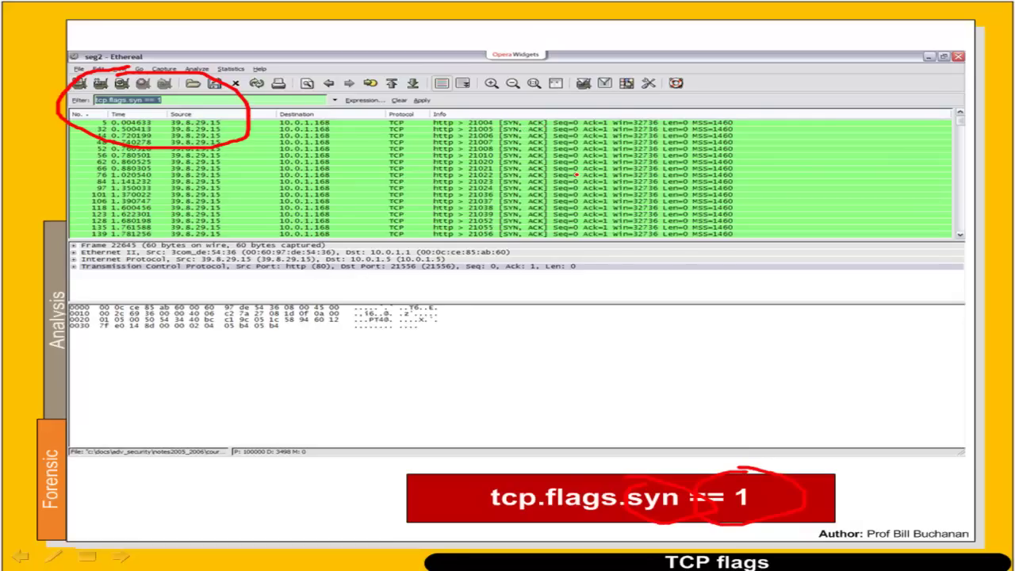
Step: Switch to Wireshark, filter the seg2 capture with tcp.flags.syn==1 and look through the matching packets
{"action": "key", "text": "alt+Tab"}
{"action": "key", "text": "alt+Tab"}
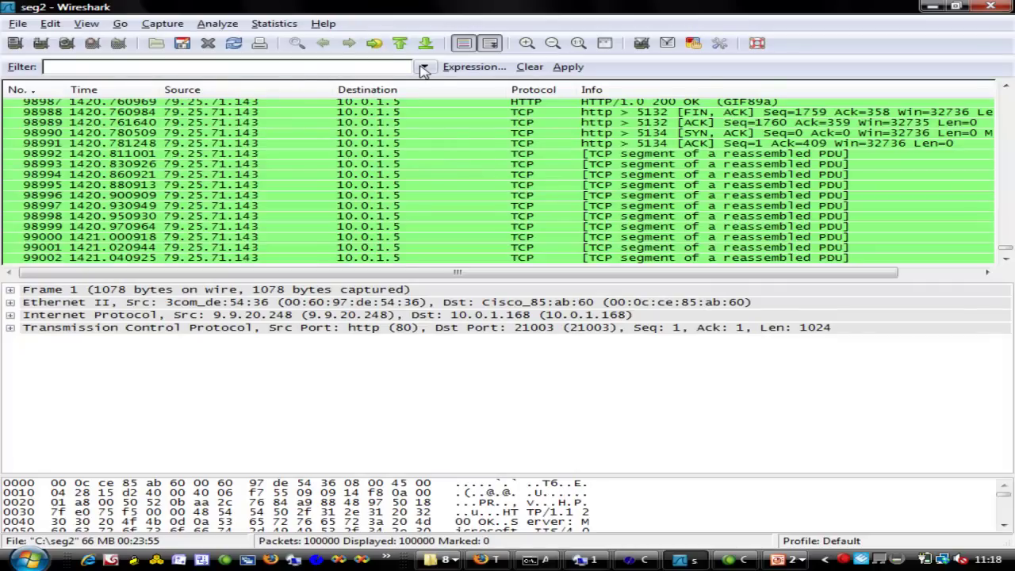
{"action": "left_click", "coordinate": [424, 68]}
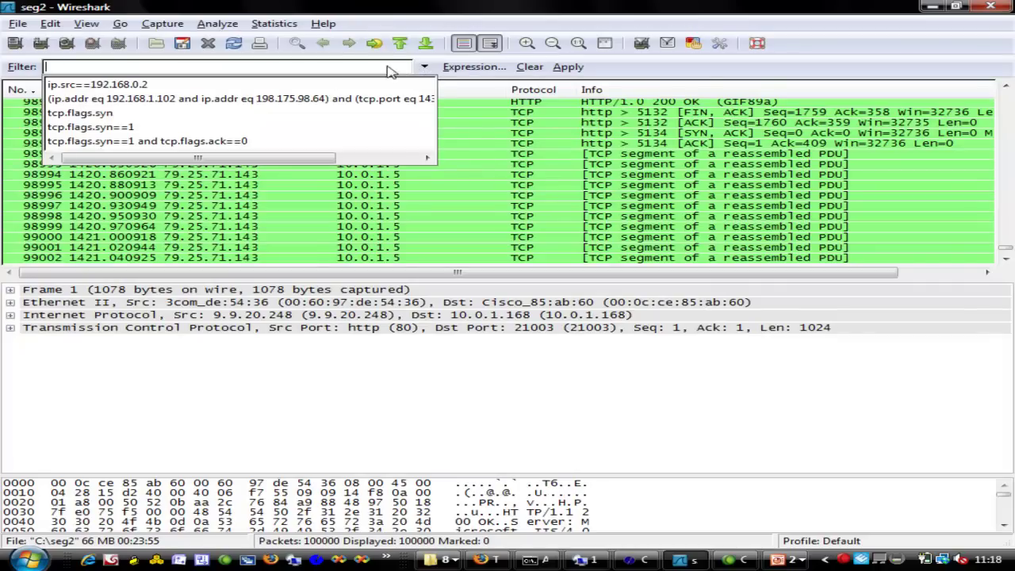
{"action": "left_click", "coordinate": [96, 127]}
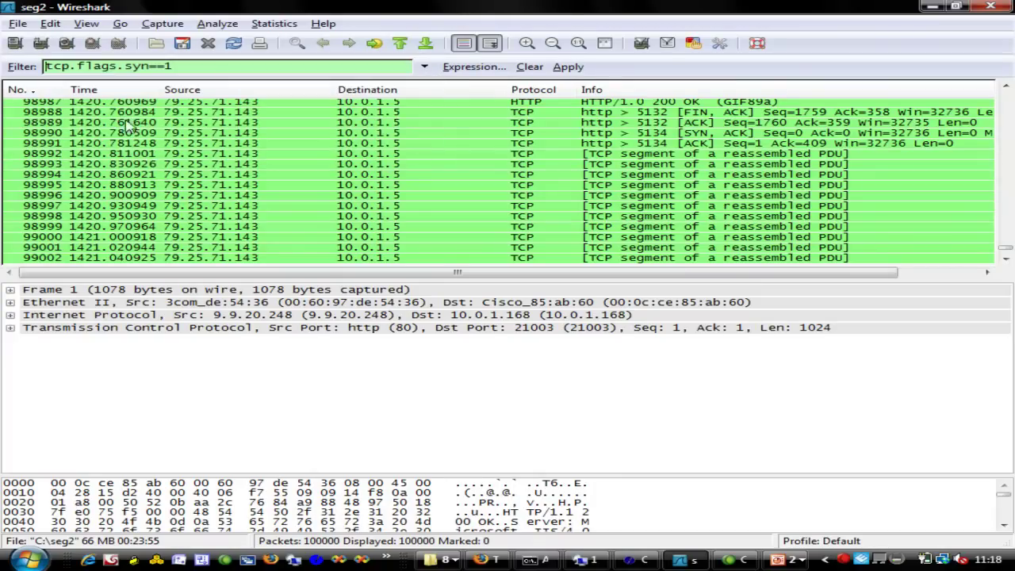
{"action": "left_click", "coordinate": [568, 68]}
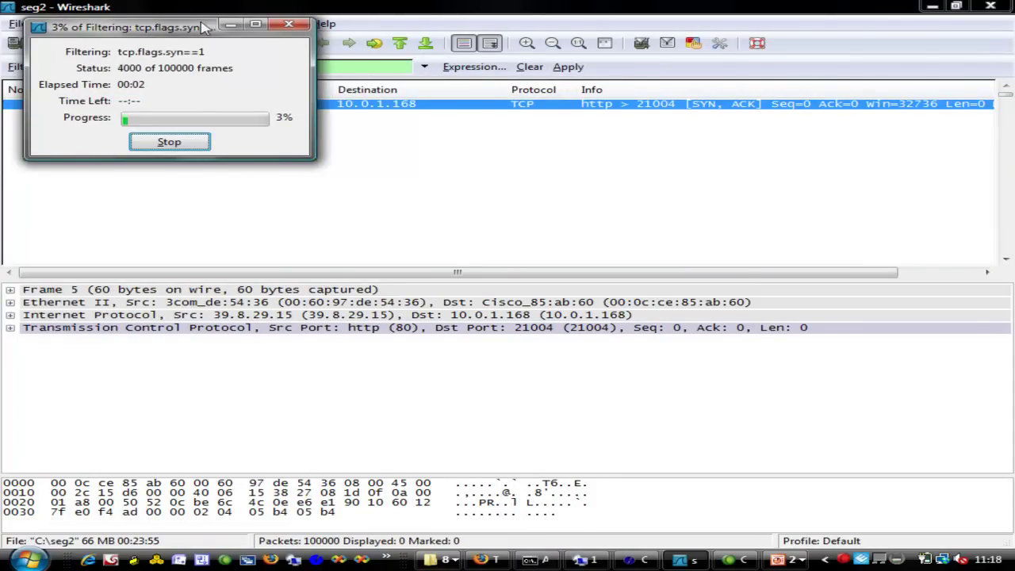
{"action": "left_click_drag", "start_coordinate": [182, 29], "coordinate": [428, 286]}
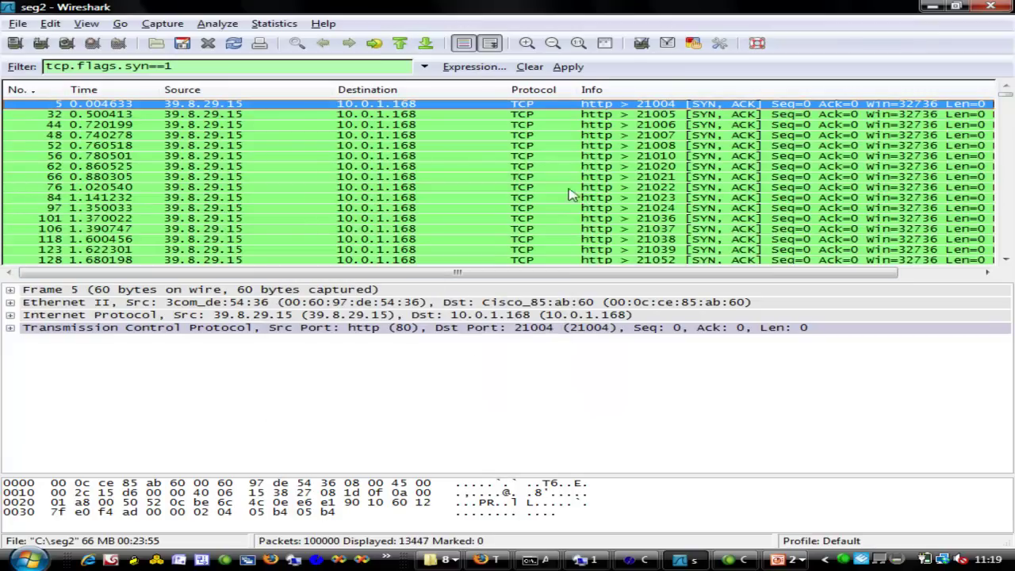
{"action": "left_click", "coordinate": [593, 116]}
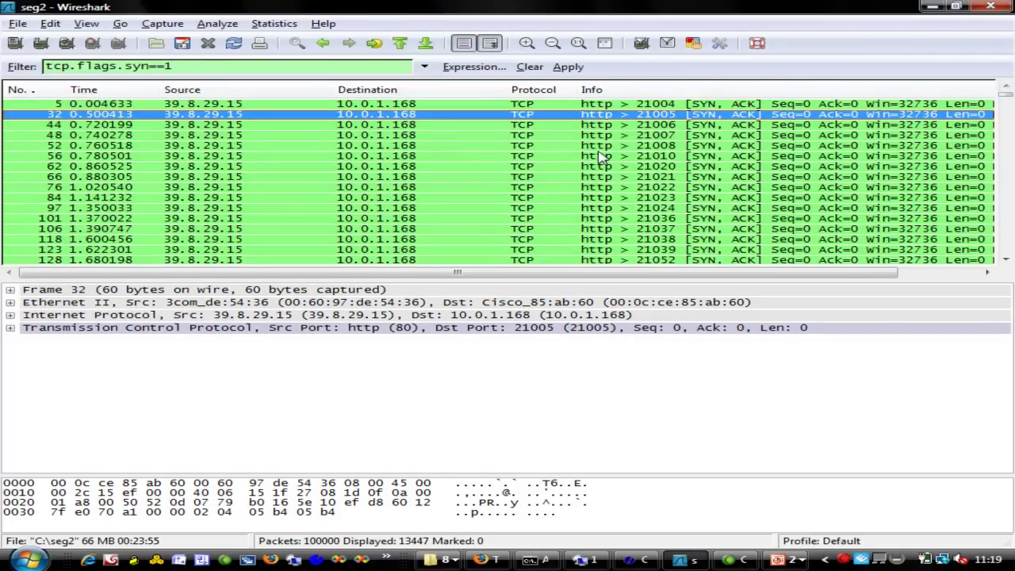
{"action": "scroll", "coordinate": [601, 157], "scroll_direction": "down", "scroll_amount": 10}
{"action": "scroll", "coordinate": [600, 158], "scroll_direction": "down", "scroll_amount": 3}
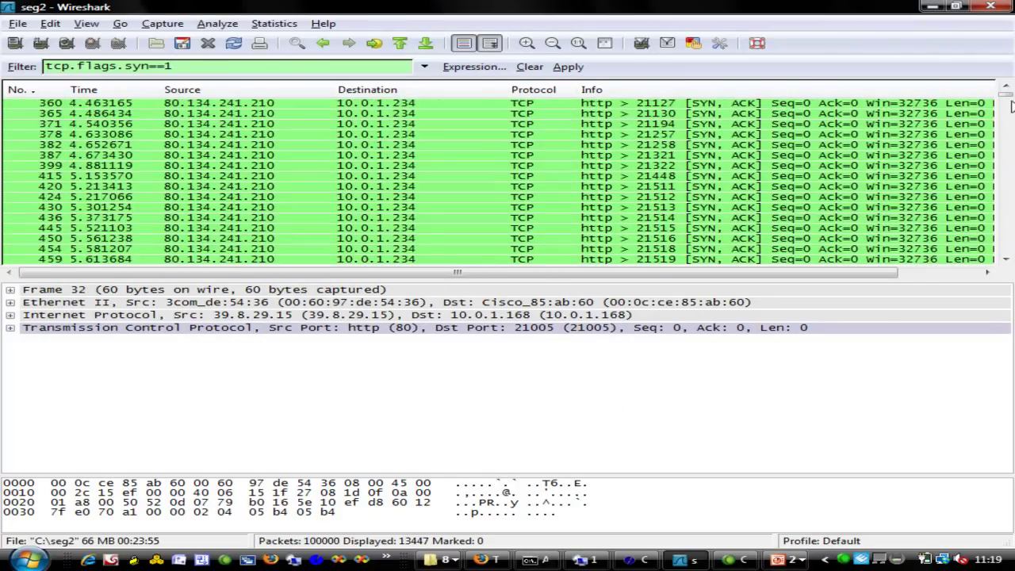
{"action": "left_click_drag", "start_coordinate": [1005, 97], "coordinate": [999, 157]}
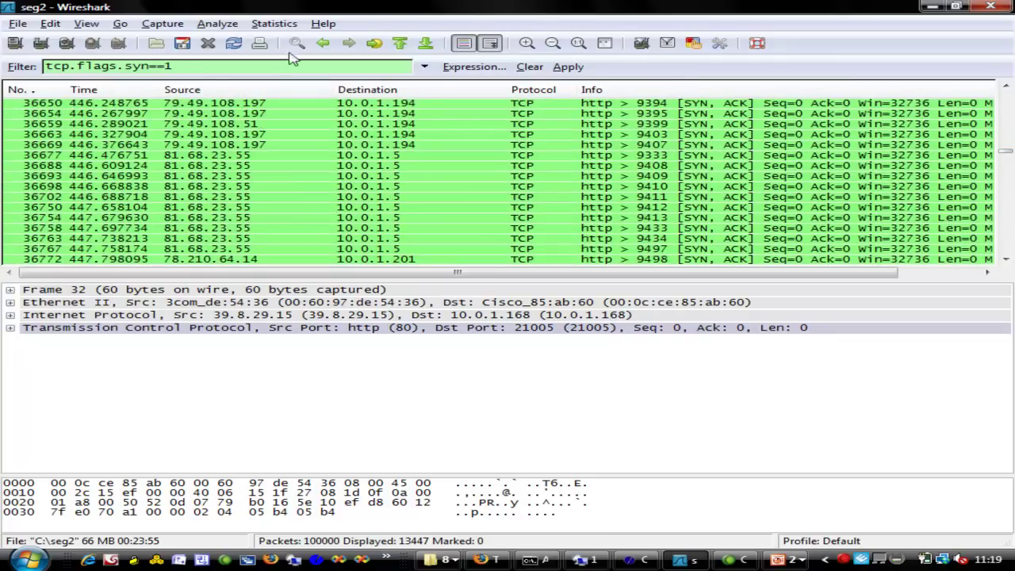
Step: Apply the recent display filter tcp.flags.syn==1 and tcp.flags.ack==0 to the capture, moving the progress window off the packet list
{"action": "left_click", "coordinate": [425, 68]}
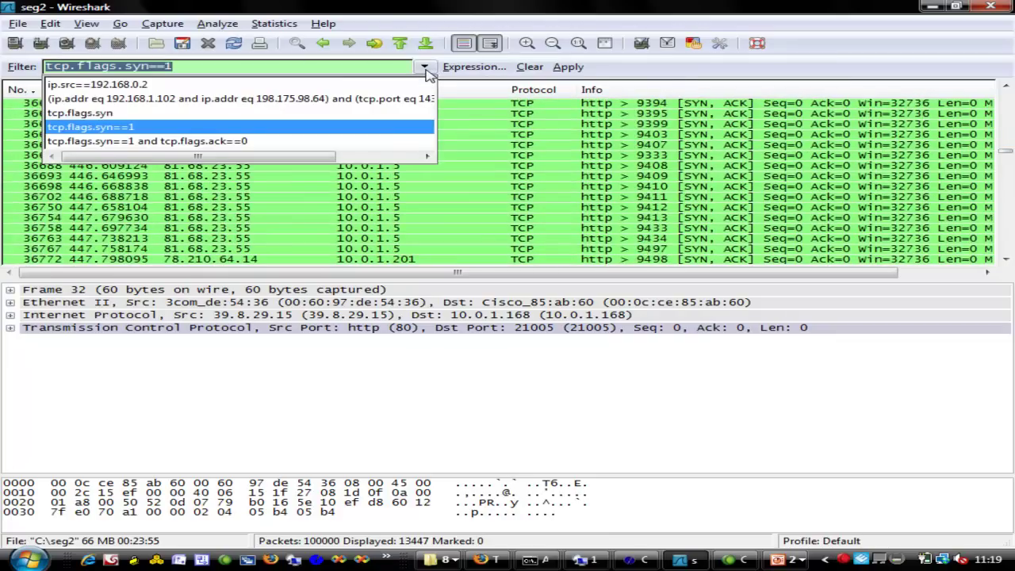
{"action": "left_click", "coordinate": [214, 141]}
{"action": "left_click", "coordinate": [568, 67]}
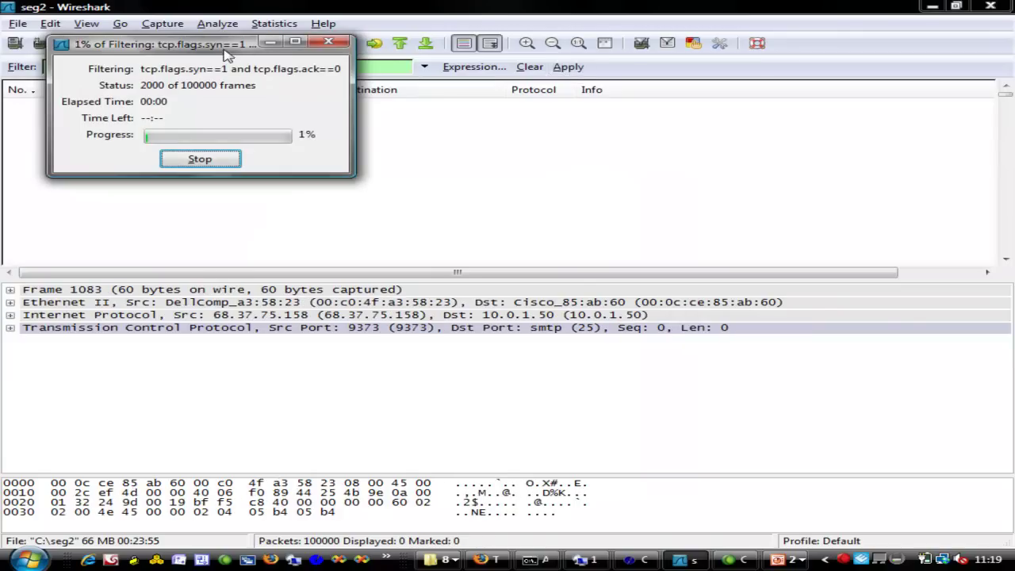
{"action": "left_click_drag", "start_coordinate": [204, 46], "coordinate": [460, 301]}
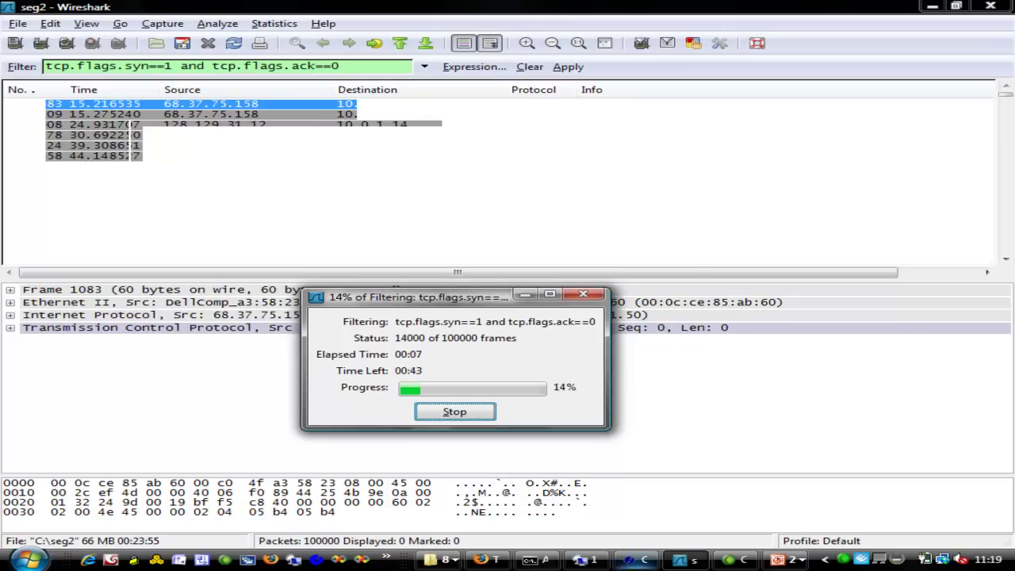
Step: Switch to the unit07_forensic_science slide show, advance one slide and mark the SYN entries and the source-to-destination direction in red
{"action": "left_click", "coordinate": [784, 562]}
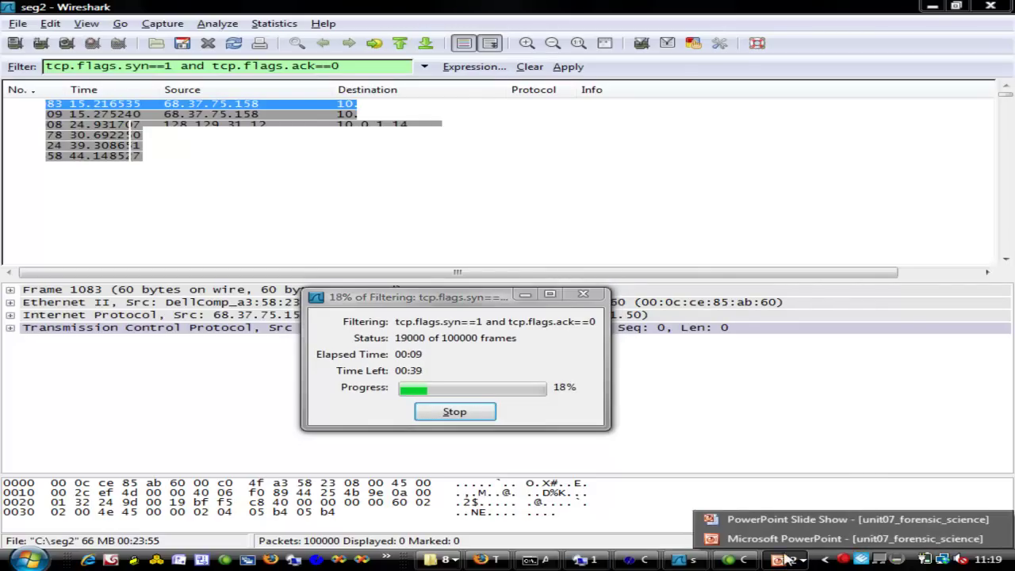
{"action": "left_click", "coordinate": [777, 520]}
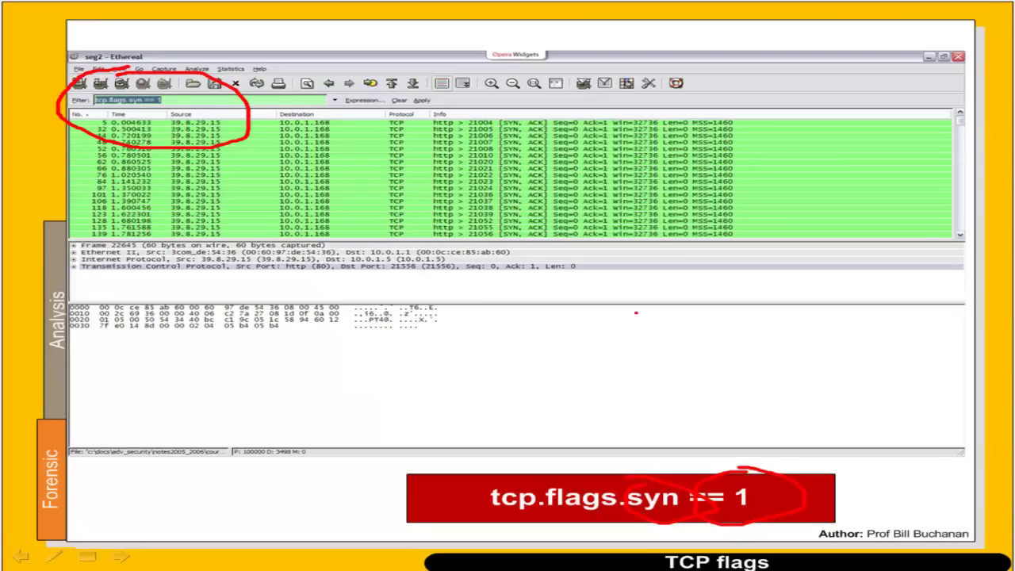
{"action": "key", "text": "Right"}
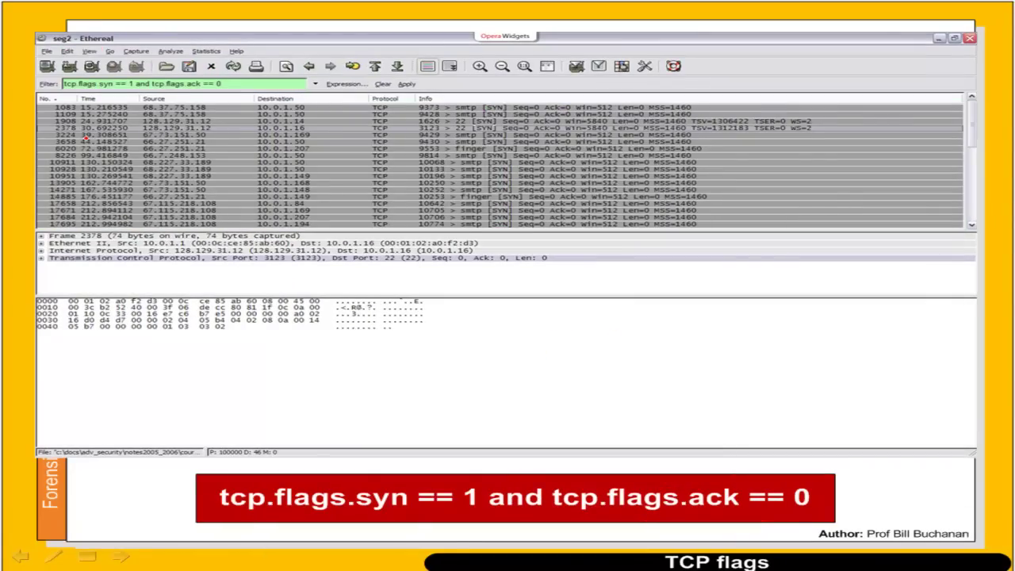
{"action": "mouse_move", "coordinate": [492, 101]}
{"action": "left_mouse_down"}
{"action": "mouse_move", "coordinate": [453, 101]}
{"action": "mouse_move", "coordinate": [564, 103]}
{"action": "mouse_move", "coordinate": [464, 83]}
{"action": "left_mouse_up"}
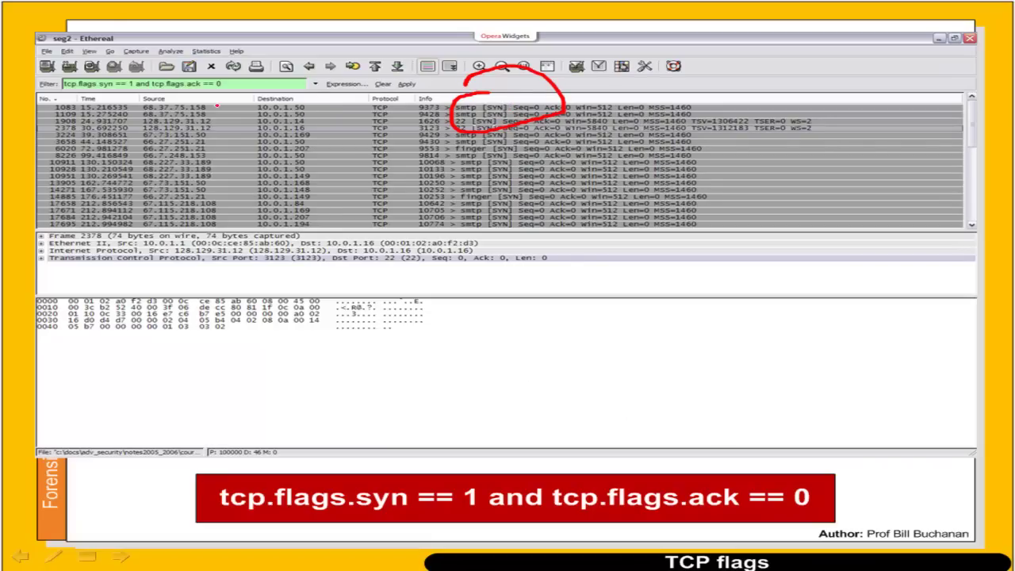
{"action": "mouse_move", "coordinate": [175, 93]}
{"action": "left_mouse_down"}
{"action": "mouse_move", "coordinate": [207, 76]}
{"action": "mouse_move", "coordinate": [289, 92]}
{"action": "left_mouse_up"}
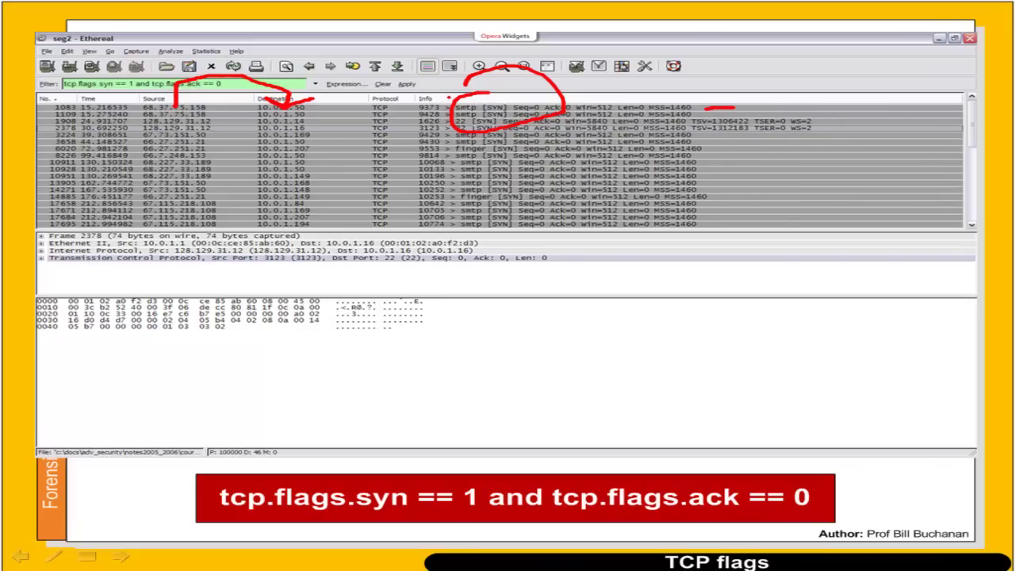
{"action": "left_click_drag", "start_coordinate": [420, 105], "coordinate": [474, 85]}
Step: Return to Wireshark and expand the Transmission Control Protocol details of packet 1109
{"action": "key", "text": "alt+Tab"}
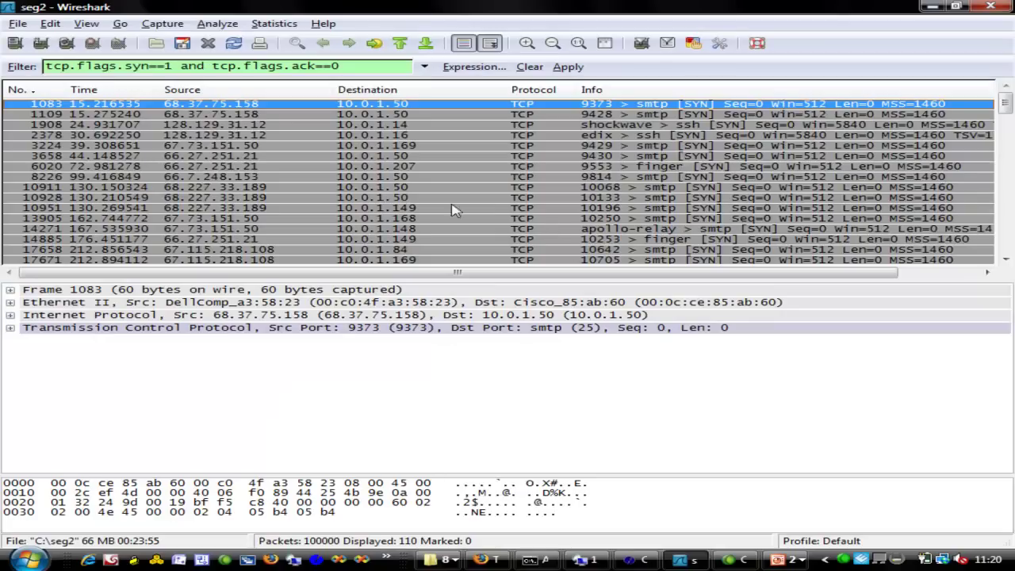
{"action": "key", "text": "Down"}
{"action": "key", "text": "Up"}
{"action": "key", "text": "Down"}
{"action": "key", "text": "Up"}
{"action": "key", "text": "Down"}
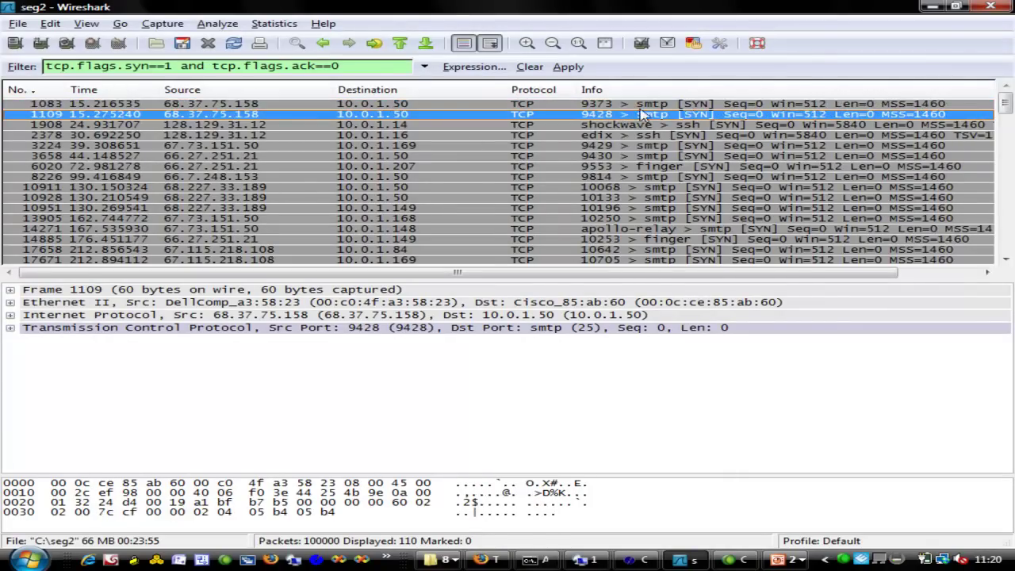
{"action": "left_click", "coordinate": [10, 327]}
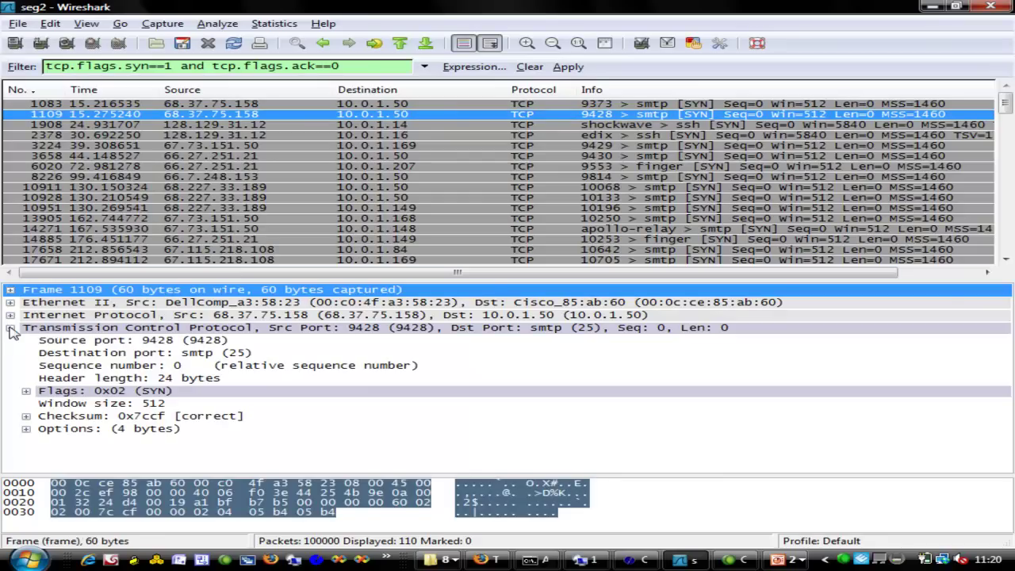
Step: Examine the SYN packets sent to the ssh, smtp and finger ports, comparing their TCP details one by one
{"action": "left_click", "coordinate": [589, 128]}
{"action": "left_click", "coordinate": [595, 138]}
{"action": "left_click", "coordinate": [599, 128]}
{"action": "left_click", "coordinate": [603, 134]}
{"action": "key", "text": "Up"}
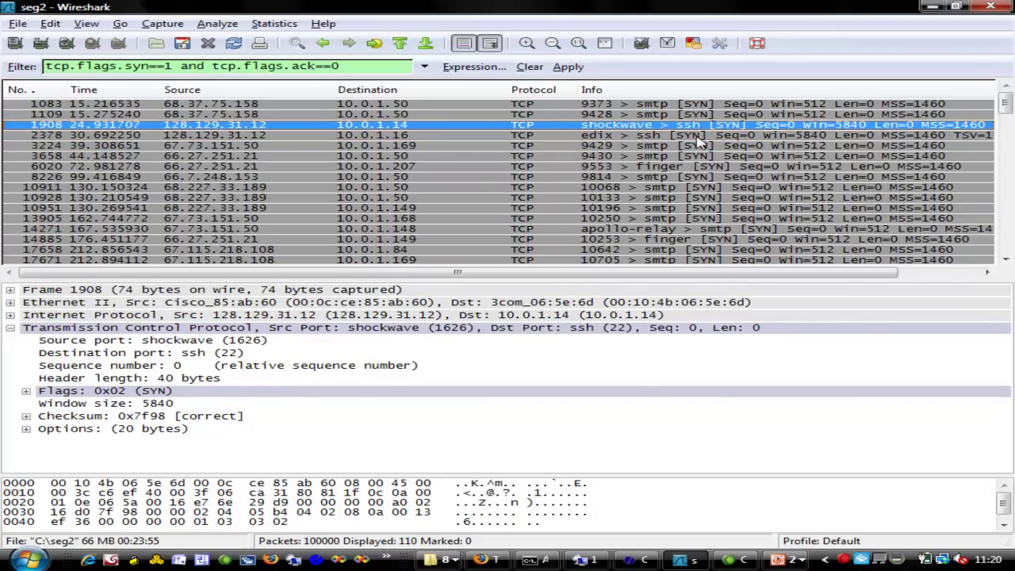
{"action": "left_click", "coordinate": [656, 138]}
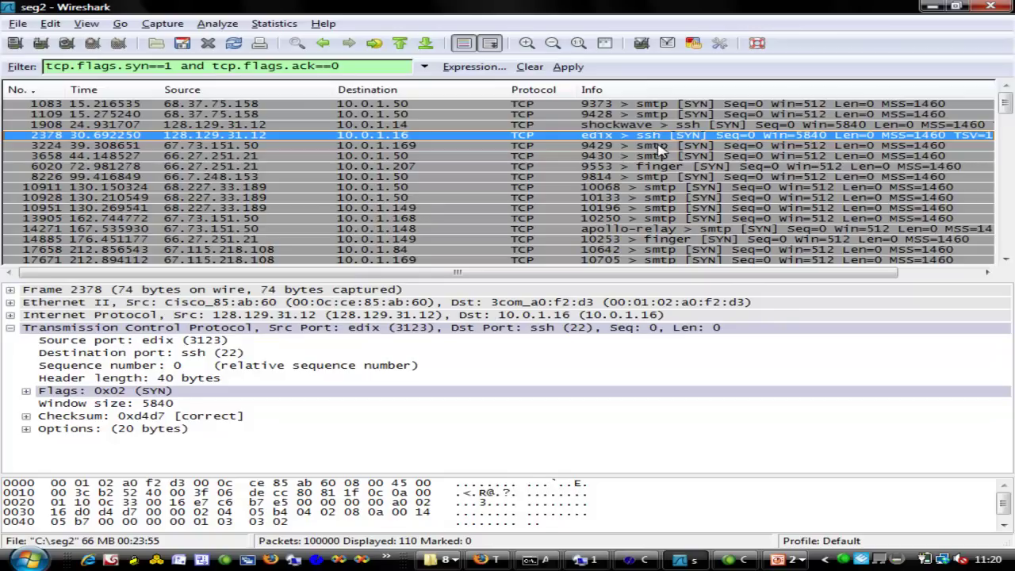
{"action": "left_click", "coordinate": [658, 145]}
{"action": "left_click", "coordinate": [661, 157]}
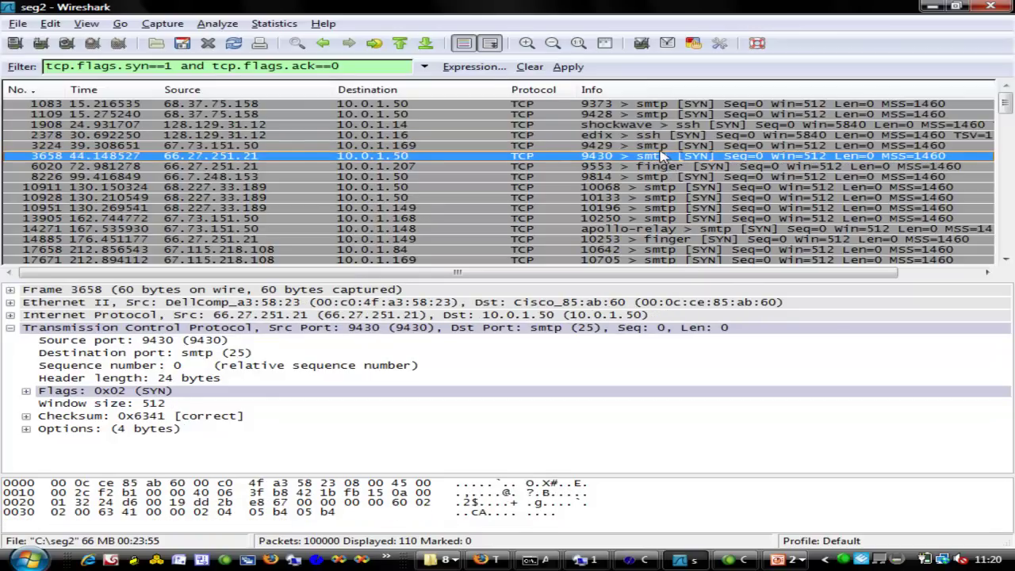
{"action": "left_click", "coordinate": [660, 146]}
{"action": "left_click", "coordinate": [656, 157]}
{"action": "left_click", "coordinate": [659, 166]}
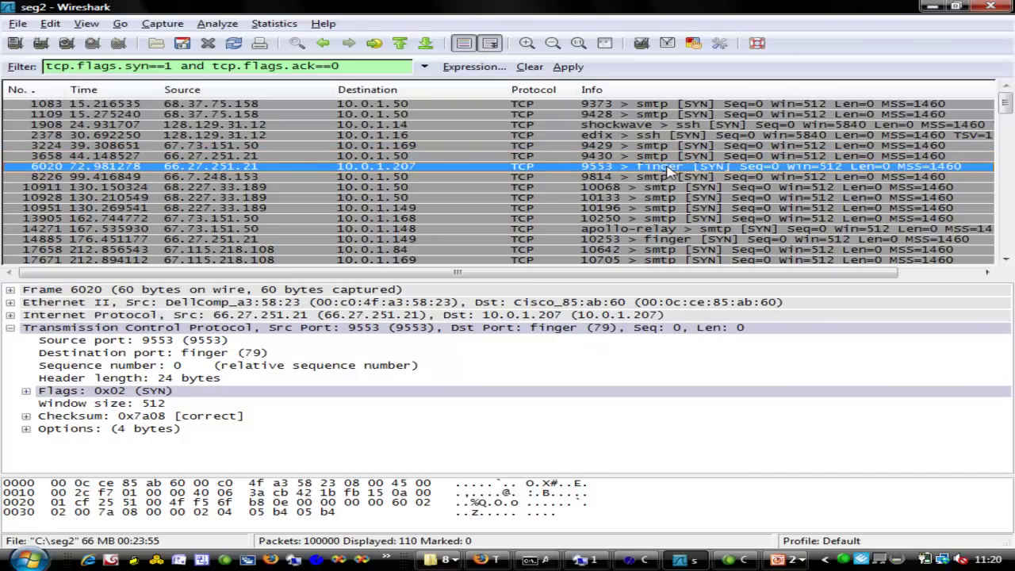
Step: Find SYN packet 24941 to the ftp port and follow its TCP stream
{"action": "left_click", "coordinate": [661, 229]}
{"action": "scroll", "coordinate": [666, 234], "scroll_direction": "down", "scroll_amount": 5}
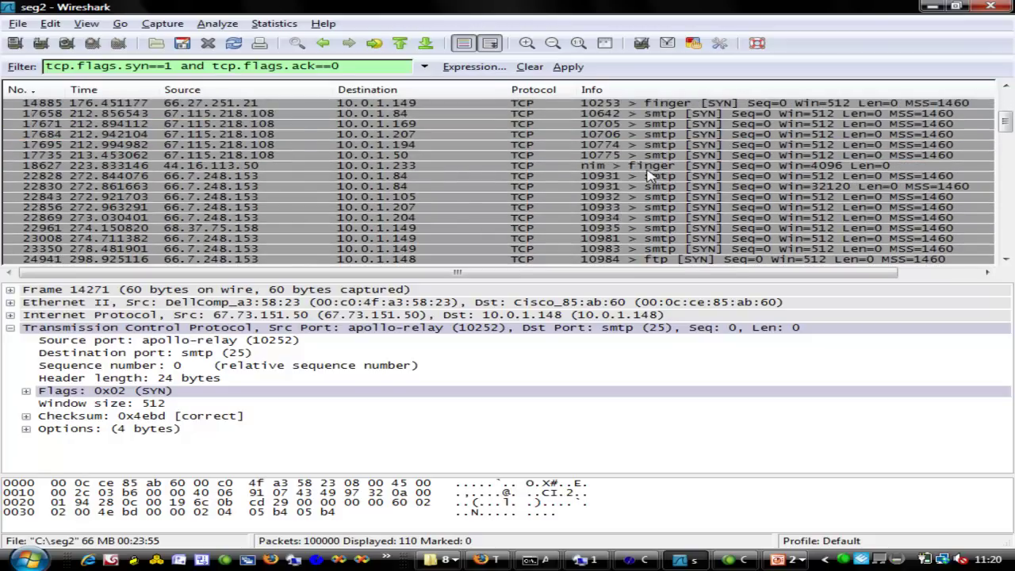
{"action": "left_click", "coordinate": [648, 167]}
{"action": "scroll", "coordinate": [647, 169], "scroll_direction": "down", "scroll_amount": 5}
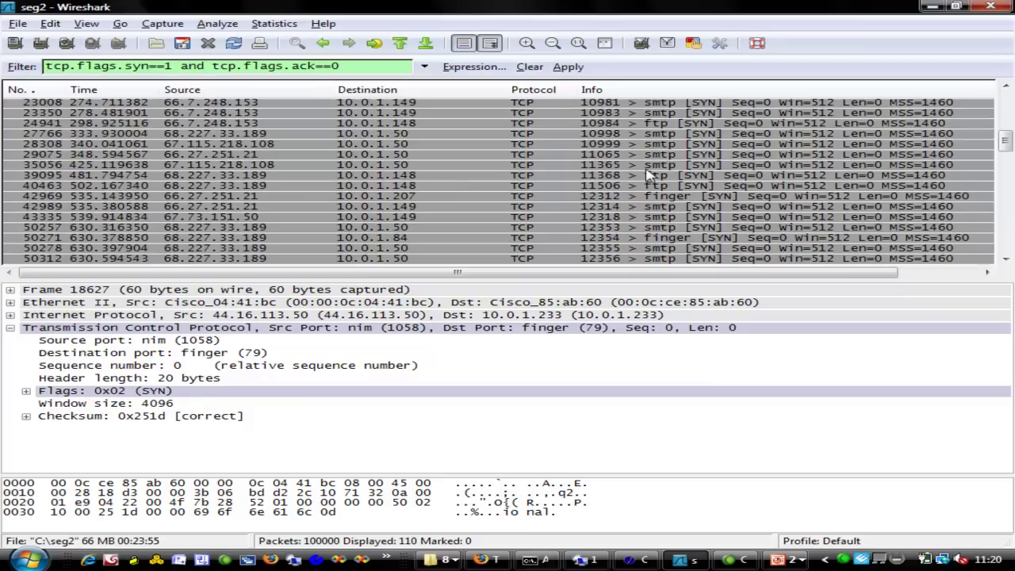
{"action": "left_click", "coordinate": [707, 124]}
{"action": "double_click", "coordinate": [1006, 85]}
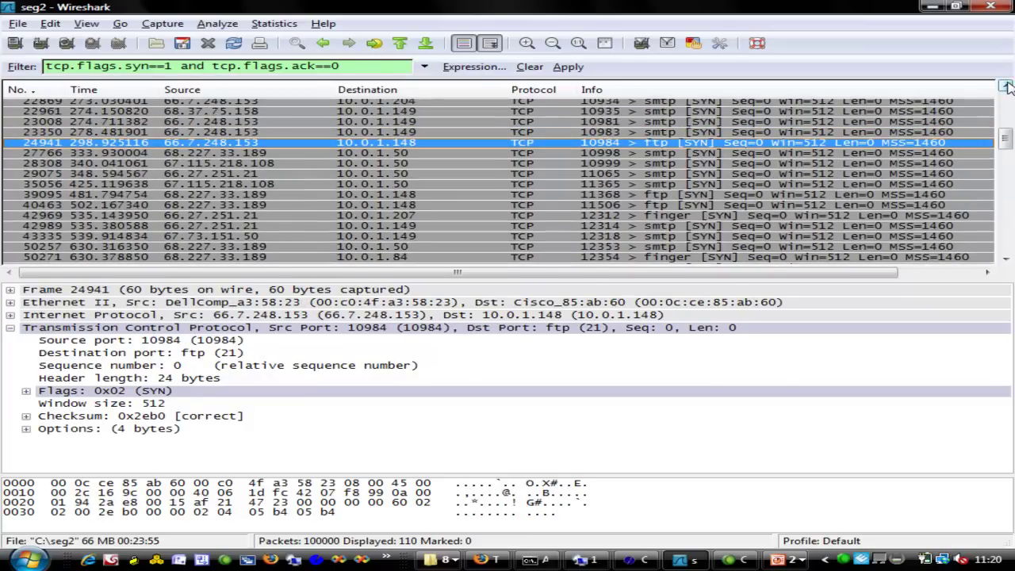
{"action": "left_click", "coordinate": [653, 155]}
{"action": "left_click", "coordinate": [655, 144]}
{"action": "right_click", "coordinate": [655, 146]}
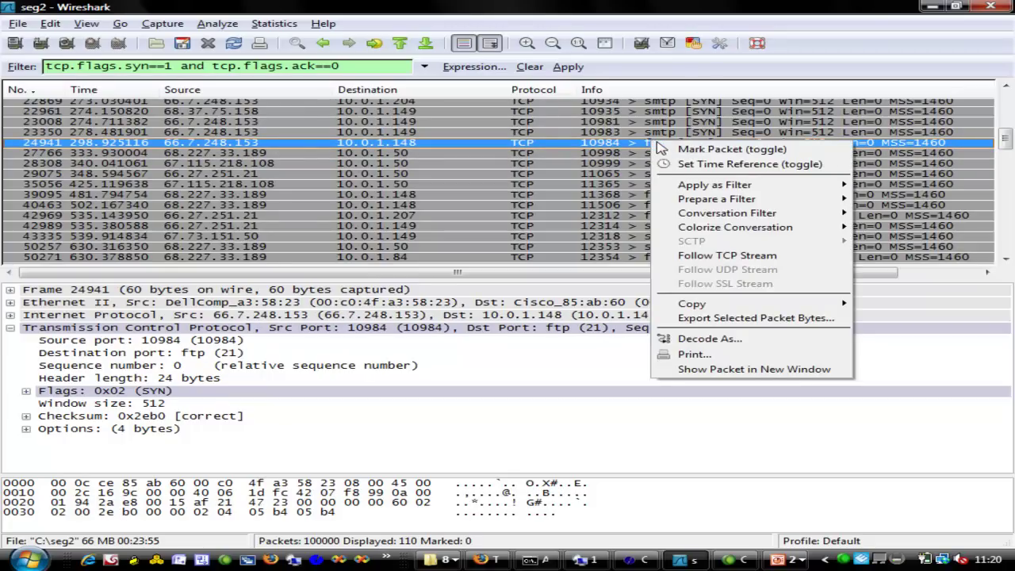
{"action": "left_click", "coordinate": [727, 255]}
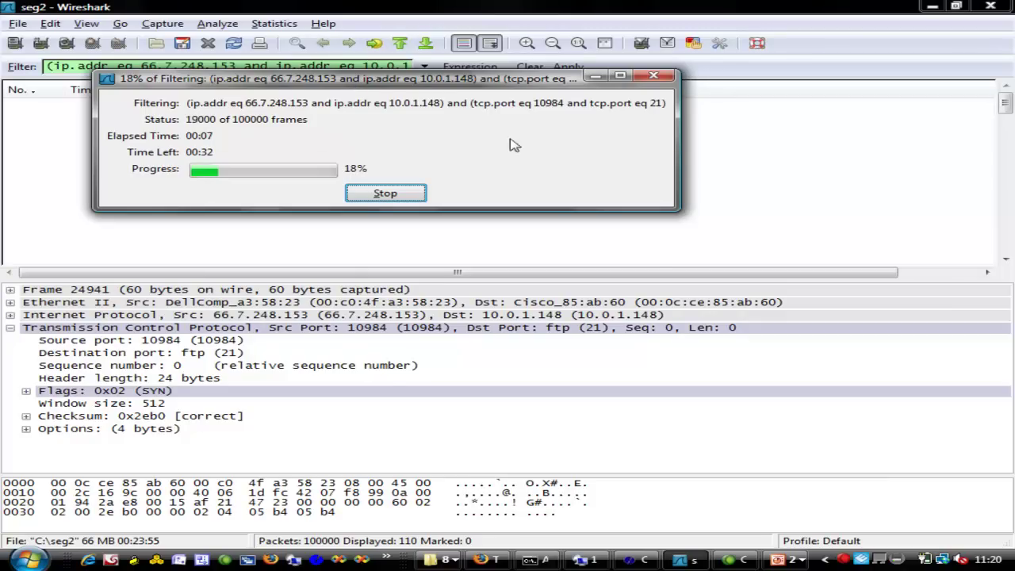
Step: Switch to the slide show, circle the 1 and the 0 in the filter expression and bracket the listed SYN packets
{"action": "left_click", "coordinate": [783, 560]}
{"action": "left_click", "coordinate": [796, 519]}
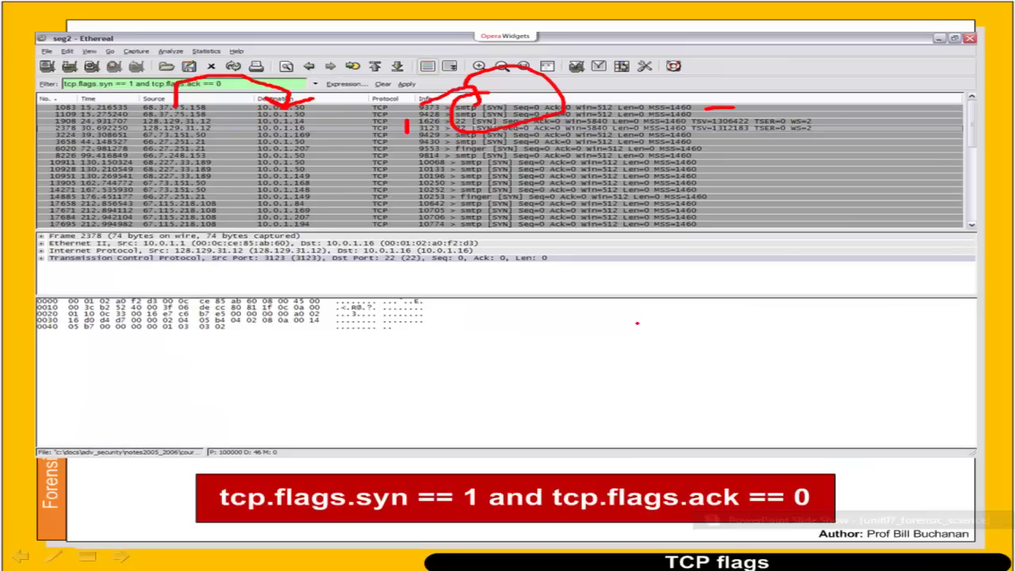
{"action": "mouse_move", "coordinate": [478, 463]}
{"action": "left_mouse_down"}
{"action": "mouse_move", "coordinate": [442, 519]}
{"action": "mouse_move", "coordinate": [501, 453]}
{"action": "left_mouse_up"}
{"action": "mouse_move", "coordinate": [785, 463]}
{"action": "left_mouse_down"}
{"action": "mouse_move", "coordinate": [804, 533]}
{"action": "mouse_move", "coordinate": [806, 467]}
{"action": "left_mouse_up"}
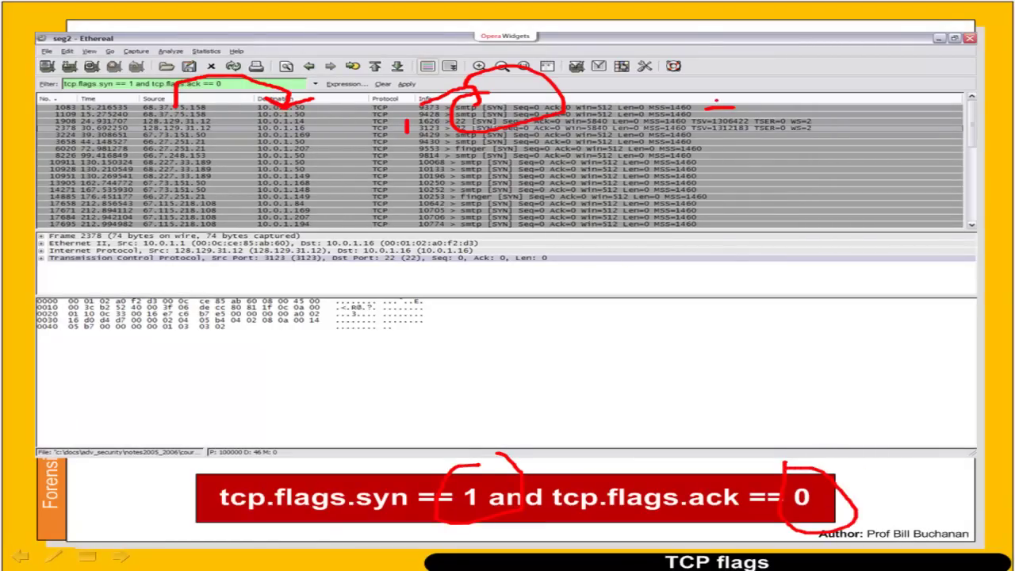
{"action": "mouse_move", "coordinate": [734, 105]}
{"action": "left_mouse_down"}
{"action": "mouse_move", "coordinate": [743, 224]}
{"action": "mouse_move", "coordinate": [690, 242]}
{"action": "left_mouse_up"}
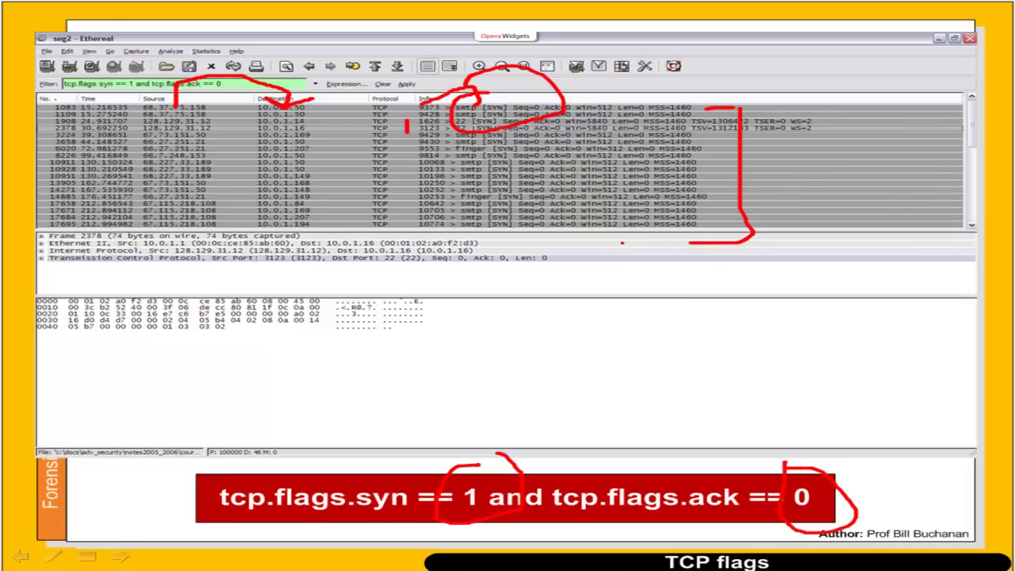
Step: Advance to the Port analysis slide, circle the tcp.port filter in the caption and screenshot, and bracket the FTP packets
{"action": "key", "text": "Page_Down"}
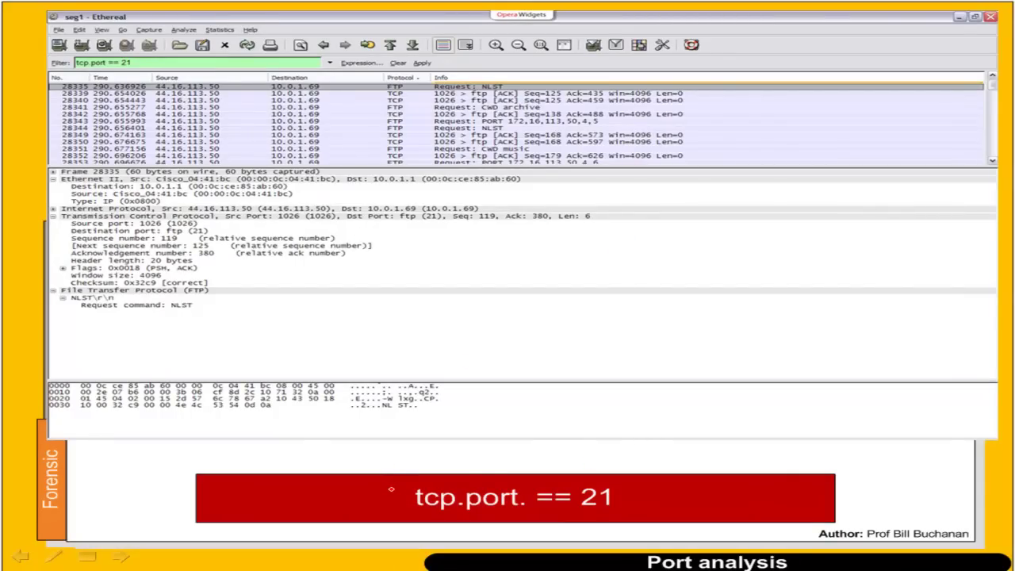
{"action": "left_click_drag", "start_coordinate": [401, 493], "coordinate": [423, 468]}
{"action": "mouse_move", "coordinate": [644, 483]}
{"action": "left_mouse_down"}
{"action": "mouse_move", "coordinate": [555, 521]}
{"action": "mouse_move", "coordinate": [400, 514]}
{"action": "mouse_move", "coordinate": [411, 500]}
{"action": "left_mouse_up"}
{"action": "mouse_move", "coordinate": [123, 29]}
{"action": "left_mouse_down"}
{"action": "mouse_move", "coordinate": [61, 63]}
{"action": "mouse_move", "coordinate": [158, 98]}
{"action": "mouse_move", "coordinate": [110, 36]}
{"action": "left_mouse_up"}
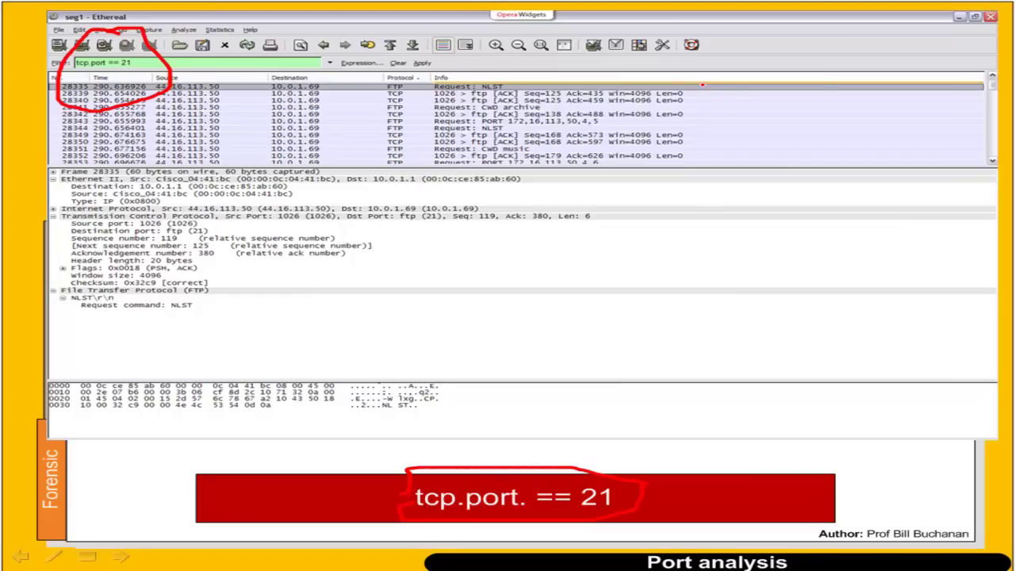
{"action": "mouse_move", "coordinate": [702, 79]}
{"action": "left_mouse_down"}
{"action": "mouse_move", "coordinate": [720, 149]}
{"action": "mouse_move", "coordinate": [684, 174]}
{"action": "left_mouse_up"}
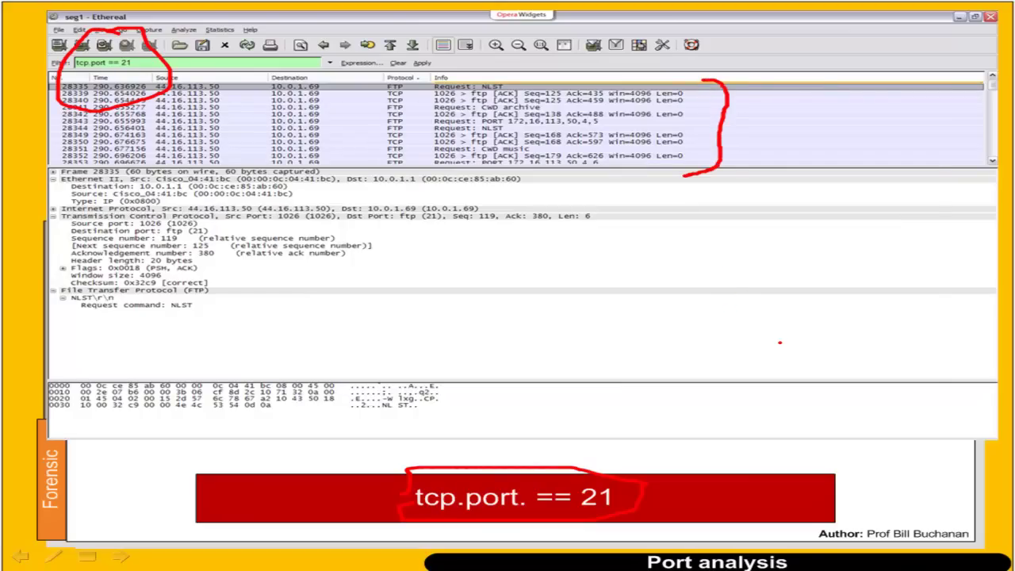
Step: Switch to the Follow TCP Stream window, highlight the whole list of FTP commands and the anonymous user name, and return to the packet list
{"action": "key", "text": "alt+Tab"}
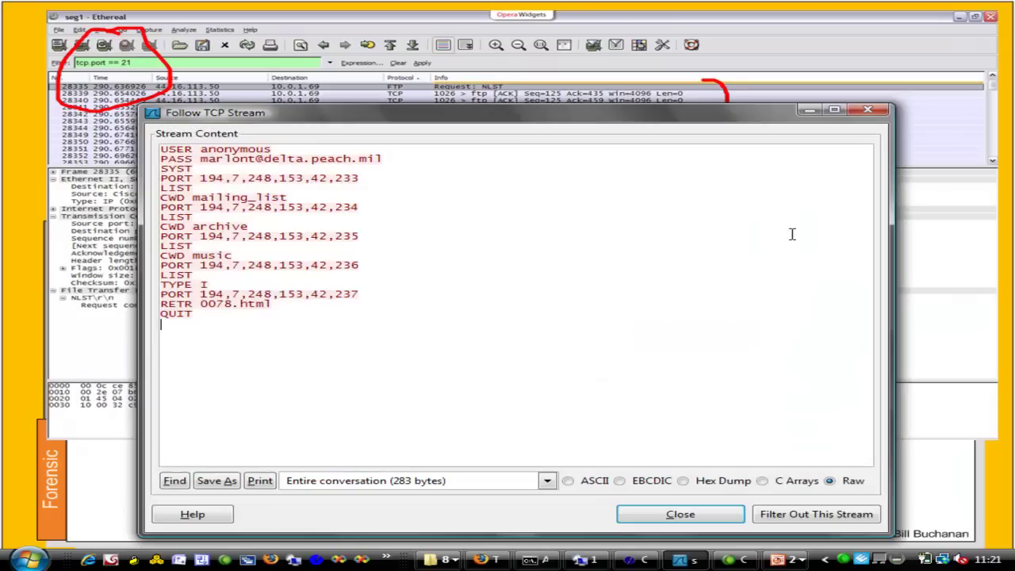
{"action": "left_click", "coordinate": [489, 283]}
{"action": "left_click_drag", "start_coordinate": [278, 320], "coordinate": [146, 155]}
{"action": "left_click", "coordinate": [248, 314]}
{"action": "left_click_drag", "start_coordinate": [246, 315], "coordinate": [157, 147]}
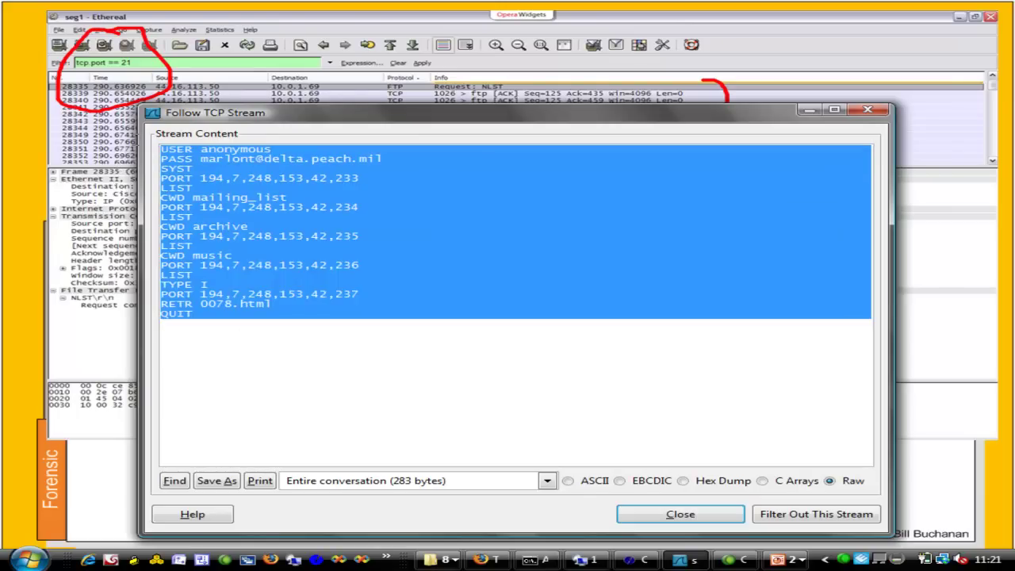
{"action": "left_click", "coordinate": [290, 154]}
{"action": "left_click_drag", "start_coordinate": [273, 151], "coordinate": [208, 151]}
{"action": "left_click", "coordinate": [580, 204]}
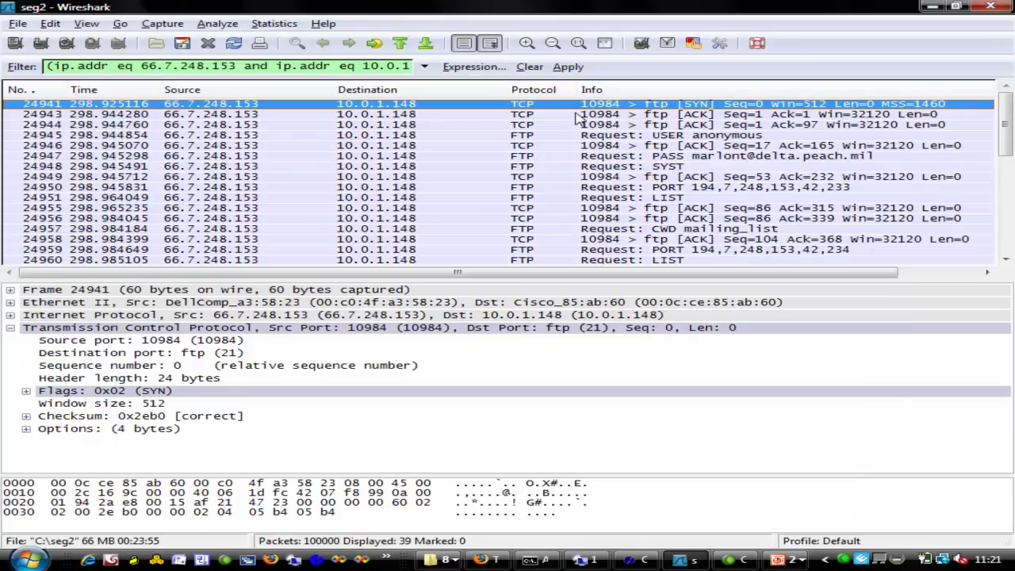
Step: Replace the stream's display filter with tcp.port==21 and apply it to the capture
{"action": "left_click", "coordinate": [567, 115]}
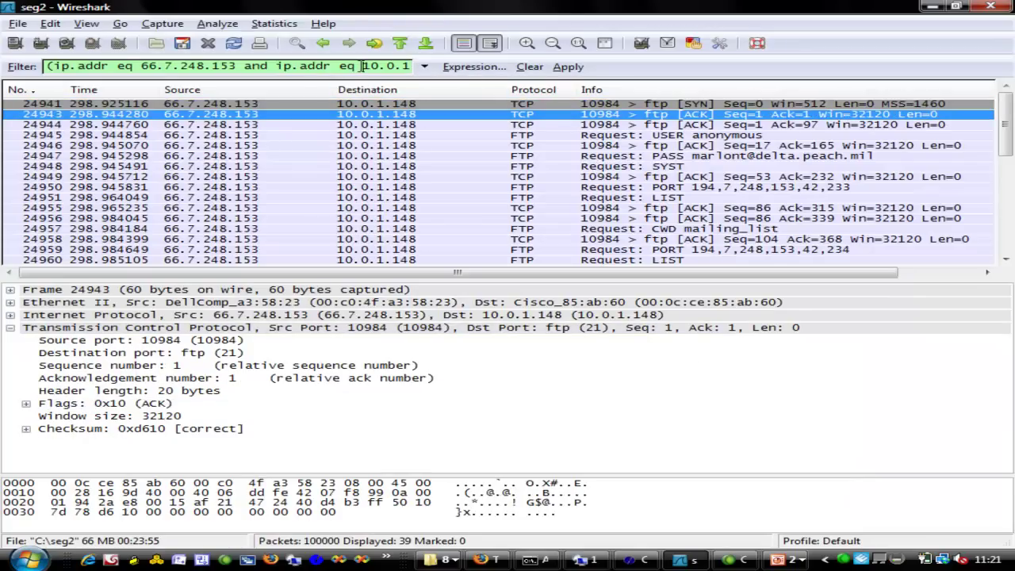
{"action": "left_click_drag", "start_coordinate": [44, 67], "coordinate": [645, 64]}
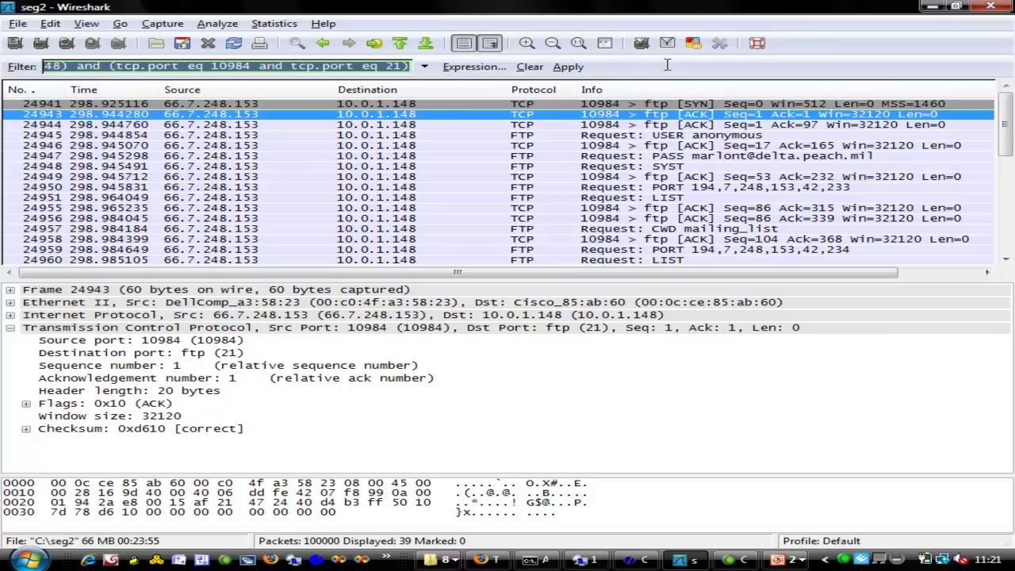
{"action": "type", "text": "f"}
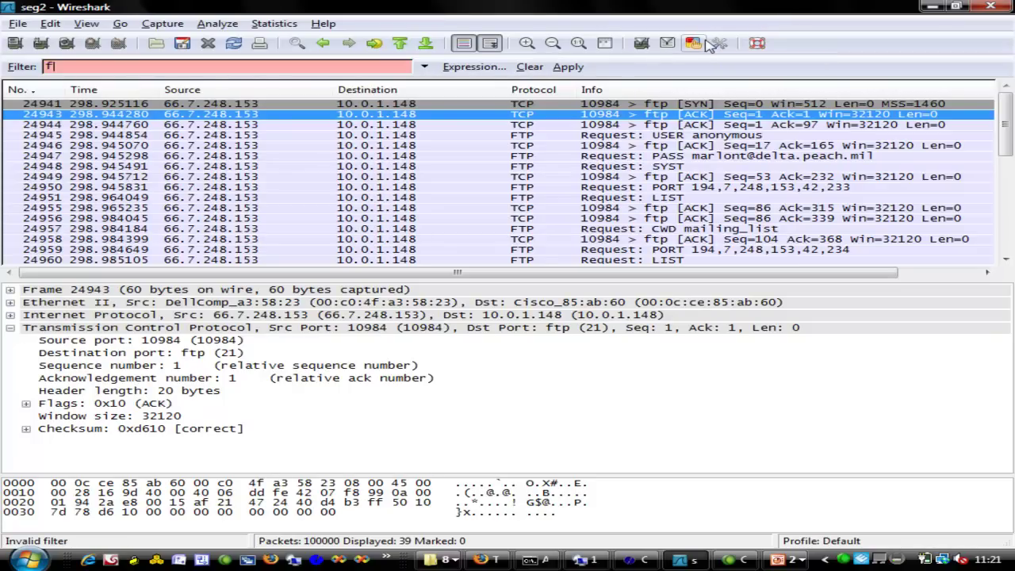
{"action": "key", "text": "BackSpace"}
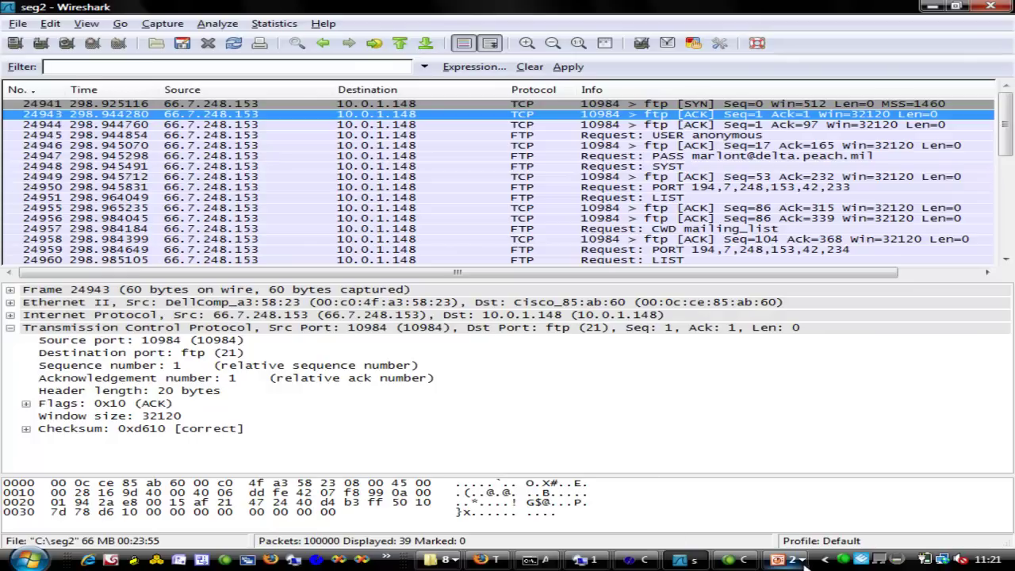
{"action": "type", "text": "tcp.port==21"}
{"action": "key", "text": "Return"}
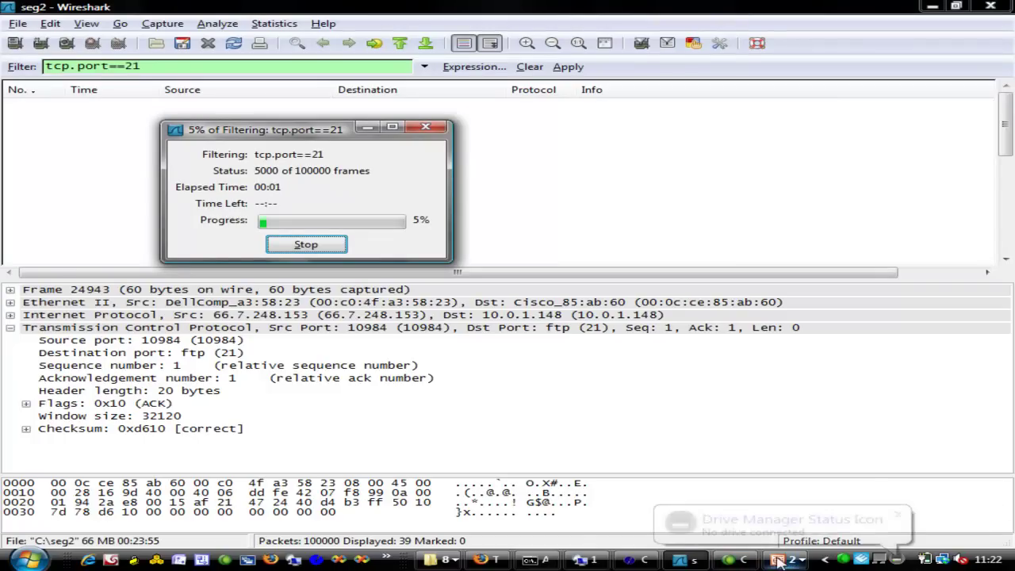
Step: Return to the slide show, rule a line beside the Protocol column, and circle the destination addresses with a curve from the source column
{"action": "left_click", "coordinate": [781, 560]}
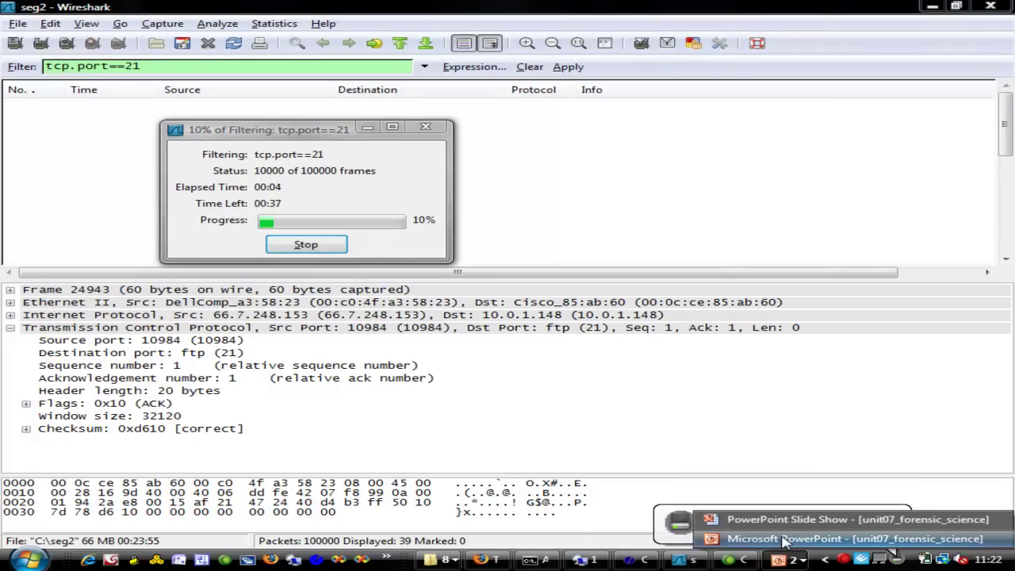
{"action": "left_click", "coordinate": [781, 520]}
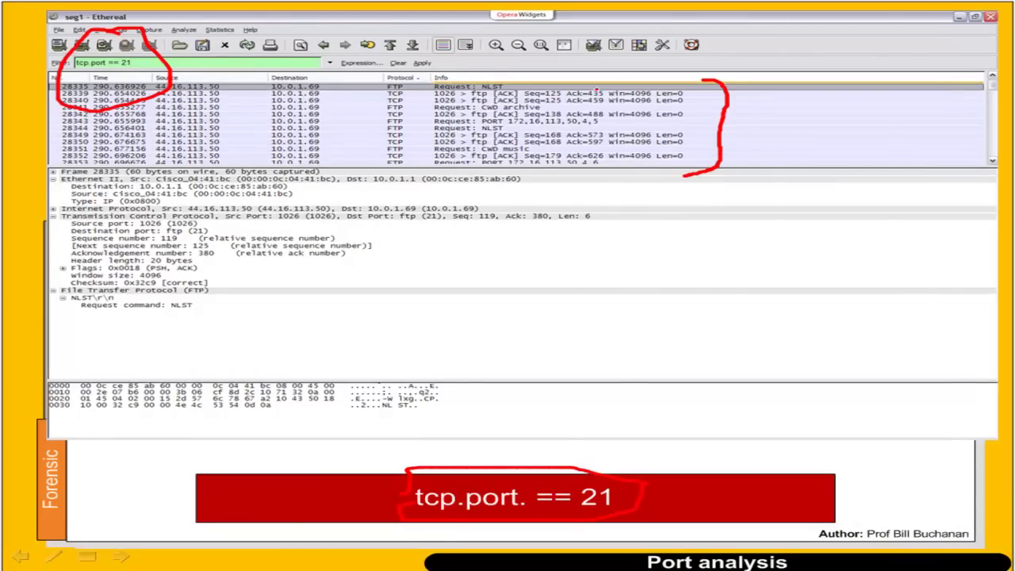
{"action": "left_click_drag", "start_coordinate": [369, 85], "coordinate": [368, 169]}
{"action": "mouse_move", "coordinate": [287, 88]}
{"action": "left_mouse_down"}
{"action": "mouse_move", "coordinate": [311, 169]}
{"action": "mouse_move", "coordinate": [329, 92]}
{"action": "mouse_move", "coordinate": [279, 87]}
{"action": "left_mouse_up"}
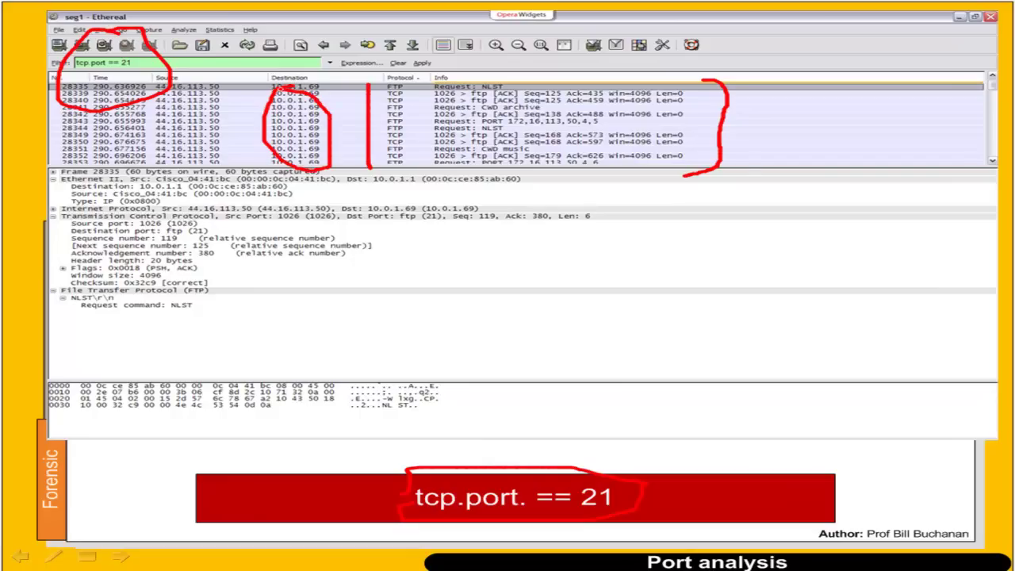
{"action": "left_click_drag", "start_coordinate": [201, 109], "coordinate": [295, 102]}
Step: Circle the NLST request on the slide and mark the TCP and FTP packets listed below it
{"action": "mouse_move", "coordinate": [487, 81]}
{"action": "left_mouse_down"}
{"action": "mouse_move", "coordinate": [459, 72]}
{"action": "mouse_move", "coordinate": [433, 91]}
{"action": "mouse_move", "coordinate": [509, 92]}
{"action": "mouse_move", "coordinate": [482, 79]}
{"action": "left_mouse_up"}
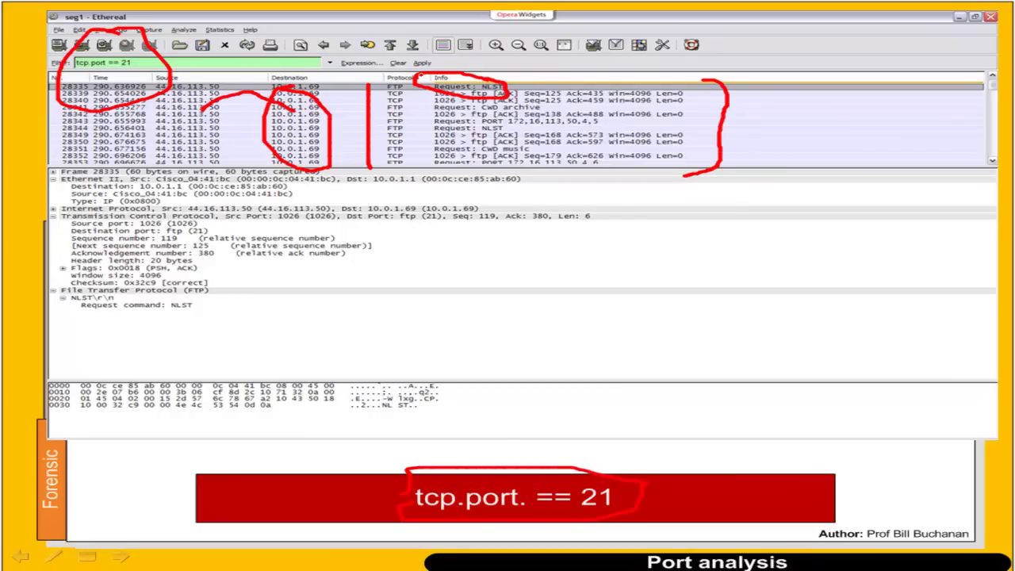
{"action": "left_click_drag", "start_coordinate": [407, 96], "coordinate": [407, 114]}
{"action": "left_click_drag", "start_coordinate": [410, 120], "coordinate": [379, 131]}
{"action": "mouse_move", "coordinate": [684, 112]}
{"action": "left_mouse_down"}
{"action": "mouse_move", "coordinate": [692, 127]}
{"action": "mouse_move", "coordinate": [670, 135]}
{"action": "left_mouse_up"}
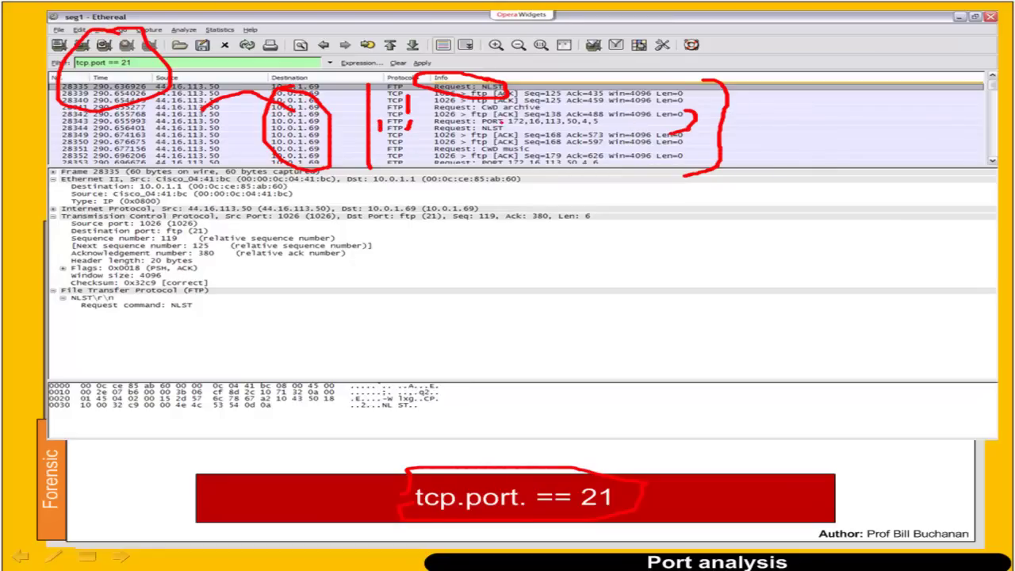
{"action": "left_click_drag", "start_coordinate": [417, 137], "coordinate": [408, 136]}
Step: Switch to Wireshark and compare the TCP details of the SYN and ACK packets that open the FTP connection
{"action": "key", "text": "alt+Tab"}
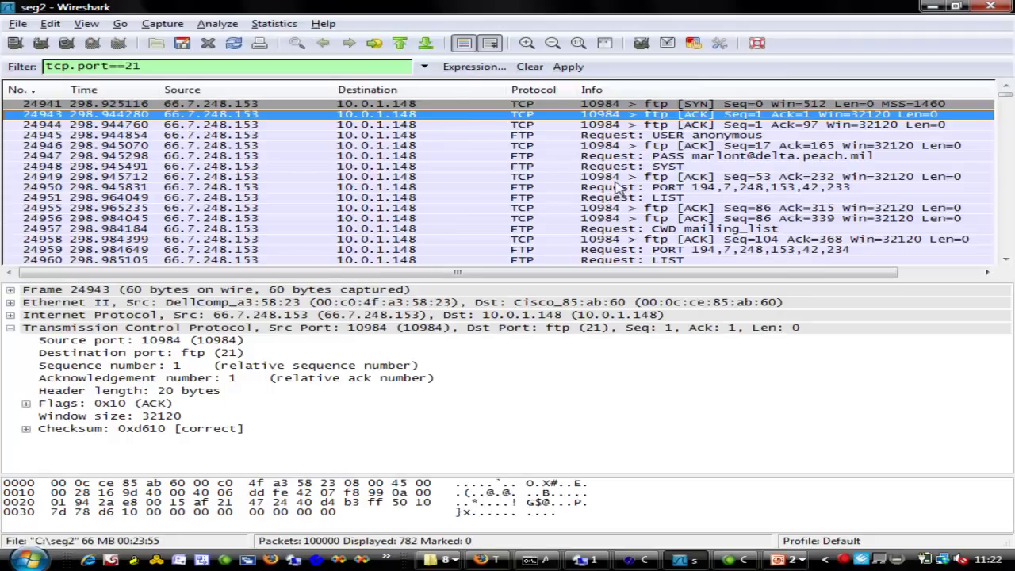
{"action": "left_click", "coordinate": [601, 137]}
{"action": "scroll", "coordinate": [604, 159], "scroll_direction": "down", "scroll_amount": 1}
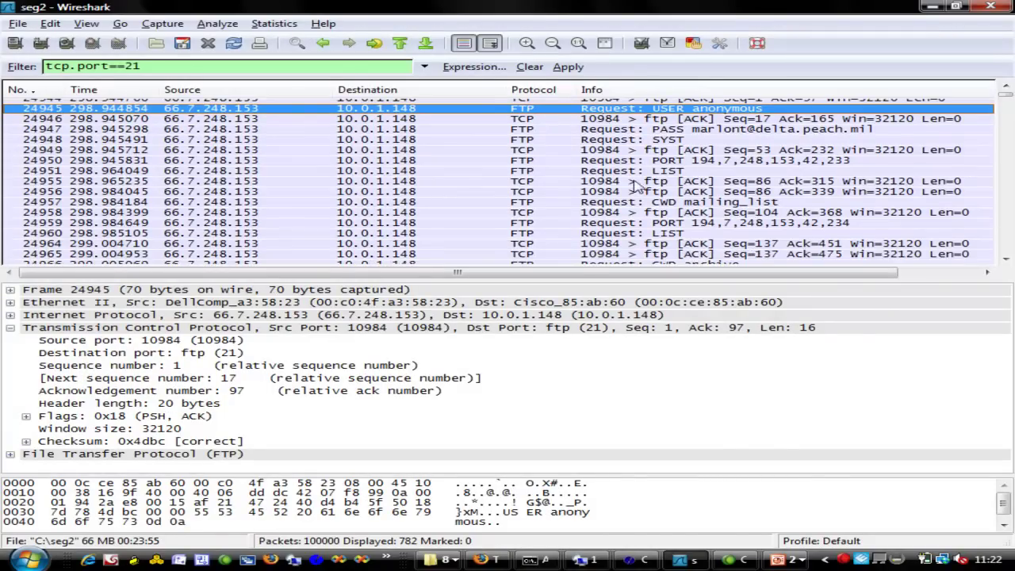
{"action": "left_click", "coordinate": [646, 176]}
{"action": "scroll", "coordinate": [654, 178], "scroll_direction": "up", "scroll_amount": 1}
{"action": "left_click", "coordinate": [646, 115]}
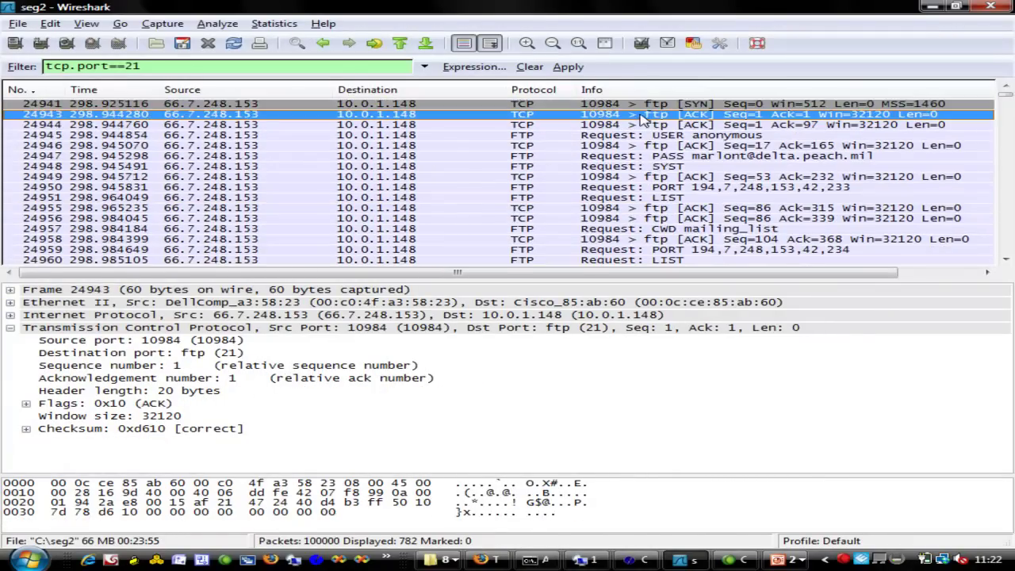
{"action": "left_click", "coordinate": [646, 125]}
{"action": "left_click", "coordinate": [643, 104]}
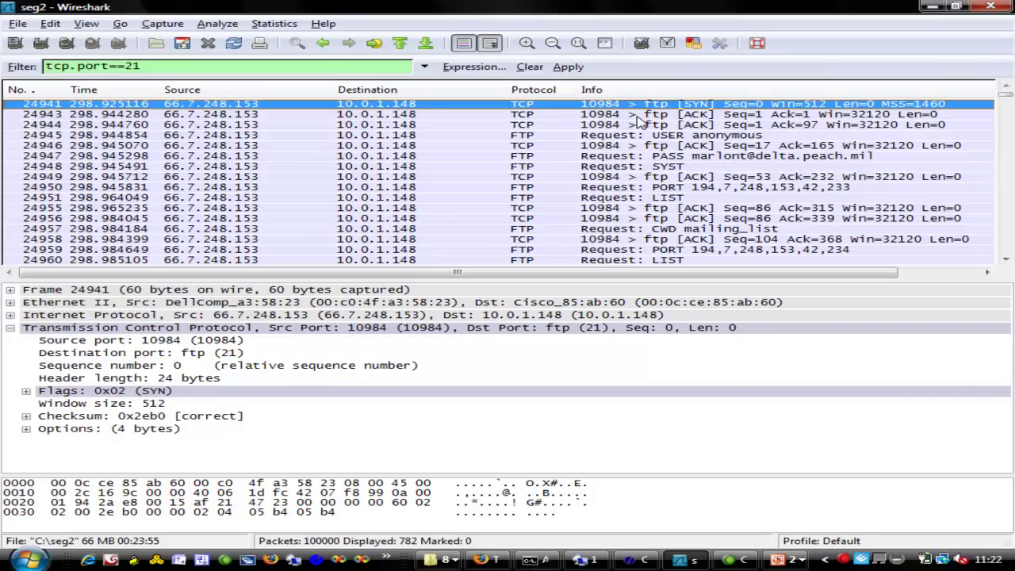
{"action": "left_click", "coordinate": [647, 115]}
{"action": "left_click", "coordinate": [644, 125]}
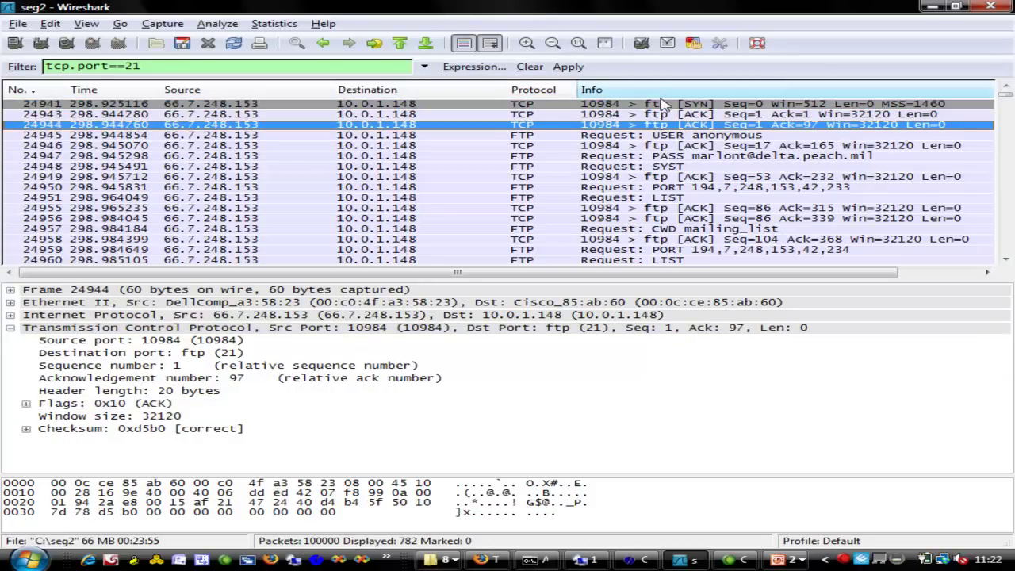
{"action": "left_click", "coordinate": [657, 105]}
{"action": "left_click", "coordinate": [660, 116]}
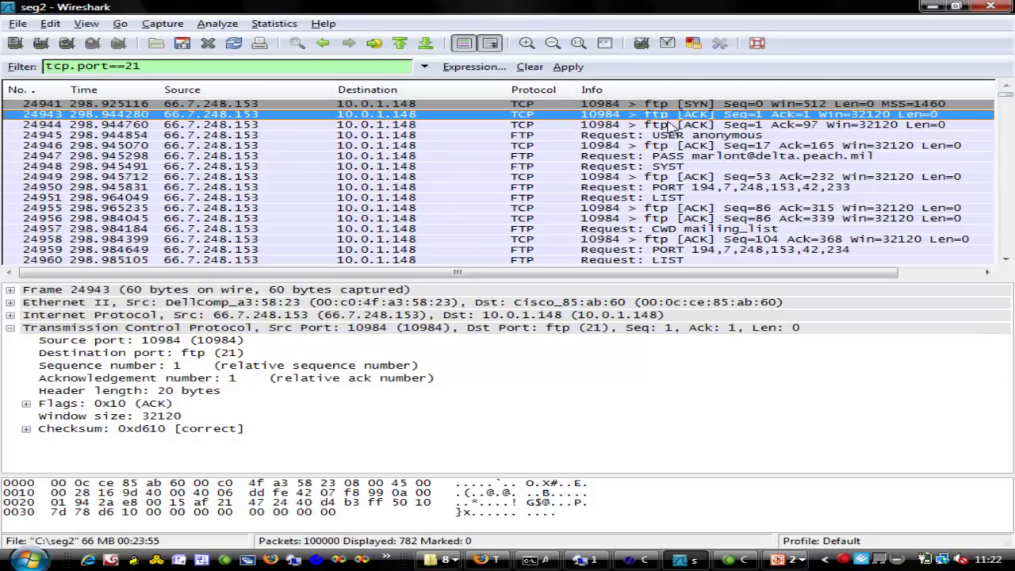
Step: Expand the File Transfer Protocol details of PASS packet 24947 and inspect its request command and argument
{"action": "left_click", "coordinate": [655, 157]}
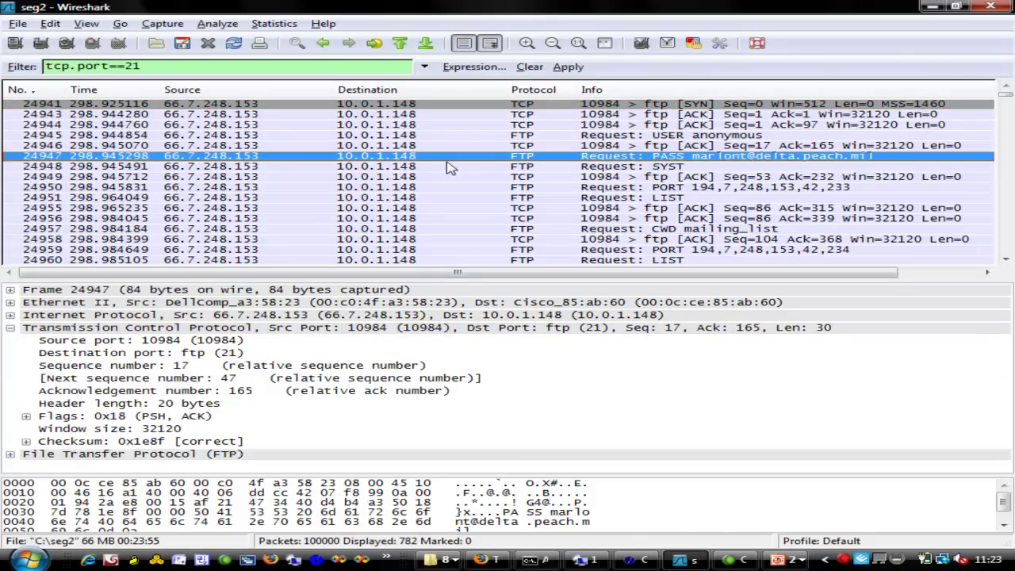
{"action": "left_click", "coordinate": [10, 454]}
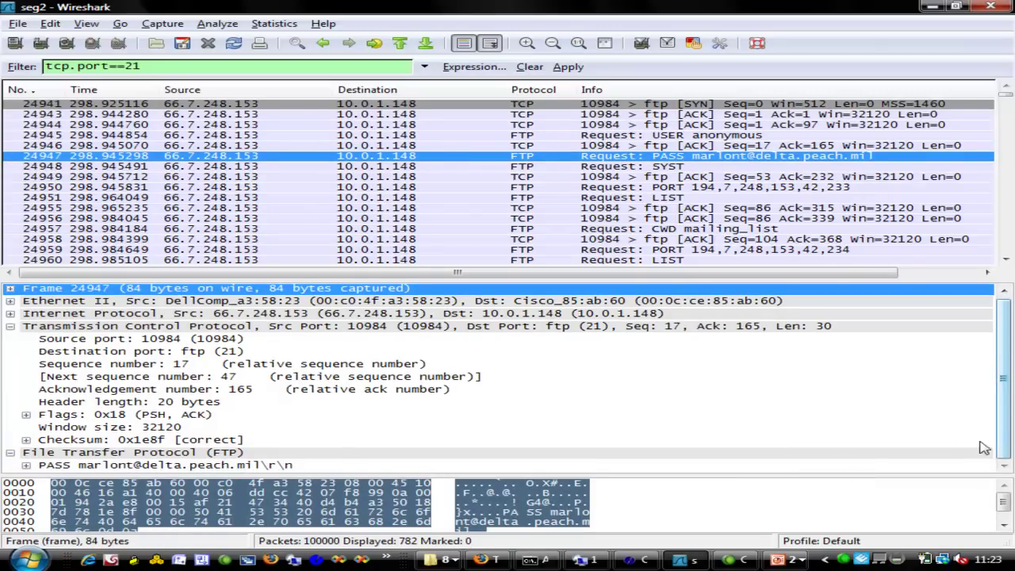
{"action": "left_click", "coordinate": [115, 466]}
{"action": "left_click", "coordinate": [26, 466]}
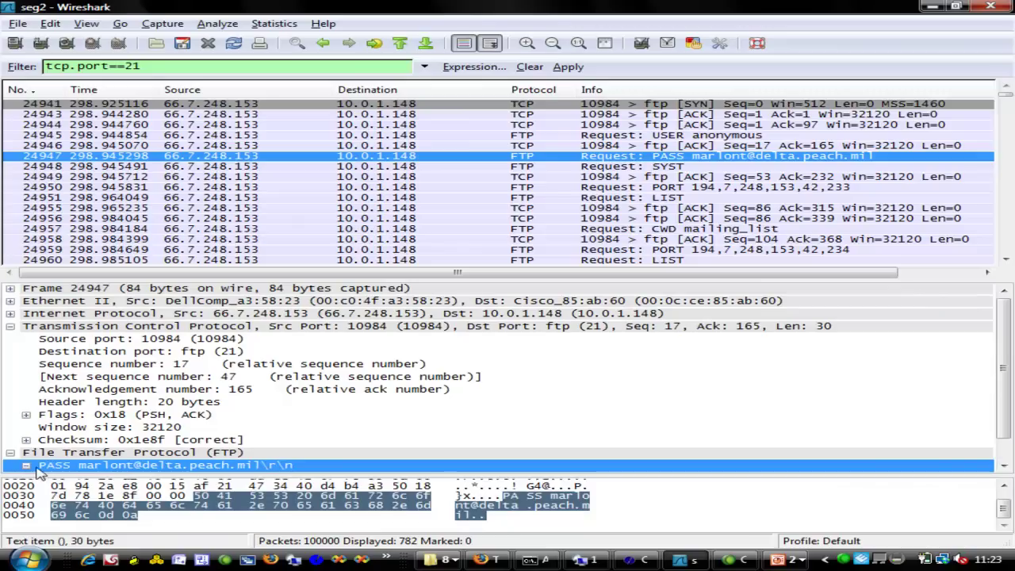
{"action": "left_click_drag", "start_coordinate": [1012, 409], "coordinate": [1012, 429]}
{"action": "left_click", "coordinate": [153, 466]}
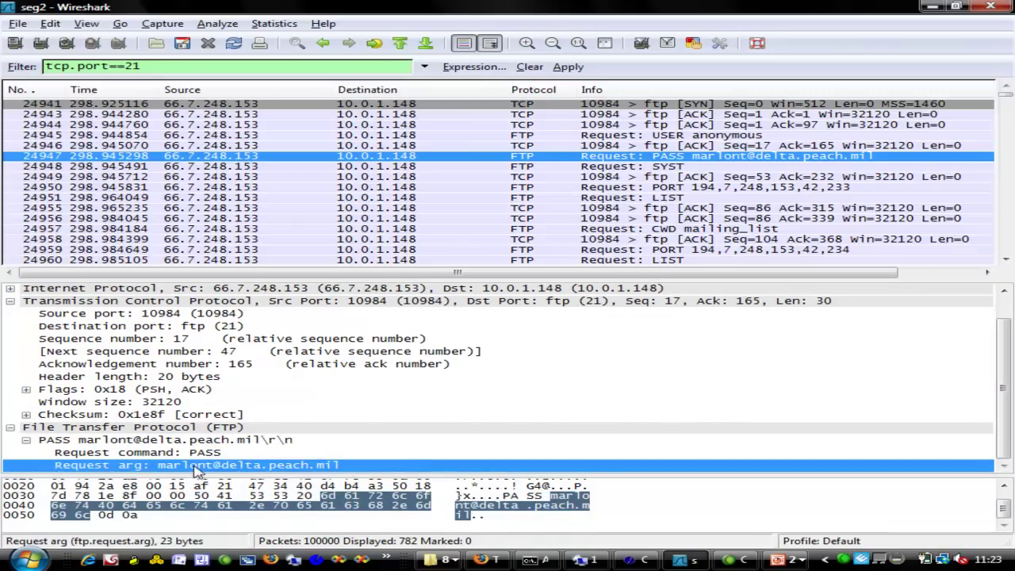
{"action": "left_click", "coordinate": [194, 453]}
{"action": "left_click", "coordinate": [195, 442]}
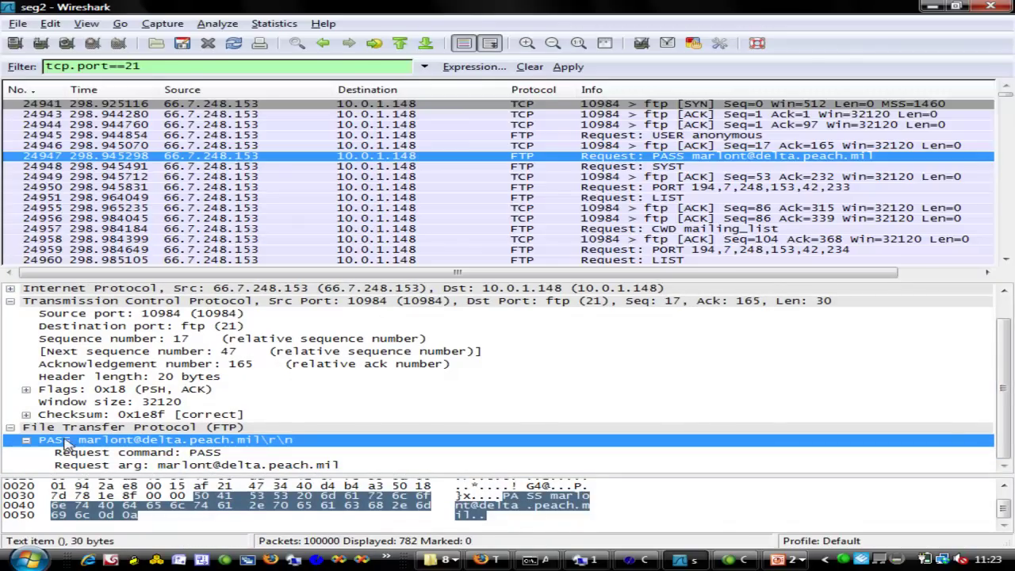
Step: Compare the USER request packet with the PASS request packet in the packet list
{"action": "left_click", "coordinate": [689, 146]}
{"action": "left_click", "coordinate": [676, 158]}
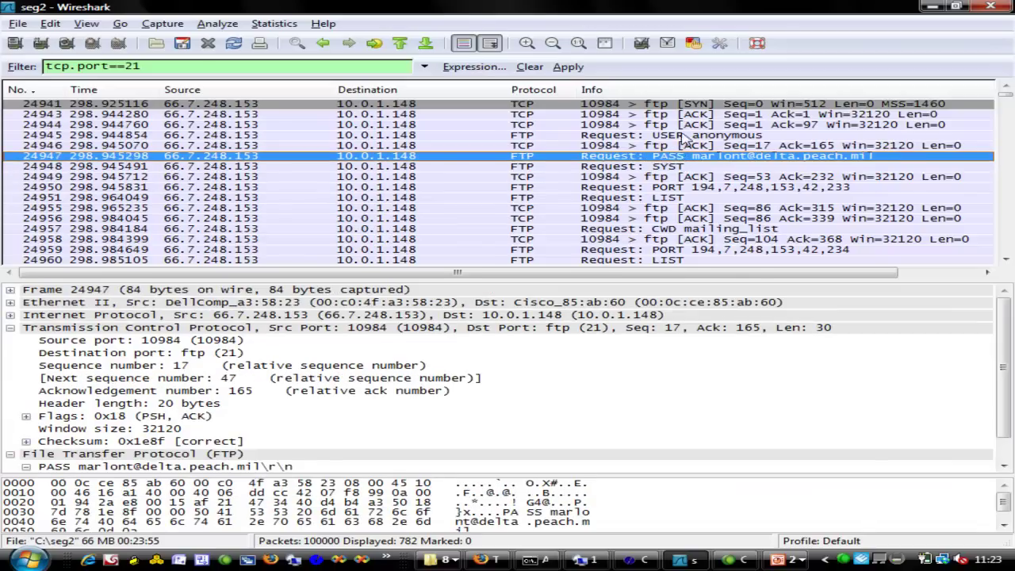
{"action": "left_click", "coordinate": [684, 137]}
{"action": "left_click", "coordinate": [685, 156]}
{"action": "left_click", "coordinate": [690, 138]}
{"action": "left_click", "coordinate": [683, 159]}
Step: Examine the first PORT and LIST request packets and the ACK packets around them
{"action": "left_click", "coordinate": [612, 176]}
{"action": "left_click", "coordinate": [648, 188]}
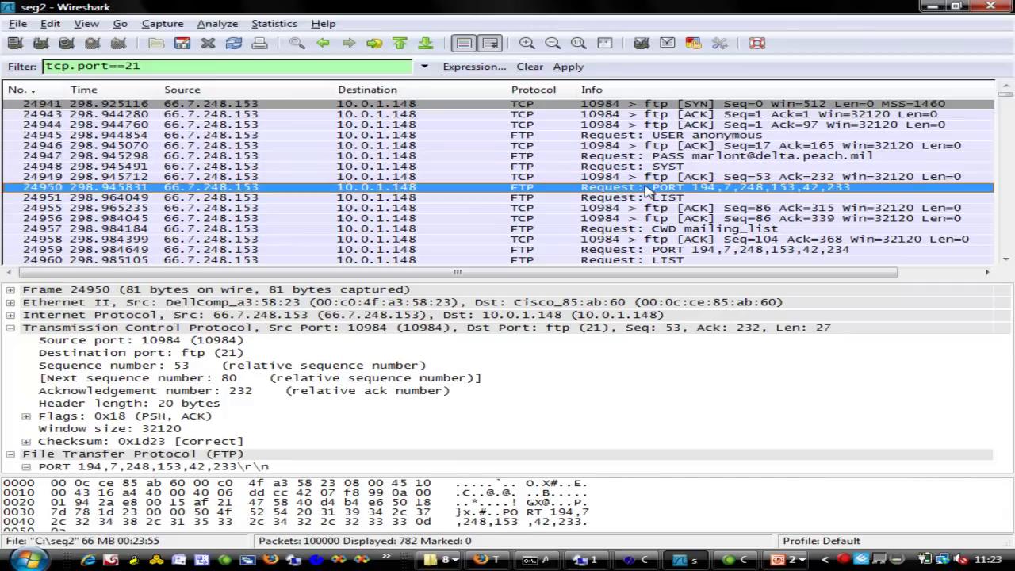
{"action": "left_click", "coordinate": [669, 199]}
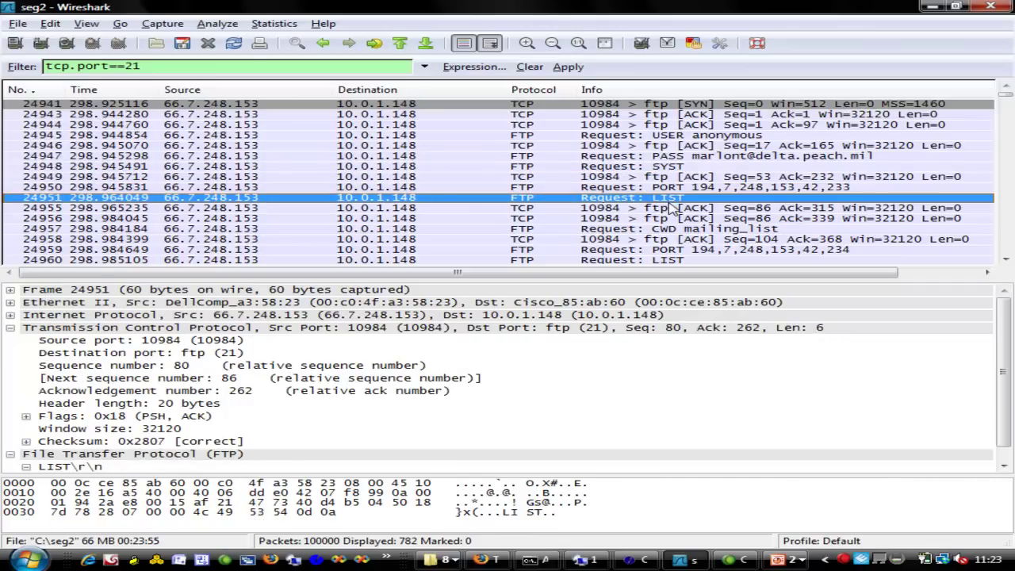
{"action": "left_click", "coordinate": [674, 208]}
{"action": "left_click", "coordinate": [722, 219]}
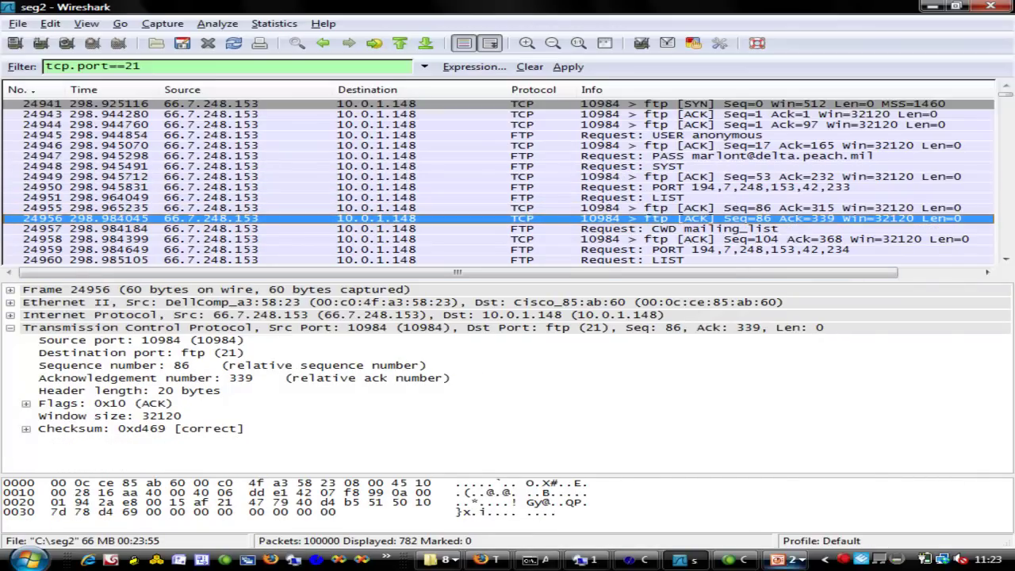
Step: Return to the slide show, advance to the UDP analysis slide, circle the udp.port == 53 filter and rule lines around the DNS protocol entries
{"action": "left_click", "coordinate": [785, 559]}
{"action": "left_click", "coordinate": [787, 520]}
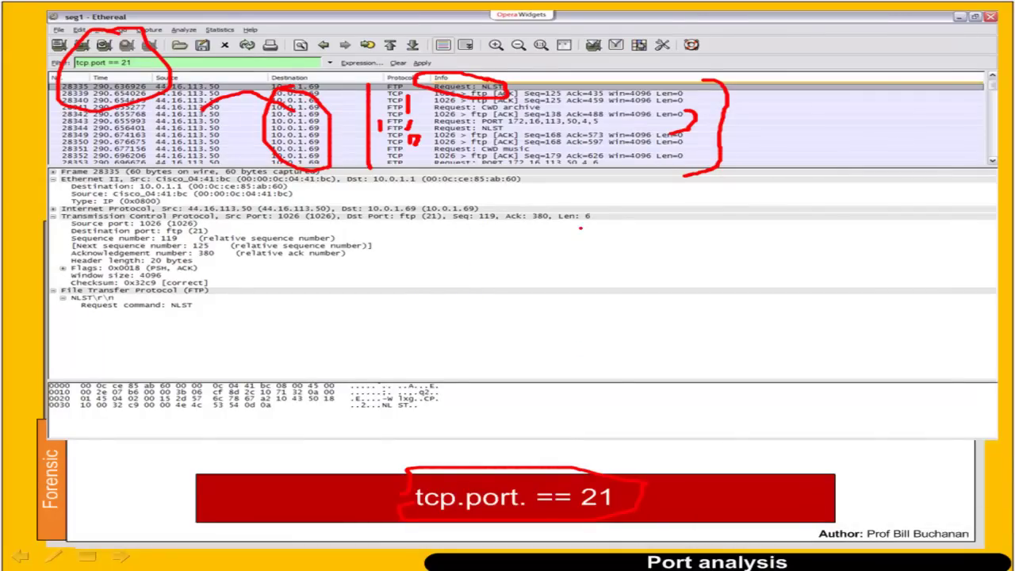
{"action": "key", "text": "Right"}
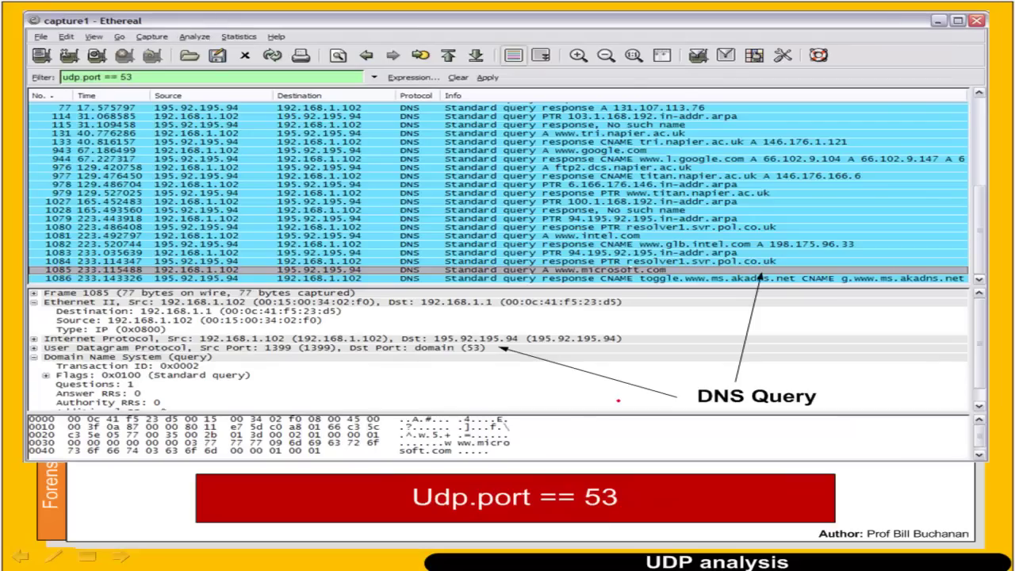
{"action": "mouse_move", "coordinate": [108, 53]}
{"action": "left_mouse_down"}
{"action": "mouse_move", "coordinate": [48, 55]}
{"action": "mouse_move", "coordinate": [53, 84]}
{"action": "mouse_move", "coordinate": [159, 80]}
{"action": "mouse_move", "coordinate": [99, 62]}
{"action": "left_mouse_up"}
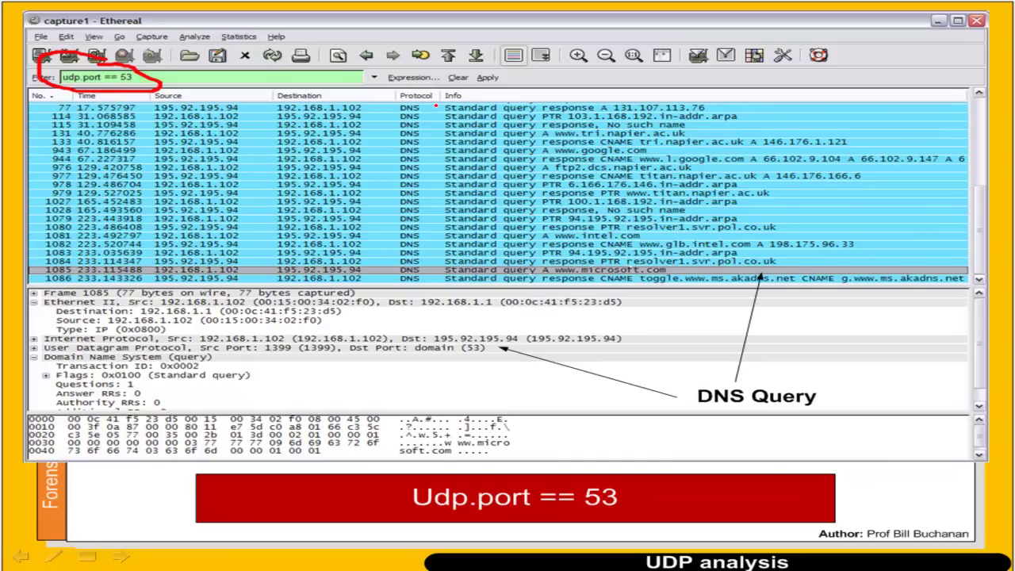
{"action": "left_click_drag", "start_coordinate": [435, 106], "coordinate": [434, 276]}
{"action": "left_click_drag", "start_coordinate": [381, 103], "coordinate": [381, 265]}
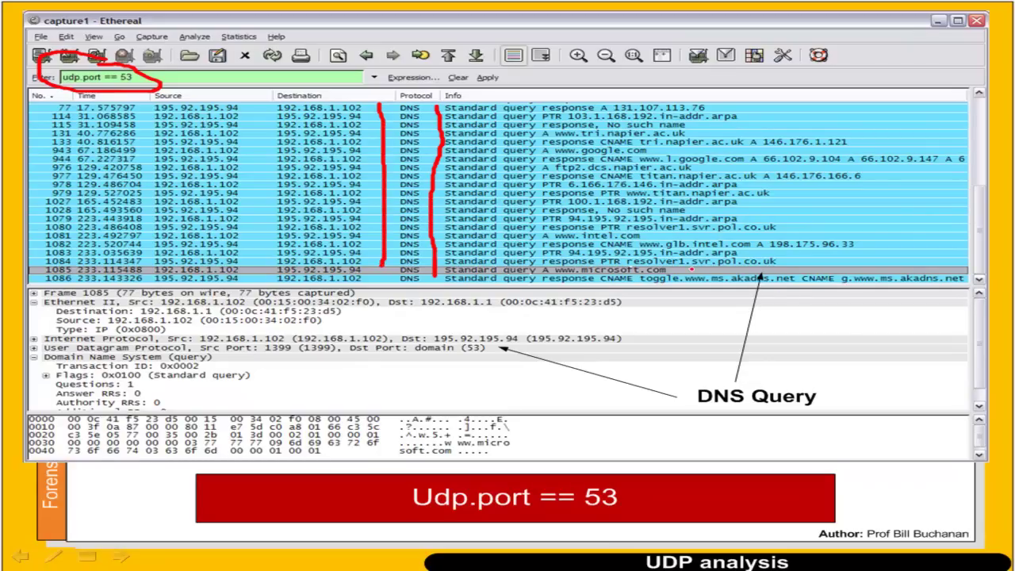
{"action": "mouse_move", "coordinate": [656, 252]}
{"action": "left_mouse_down"}
{"action": "mouse_move", "coordinate": [693, 267]}
{"action": "mouse_move", "coordinate": [674, 276]}
{"action": "left_mouse_up"}
{"action": "mouse_move", "coordinate": [539, 245]}
{"action": "left_mouse_down"}
{"action": "mouse_move", "coordinate": [520, 268]}
{"action": "mouse_move", "coordinate": [552, 276]}
{"action": "left_mouse_up"}
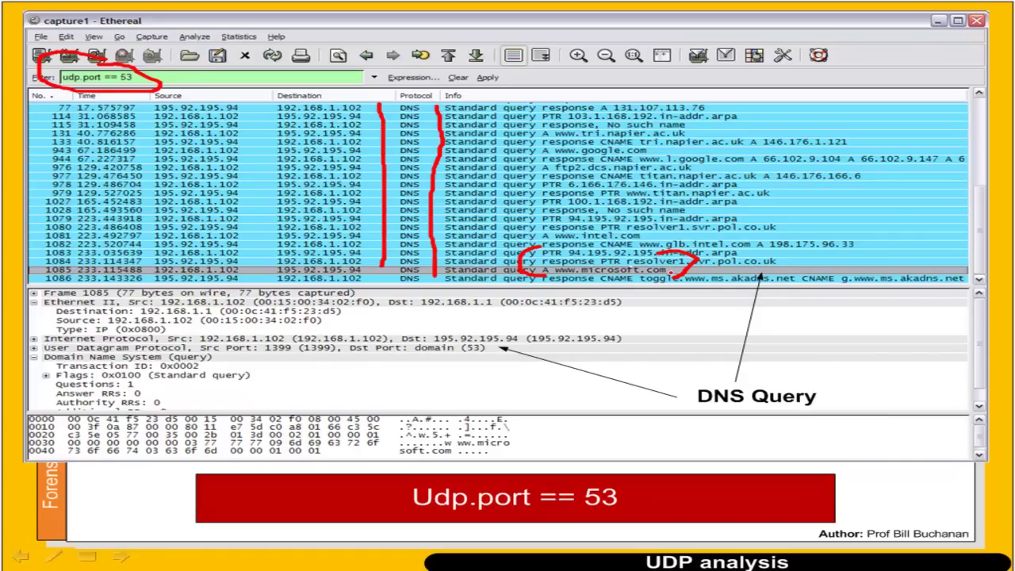
{"action": "mouse_move", "coordinate": [221, 397]}
{"action": "left_mouse_down"}
{"action": "mouse_move", "coordinate": [263, 371]}
{"action": "mouse_move", "coordinate": [111, 362]}
{"action": "mouse_move", "coordinate": [209, 401]}
{"action": "left_mouse_up"}
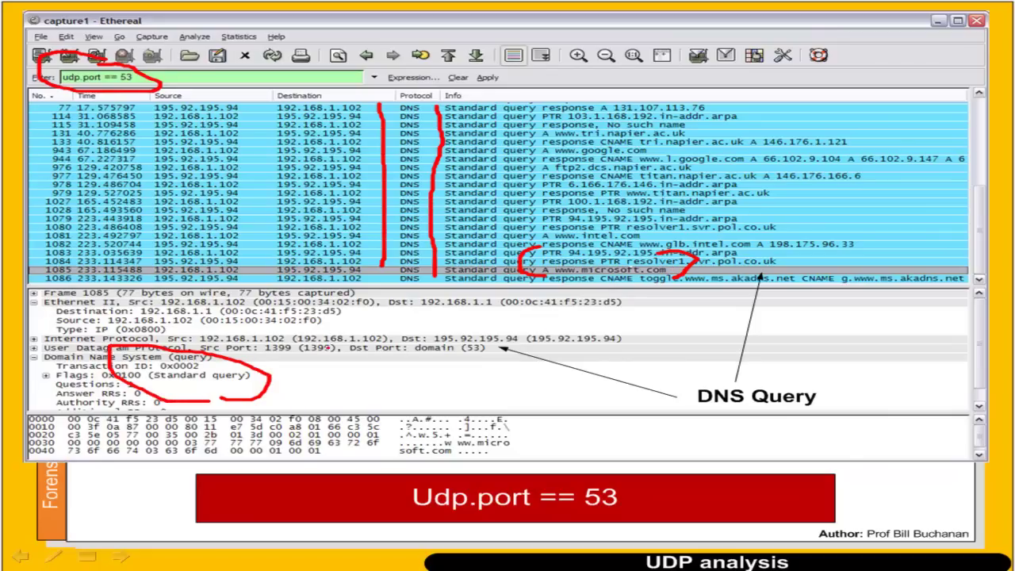
{"action": "key", "text": "Right"}
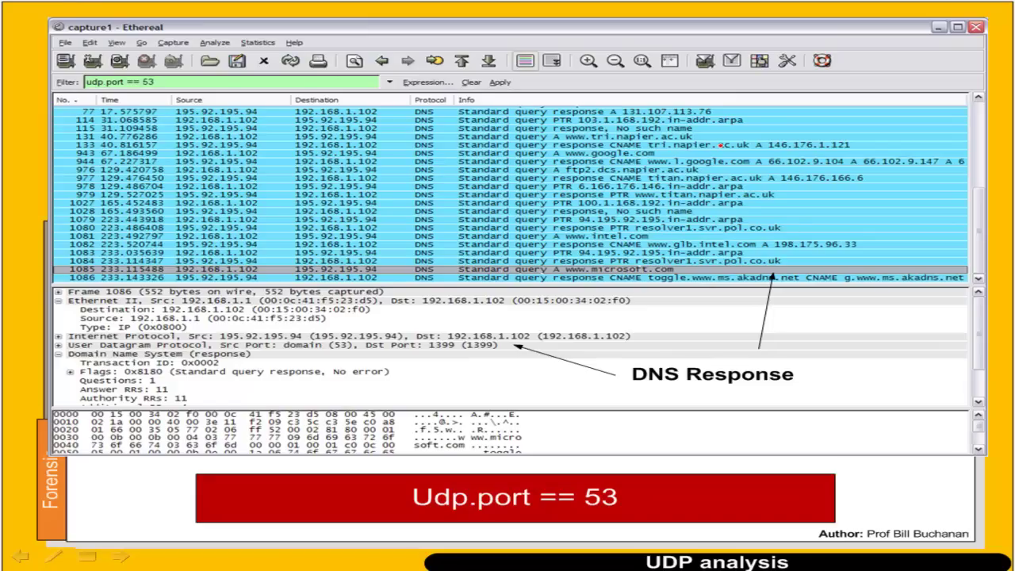
{"action": "mouse_move", "coordinate": [770, 148]}
{"action": "left_mouse_down"}
{"action": "mouse_move", "coordinate": [747, 157]}
{"action": "mouse_move", "coordinate": [775, 178]}
{"action": "mouse_move", "coordinate": [971, 178]}
{"action": "left_mouse_up"}
{"action": "left_click_drag", "start_coordinate": [770, 148], "coordinate": [969, 158]}
{"action": "mouse_move", "coordinate": [670, 168]}
{"action": "left_mouse_down"}
{"action": "mouse_move", "coordinate": [745, 171]}
{"action": "mouse_move", "coordinate": [709, 130]}
{"action": "mouse_move", "coordinate": [808, 156]}
{"action": "left_mouse_up"}
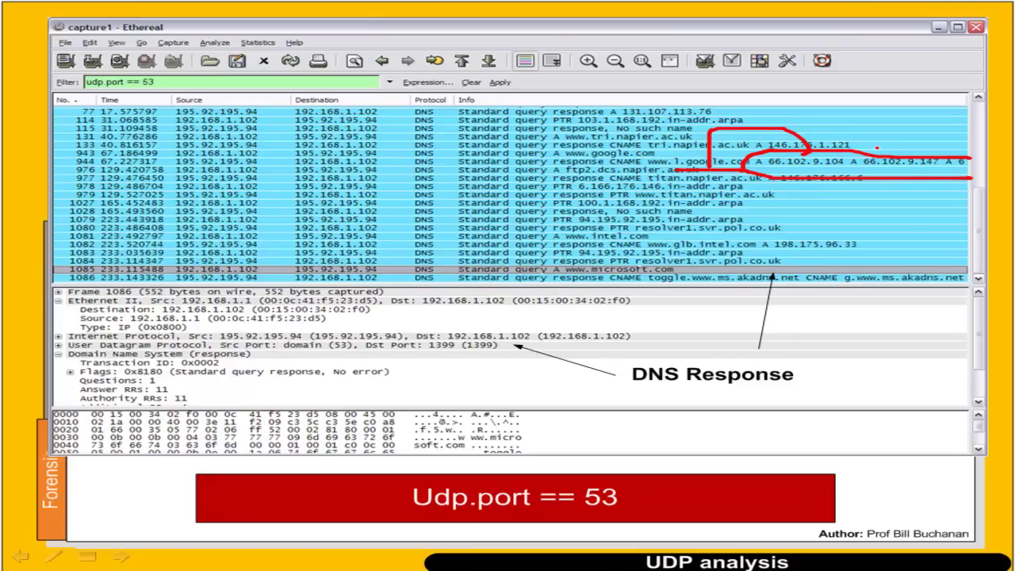
{"action": "mouse_move", "coordinate": [374, 499]}
{"action": "left_mouse_down"}
{"action": "mouse_move", "coordinate": [373, 490]}
{"action": "mouse_move", "coordinate": [652, 452]}
{"action": "mouse_move", "coordinate": [553, 524]}
{"action": "left_mouse_up"}
{"action": "mouse_move", "coordinate": [133, 51]}
{"action": "left_mouse_down"}
{"action": "mouse_move", "coordinate": [111, 50]}
{"action": "mouse_move", "coordinate": [181, 108]}
{"action": "mouse_move", "coordinate": [144, 55]}
{"action": "left_mouse_up"}
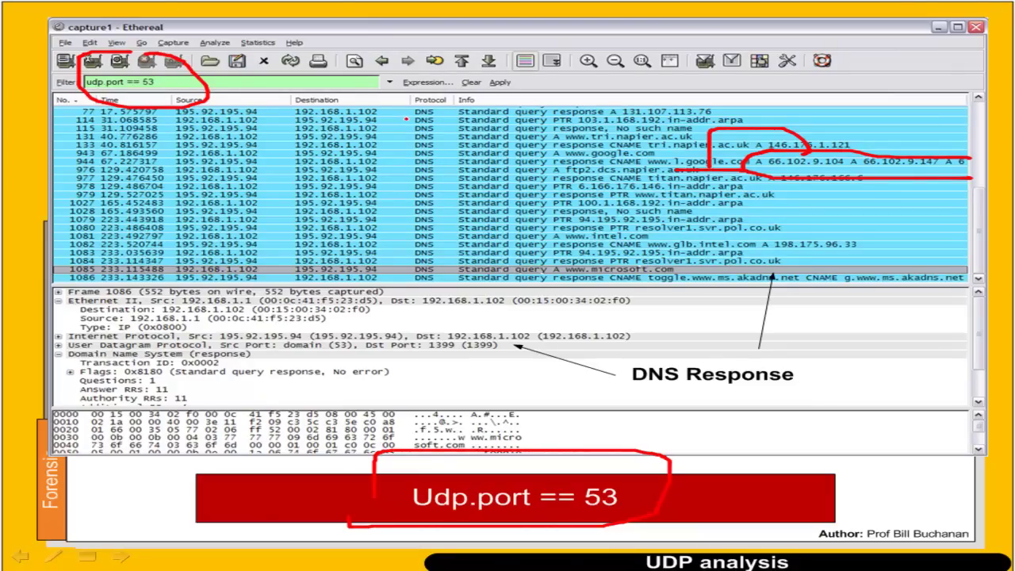
{"action": "key", "text": "Right"}
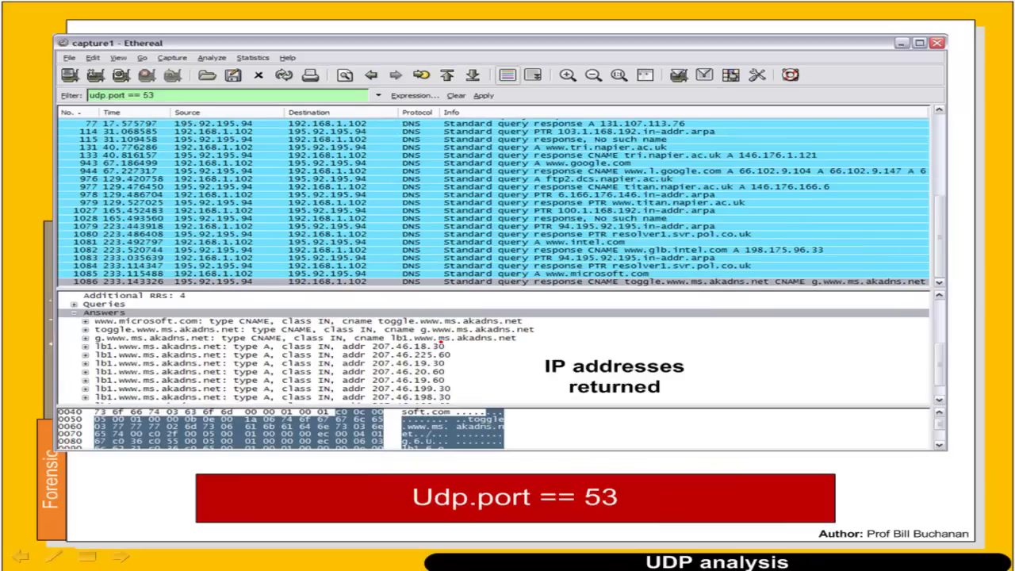
{"action": "mouse_move", "coordinate": [441, 338]}
{"action": "left_mouse_down"}
{"action": "mouse_move", "coordinate": [468, 349]}
{"action": "mouse_move", "coordinate": [468, 394]}
{"action": "left_mouse_up"}
{"action": "mouse_move", "coordinate": [95, 337]}
{"action": "left_mouse_down"}
{"action": "mouse_move", "coordinate": [79, 351]}
{"action": "mouse_move", "coordinate": [66, 397]}
{"action": "mouse_move", "coordinate": [98, 397]}
{"action": "left_mouse_up"}
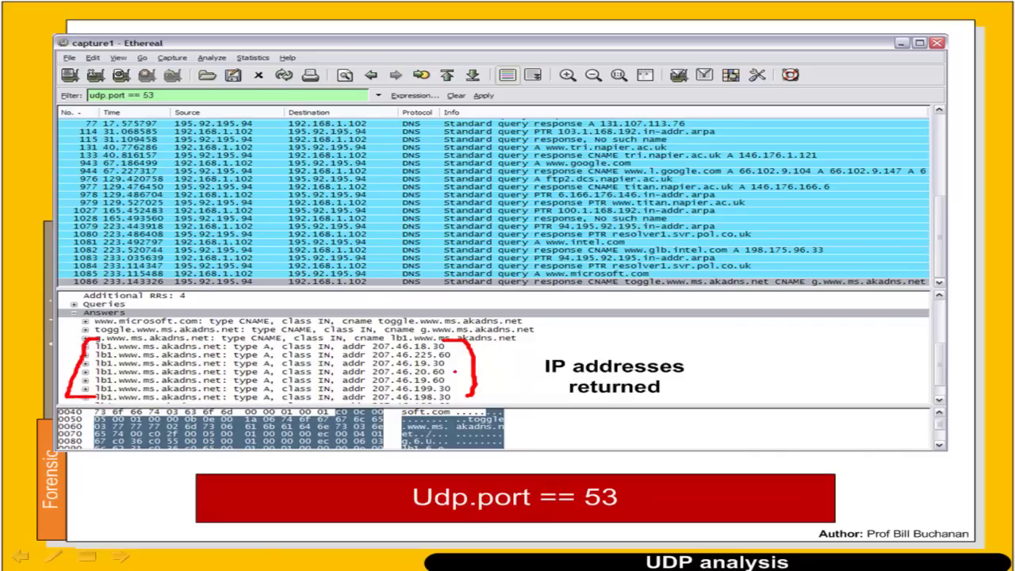
{"action": "left_click_drag", "start_coordinate": [452, 347], "coordinate": [482, 344]}
{"action": "key", "text": "Right"}
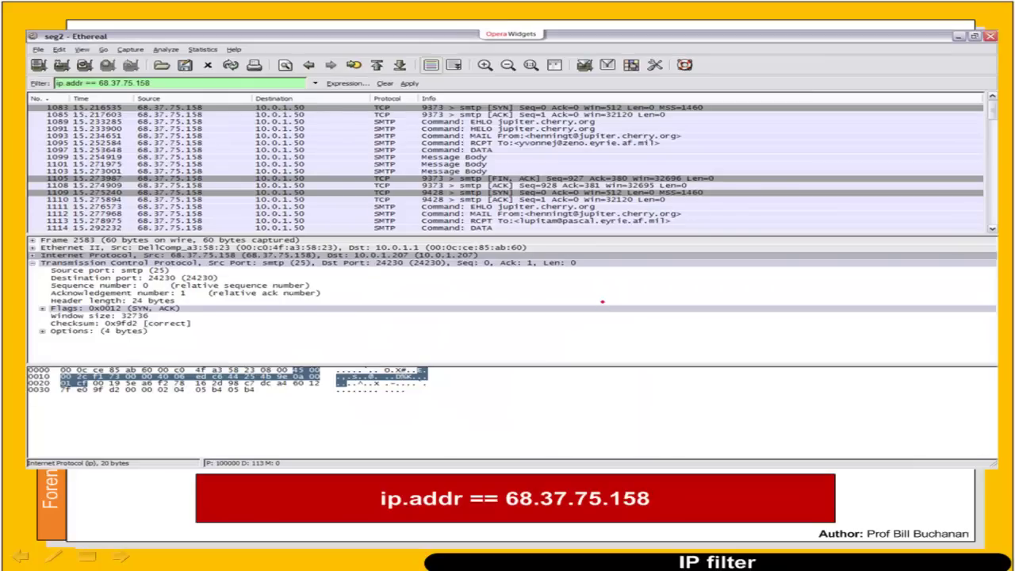
{"action": "mouse_move", "coordinate": [64, 62]}
{"action": "left_mouse_down"}
{"action": "mouse_move", "coordinate": [42, 64]}
{"action": "mouse_move", "coordinate": [108, 104]}
{"action": "mouse_move", "coordinate": [150, 77]}
{"action": "mouse_move", "coordinate": [67, 77]}
{"action": "left_mouse_up"}
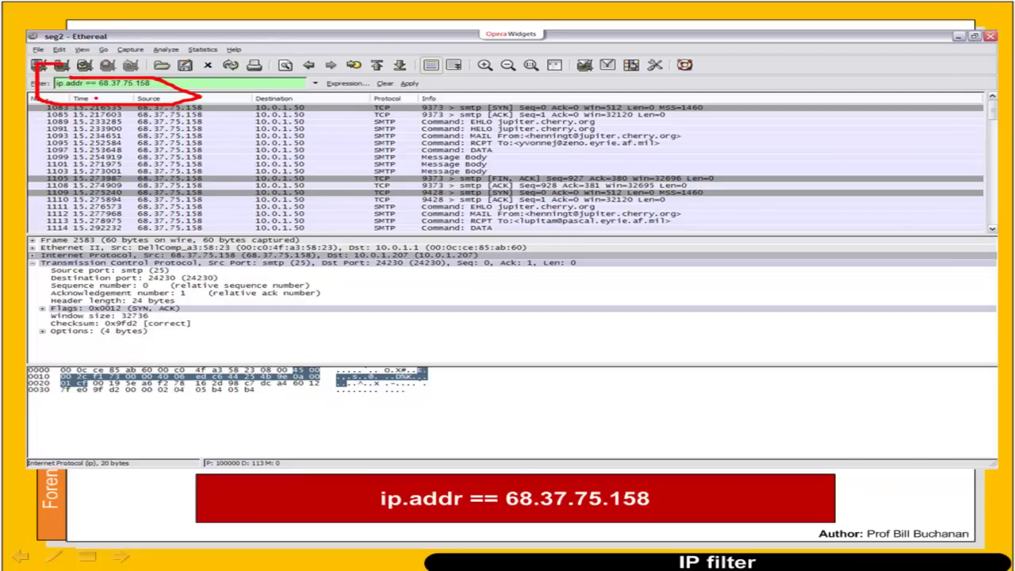
{"action": "mouse_move", "coordinate": [523, 478]}
{"action": "left_mouse_down"}
{"action": "mouse_move", "coordinate": [570, 471]}
{"action": "mouse_move", "coordinate": [560, 484]}
{"action": "mouse_move", "coordinate": [634, 482]}
{"action": "left_mouse_up"}
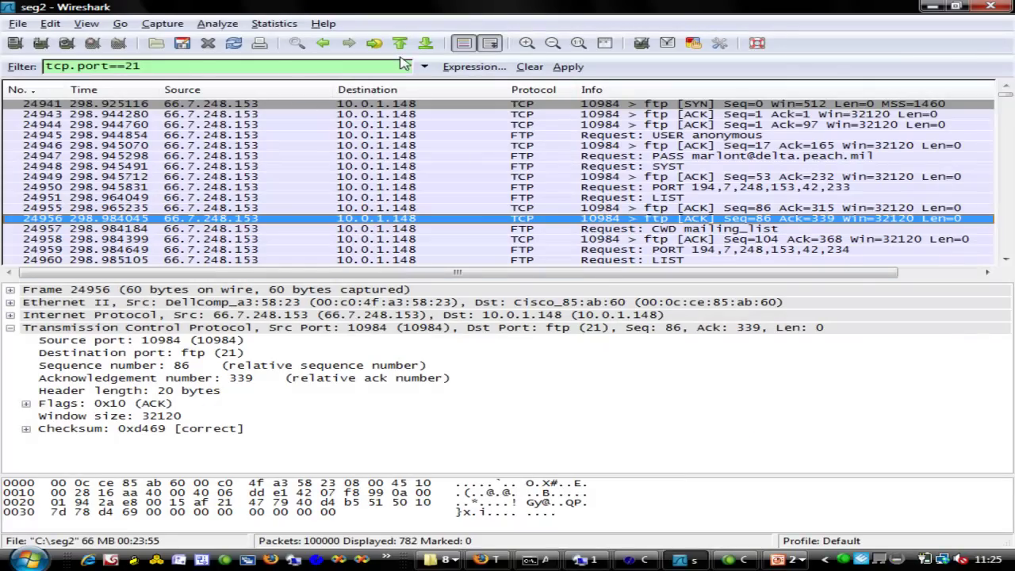
Step: Switch to Wireshark and filter the capture with ip.src==66.7.248.153
{"action": "left_click", "coordinate": [234, 188]}
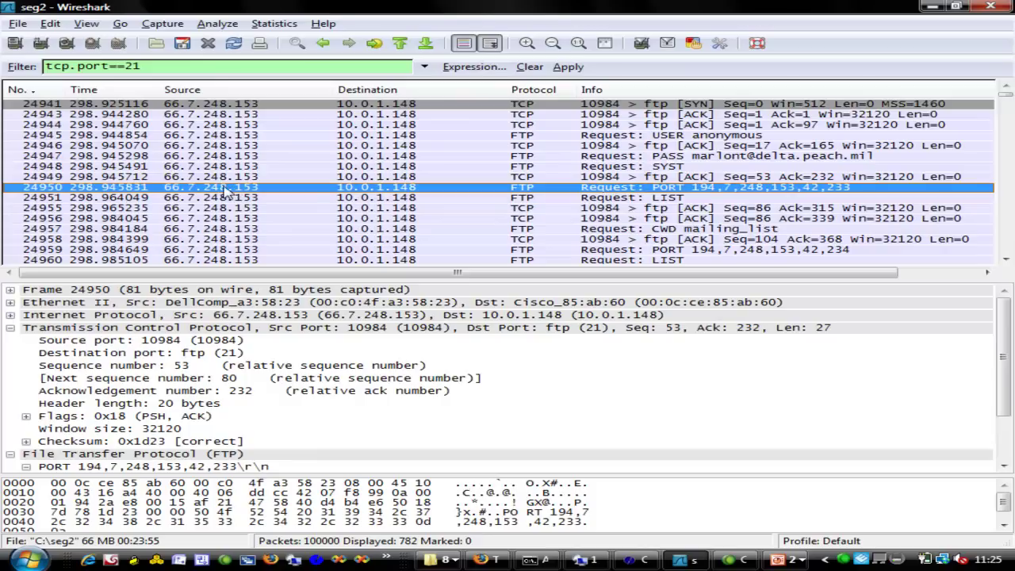
{"action": "left_click", "coordinate": [424, 67]}
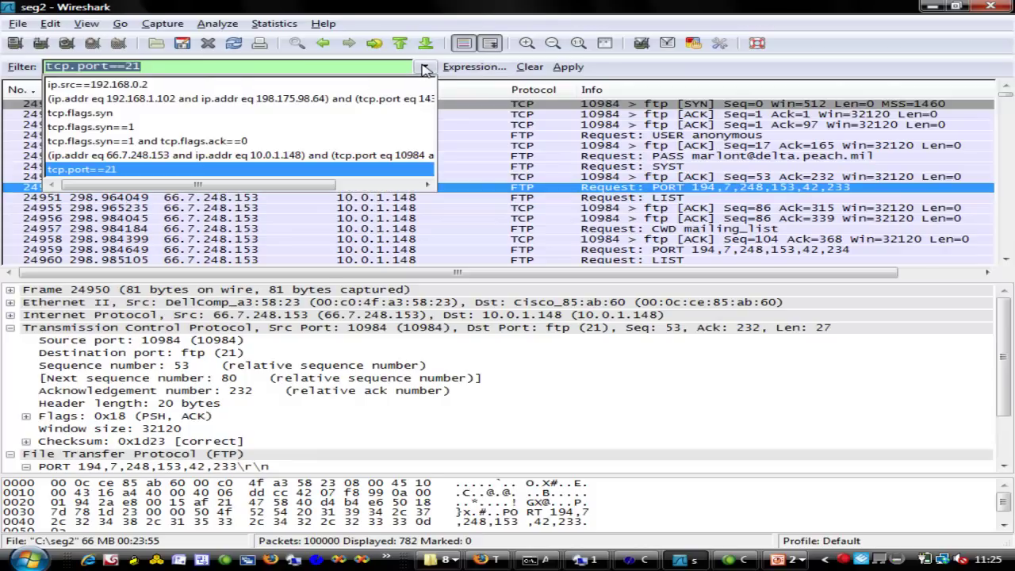
{"action": "left_click", "coordinate": [131, 86]}
{"action": "left_click_drag", "start_coordinate": [198, 67], "coordinate": [103, 70]}
{"action": "type", "text": "66"}
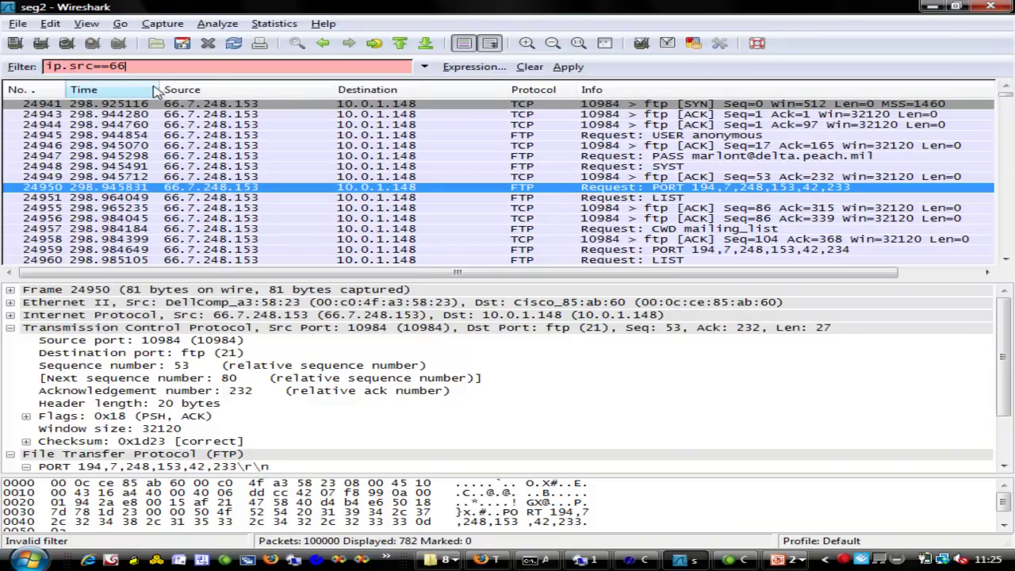
{"action": "type", "text": ".7"}
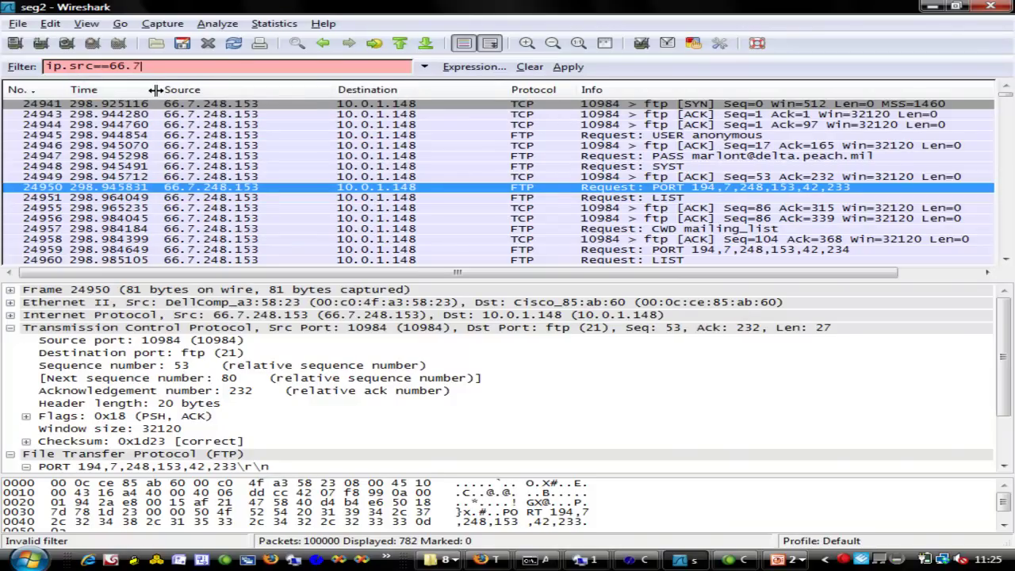
{"action": "type", "text": ".248."}
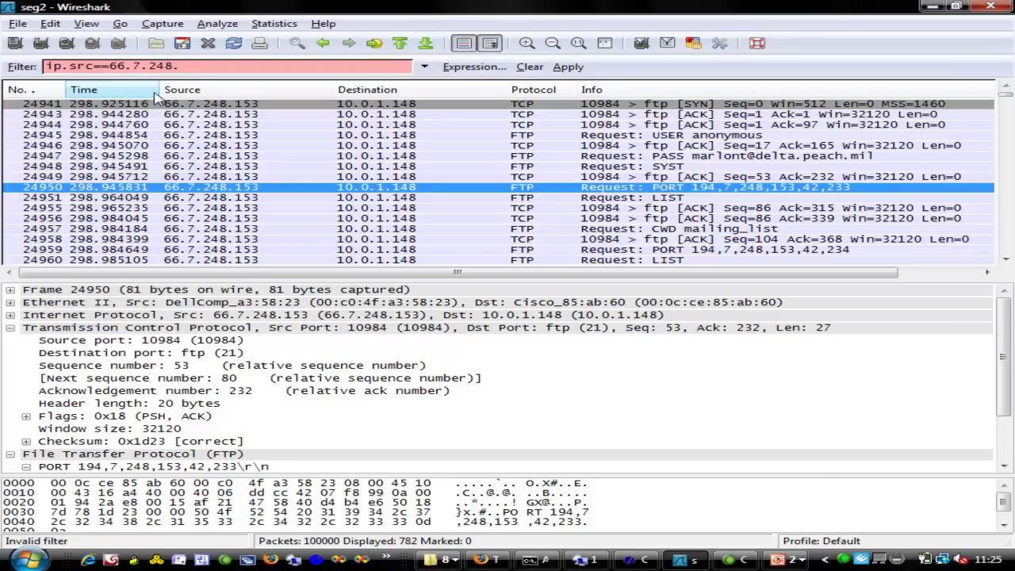
{"action": "type", "text": "15"}
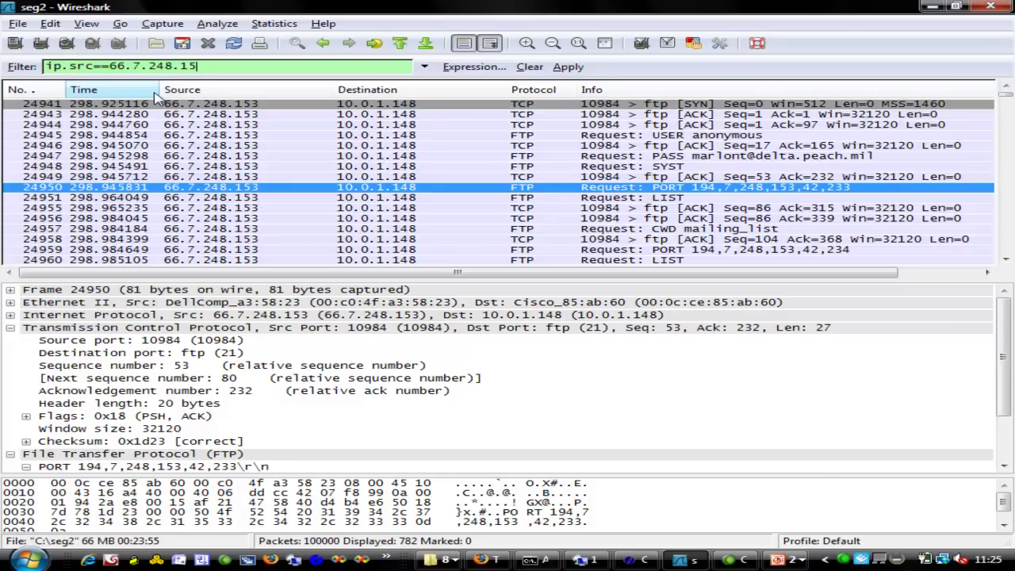
{"action": "type", "text": "3"}
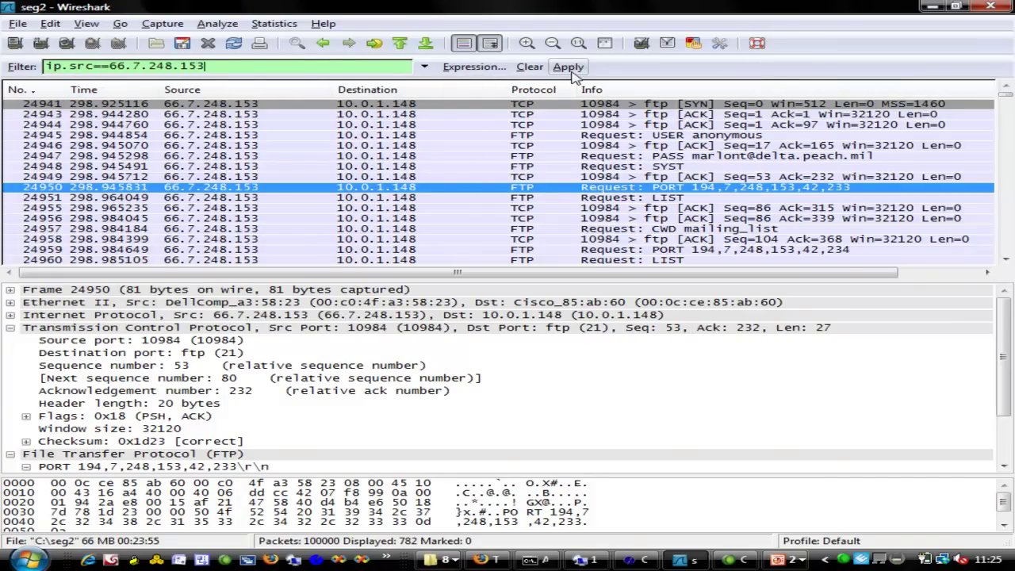
{"action": "left_click", "coordinate": [568, 67]}
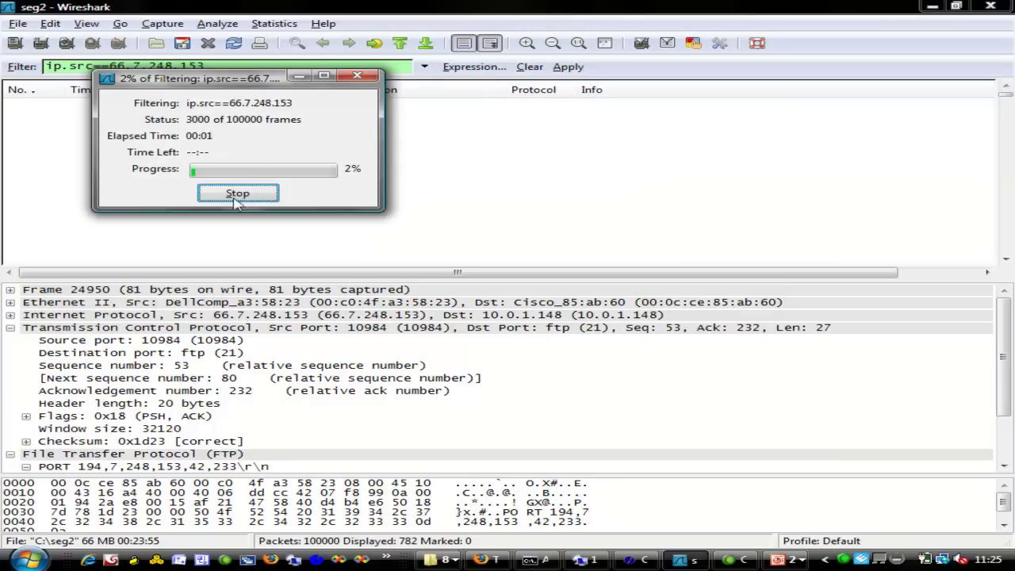
{"action": "left_click_drag", "start_coordinate": [333, 77], "coordinate": [575, 214]}
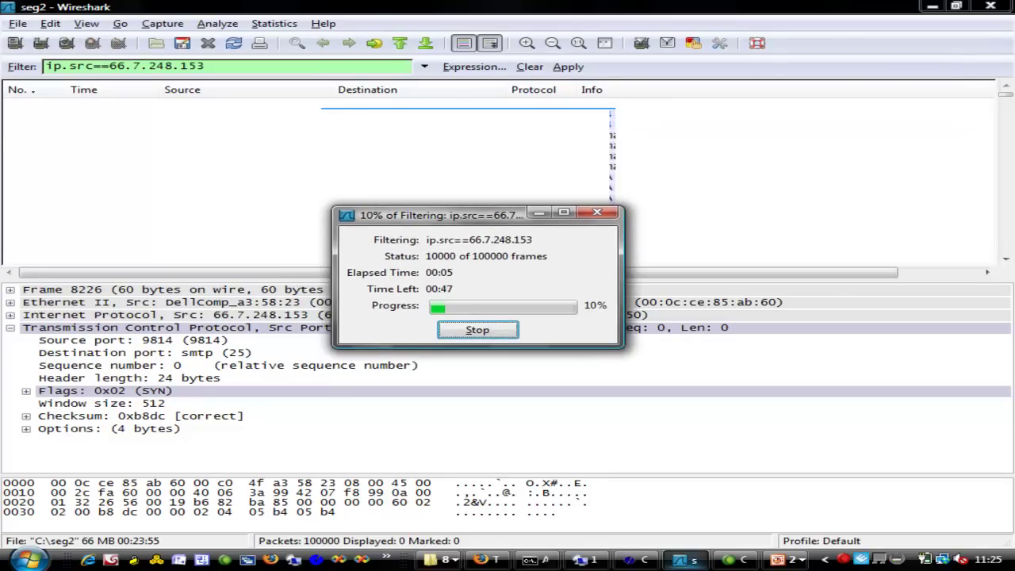
Step: Return to the slide show, advance to the combined IP filter slide and mark the two ip.addr conditions and their addresses in the caption
{"action": "left_click", "coordinate": [789, 563]}
{"action": "left_click", "coordinate": [793, 530]}
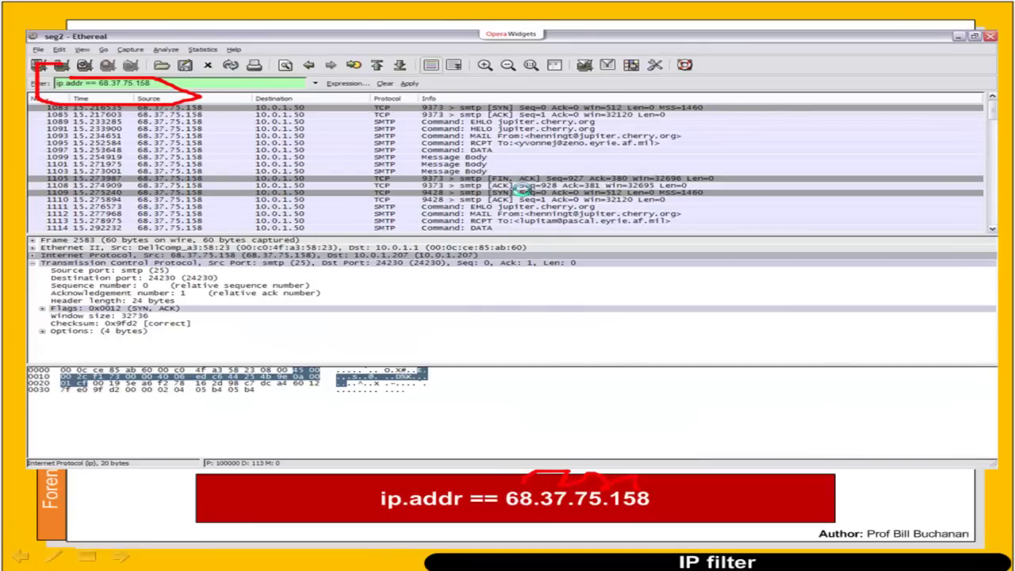
{"action": "key", "text": "Right"}
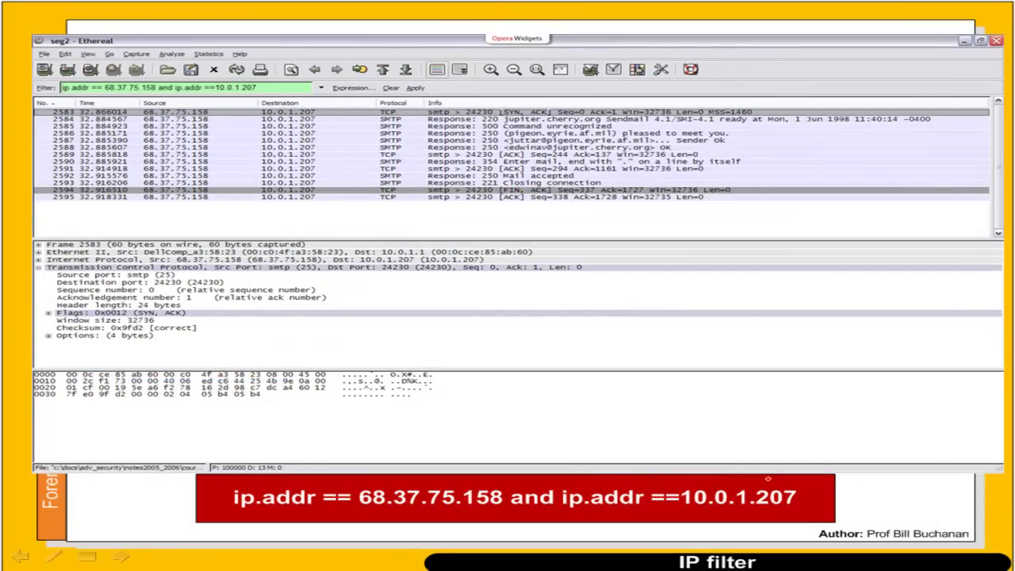
{"action": "mouse_move", "coordinate": [624, 480]}
{"action": "left_mouse_down"}
{"action": "mouse_move", "coordinate": [559, 432]}
{"action": "mouse_move", "coordinate": [361, 421]}
{"action": "mouse_move", "coordinate": [295, 479]}
{"action": "left_mouse_up"}
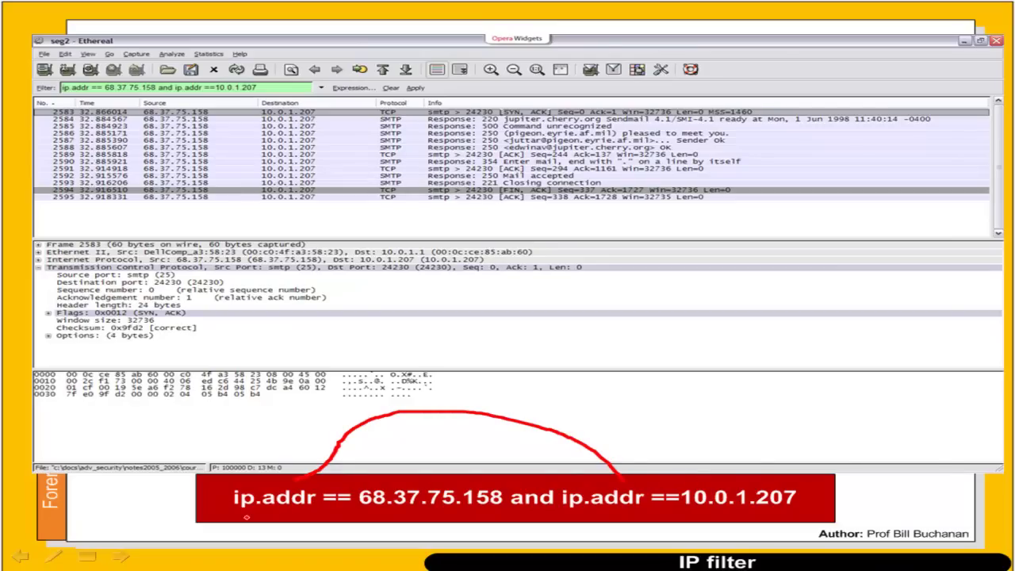
{"action": "left_click_drag", "start_coordinate": [225, 513], "coordinate": [501, 516]}
{"action": "mouse_move", "coordinate": [683, 512]}
{"action": "left_mouse_down"}
{"action": "mouse_move", "coordinate": [830, 512]}
{"action": "mouse_move", "coordinate": [812, 471]}
{"action": "mouse_move", "coordinate": [646, 482]}
{"action": "mouse_move", "coordinate": [694, 516]}
{"action": "left_mouse_up"}
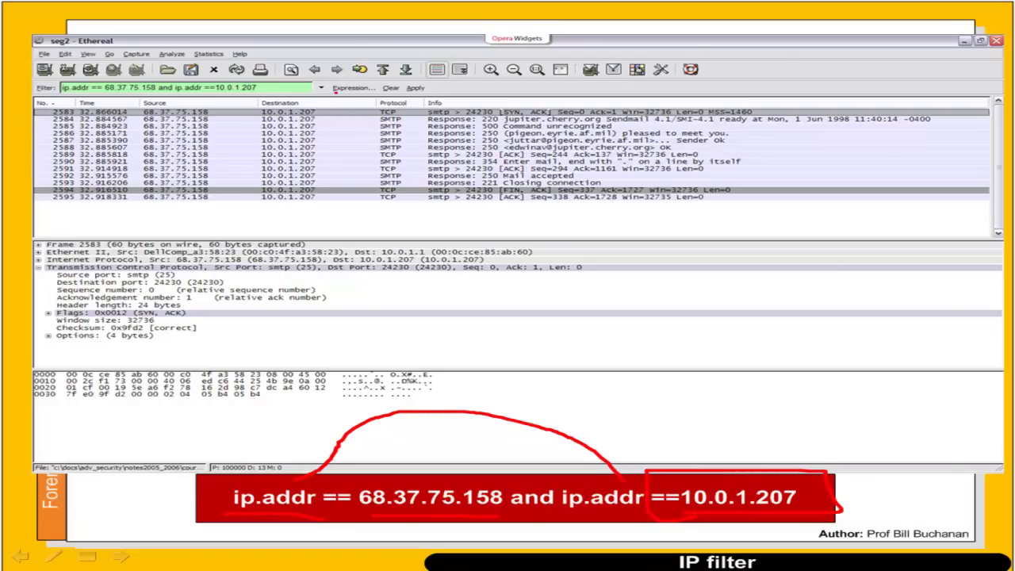
Step: Bracket the filtered packets exchanged with 10.0.1.207 and circle their TCP and SMTP protocol entries on the slide
{"action": "left_click_drag", "start_coordinate": [330, 112], "coordinate": [342, 195]}
{"action": "mouse_move", "coordinate": [810, 96]}
{"action": "left_mouse_down"}
{"action": "mouse_move", "coordinate": [904, 97]}
{"action": "mouse_move", "coordinate": [803, 205]}
{"action": "mouse_move", "coordinate": [734, 210]}
{"action": "left_mouse_up"}
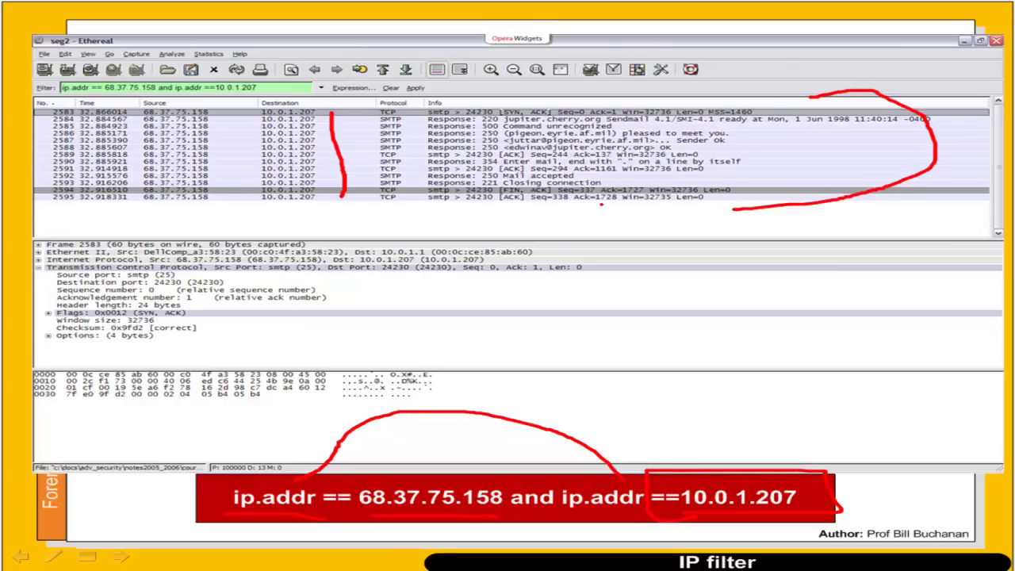
{"action": "left_click_drag", "start_coordinate": [212, 148], "coordinate": [251, 148]}
{"action": "mouse_move", "coordinate": [371, 120]}
{"action": "left_mouse_down"}
{"action": "mouse_move", "coordinate": [369, 204]}
{"action": "mouse_move", "coordinate": [394, 206]}
{"action": "mouse_move", "coordinate": [432, 137]}
{"action": "mouse_move", "coordinate": [385, 104]}
{"action": "mouse_move", "coordinate": [378, 132]}
{"action": "left_mouse_up"}
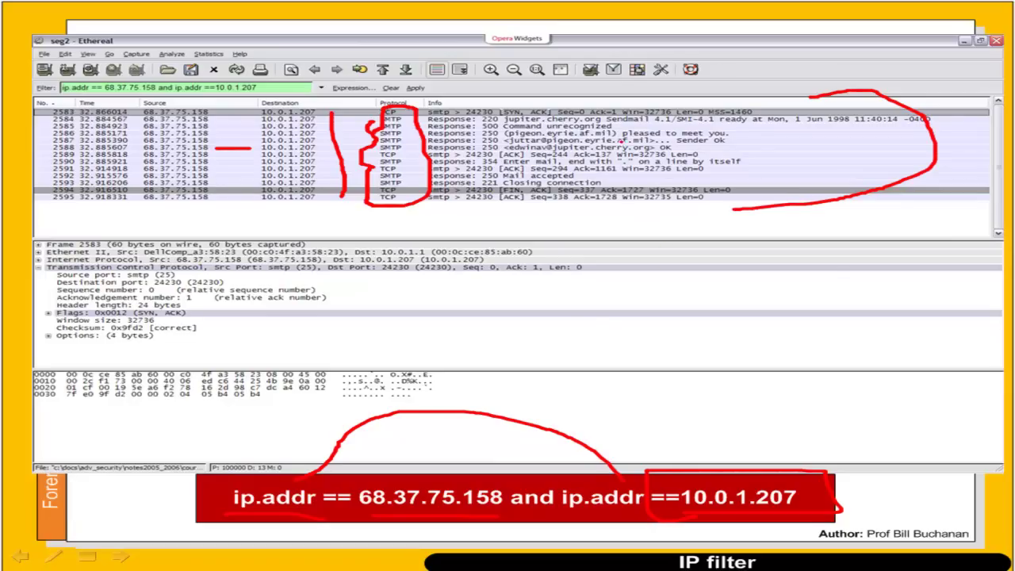
{"action": "mouse_move", "coordinate": [651, 168]}
{"action": "left_mouse_down"}
{"action": "mouse_move", "coordinate": [759, 163]}
{"action": "mouse_move", "coordinate": [423, 151]}
{"action": "mouse_move", "coordinate": [416, 174]}
{"action": "mouse_move", "coordinate": [699, 177]}
{"action": "mouse_move", "coordinate": [680, 172]}
{"action": "left_mouse_up"}
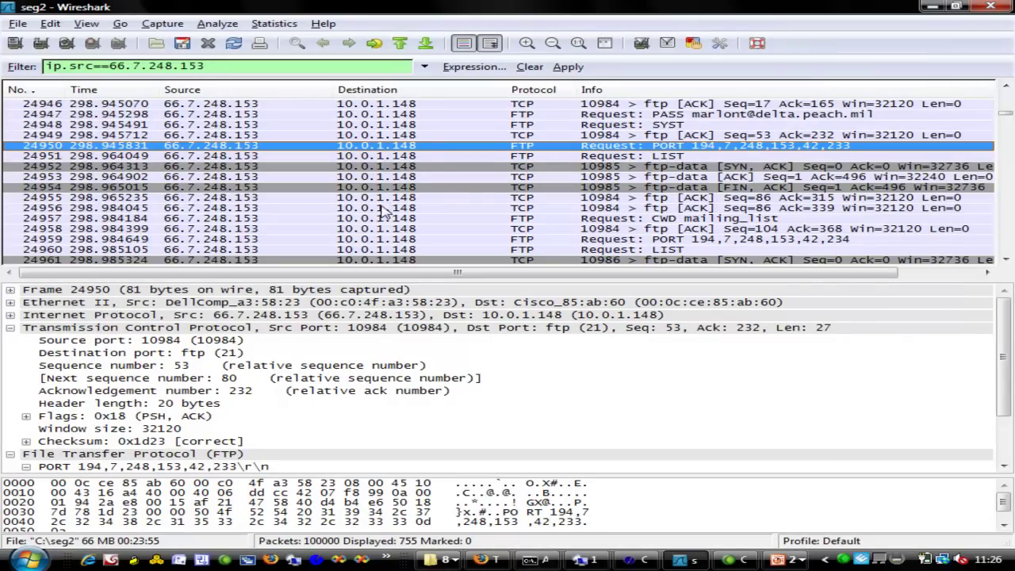
Step: Switch to Wireshark and examine the ACK packets from 66.7.248.153 to 10.0.1.148, continuing down to the SMTP traffic
{"action": "left_click", "coordinate": [383, 208]}
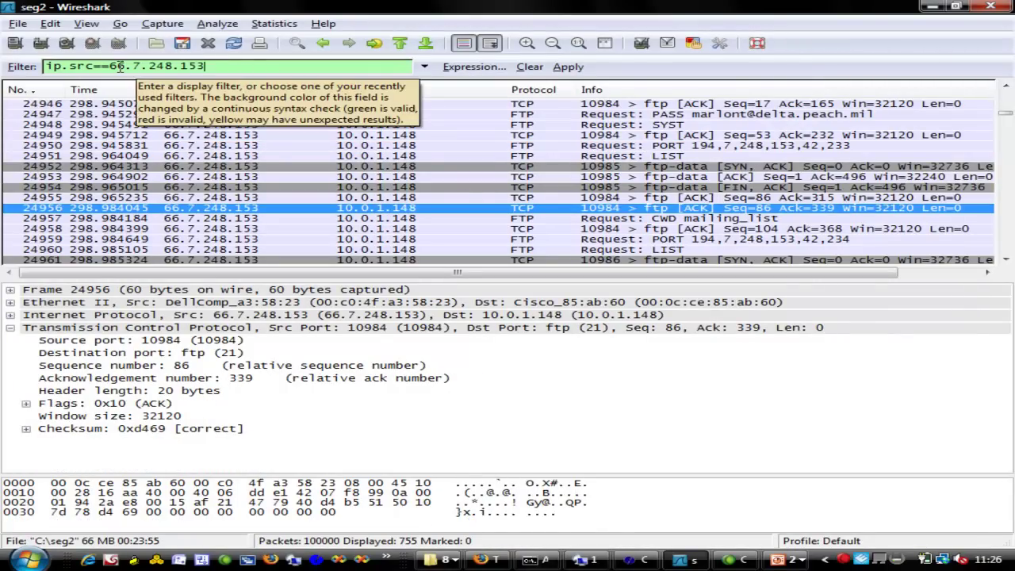
{"action": "left_click", "coordinate": [533, 180]}
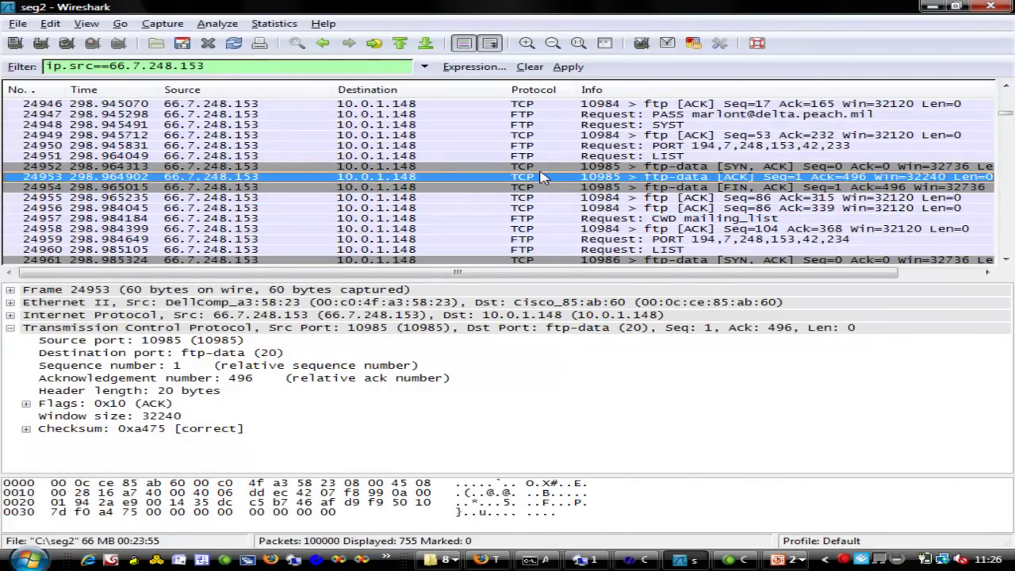
{"action": "scroll", "coordinate": [536, 178], "scroll_direction": "down", "scroll_amount": 9}
{"action": "scroll", "coordinate": [536, 176], "scroll_direction": "down", "scroll_amount": 8}
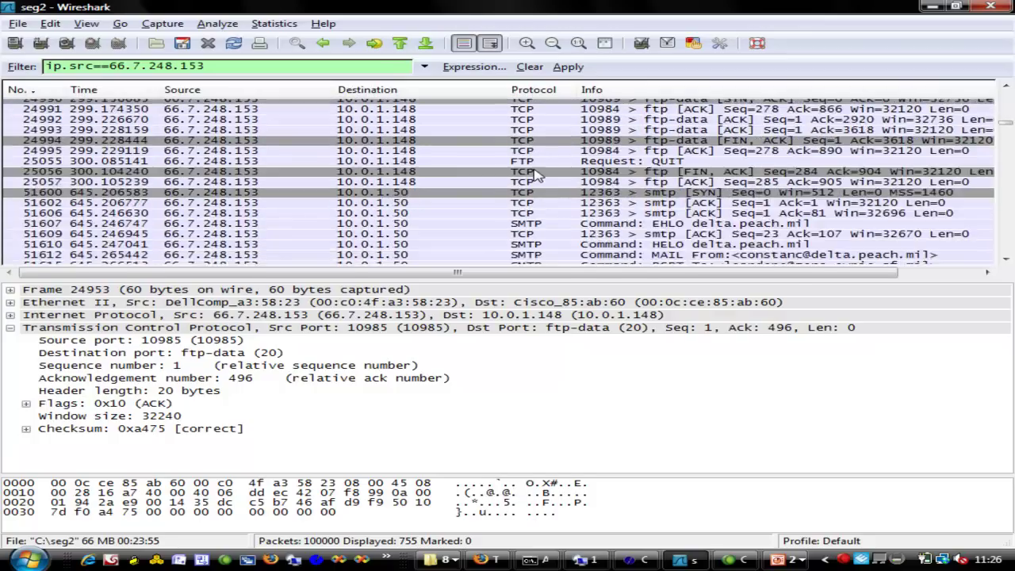
Step: Compare the SMTP HELO, MAIL From and RCPT To command packets sent to 10.0.1.50
{"action": "left_click", "coordinate": [532, 163]}
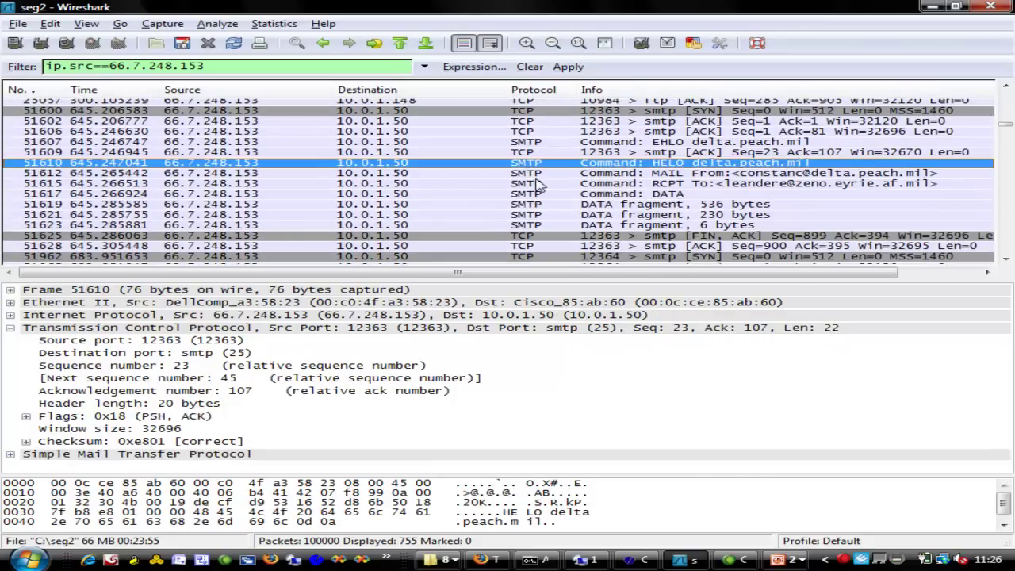
{"action": "left_click", "coordinate": [674, 183]}
{"action": "left_click", "coordinate": [689, 173]}
{"action": "left_click", "coordinate": [709, 184]}
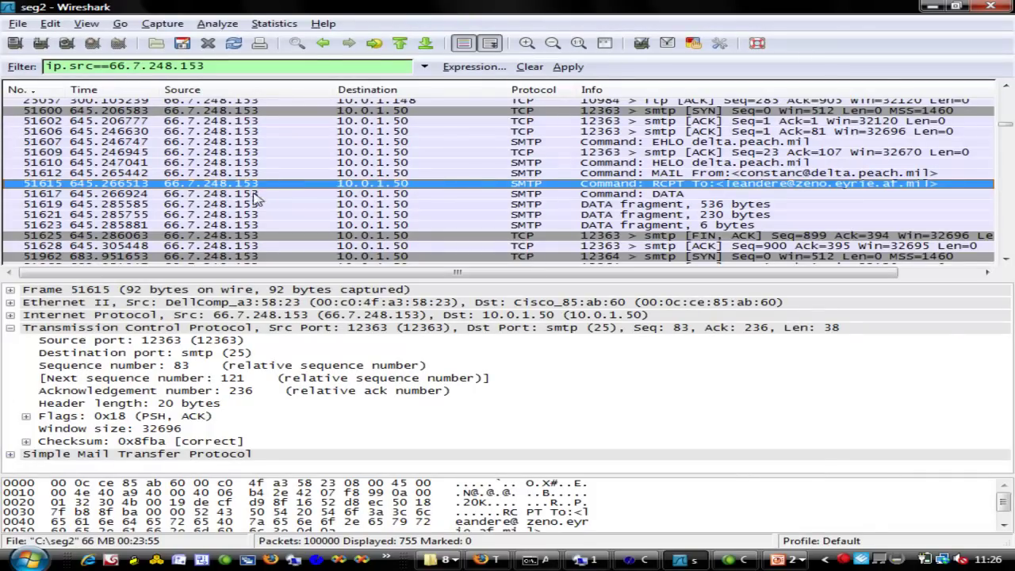
Step: Expand the Ethernet II details of the SMTP DATA command packet and examine its source and destination hardware addresses
{"action": "left_click", "coordinate": [258, 194]}
{"action": "left_click", "coordinate": [10, 302]}
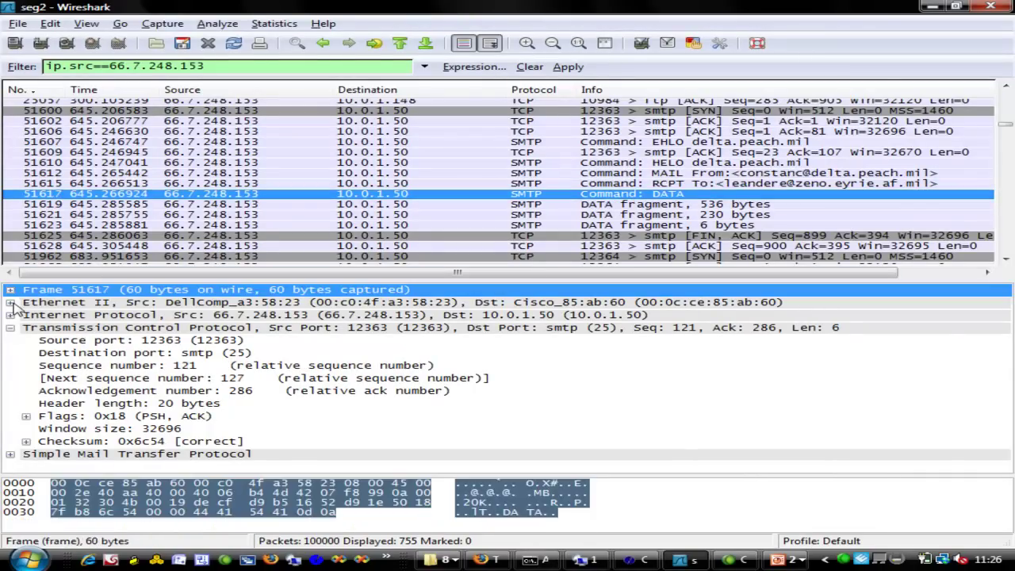
{"action": "left_click", "coordinate": [248, 316]}
{"action": "left_click", "coordinate": [252, 330]}
{"action": "left_click", "coordinate": [277, 316]}
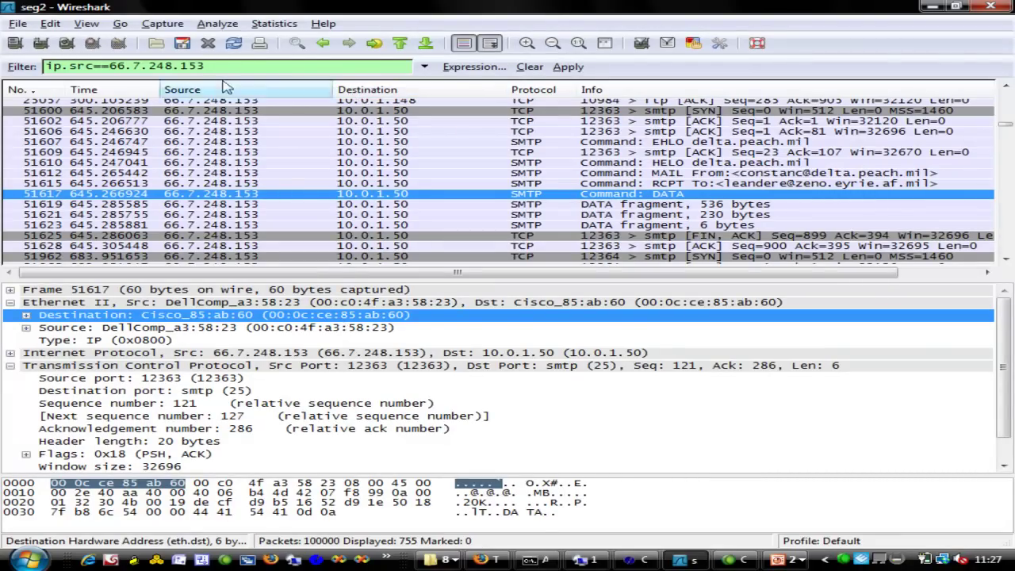
Step: Replace the display filter with eth.src==00:0c:4f:a3:58:60 and apply it to the capture
{"action": "left_click_drag", "start_coordinate": [205, 67], "coordinate": [24, 69]}
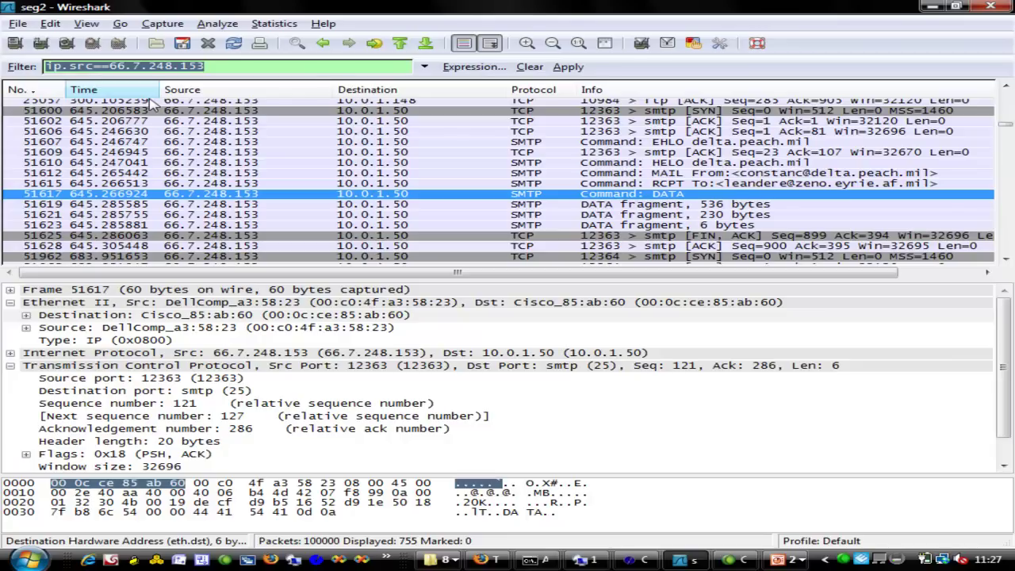
{"action": "type", "text": "src"}
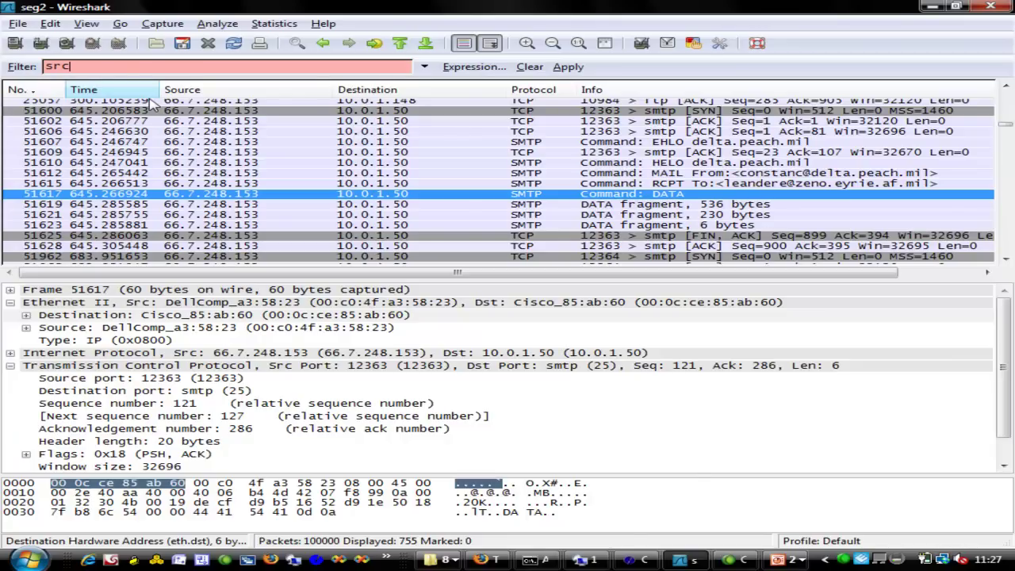
{"action": "key", "text": "BackSpace"}
{"action": "key", "text": "BackSpace"}
{"action": "key", "text": "BackSpace"}
{"action": "type", "text": "eth."}
{"action": "type", "text": "s"}
{"action": "type", "text": "ource"}
{"action": "key", "text": "BackSpace"}
{"action": "key", "text": "BackSpace"}
{"action": "key", "text": "BackSpace"}
{"action": "key", "text": "BackSpace"}
{"action": "key", "text": "BackSpace"}
{"action": "type", "text": "rc==00:"}
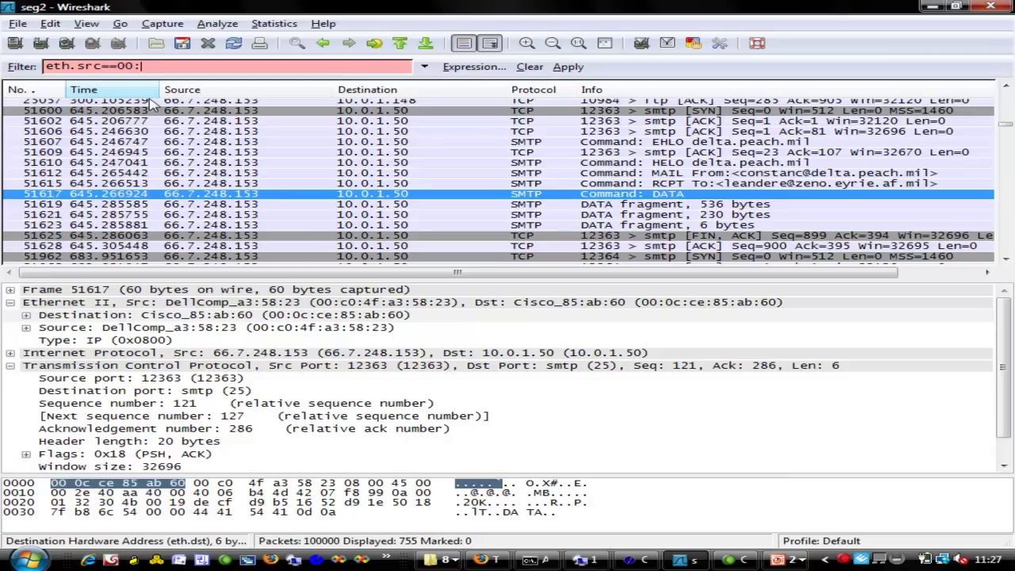
{"action": "type", "text": "0c:4f:a3:58:60"}
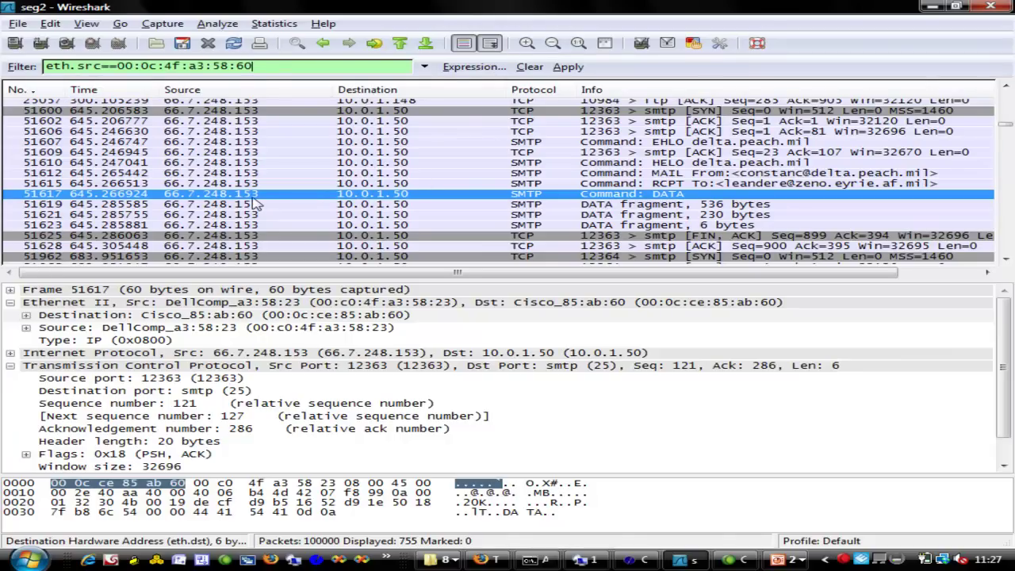
{"action": "left_click", "coordinate": [568, 67]}
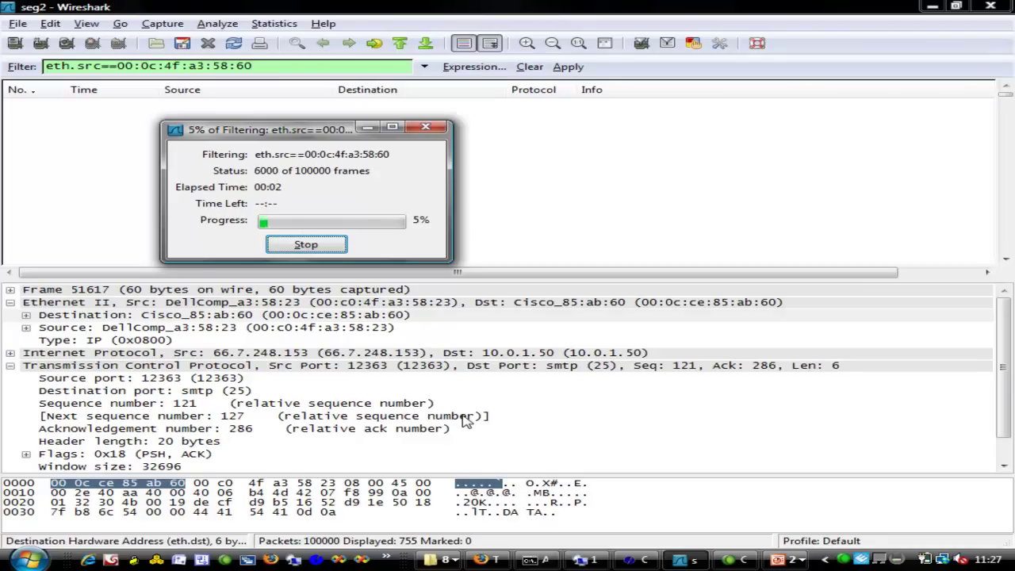
Step: Switch to the PowerPoint slide show and draw an arrow from the eth.src == 00:60:97:de:54:36 caption to the source address in the packet details
{"action": "mouse_move", "coordinate": [793, 568]}
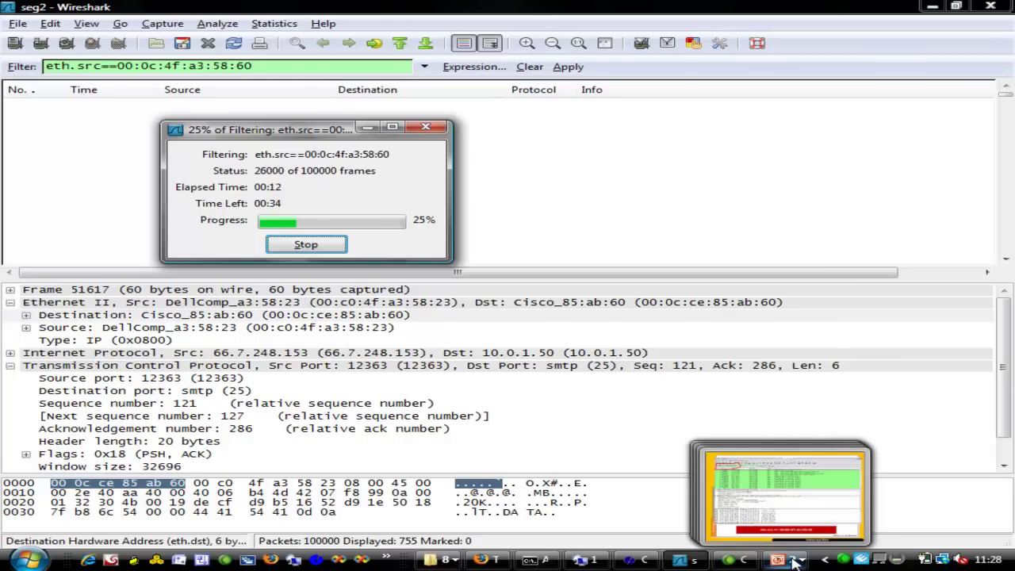
{"action": "left_click", "coordinate": [789, 560]}
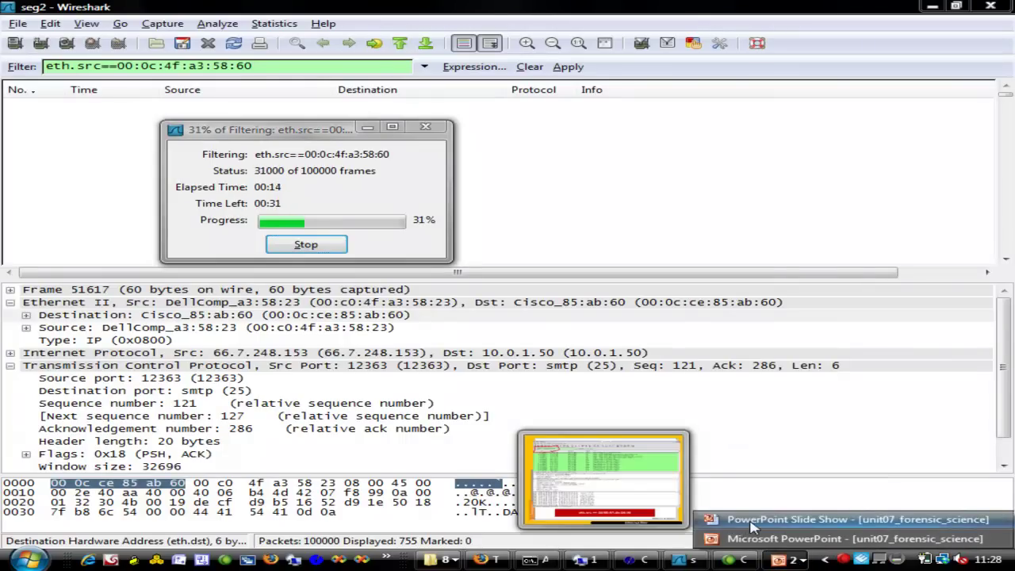
{"action": "left_click", "coordinate": [747, 521]}
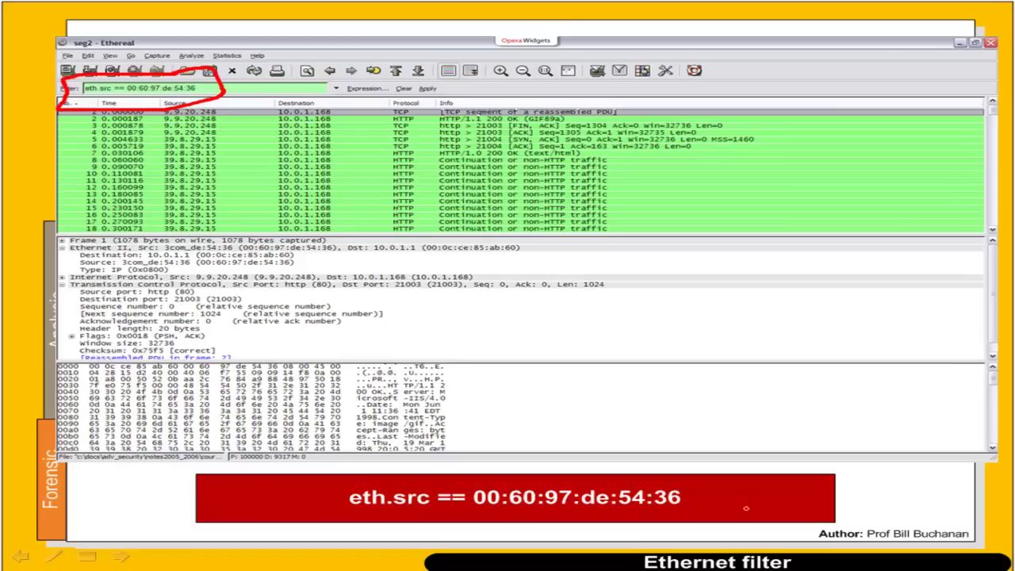
{"action": "mouse_move", "coordinate": [705, 496]}
{"action": "left_mouse_down"}
{"action": "mouse_move", "coordinate": [705, 468]}
{"action": "mouse_move", "coordinate": [462, 305]}
{"action": "mouse_move", "coordinate": [297, 266]}
{"action": "mouse_move", "coordinate": [311, 260]}
{"action": "mouse_move", "coordinate": [291, 266]}
{"action": "mouse_move", "coordinate": [314, 279]}
{"action": "mouse_move", "coordinate": [322, 267]}
{"action": "left_mouse_up"}
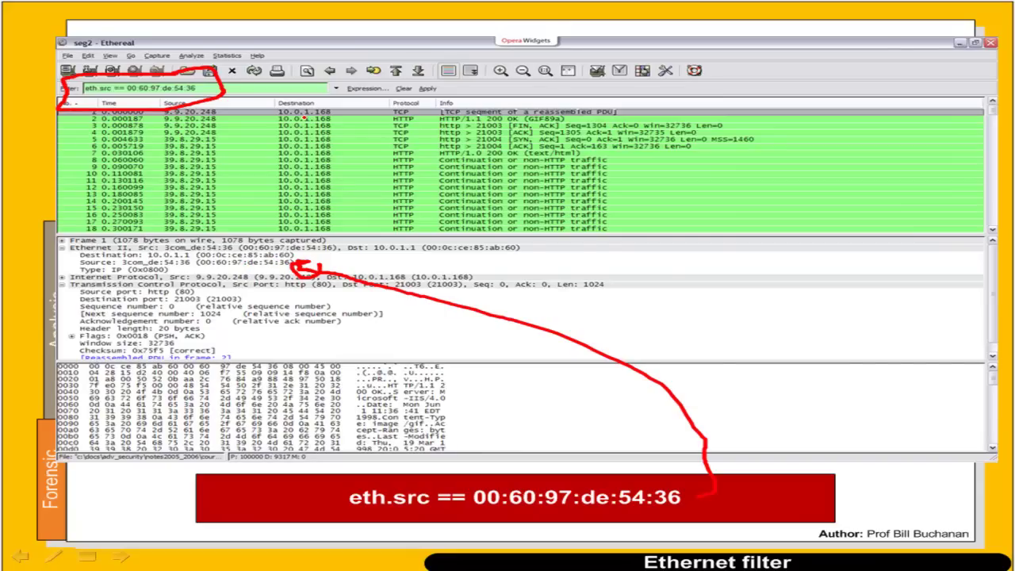
Step: Sketch a network diagram on the Ethernet filter slide with a box between two nodes, connecting paths and a ring around the box's entry point
{"action": "mouse_move", "coordinate": [771, 277]}
{"action": "left_mouse_down"}
{"action": "mouse_move", "coordinate": [750, 279]}
{"action": "mouse_move", "coordinate": [699, 356]}
{"action": "mouse_move", "coordinate": [844, 357]}
{"action": "mouse_move", "coordinate": [758, 278]}
{"action": "mouse_move", "coordinate": [744, 279]}
{"action": "left_mouse_up"}
{"action": "mouse_move", "coordinate": [465, 368]}
{"action": "left_mouse_down"}
{"action": "mouse_move", "coordinate": [504, 390]}
{"action": "mouse_move", "coordinate": [474, 362]}
{"action": "left_mouse_up"}
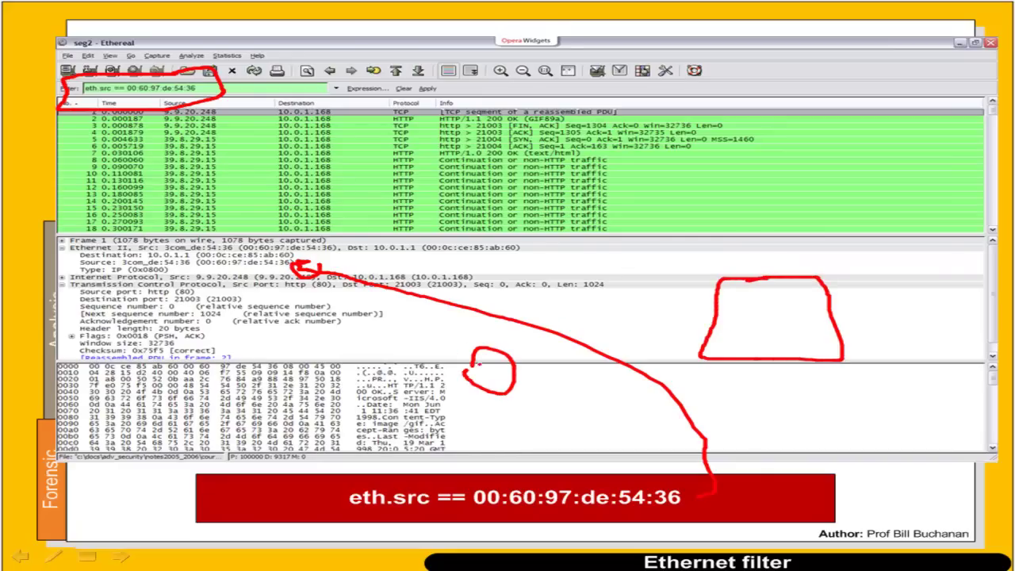
{"action": "mouse_move", "coordinate": [950, 261]}
{"action": "left_mouse_down"}
{"action": "mouse_move", "coordinate": [932, 287]}
{"action": "mouse_move", "coordinate": [985, 247]}
{"action": "mouse_move", "coordinate": [948, 257]}
{"action": "left_mouse_up"}
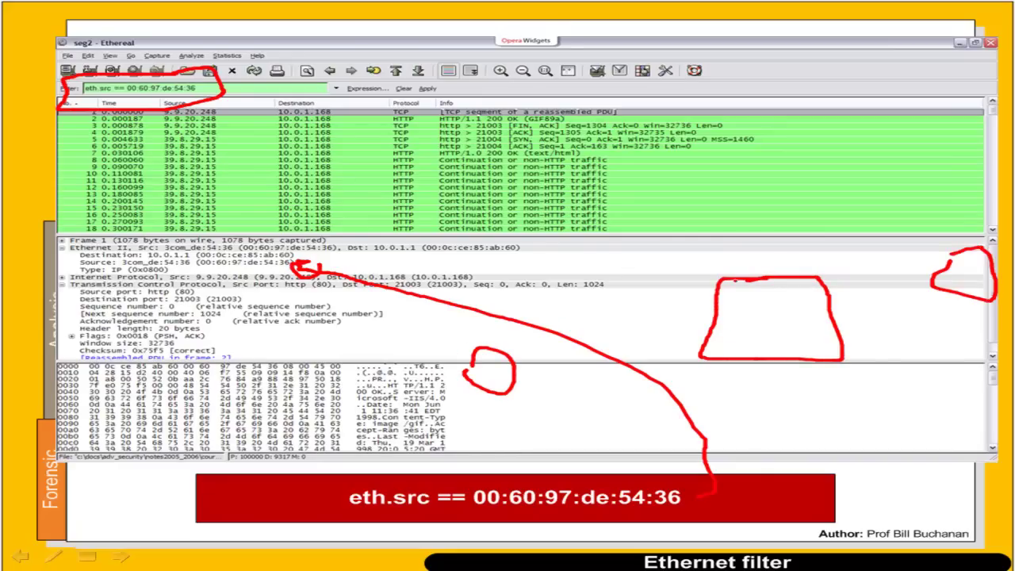
{"action": "mouse_move", "coordinate": [502, 348]}
{"action": "left_mouse_down"}
{"action": "mouse_move", "coordinate": [551, 310]}
{"action": "mouse_move", "coordinate": [720, 288]}
{"action": "mouse_move", "coordinate": [689, 310]}
{"action": "left_mouse_up"}
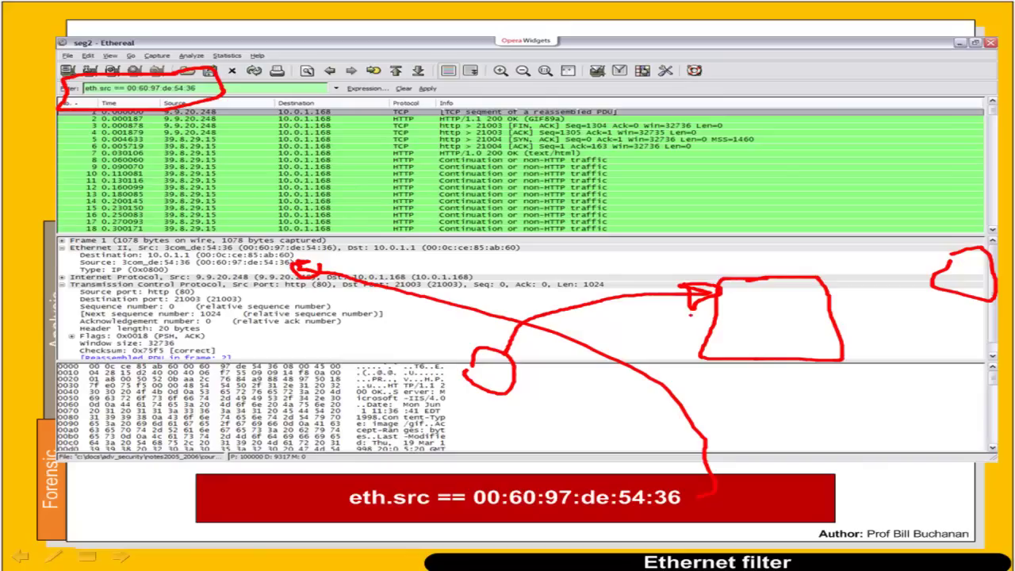
{"action": "mouse_move", "coordinate": [483, 354]}
{"action": "left_mouse_down"}
{"action": "mouse_move", "coordinate": [525, 181]}
{"action": "mouse_move", "coordinate": [948, 252]}
{"action": "mouse_move", "coordinate": [974, 271]}
{"action": "left_mouse_up"}
{"action": "mouse_move", "coordinate": [737, 310]}
{"action": "left_mouse_down"}
{"action": "mouse_move", "coordinate": [548, 361]}
{"action": "mouse_move", "coordinate": [487, 351]}
{"action": "mouse_move", "coordinate": [567, 283]}
{"action": "mouse_move", "coordinate": [728, 269]}
{"action": "mouse_move", "coordinate": [730, 314]}
{"action": "mouse_move", "coordinate": [715, 285]}
{"action": "mouse_move", "coordinate": [698, 311]}
{"action": "mouse_move", "coordinate": [740, 282]}
{"action": "mouse_move", "coordinate": [727, 314]}
{"action": "mouse_move", "coordinate": [715, 293]}
{"action": "left_mouse_up"}
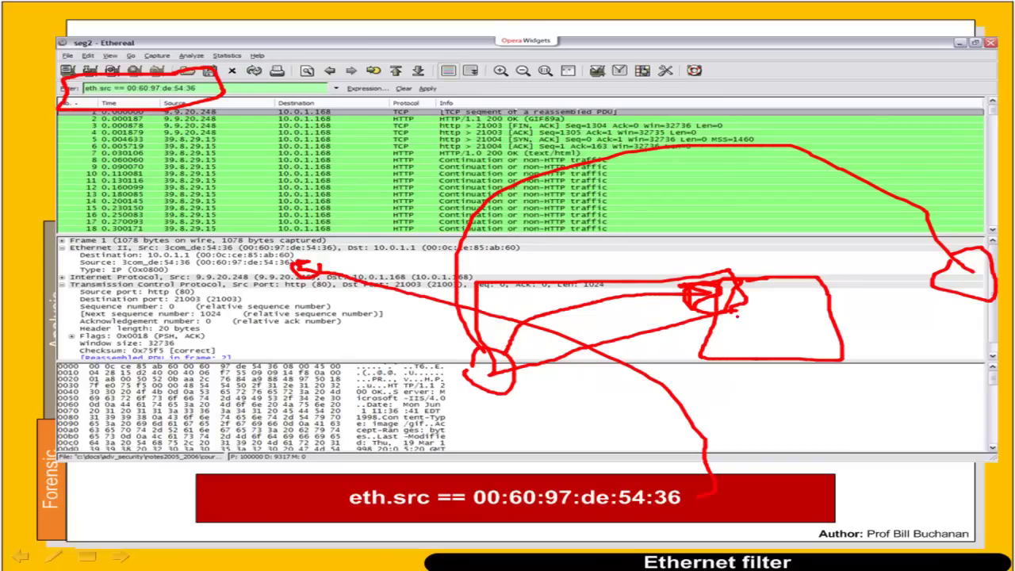
{"action": "mouse_move", "coordinate": [934, 284]}
{"action": "left_mouse_down"}
{"action": "mouse_move", "coordinate": [877, 306]}
{"action": "mouse_move", "coordinate": [778, 290]}
{"action": "mouse_move", "coordinate": [753, 261]}
{"action": "mouse_move", "coordinate": [696, 255]}
{"action": "mouse_move", "coordinate": [515, 325]}
{"action": "left_mouse_up"}
{"action": "mouse_move", "coordinate": [771, 283]}
{"action": "left_mouse_down"}
{"action": "mouse_move", "coordinate": [675, 268]}
{"action": "mouse_move", "coordinate": [789, 310]}
{"action": "mouse_move", "coordinate": [704, 278]}
{"action": "mouse_move", "coordinate": [739, 303]}
{"action": "left_mouse_up"}
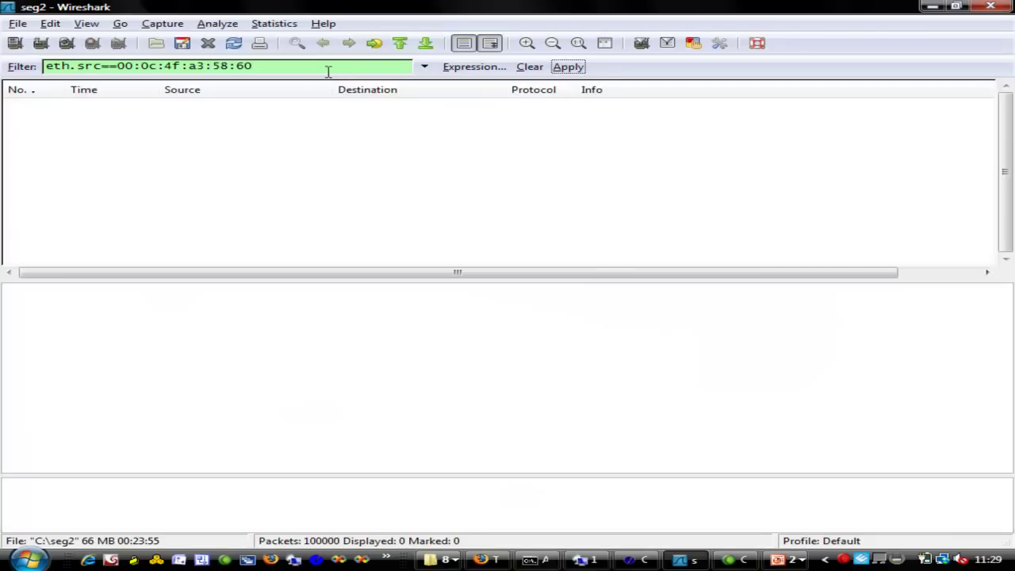
Step: Switch to Wireshark and try changing the display filter to eth.dest=00:0c:4f:a3:58:60
{"action": "left_click", "coordinate": [327, 71]}
{"action": "left_click_drag", "start_coordinate": [111, 66], "coordinate": [77, 67]}
{"action": "type", "text": "dest"}
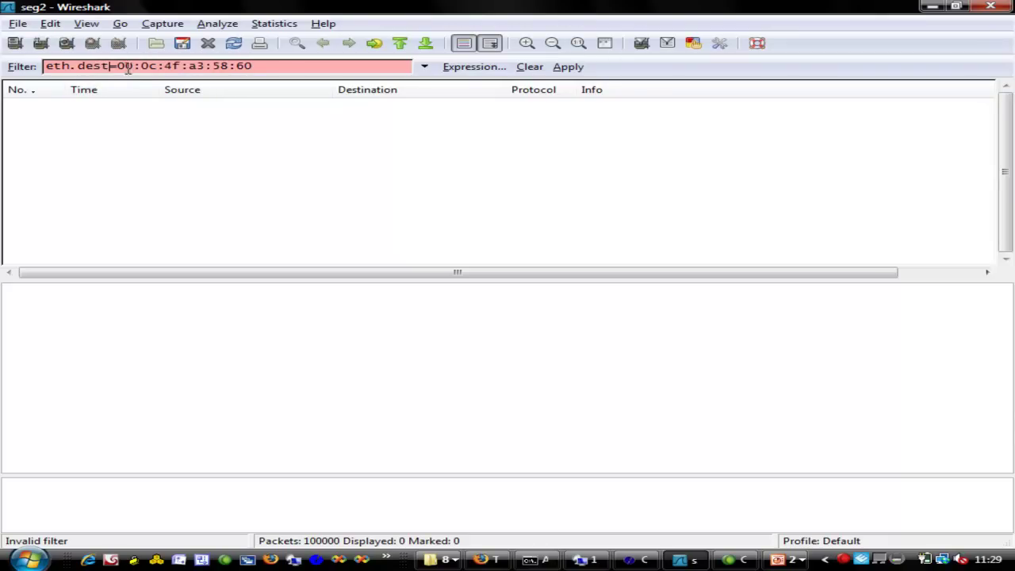
{"action": "key", "text": "BackSpace"}
{"action": "key", "text": "BackSpace"}
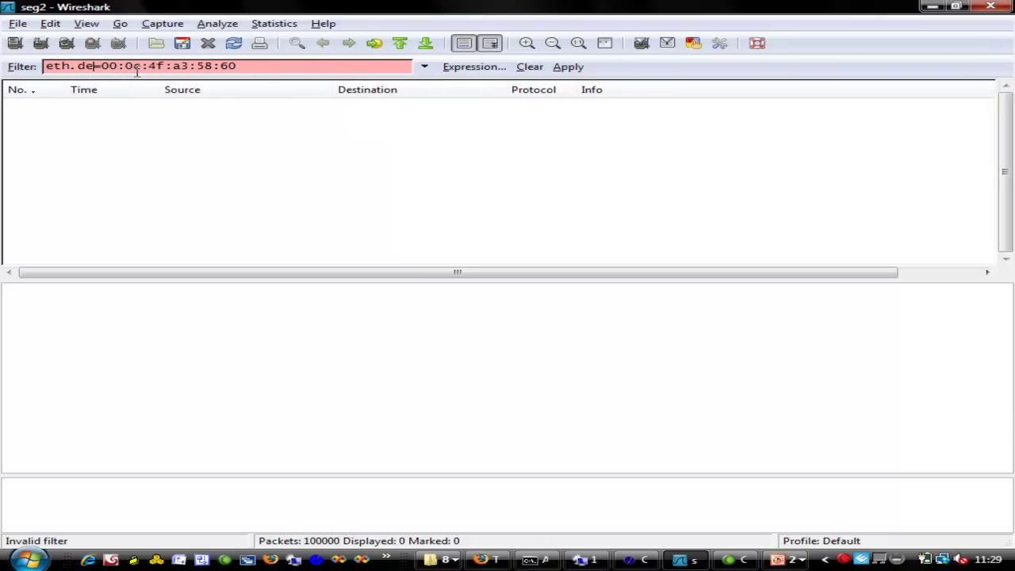
{"action": "key", "text": "BackSpace"}
{"action": "key", "text": "BackSpace"}
{"action": "key", "text": "BackSpace"}
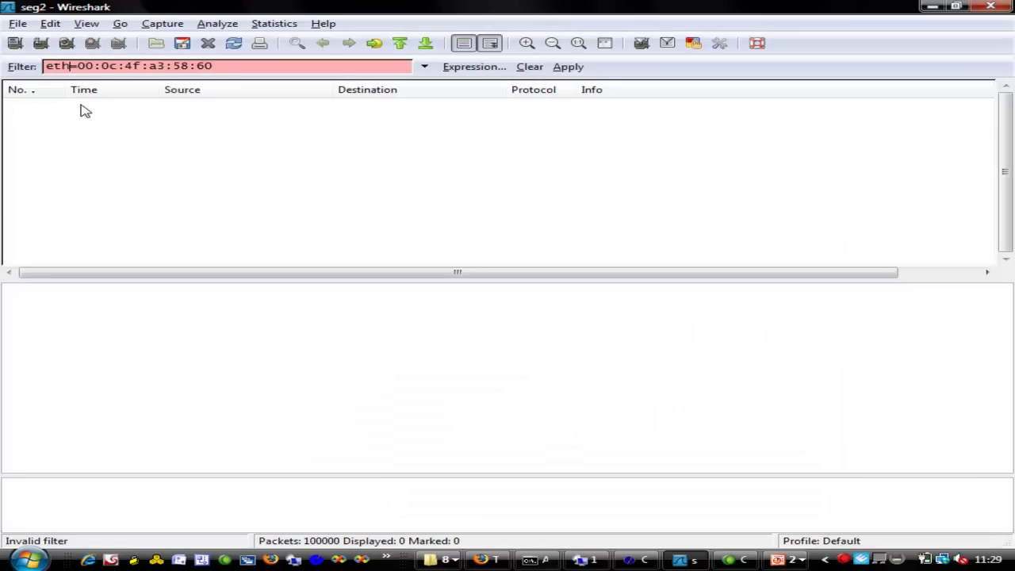
{"action": "type", "text": ".dest=00:0c:4f:a3:58:60"}
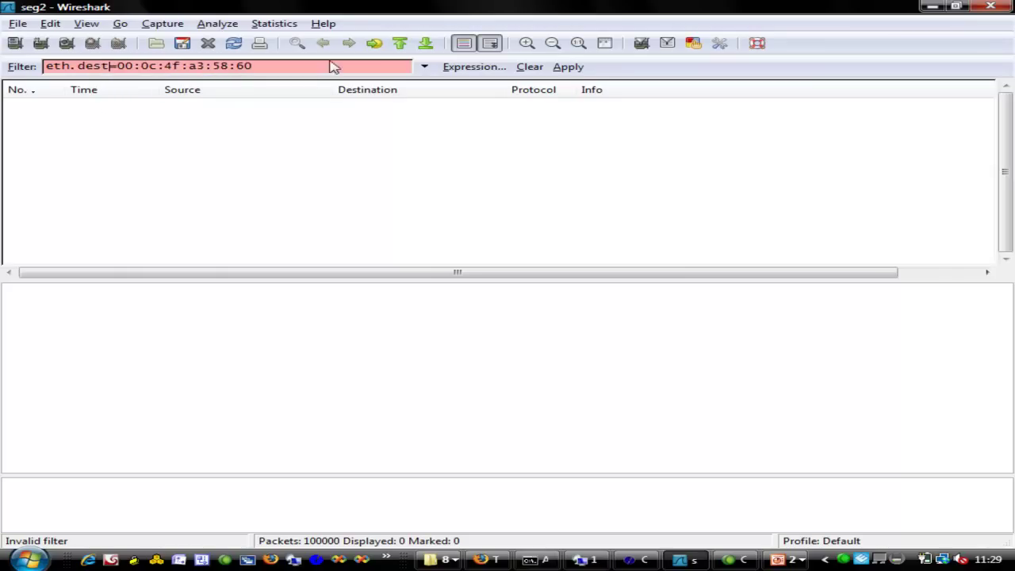
Step: Look up the Ethernet destination hardware address field in the filter expression list, then close the list without inserting an expression
{"action": "left_click", "coordinate": [474, 67]}
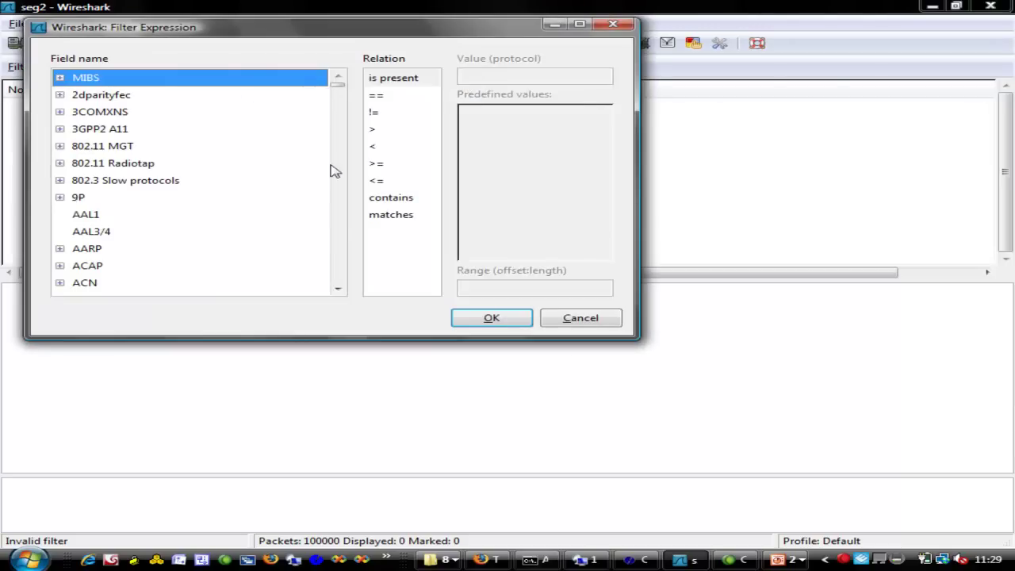
{"action": "scroll", "coordinate": [335, 224], "scroll_direction": "down", "scroll_amount": 13}
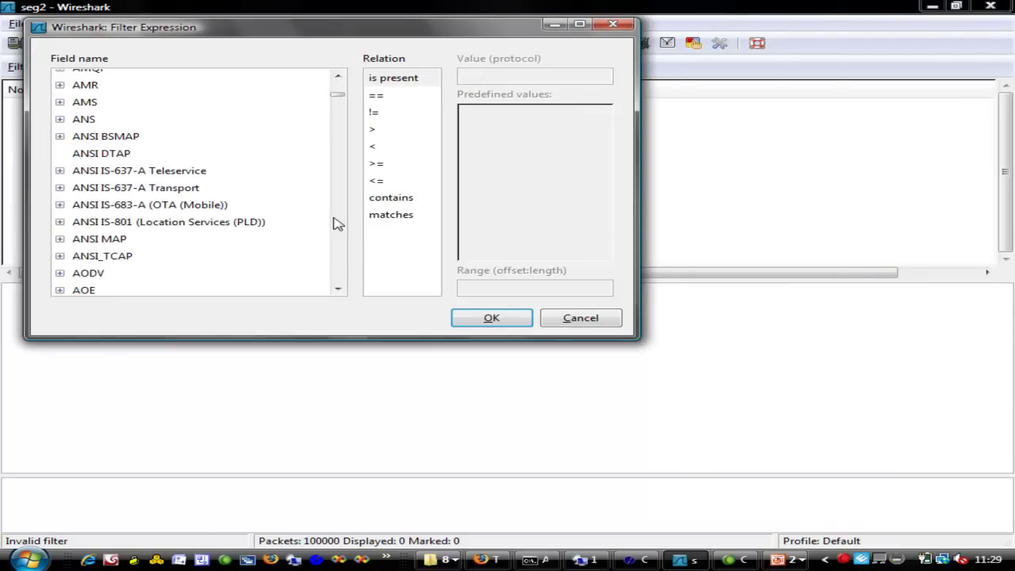
{"action": "scroll", "coordinate": [334, 223], "scroll_direction": "down", "scroll_amount": 12}
{"action": "scroll", "coordinate": [334, 224], "scroll_direction": "down", "scroll_amount": 9}
{"action": "scroll", "coordinate": [337, 232], "scroll_direction": "down", "scroll_amount": 6}
{"action": "scroll", "coordinate": [335, 228], "scroll_direction": "down", "scroll_amount": 18}
{"action": "scroll", "coordinate": [337, 236], "scroll_direction": "down", "scroll_amount": 4}
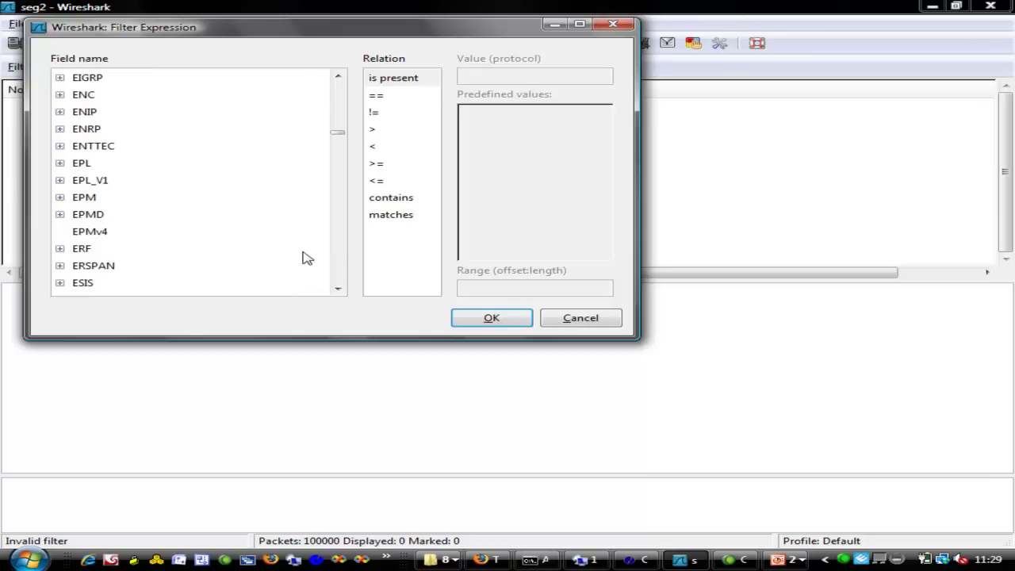
{"action": "scroll", "coordinate": [336, 273], "scroll_direction": "down", "scroll_amount": 4}
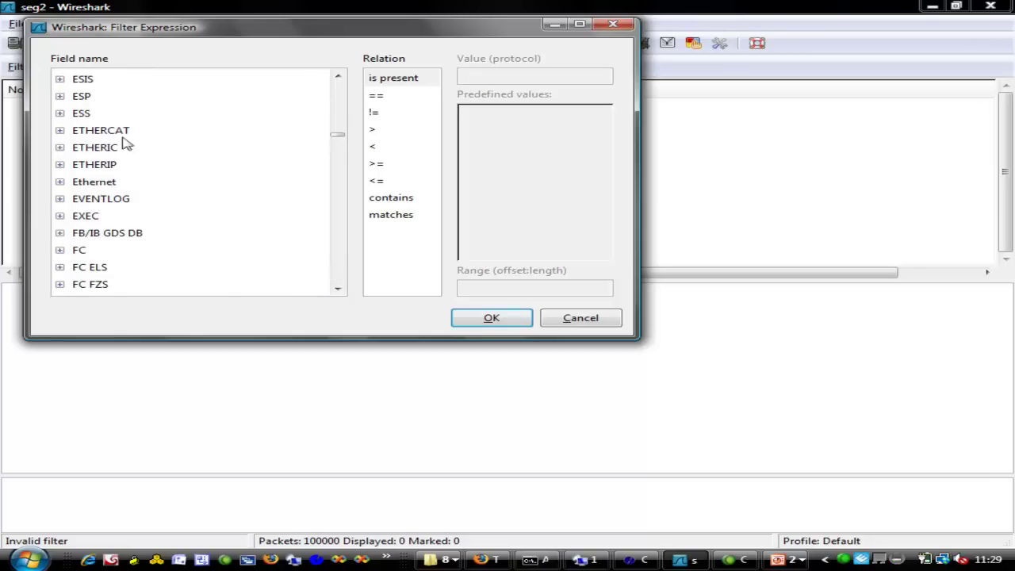
{"action": "left_click", "coordinate": [60, 181]}
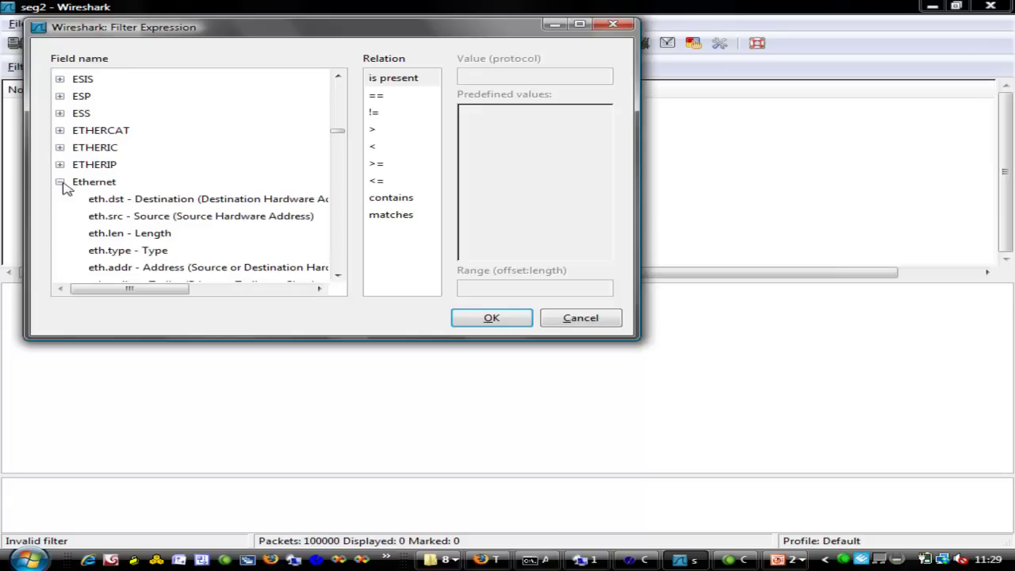
{"action": "left_click", "coordinate": [149, 200]}
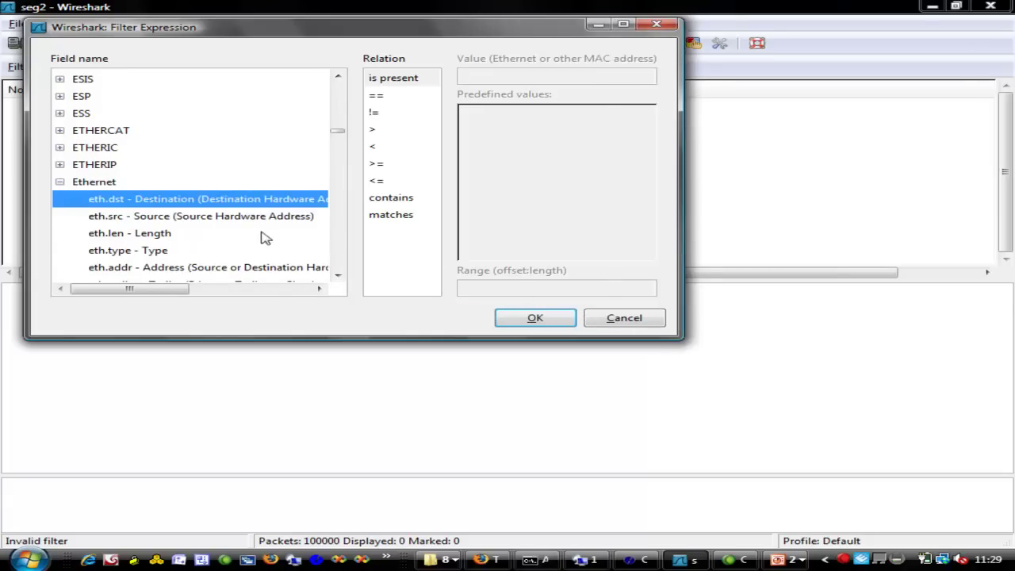
{"action": "left_click", "coordinate": [595, 320]}
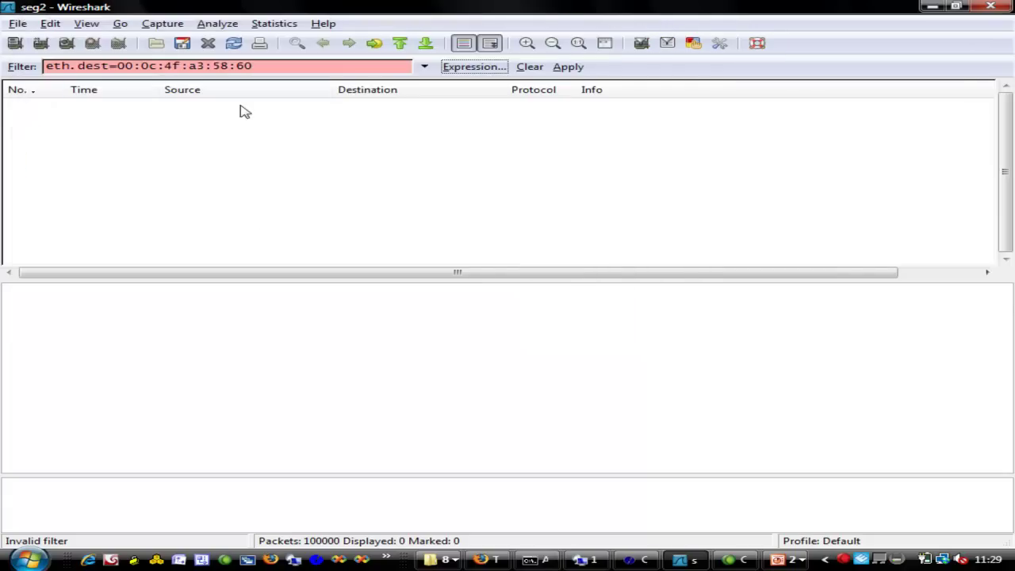
Step: Correct the display filter to eth.dst==00:0c:4f:a3:58:60 and apply it to the capture
{"action": "left_click", "coordinate": [91, 66]}
{"action": "key", "text": "BackSpace"}
{"action": "key", "text": "Right"}
{"action": "key", "text": "Right"}
{"action": "key", "text": "Right"}
{"action": "key", "text": "Right"}
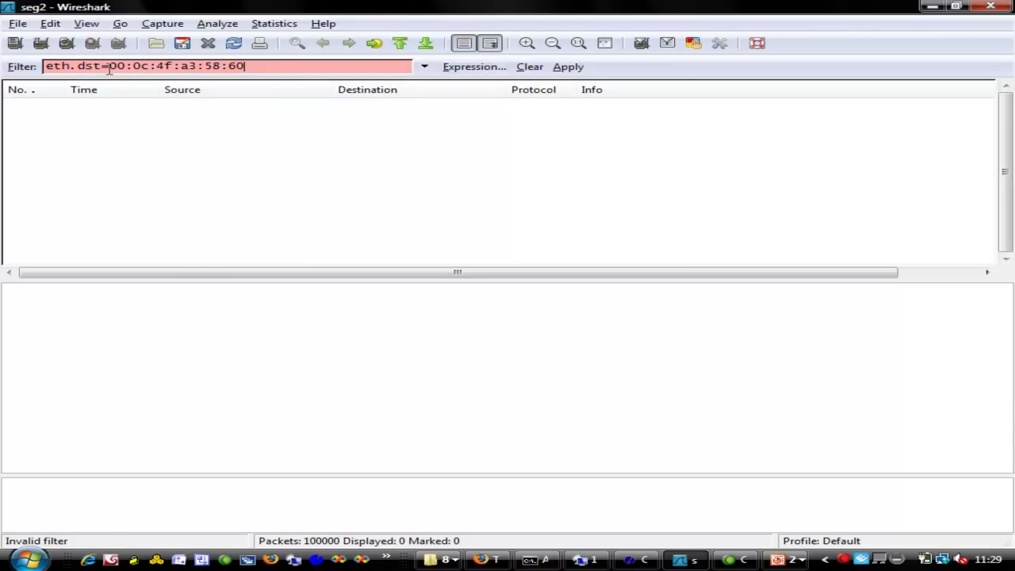
{"action": "left_click", "coordinate": [268, 68]}
{"action": "left_click", "coordinate": [109, 68]}
{"action": "type", "text": "="}
{"action": "left_click", "coordinate": [300, 66]}
{"action": "left_click", "coordinate": [567, 67]}
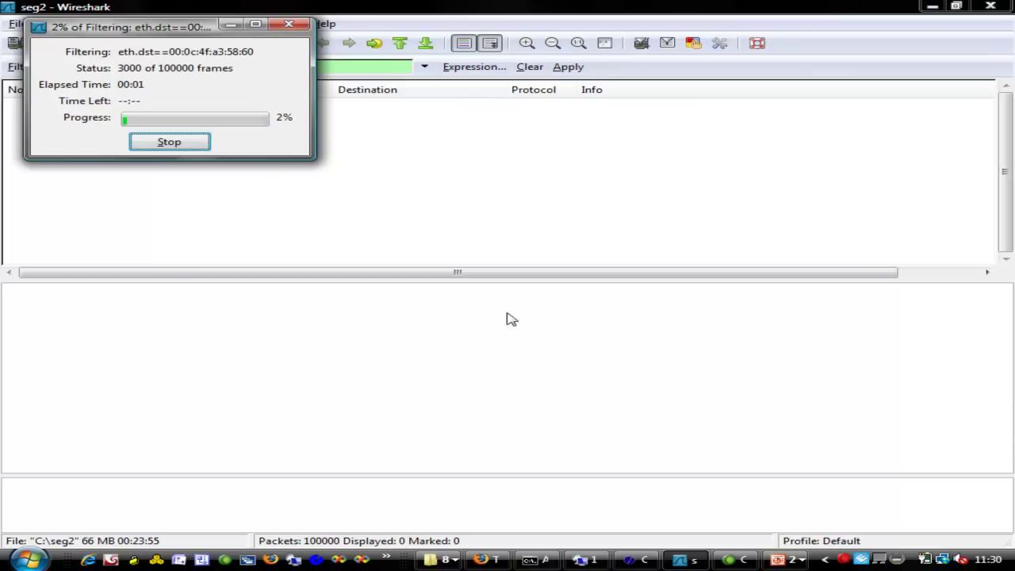
Step: Switch to the PowerPoint slide show, advance to the eth.src == 00:0c:ce:85:ab:60 slide and mark the filter in its screenshot
{"action": "left_click", "coordinate": [799, 559]}
{"action": "left_click", "coordinate": [793, 519]}
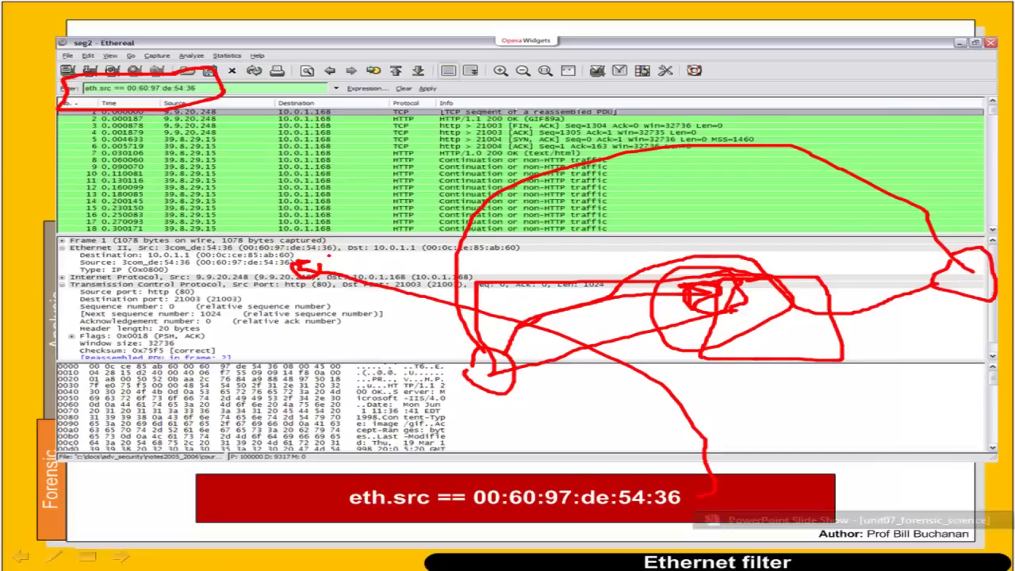
{"action": "key", "text": "Right"}
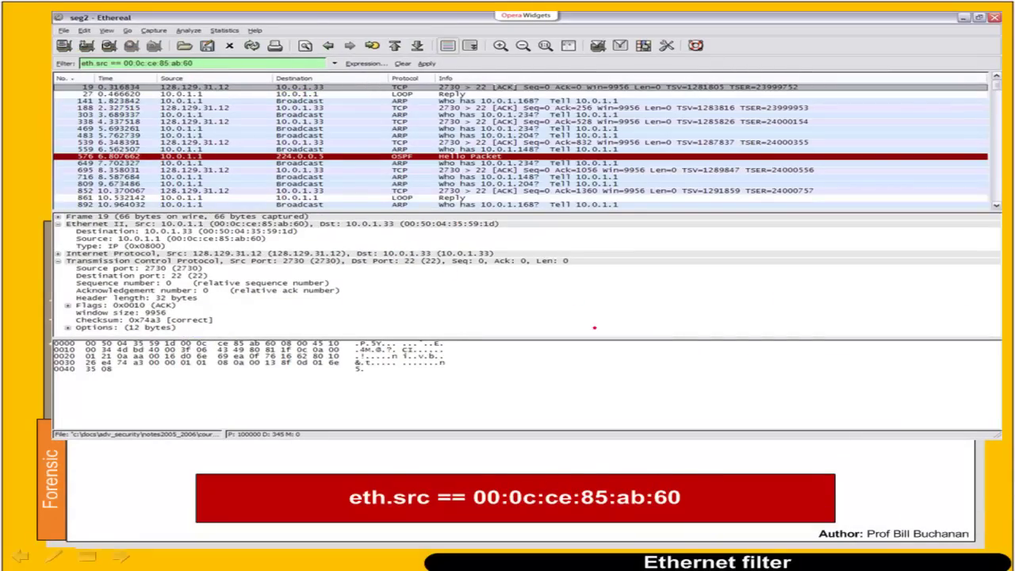
{"action": "mouse_move", "coordinate": [192, 49]}
{"action": "left_mouse_down"}
{"action": "mouse_move", "coordinate": [211, 49]}
{"action": "mouse_move", "coordinate": [212, 66]}
{"action": "mouse_move", "coordinate": [189, 73]}
{"action": "left_mouse_up"}
Step: Advance to the eth.dst == ff:ff:ff:ff:ff:ff slide, circle the broadcast address and bracket the list of ARP packets
{"action": "key", "text": "Right"}
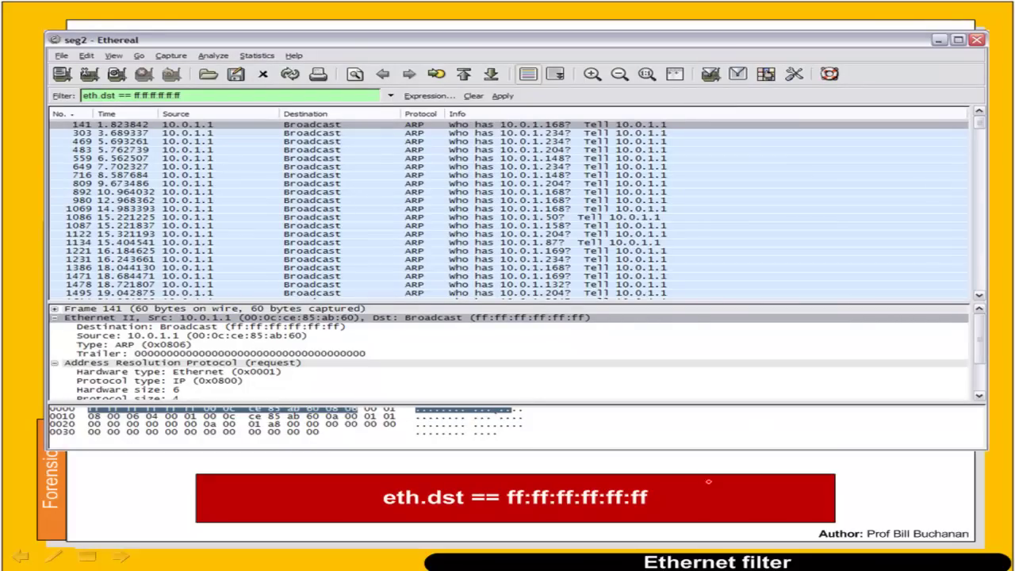
{"action": "mouse_move", "coordinate": [651, 479]}
{"action": "left_mouse_down"}
{"action": "mouse_move", "coordinate": [452, 477]}
{"action": "mouse_move", "coordinate": [680, 511]}
{"action": "mouse_move", "coordinate": [614, 467]}
{"action": "left_mouse_up"}
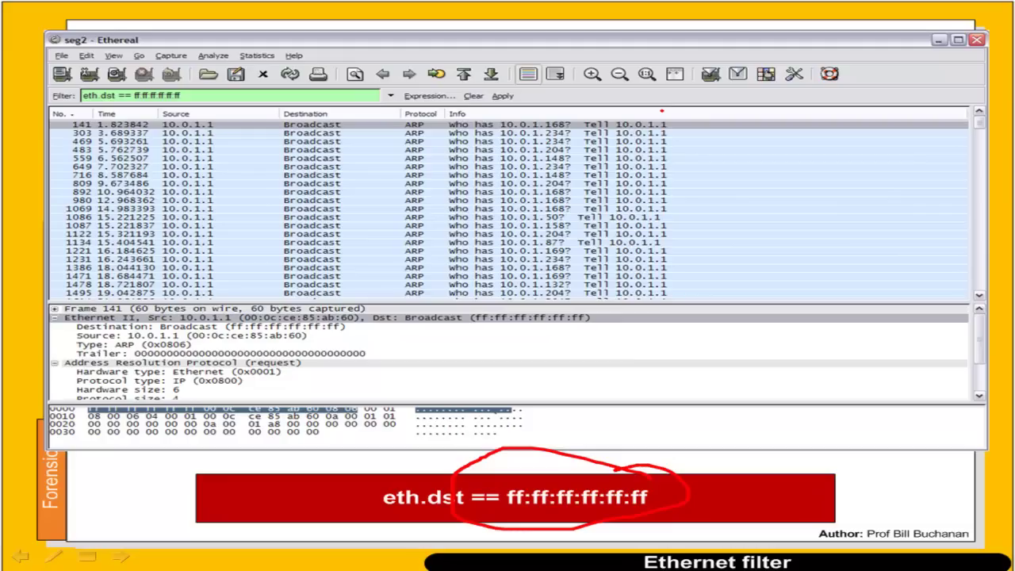
{"action": "mouse_move", "coordinate": [662, 109]}
{"action": "left_mouse_down"}
{"action": "mouse_move", "coordinate": [680, 131]}
{"action": "mouse_move", "coordinate": [687, 221]}
{"action": "mouse_move", "coordinate": [687, 292]}
{"action": "mouse_move", "coordinate": [680, 311]}
{"action": "mouse_move", "coordinate": [665, 316]}
{"action": "left_mouse_up"}
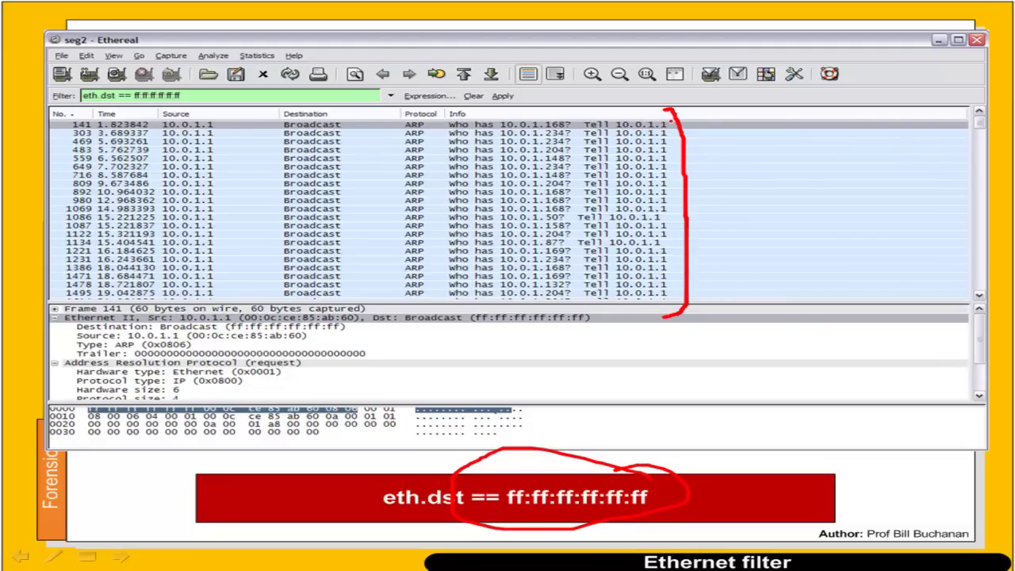
Step: Mark the individual ARP requests and their protocol column, and circle the filter in the slide's screenshot
{"action": "mouse_move", "coordinate": [567, 124]}
{"action": "left_mouse_down"}
{"action": "mouse_move", "coordinate": [580, 122]}
{"action": "mouse_move", "coordinate": [586, 183]}
{"action": "left_mouse_up"}
{"action": "mouse_move", "coordinate": [578, 193]}
{"action": "left_mouse_down"}
{"action": "mouse_move", "coordinate": [588, 190]}
{"action": "mouse_move", "coordinate": [577, 206]}
{"action": "mouse_move", "coordinate": [587, 204]}
{"action": "left_mouse_up"}
{"action": "mouse_move", "coordinate": [573, 216]}
{"action": "left_mouse_down"}
{"action": "mouse_move", "coordinate": [583, 214]}
{"action": "mouse_move", "coordinate": [577, 225]}
{"action": "left_mouse_up"}
{"action": "mouse_move", "coordinate": [393, 106]}
{"action": "left_mouse_down"}
{"action": "mouse_move", "coordinate": [371, 151]}
{"action": "mouse_move", "coordinate": [374, 216]}
{"action": "left_mouse_up"}
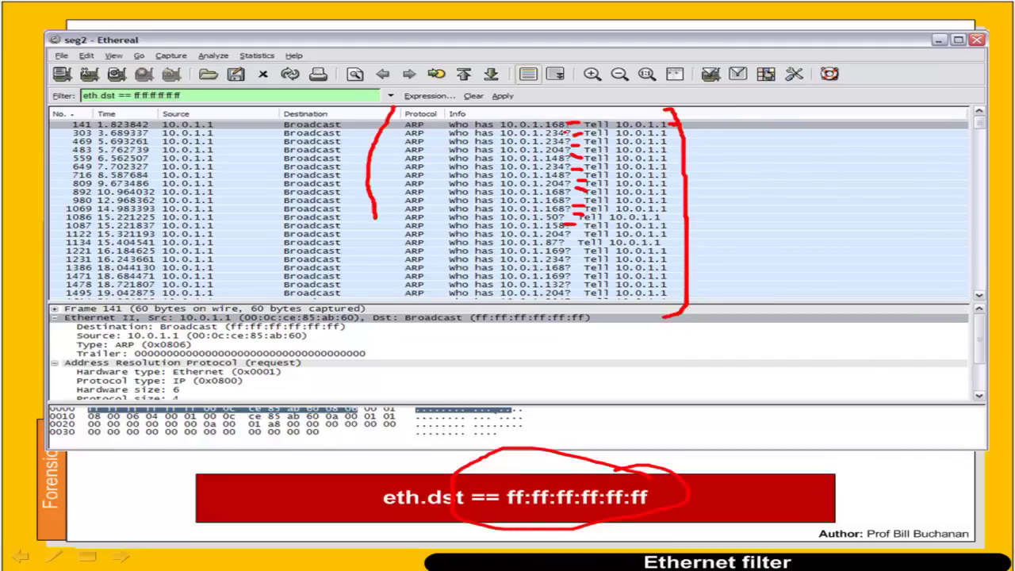
{"action": "mouse_move", "coordinate": [568, 232]}
{"action": "left_mouse_down"}
{"action": "mouse_move", "coordinate": [582, 255]}
{"action": "mouse_move", "coordinate": [579, 290]}
{"action": "mouse_move", "coordinate": [566, 295]}
{"action": "left_mouse_up"}
{"action": "left_click_drag", "start_coordinate": [451, 239], "coordinate": [442, 266]}
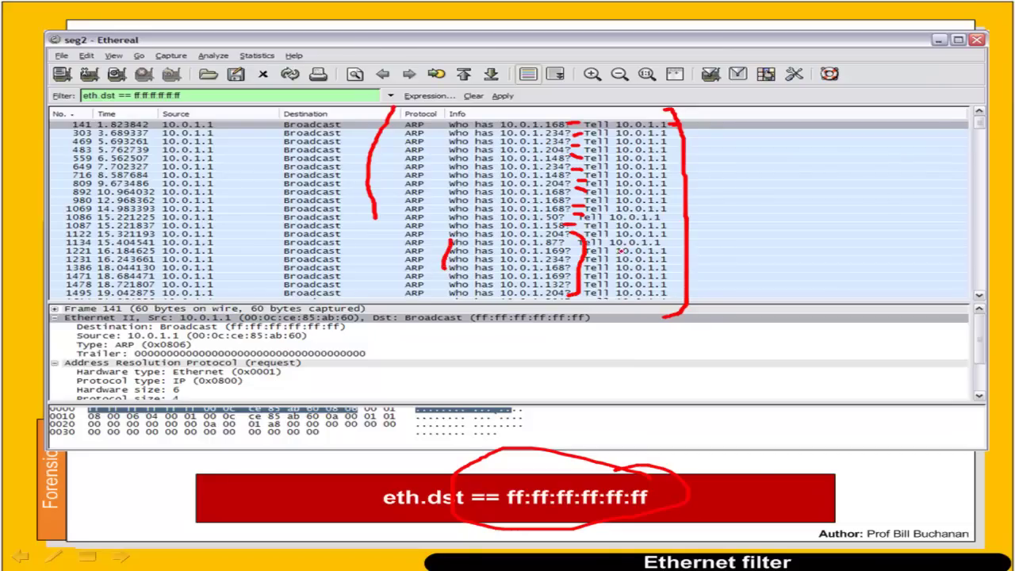
{"action": "mouse_move", "coordinate": [120, 62]}
{"action": "left_mouse_down"}
{"action": "mouse_move", "coordinate": [68, 99]}
{"action": "mouse_move", "coordinate": [244, 92]}
{"action": "mouse_move", "coordinate": [153, 55]}
{"action": "left_mouse_up"}
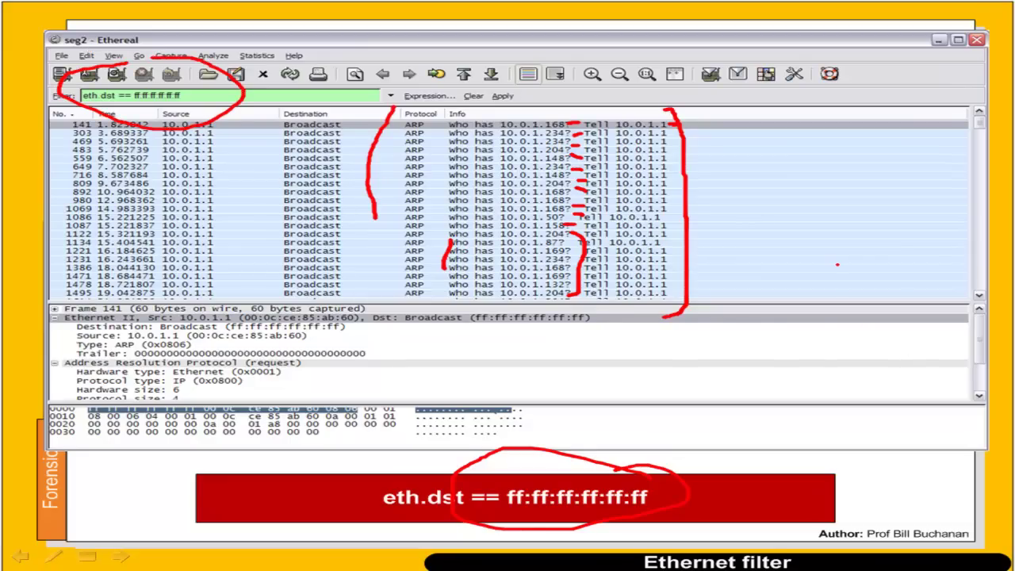
Step: Switch to Wireshark, change the display filter to eth.dst==ff:ff:ff:ff:ff:ff, apply it and move the progress dialog off the packet list
{"action": "key", "text": "alt+Tab"}
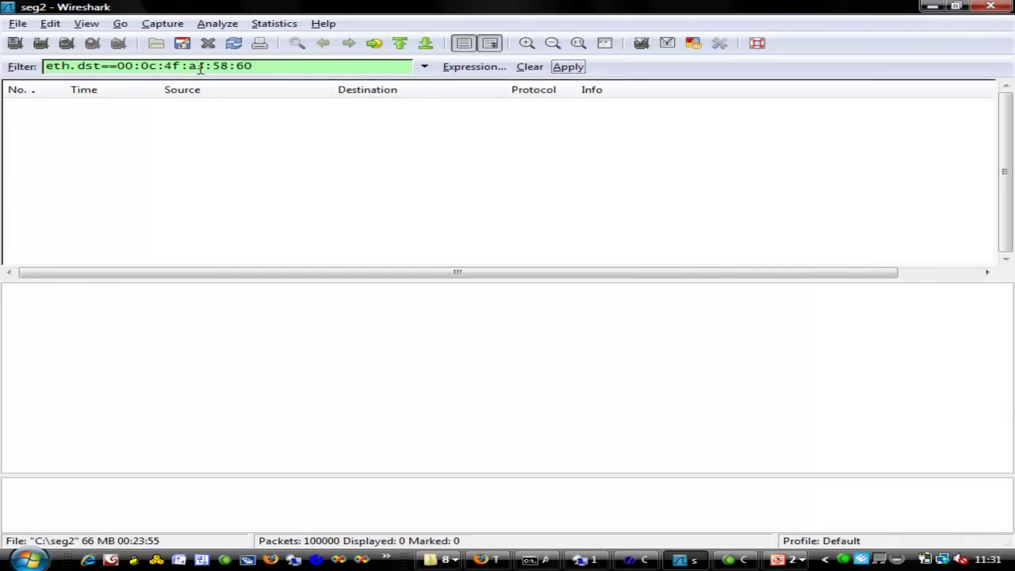
{"action": "key", "text": "alt+Tab"}
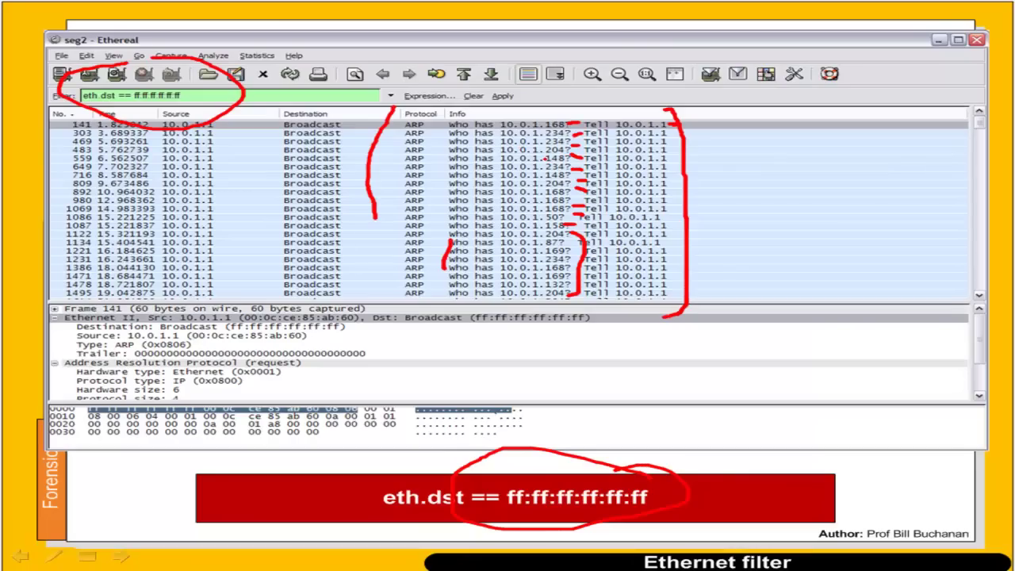
{"action": "key", "text": "alt+Tab"}
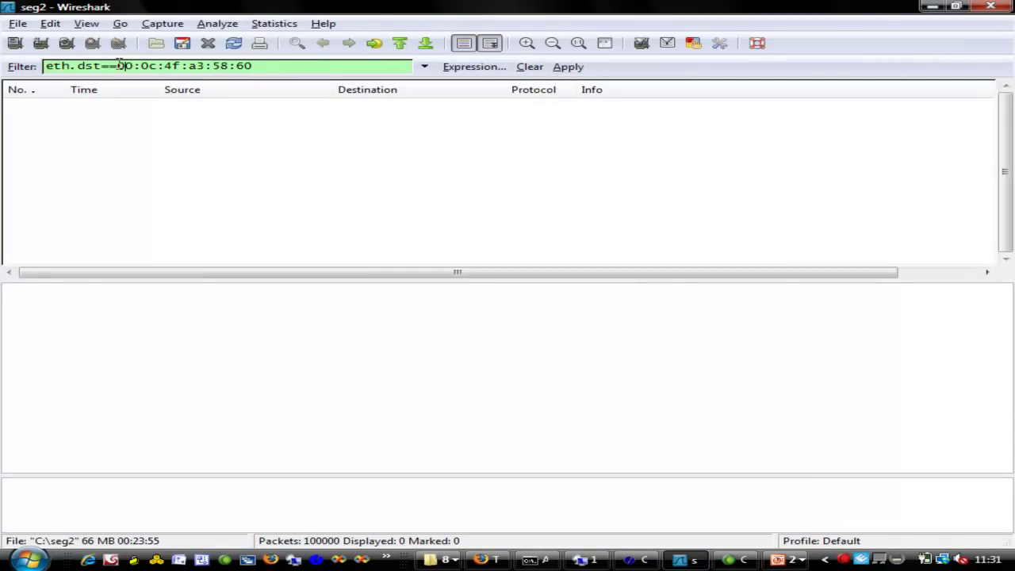
{"action": "left_click_drag", "start_coordinate": [118, 66], "coordinate": [278, 65]}
{"action": "key", "text": "Delete"}
{"action": "type", "text": "ff:ff:ff:ff:ff:"}
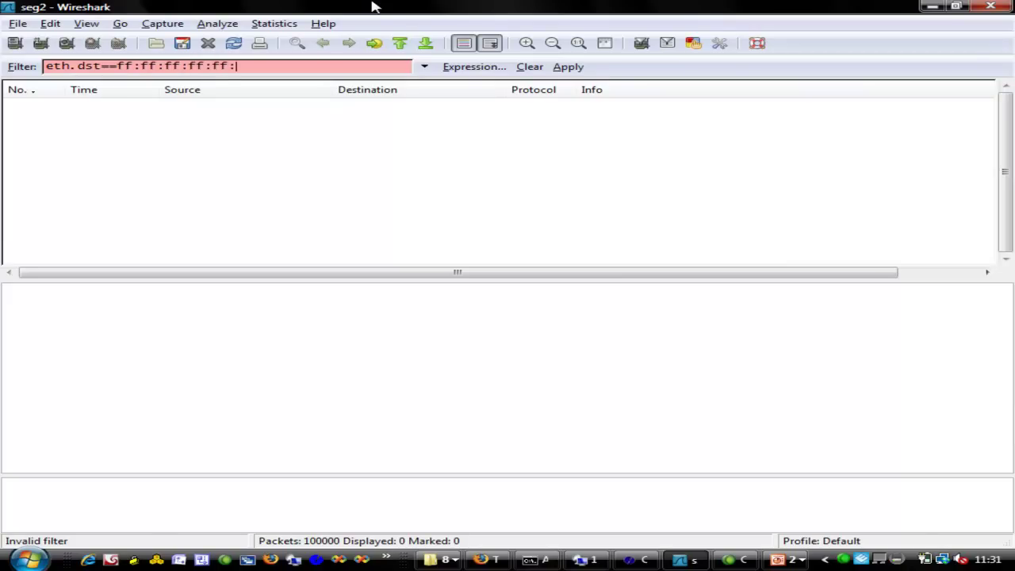
{"action": "type", "text": "ff"}
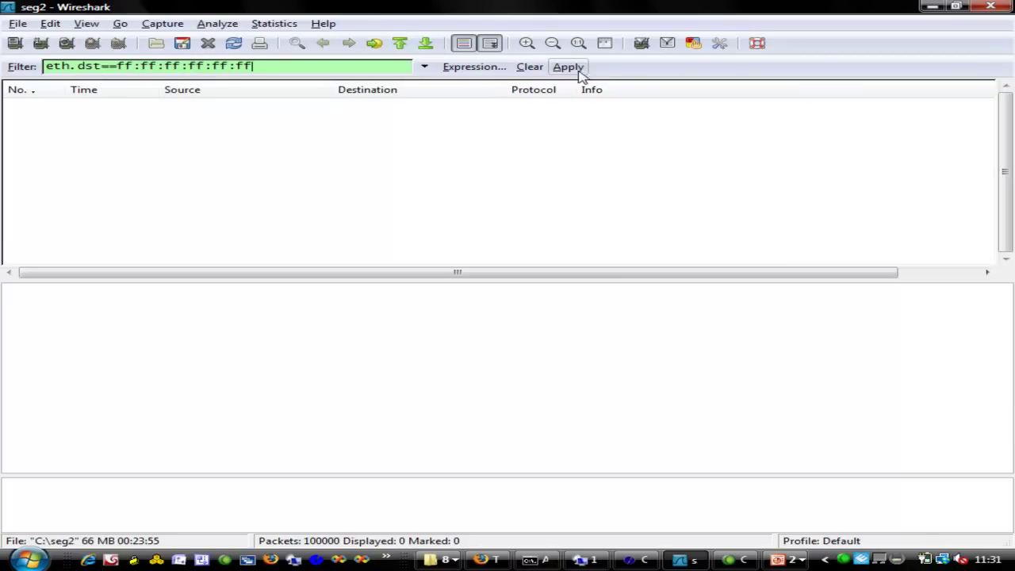
{"action": "left_click", "coordinate": [568, 67]}
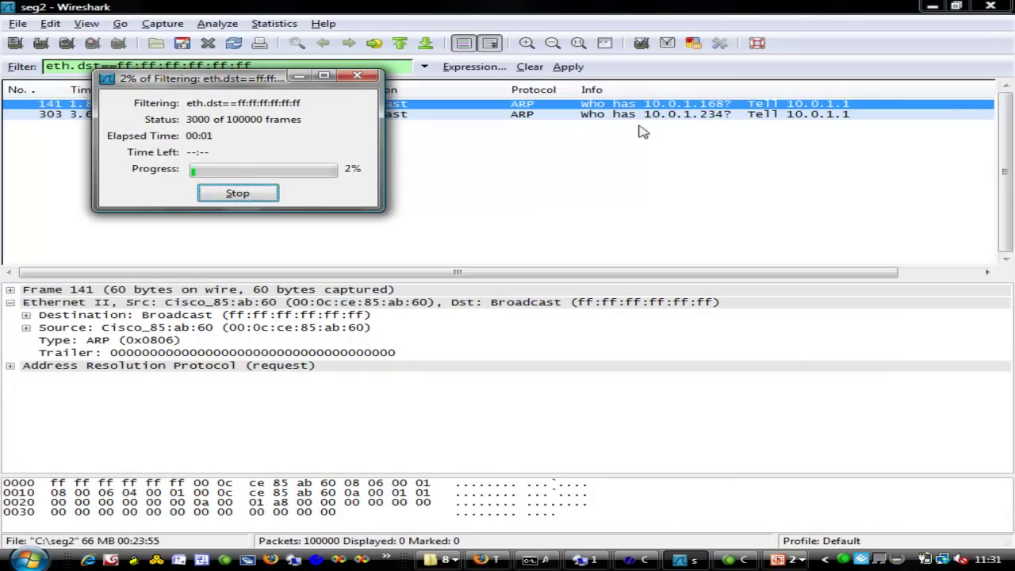
{"action": "left_click_drag", "start_coordinate": [201, 90], "coordinate": [396, 296]}
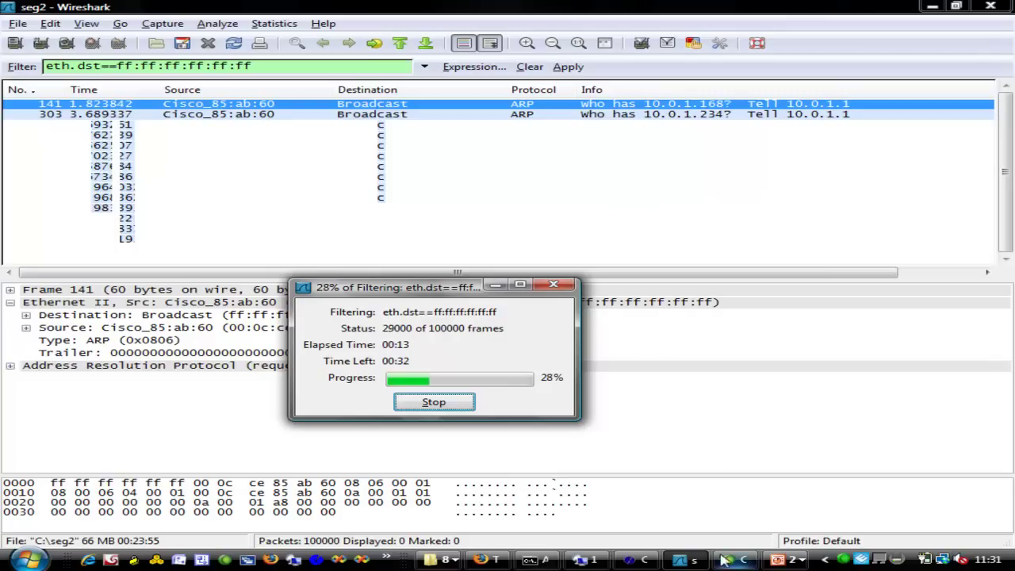
Step: Switch to the unit07_forensic_science PowerPoint slide show while the broadcast filter runs
{"action": "mouse_move", "coordinate": [585, 561]}
{"action": "mouse_move", "coordinate": [777, 561]}
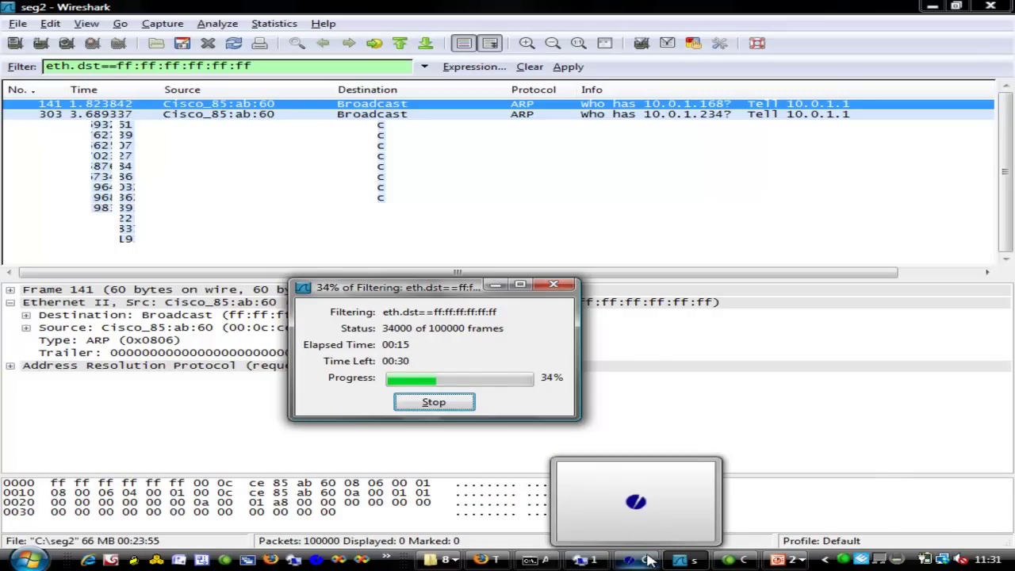
{"action": "left_click", "coordinate": [784, 561]}
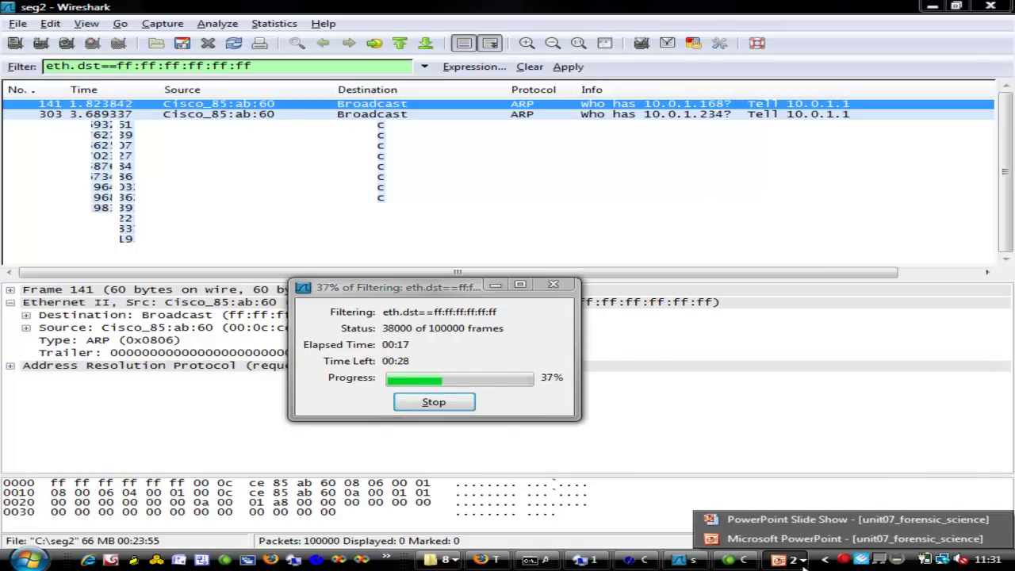
{"action": "left_click", "coordinate": [785, 523]}
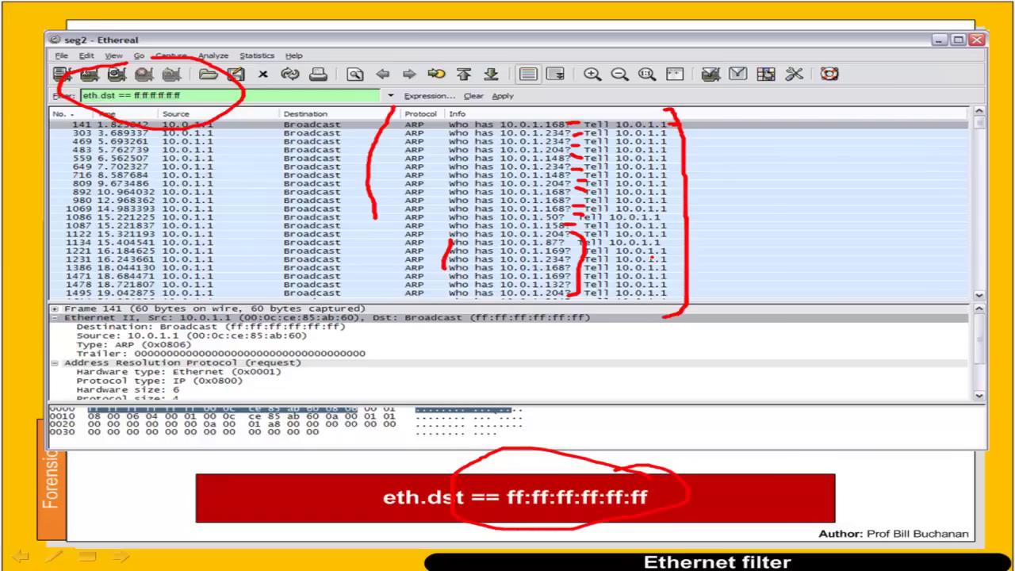
Step: Return to Wireshark and go through the first broadcast ARP requests one by one, examining which addresses they ask for
{"action": "key", "text": "alt+Tab"}
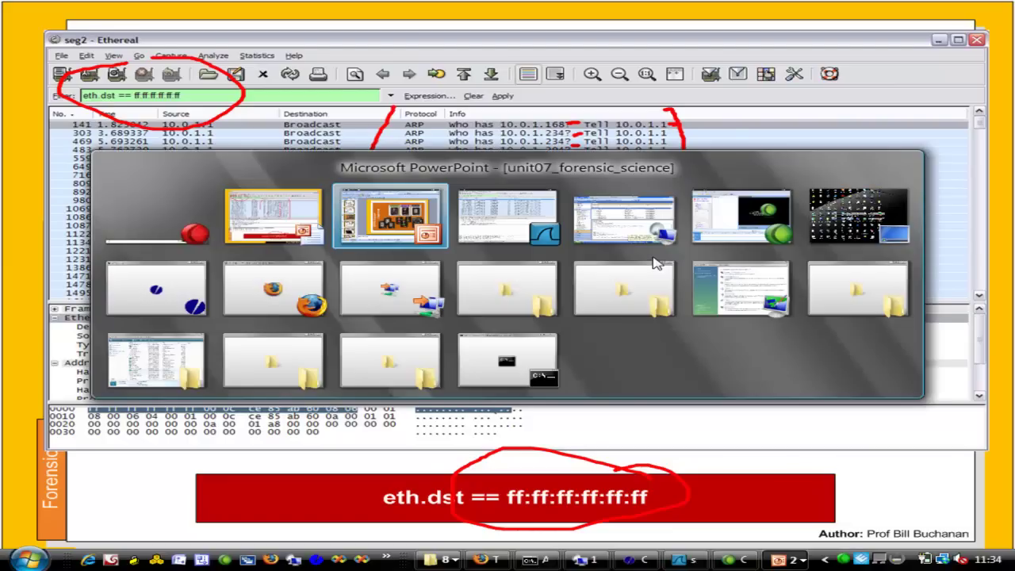
{"action": "key", "text": "alt+Tab"}
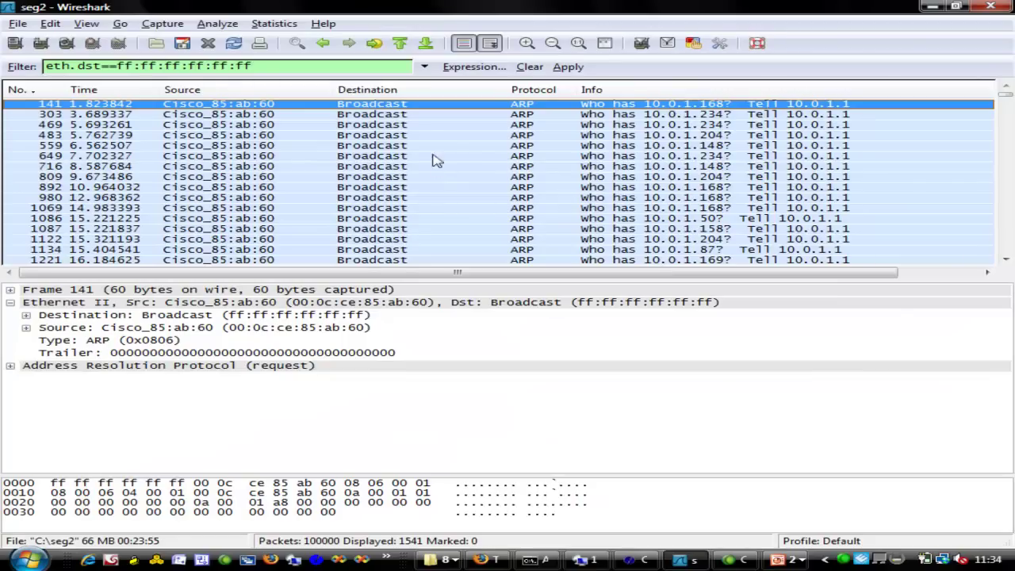
{"action": "left_click", "coordinate": [407, 125]}
{"action": "left_click", "coordinate": [793, 104]}
{"action": "left_click", "coordinate": [757, 117]}
{"action": "left_click", "coordinate": [735, 127]}
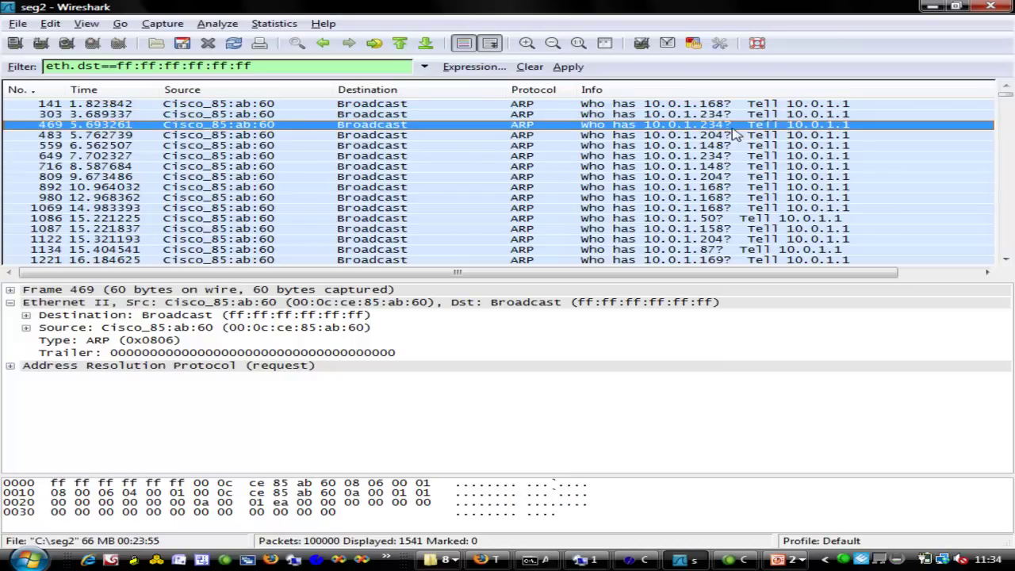
{"action": "left_click", "coordinate": [725, 136]}
{"action": "left_click", "coordinate": [725, 148]}
{"action": "left_click", "coordinate": [729, 167]}
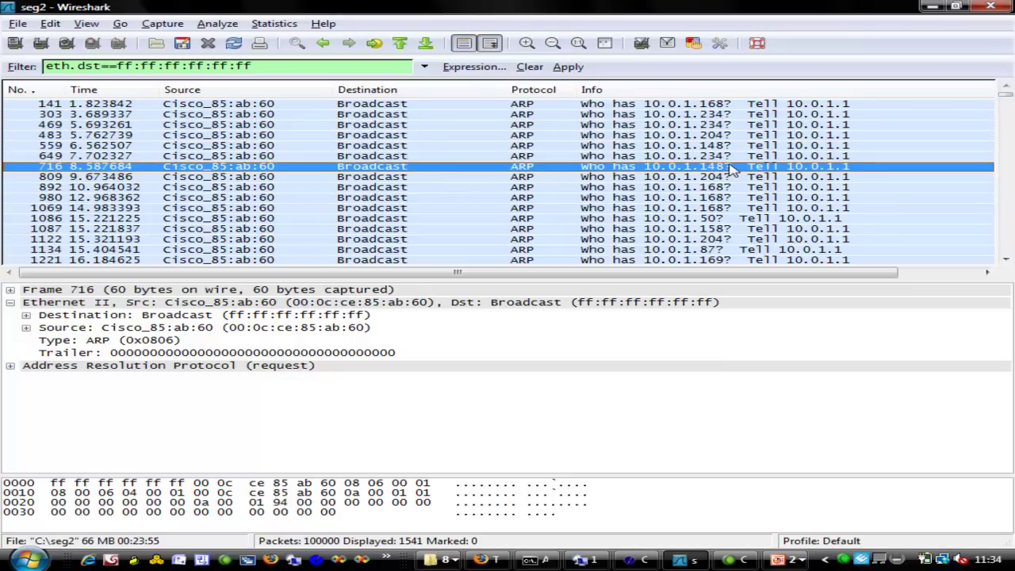
{"action": "left_click", "coordinate": [725, 146]}
{"action": "left_click", "coordinate": [724, 156]}
{"action": "left_click", "coordinate": [726, 166]}
Step: Compare the first ARP request, frame 141, with frames 809 and 892 to examine repeated requests for the same address
{"action": "left_click", "coordinate": [799, 106]}
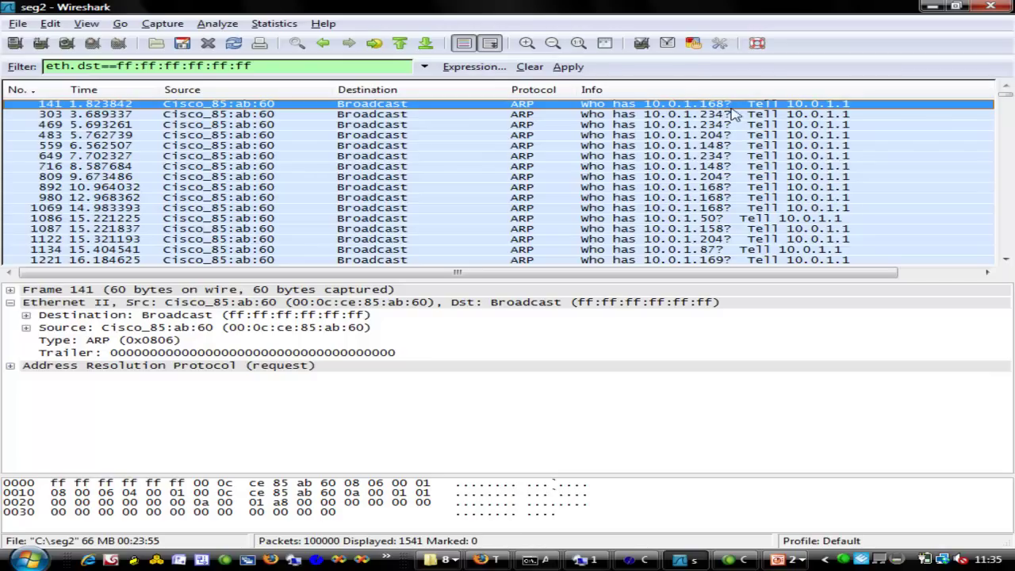
{"action": "left_click", "coordinate": [817, 176]}
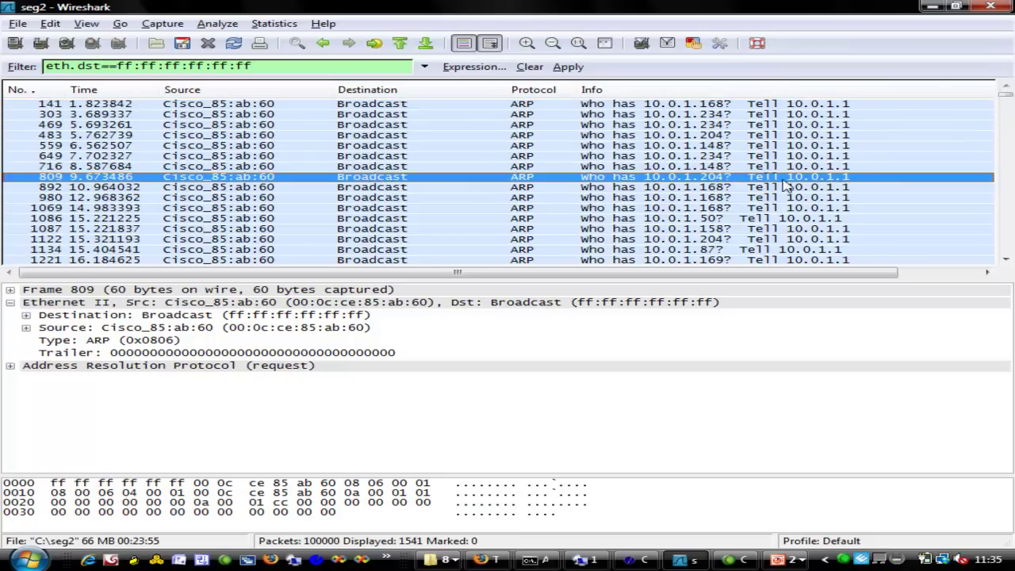
{"action": "left_click", "coordinate": [771, 104]}
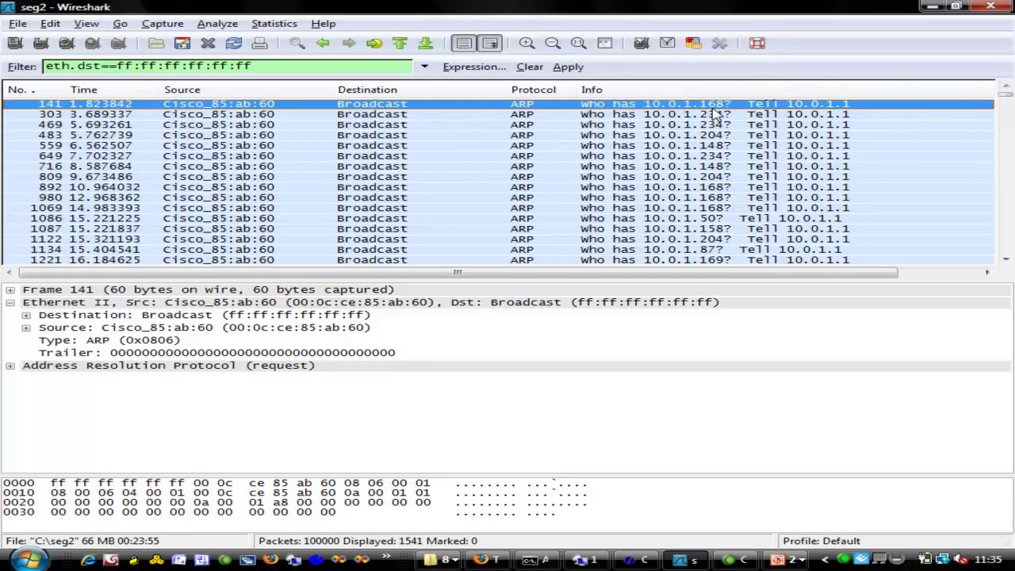
{"action": "left_click", "coordinate": [704, 189]}
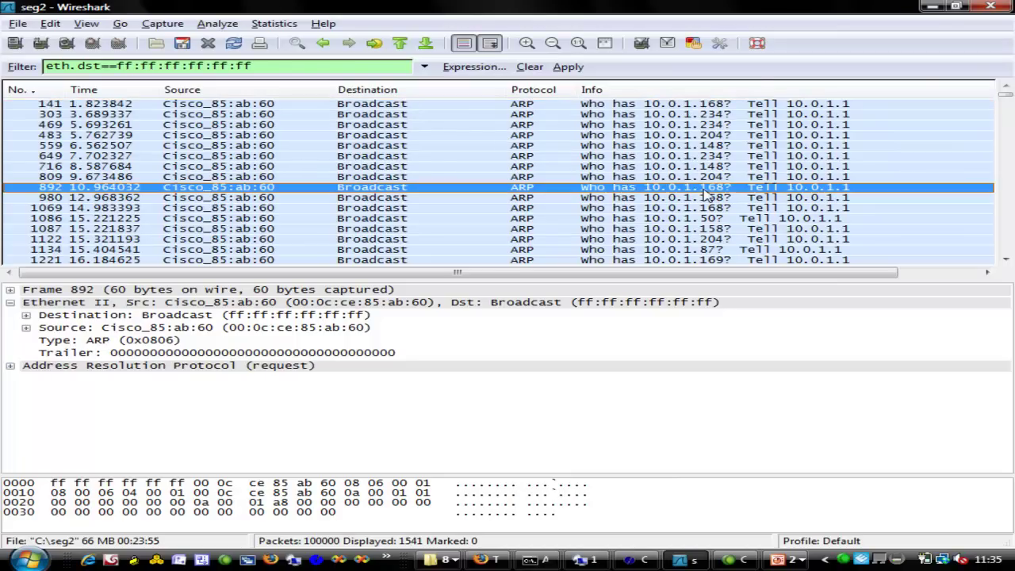
{"action": "left_click", "coordinate": [731, 105]}
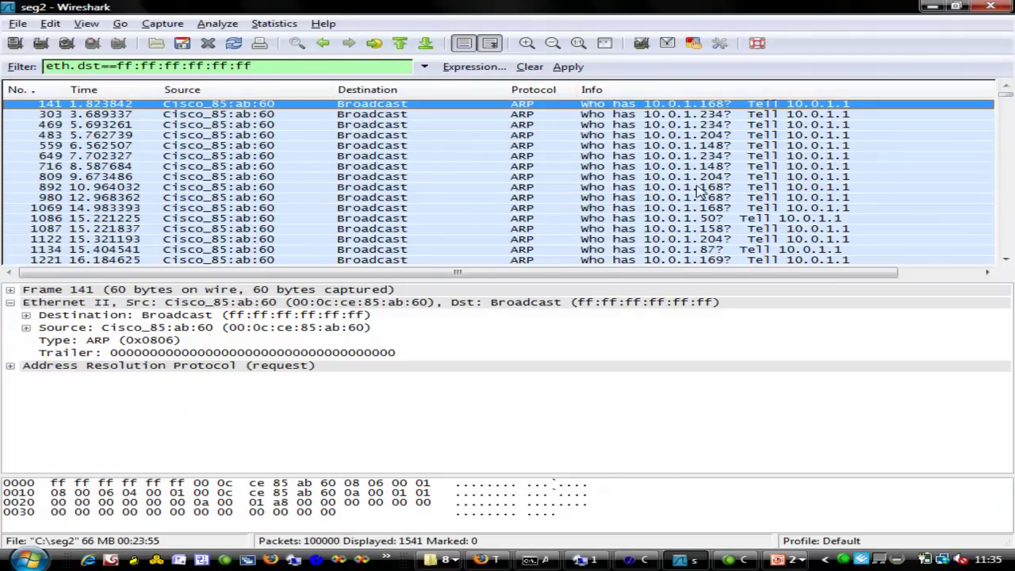
{"action": "left_click", "coordinate": [698, 188]}
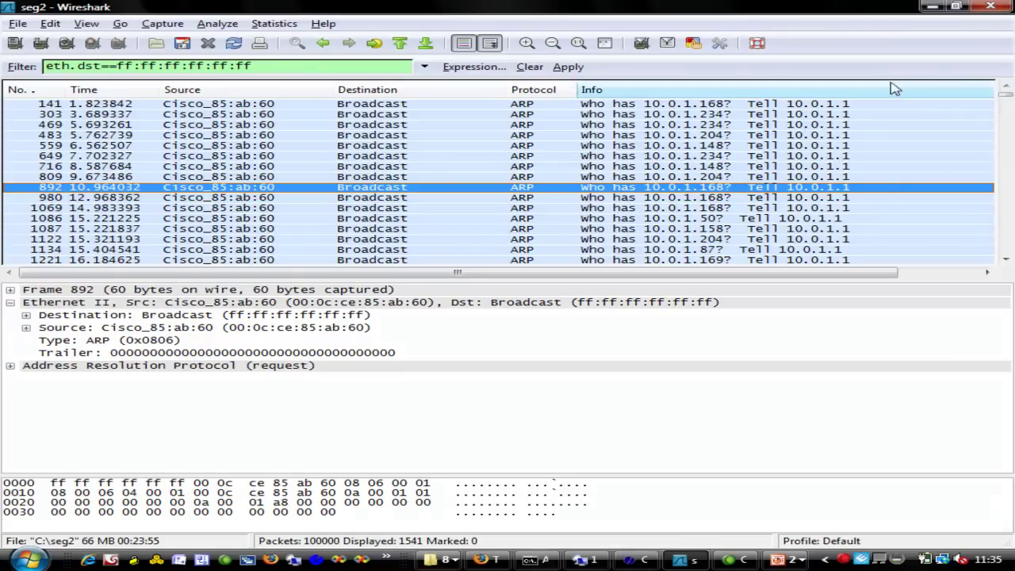
Step: Switch to the PowerPoint slide show, advance to the Arp.opcode slide, and mark its filter, packet list and protocol column
{"action": "left_click", "coordinate": [789, 559]}
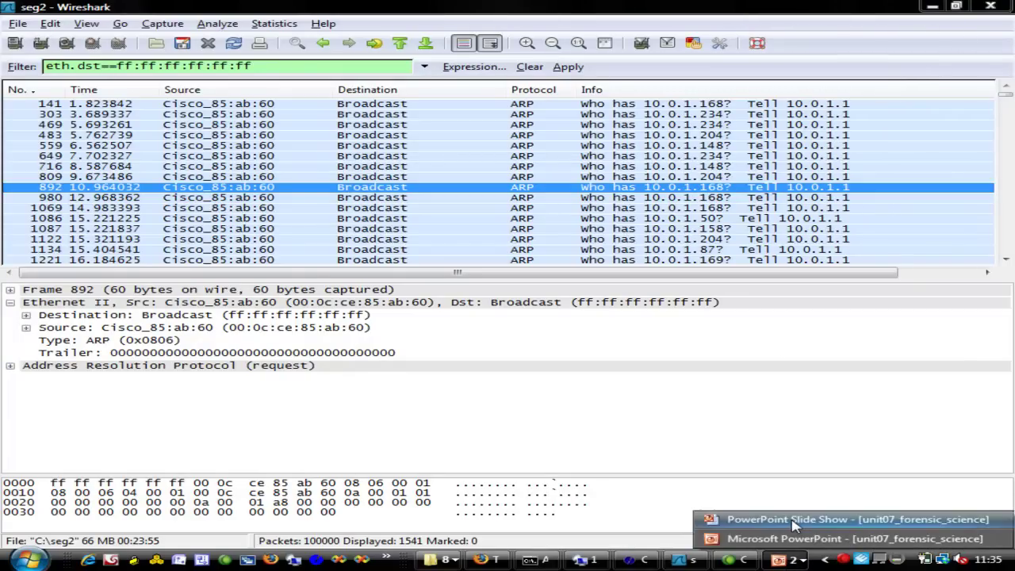
{"action": "left_click", "coordinate": [791, 521]}
{"action": "key", "text": "Right"}
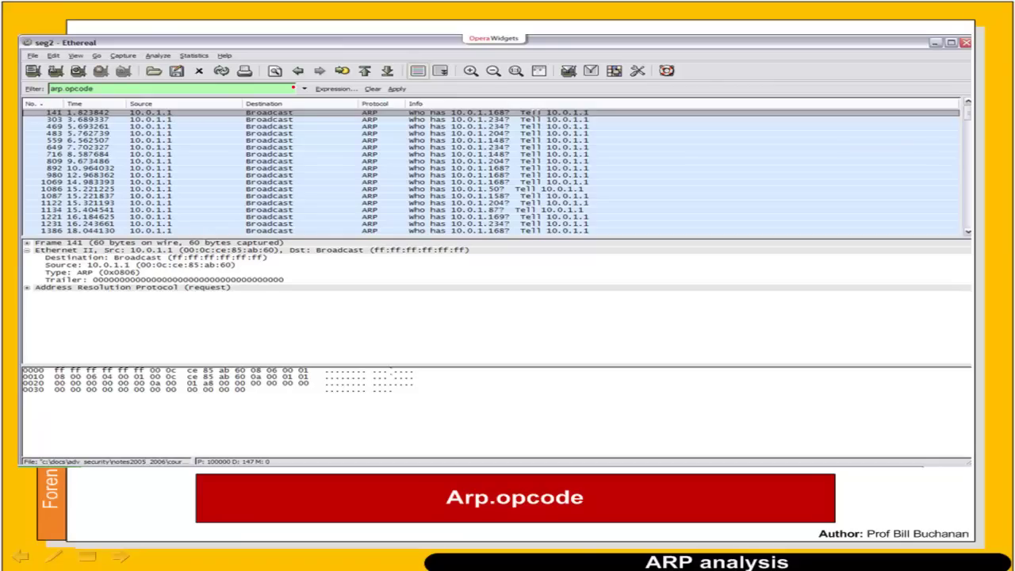
{"action": "mouse_move", "coordinate": [151, 73]}
{"action": "left_mouse_down"}
{"action": "mouse_move", "coordinate": [79, 73]}
{"action": "mouse_move", "coordinate": [63, 104]}
{"action": "mouse_move", "coordinate": [99, 66]}
{"action": "left_mouse_up"}
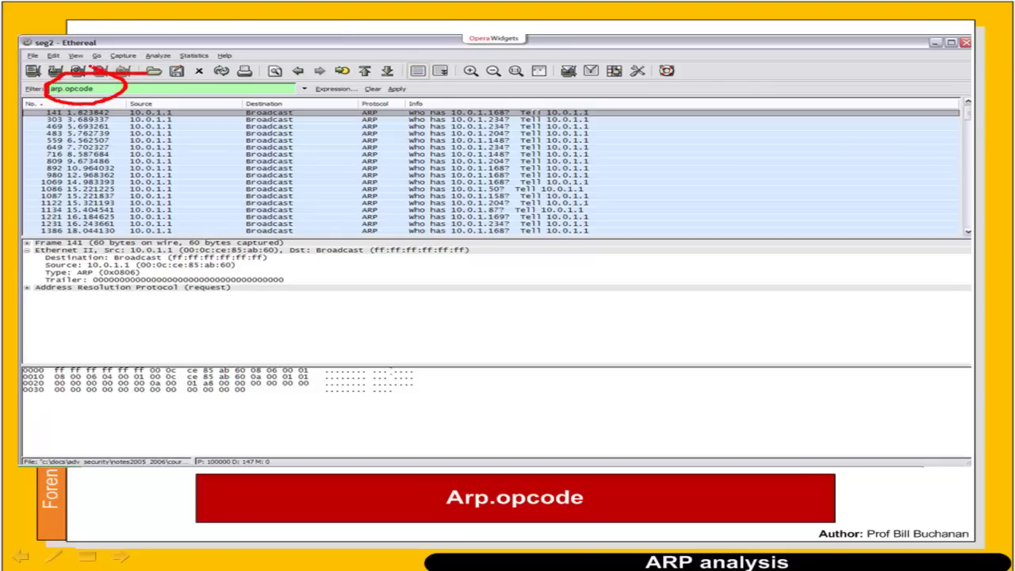
{"action": "mouse_move", "coordinate": [601, 103]}
{"action": "left_mouse_down"}
{"action": "mouse_move", "coordinate": [630, 125]}
{"action": "mouse_move", "coordinate": [621, 230]}
{"action": "left_mouse_up"}
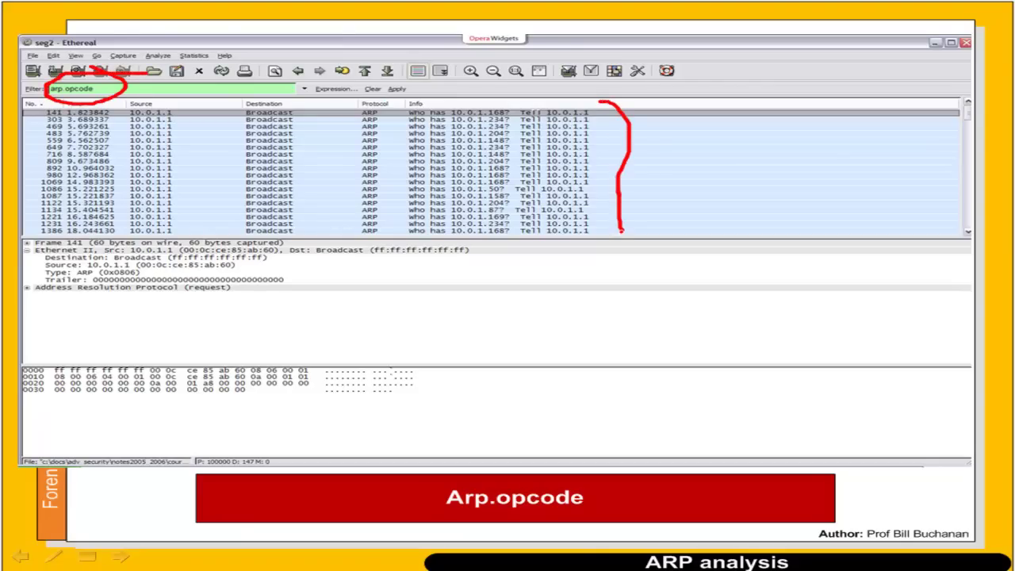
{"action": "mouse_move", "coordinate": [371, 95]}
{"action": "left_mouse_down"}
{"action": "mouse_move", "coordinate": [315, 197]}
{"action": "mouse_move", "coordinate": [392, 131]}
{"action": "mouse_move", "coordinate": [354, 89]}
{"action": "left_mouse_up"}
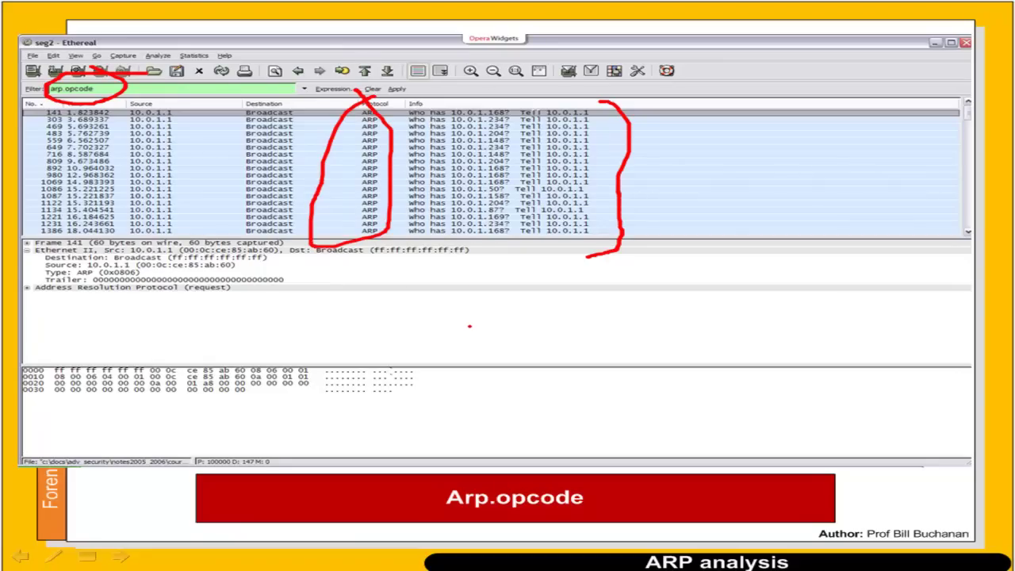
Step: Advance through the ARP slides and mark the ARP type, request header, and sender and target address fields of frame 12
{"action": "key", "text": "Right"}
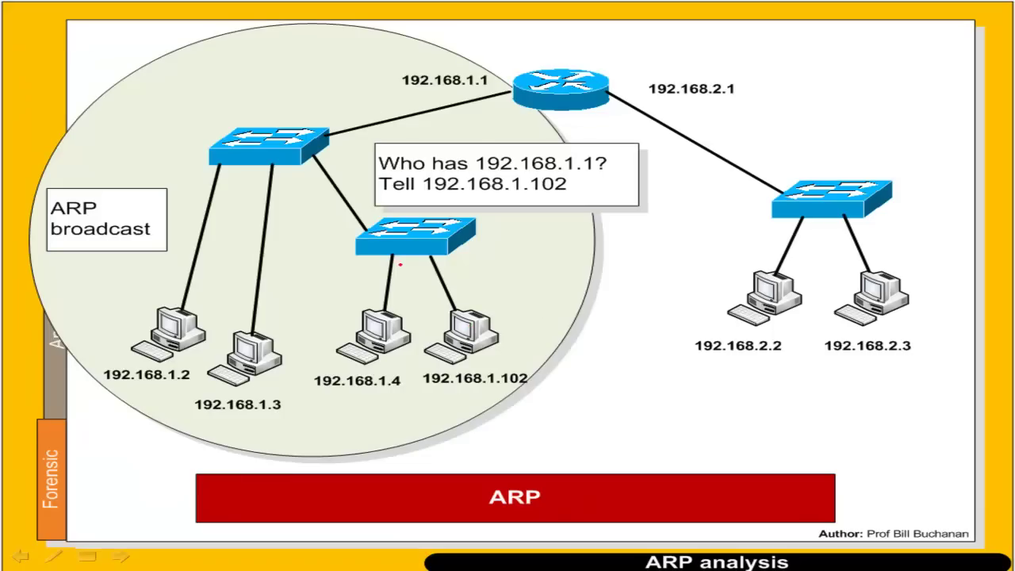
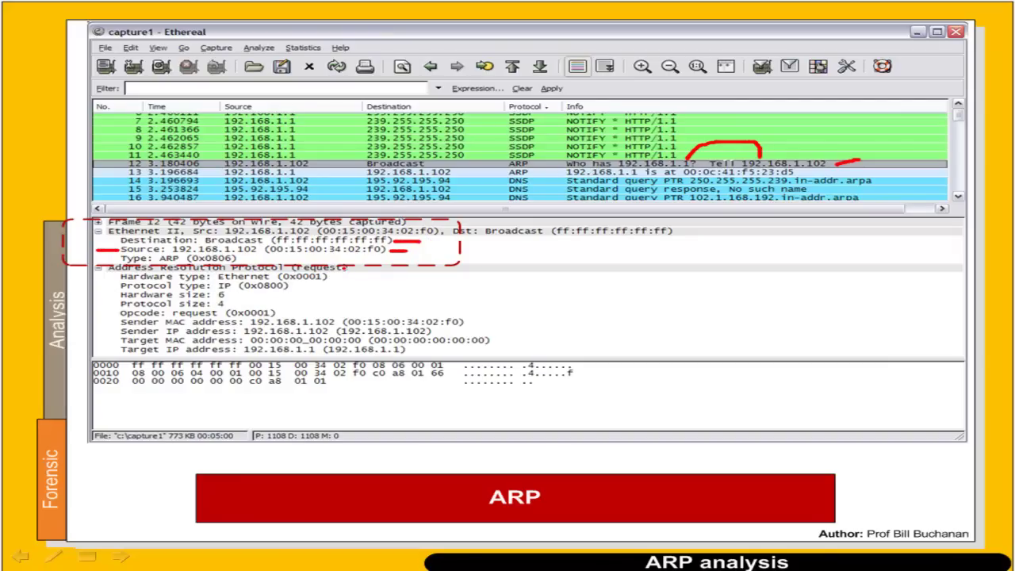
{"action": "left_click_drag", "start_coordinate": [238, 259], "coordinate": [252, 259]}
{"action": "left_click_drag", "start_coordinate": [355, 272], "coordinate": [375, 273]}
{"action": "mouse_move", "coordinate": [483, 296]}
{"action": "left_mouse_down"}
{"action": "mouse_move", "coordinate": [509, 344]}
{"action": "mouse_move", "coordinate": [498, 354]}
{"action": "left_mouse_up"}
{"action": "mouse_move", "coordinate": [158, 312]}
{"action": "left_mouse_down"}
{"action": "mouse_move", "coordinate": [108, 355]}
{"action": "mouse_move", "coordinate": [125, 360]}
{"action": "left_mouse_up"}
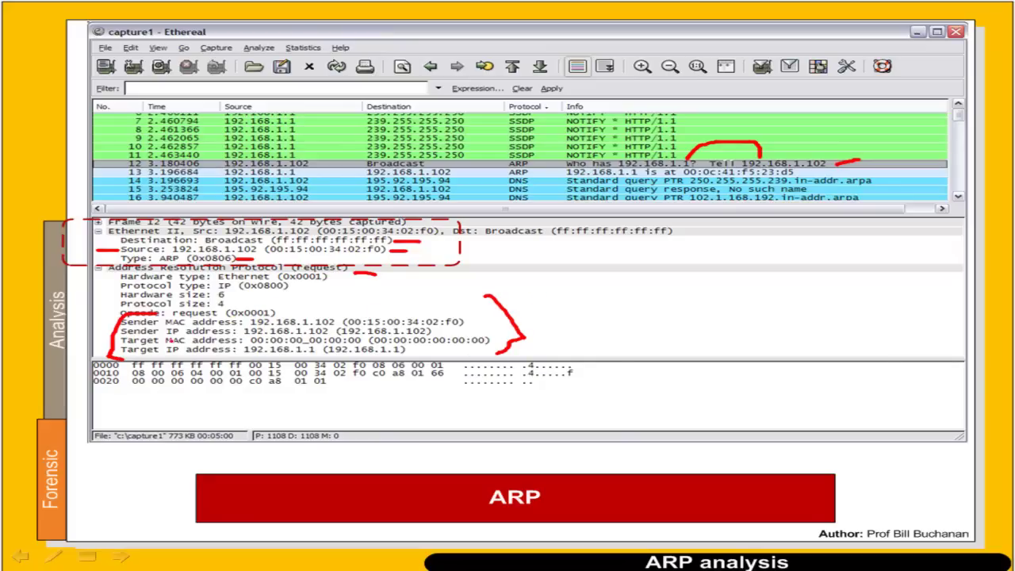
{"action": "left_click_drag", "start_coordinate": [412, 350], "coordinate": [431, 350]}
Step: Advance to the ARP reply slide, draw an arrow to the resolved MAC address and bracket the reply's sender and target fields
{"action": "key", "text": "Right"}
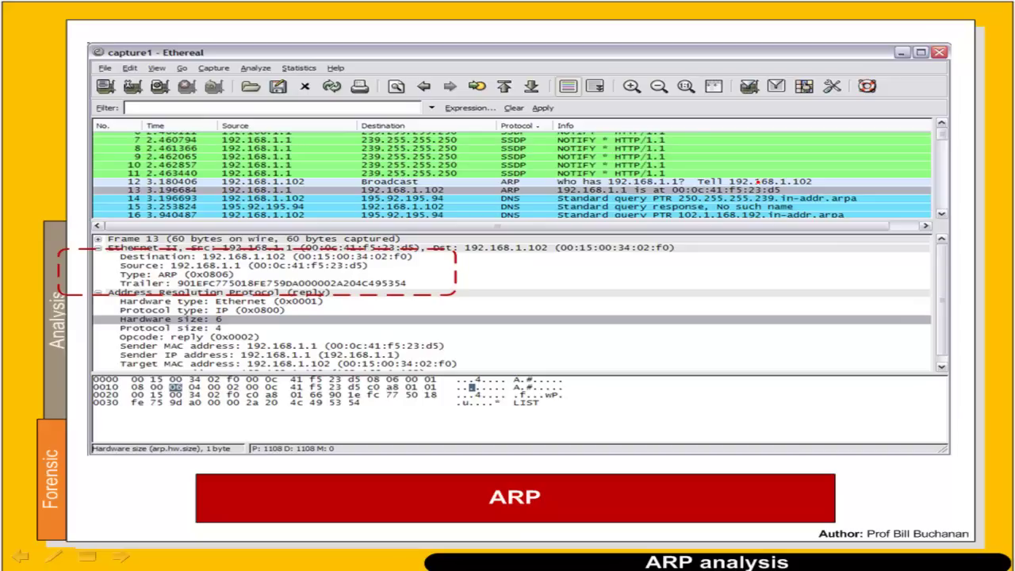
{"action": "mouse_move", "coordinate": [557, 191]}
{"action": "left_mouse_down"}
{"action": "mouse_move", "coordinate": [521, 187]}
{"action": "mouse_move", "coordinate": [556, 190]}
{"action": "mouse_move", "coordinate": [623, 167]}
{"action": "mouse_move", "coordinate": [704, 184]}
{"action": "mouse_move", "coordinate": [689, 179]}
{"action": "left_mouse_up"}
{"action": "mouse_move", "coordinate": [446, 333]}
{"action": "left_mouse_down"}
{"action": "mouse_move", "coordinate": [490, 350]}
{"action": "mouse_move", "coordinate": [452, 376]}
{"action": "left_mouse_up"}
{"action": "mouse_move", "coordinate": [137, 312]}
{"action": "left_mouse_down"}
{"action": "mouse_move", "coordinate": [109, 341]}
{"action": "mouse_move", "coordinate": [120, 378]}
{"action": "left_mouse_up"}
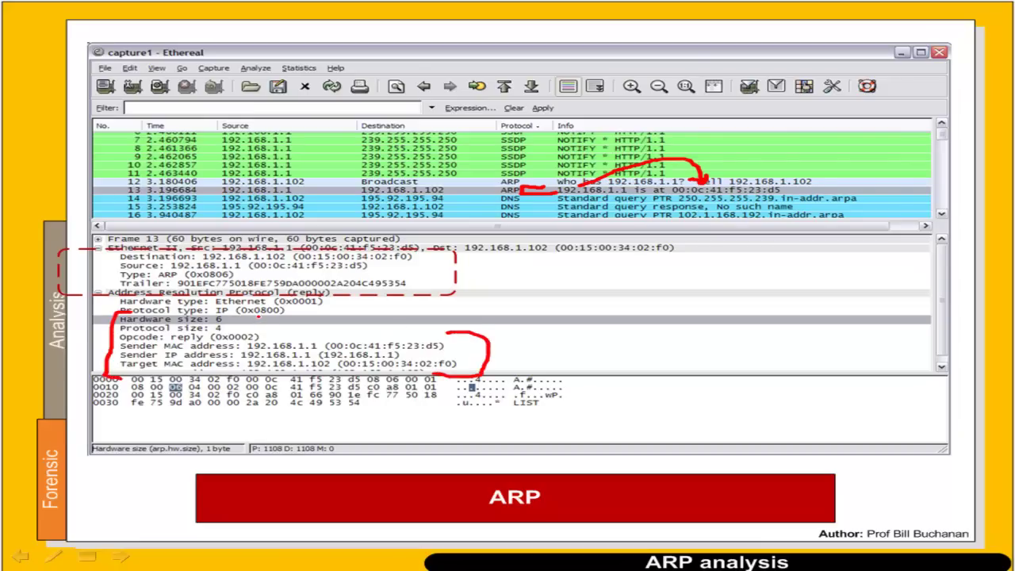
Step: Advance to the ICMP.type slide and bracket the list of echo request and reply packets on both sides
{"action": "key", "text": "Right"}
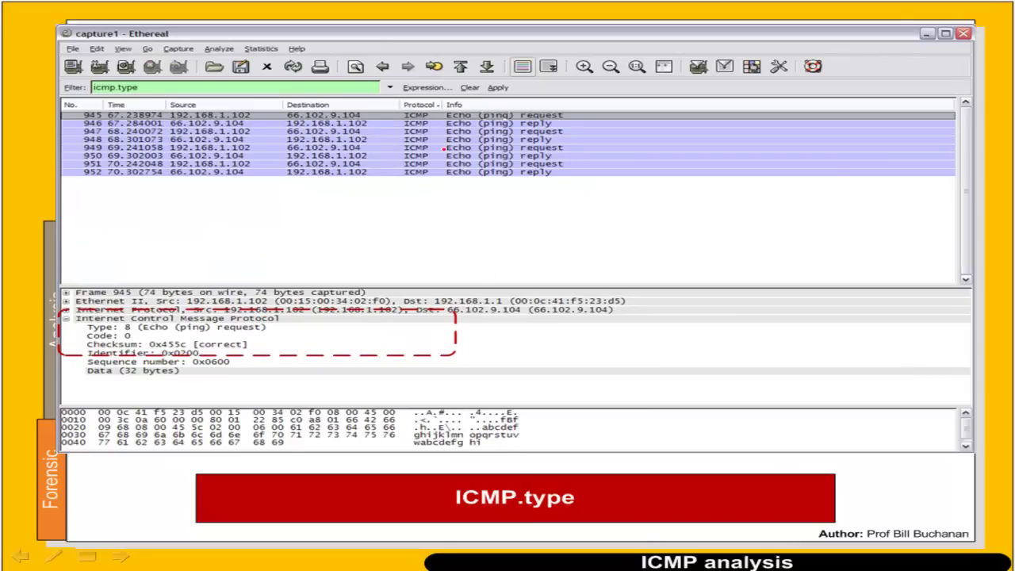
{"action": "mouse_move", "coordinate": [561, 101]}
{"action": "left_mouse_down"}
{"action": "mouse_move", "coordinate": [584, 135]}
{"action": "mouse_move", "coordinate": [576, 189]}
{"action": "mouse_move", "coordinate": [536, 192]}
{"action": "left_mouse_up"}
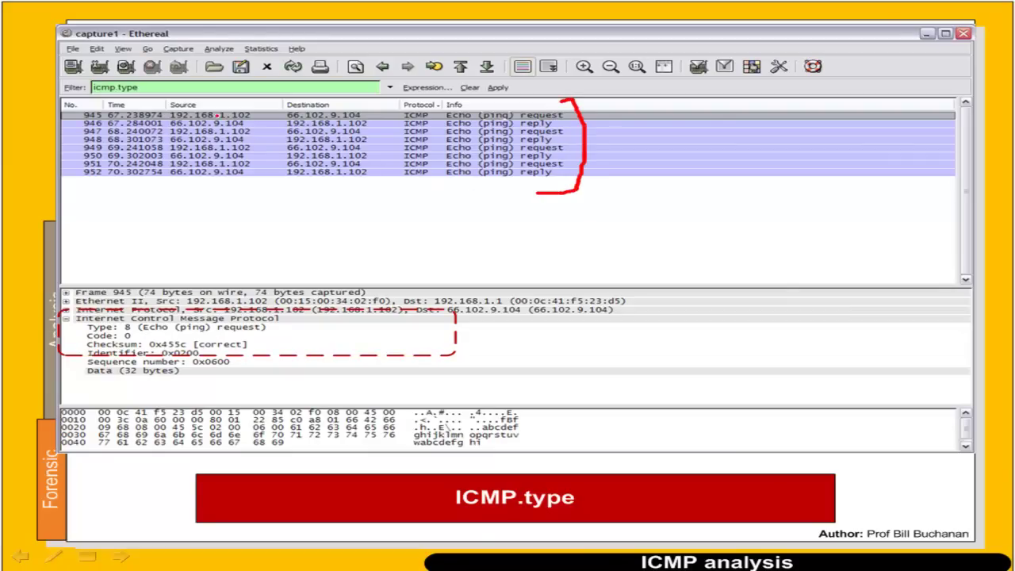
{"action": "mouse_move", "coordinate": [111, 93]}
{"action": "left_mouse_down"}
{"action": "mouse_move", "coordinate": [73, 96]}
{"action": "mouse_move", "coordinate": [64, 189]}
{"action": "mouse_move", "coordinate": [86, 191]}
{"action": "left_mouse_up"}
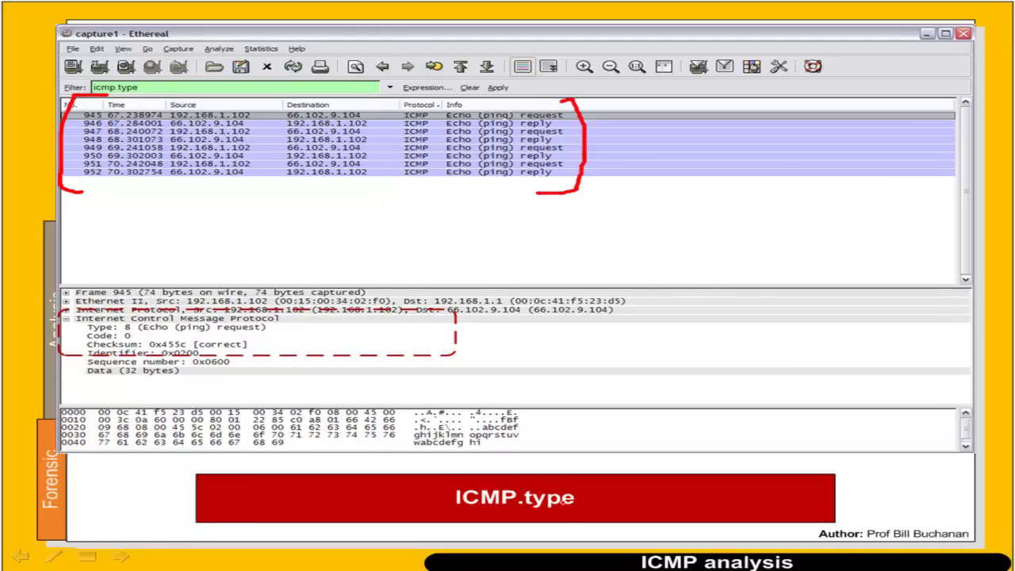
Step: Switch to Wireshark and apply the display filter icmp.type to the seg2 capture
{"action": "key", "text": "alt+Tab"}
{"action": "left_click", "coordinate": [404, 191]}
{"action": "left_click_drag", "start_coordinate": [252, 65], "coordinate": [79, 10]}
{"action": "type", "text": "i"}
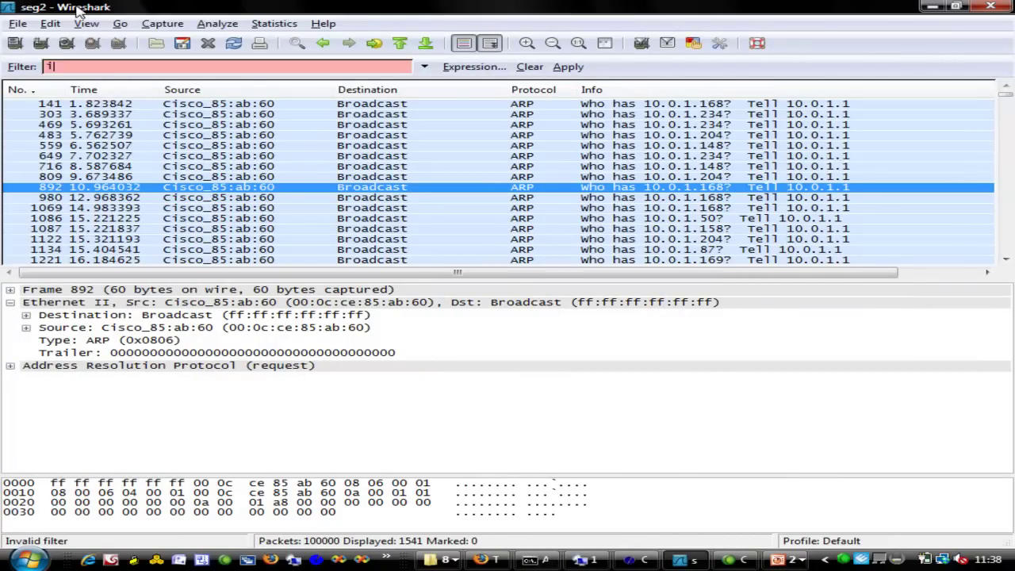
{"action": "type", "text": "cmp.type"}
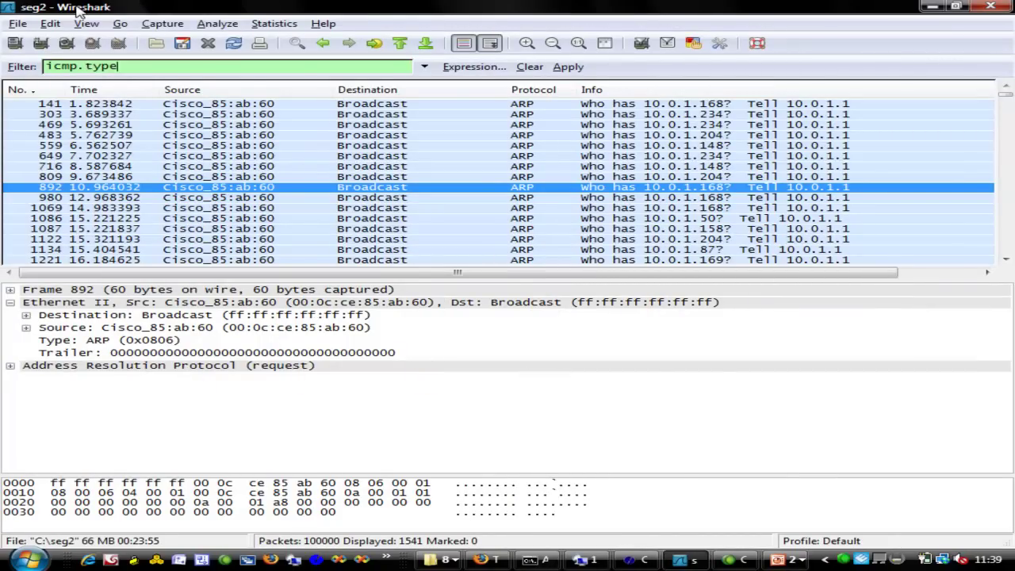
{"action": "key", "text": "Return"}
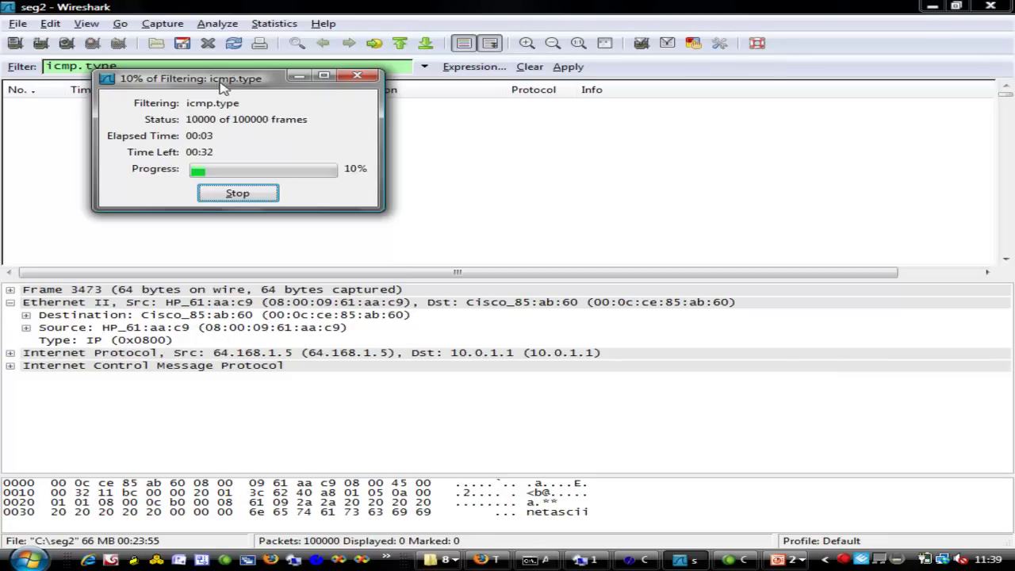
{"action": "left_click_drag", "start_coordinate": [207, 83], "coordinate": [594, 192]}
{"action": "left_click", "coordinate": [623, 303]}
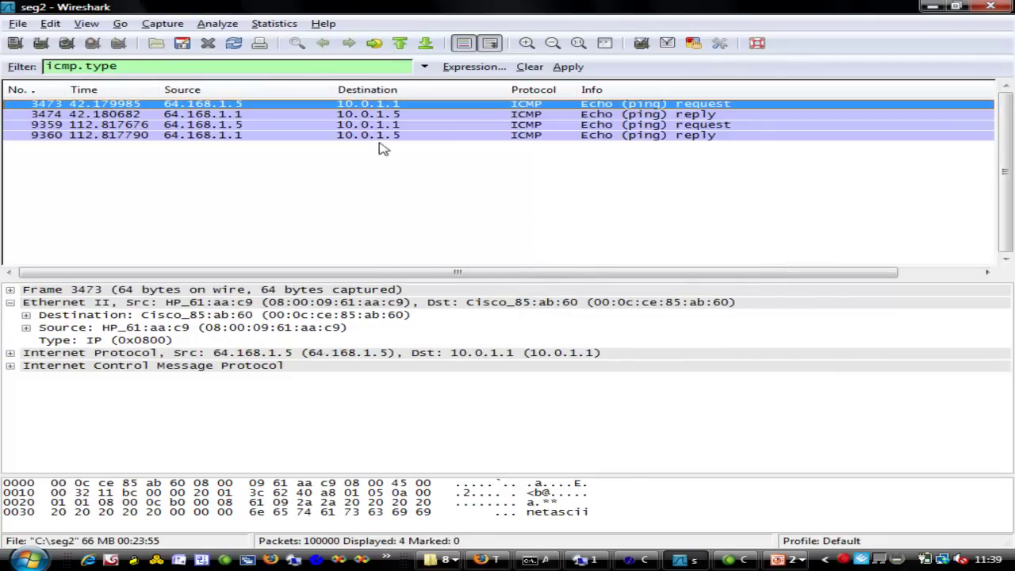
Step: Select echo reply frame 3474, expand its ICMP and Internet Protocol headers, and examine the IP fields
{"action": "left_click", "coordinate": [479, 115]}
{"action": "key", "text": "Up"}
{"action": "key", "text": "Down"}
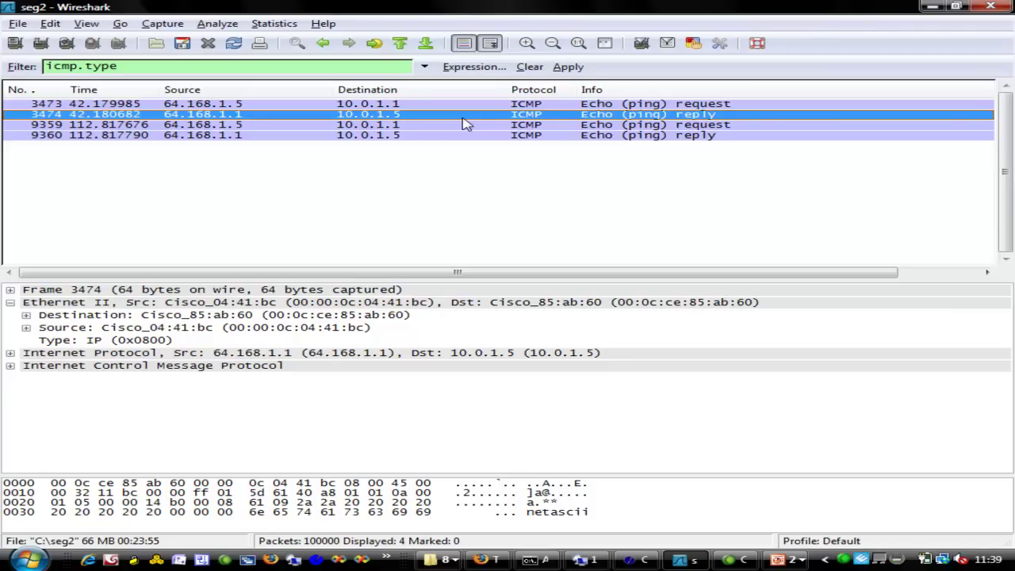
{"action": "left_click", "coordinate": [11, 366]}
{"action": "left_click", "coordinate": [11, 353]}
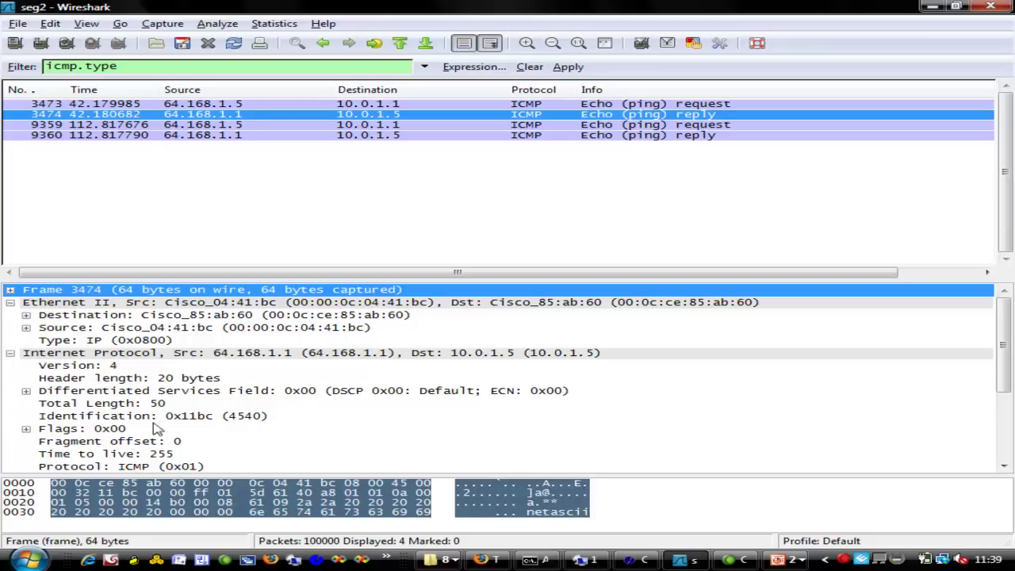
{"action": "scroll", "coordinate": [157, 390], "scroll_direction": "down", "scroll_amount": 1}
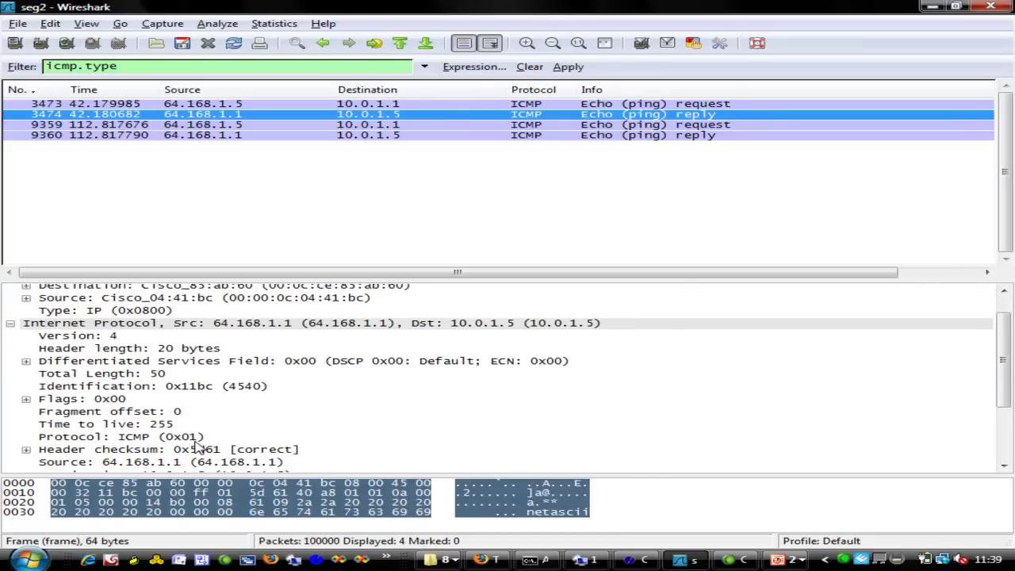
Step: Select echo request frame 3473, examine its ICMP type field, and expand its data payload
{"action": "left_click", "coordinate": [397, 104]}
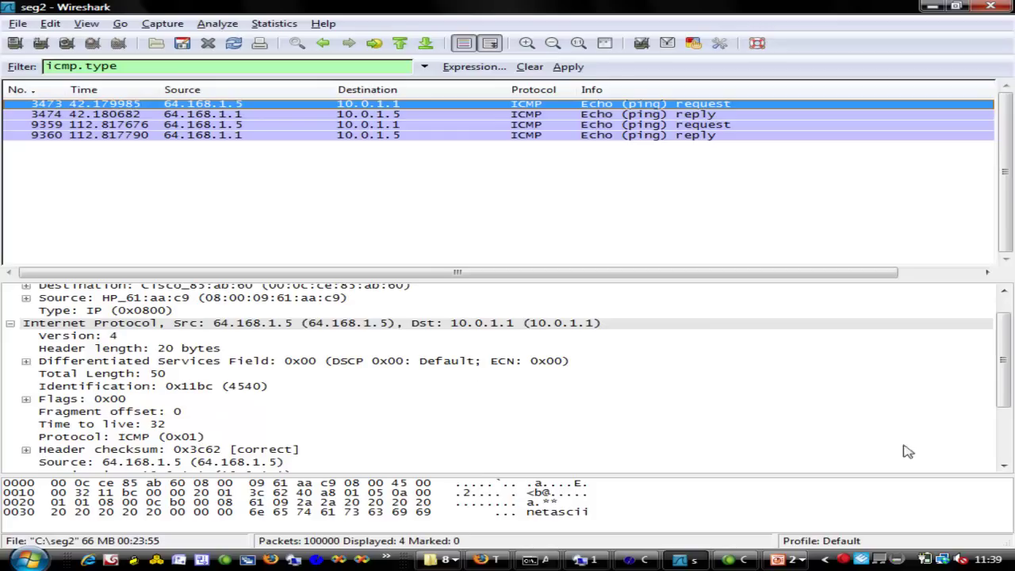
{"action": "scroll", "coordinate": [1005, 372], "scroll_direction": "down", "scroll_amount": 3}
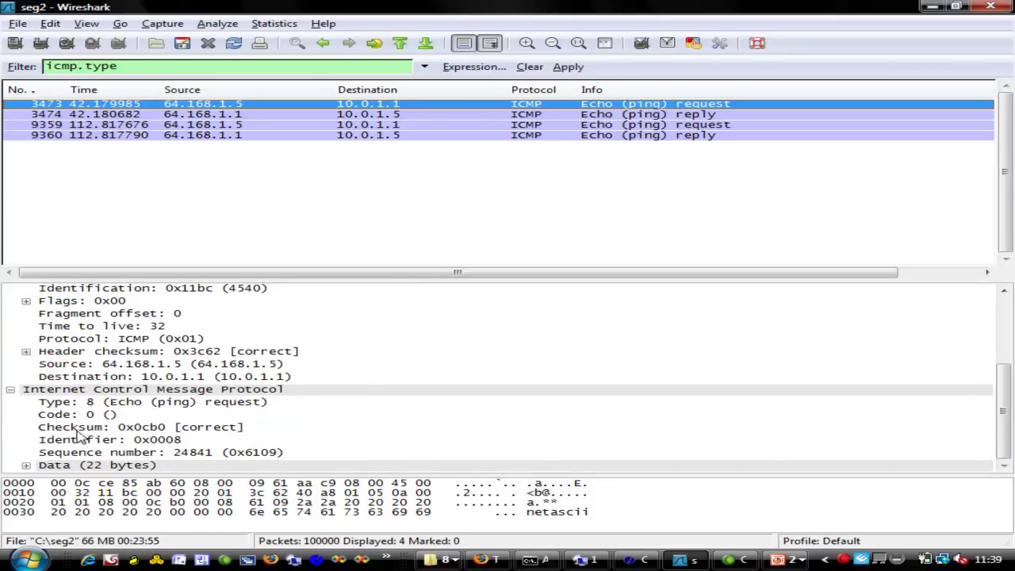
{"action": "left_click", "coordinate": [193, 405]}
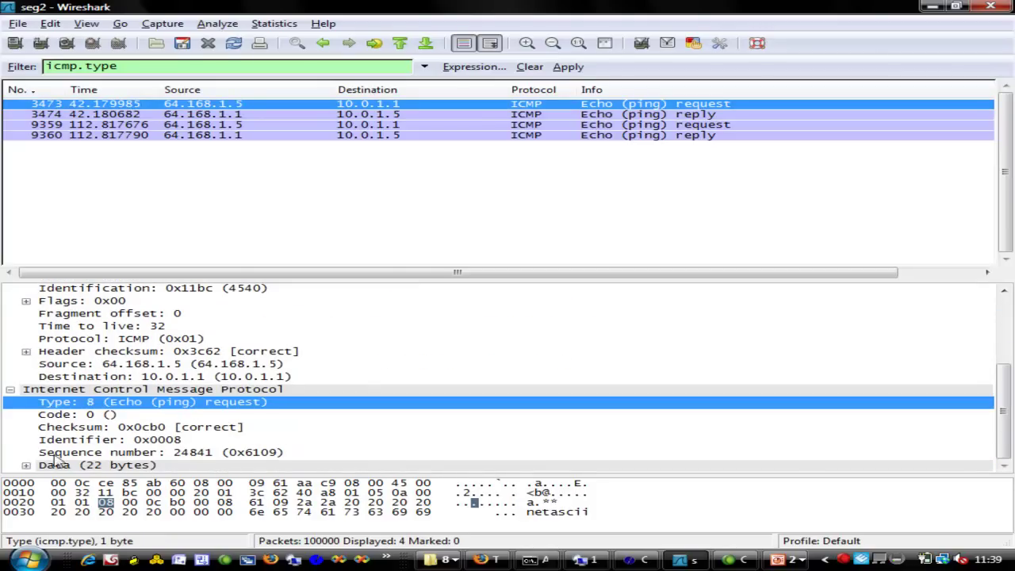
{"action": "left_click", "coordinate": [26, 465]}
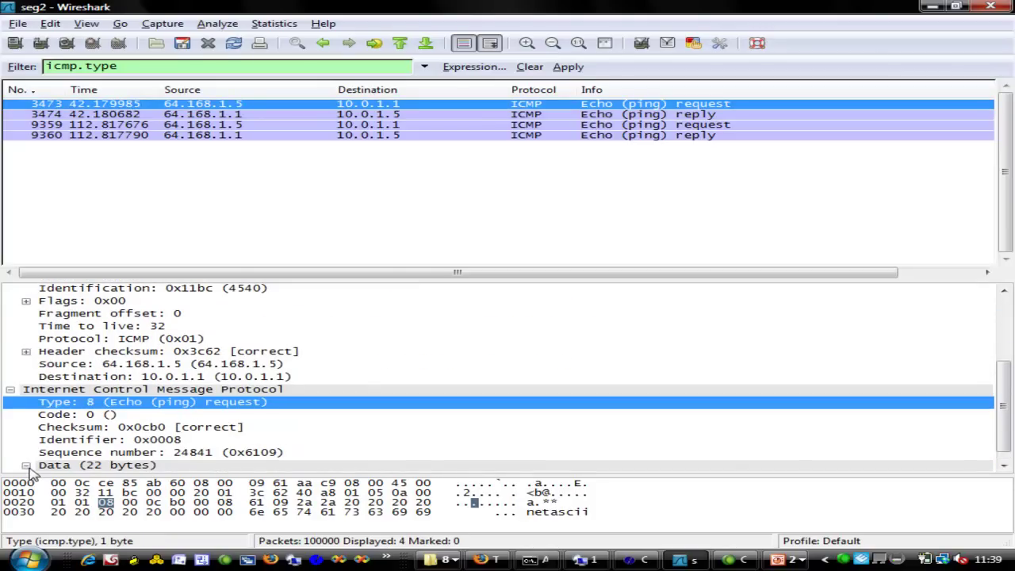
{"action": "scroll", "coordinate": [1006, 441], "scroll_direction": "down", "scroll_amount": 1}
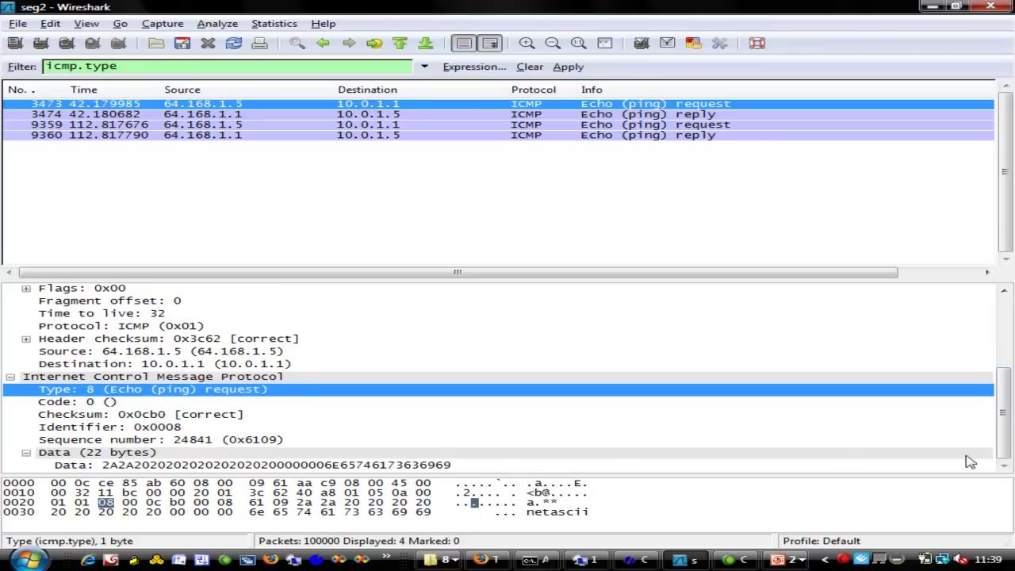
{"action": "left_click", "coordinate": [411, 466]}
Step: Select echo reply frame 3474 and examine its ICMP data bytes for comparison with the request
{"action": "left_click", "coordinate": [409, 116]}
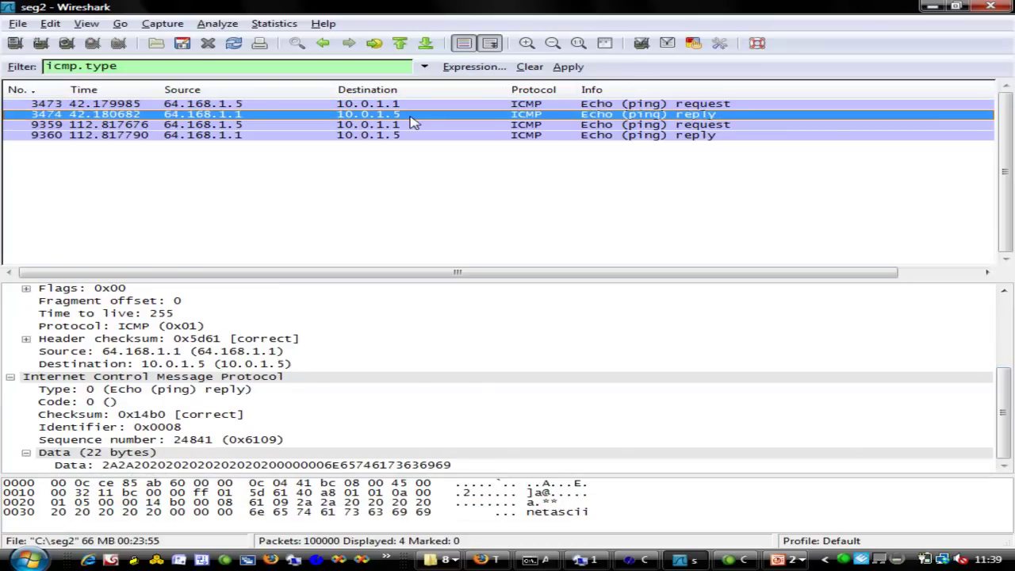
{"action": "left_click", "coordinate": [134, 466]}
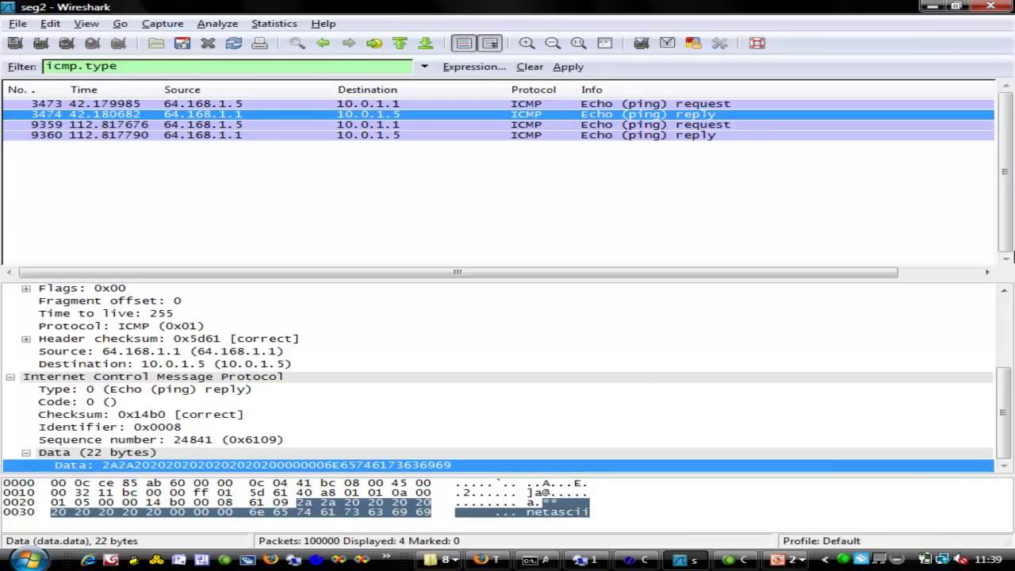
{"action": "left_click_drag", "start_coordinate": [1010, 396], "coordinate": [1008, 321]}
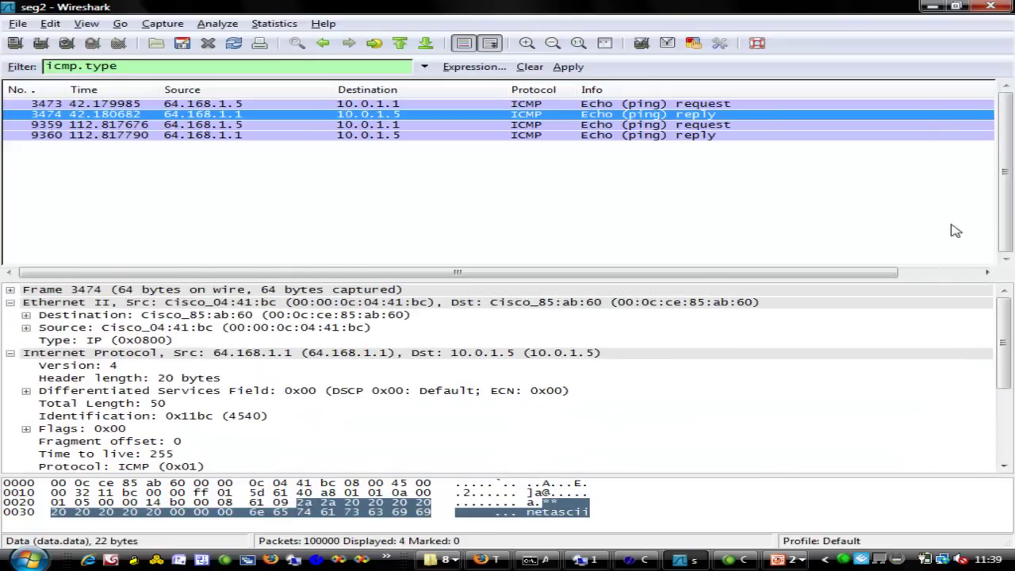
Step: Return to the PowerPoint slide show and draw a jagged line along the end of the ICMP packet list
{"action": "left_click", "coordinate": [789, 560]}
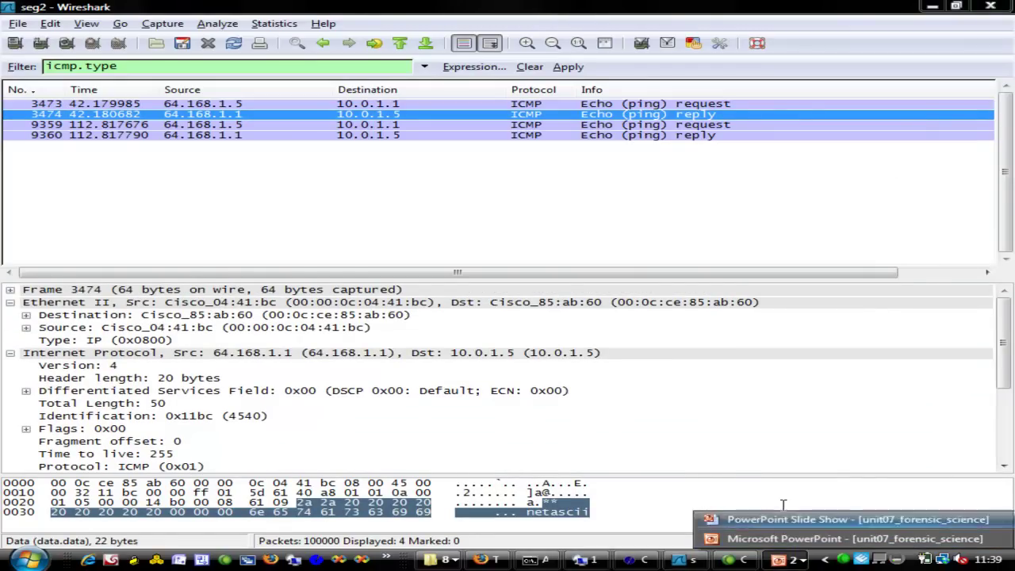
{"action": "left_click", "coordinate": [782, 525]}
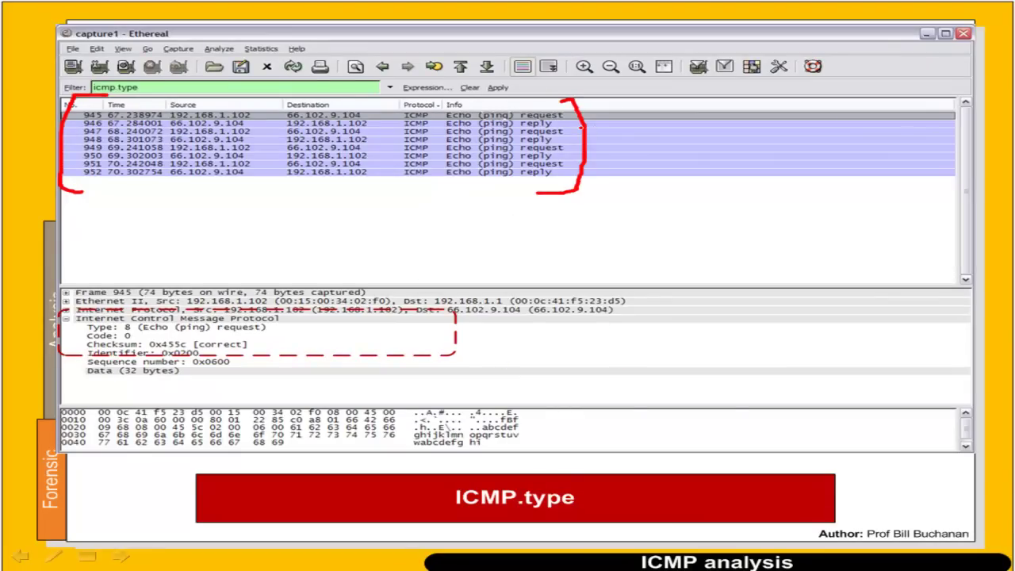
{"action": "mouse_move", "coordinate": [573, 100]}
{"action": "left_mouse_down"}
{"action": "mouse_move", "coordinate": [607, 136]}
{"action": "mouse_move", "coordinate": [597, 170]}
{"action": "mouse_move", "coordinate": [569, 211]}
{"action": "mouse_move", "coordinate": [529, 199]}
{"action": "left_mouse_up"}
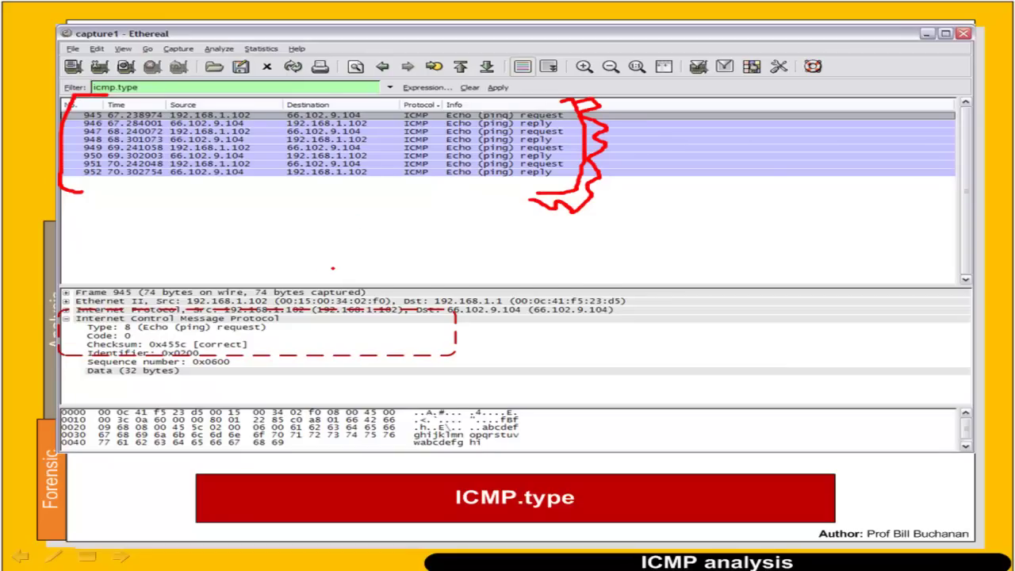
Step: Advance to the ICMP echo reply slide and mark the type, code and checksum fields of frame 946
{"action": "key", "text": "Right"}
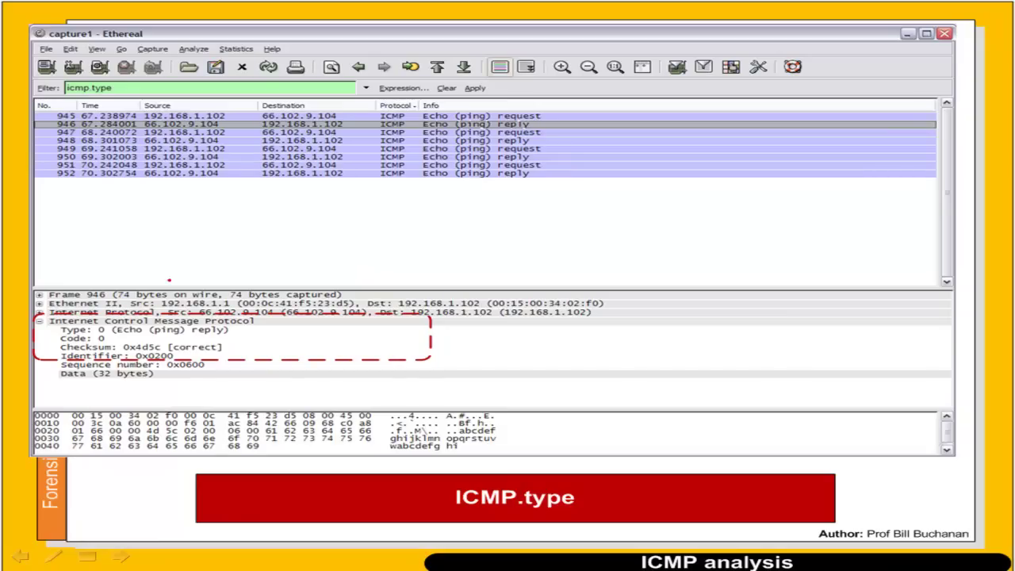
{"action": "mouse_move", "coordinate": [227, 312]}
{"action": "left_mouse_down"}
{"action": "mouse_move", "coordinate": [241, 339]}
{"action": "mouse_move", "coordinate": [212, 347]}
{"action": "left_mouse_up"}
{"action": "left_click_drag", "start_coordinate": [133, 347], "coordinate": [196, 344]}
{"action": "left_click_drag", "start_coordinate": [268, 325], "coordinate": [293, 321]}
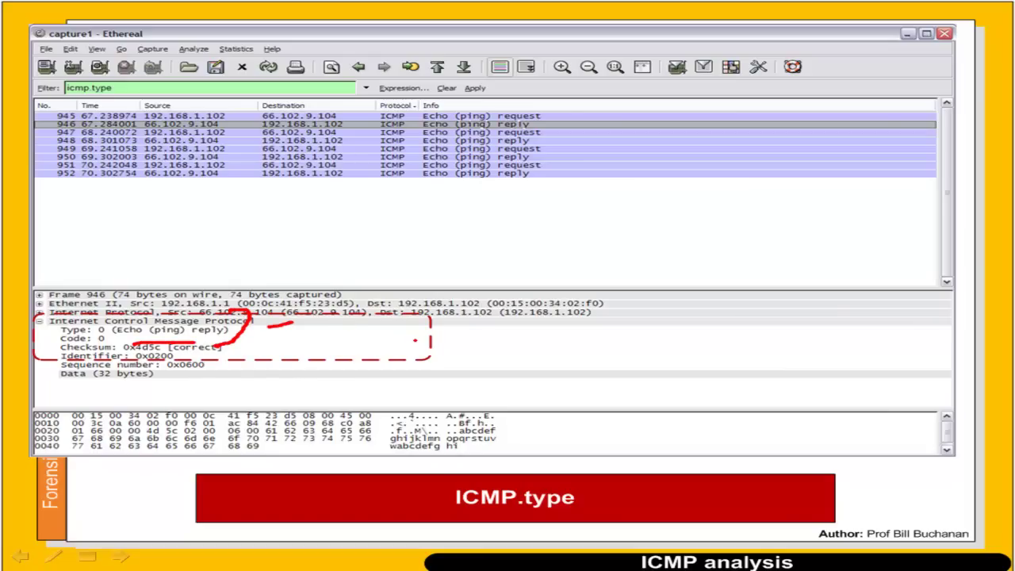
Step: Advance to the Http.request.method=="GET" slide and circle the filter, the caption with its GET value, and the GET entries in the packet list
{"action": "key", "text": "Right"}
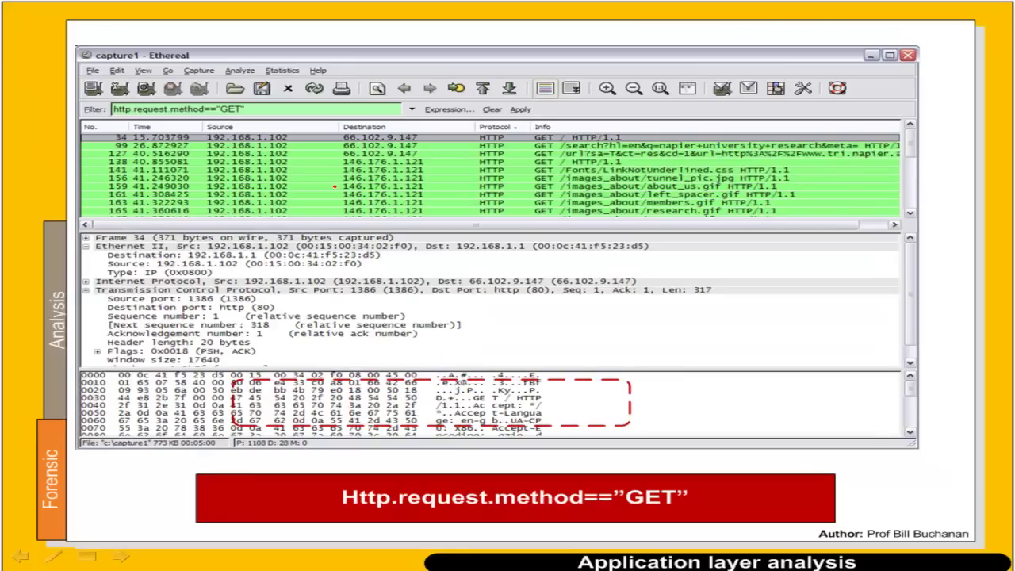
{"action": "mouse_move", "coordinate": [215, 95]}
{"action": "left_mouse_down"}
{"action": "mouse_move", "coordinate": [123, 95]}
{"action": "mouse_move", "coordinate": [111, 134]}
{"action": "mouse_move", "coordinate": [274, 129]}
{"action": "mouse_move", "coordinate": [194, 98]}
{"action": "left_mouse_up"}
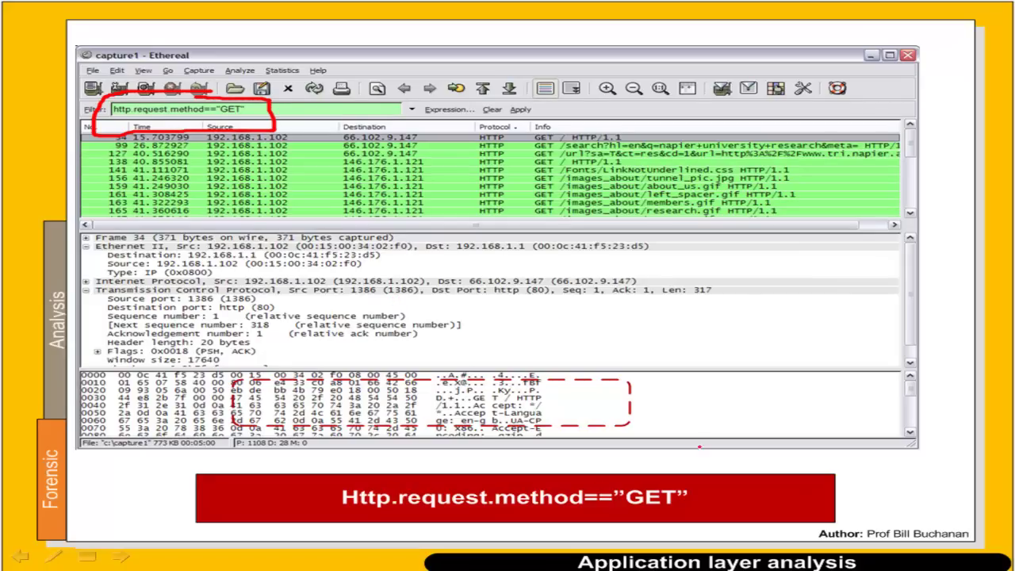
{"action": "mouse_move", "coordinate": [381, 476]}
{"action": "left_mouse_down"}
{"action": "mouse_move", "coordinate": [367, 521]}
{"action": "mouse_move", "coordinate": [777, 512]}
{"action": "mouse_move", "coordinate": [357, 450]}
{"action": "left_mouse_up"}
{"action": "mouse_move", "coordinate": [637, 519]}
{"action": "left_mouse_down"}
{"action": "mouse_move", "coordinate": [630, 481]}
{"action": "mouse_move", "coordinate": [642, 520]}
{"action": "mouse_move", "coordinate": [658, 520]}
{"action": "left_mouse_up"}
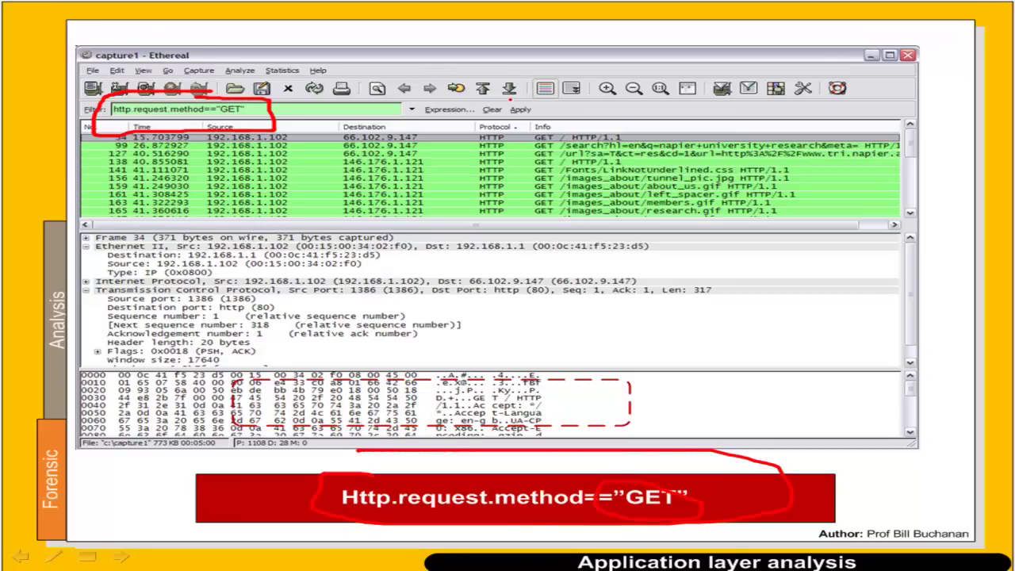
{"action": "mouse_move", "coordinate": [550, 116]}
{"action": "left_mouse_down"}
{"action": "mouse_move", "coordinate": [512, 216]}
{"action": "mouse_move", "coordinate": [576, 155]}
{"action": "mouse_move", "coordinate": [547, 119]}
{"action": "left_mouse_up"}
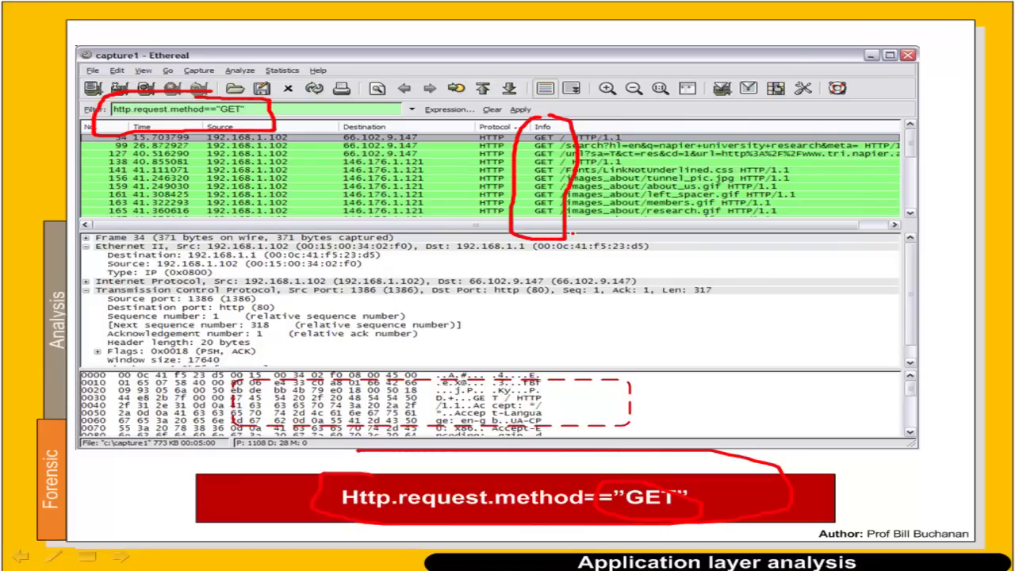
Step: Advance to the Http.request.method!="GET" slide and circle the filter's != "GET" condition and the POST and NOTIFY entries
{"action": "key", "text": "Right"}
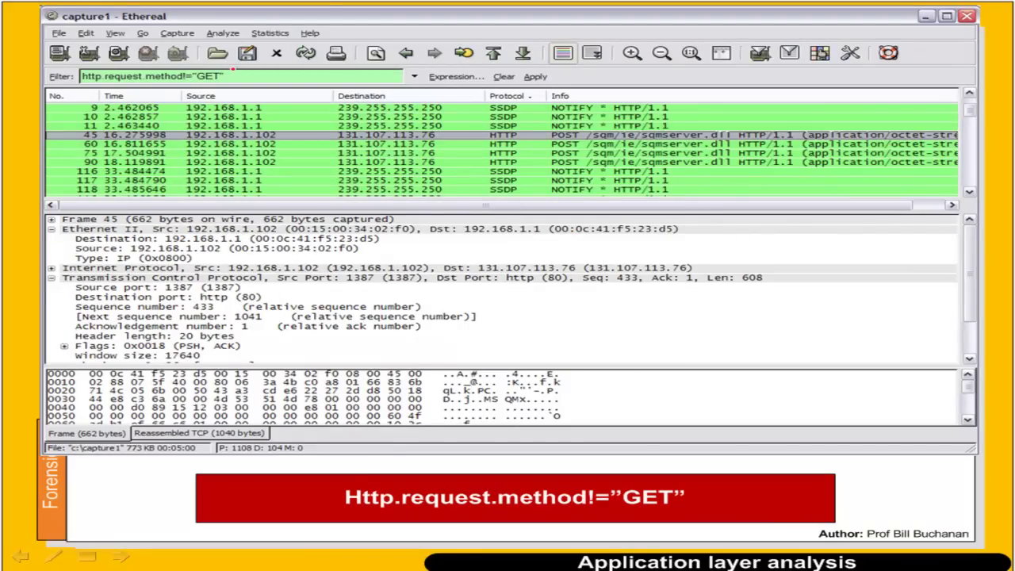
{"action": "mouse_move", "coordinate": [198, 57]}
{"action": "left_mouse_down"}
{"action": "mouse_move", "coordinate": [163, 82]}
{"action": "mouse_move", "coordinate": [229, 70]}
{"action": "mouse_move", "coordinate": [181, 60]}
{"action": "left_mouse_up"}
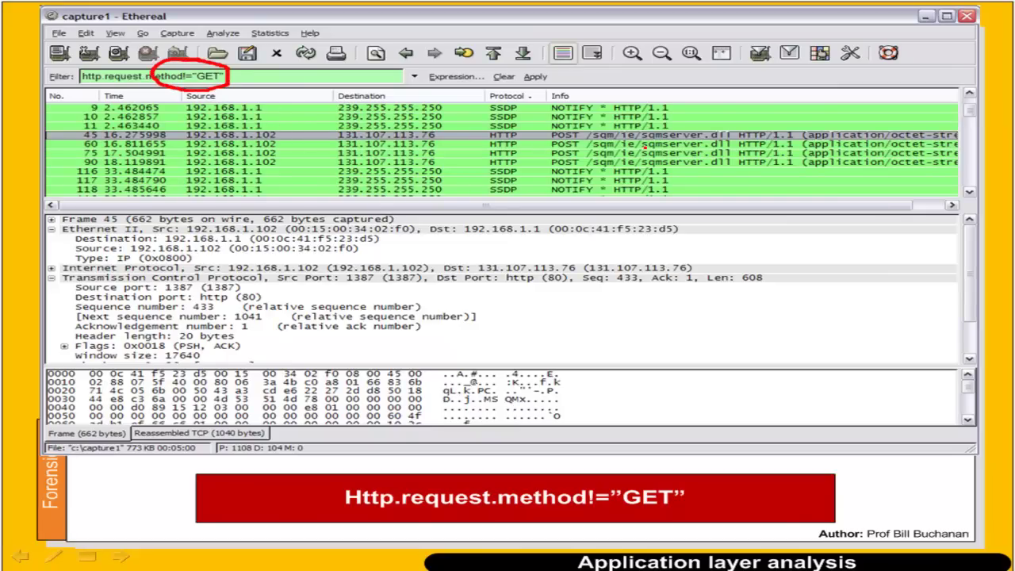
{"action": "mouse_move", "coordinate": [569, 117]}
{"action": "left_mouse_down"}
{"action": "mouse_move", "coordinate": [547, 158]}
{"action": "mouse_move", "coordinate": [587, 136]}
{"action": "mouse_move", "coordinate": [577, 128]}
{"action": "left_mouse_up"}
{"action": "mouse_move", "coordinate": [572, 87]}
{"action": "left_mouse_down"}
{"action": "mouse_move", "coordinate": [583, 129]}
{"action": "mouse_move", "coordinate": [573, 105]}
{"action": "left_mouse_up"}
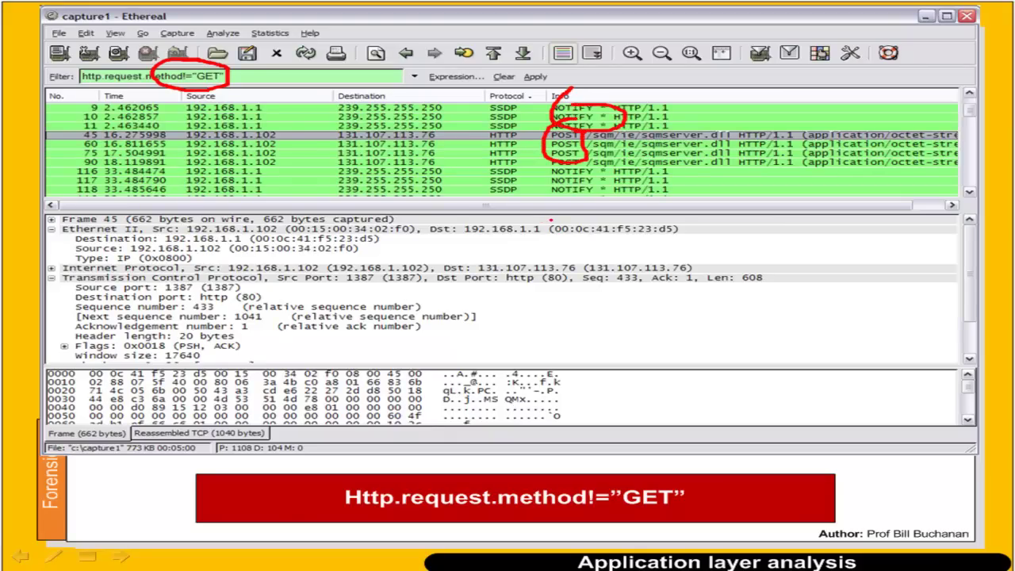
Step: Advance to the Ftp.request.command=="USER" slide and mark its display filter
{"action": "key", "text": "Right"}
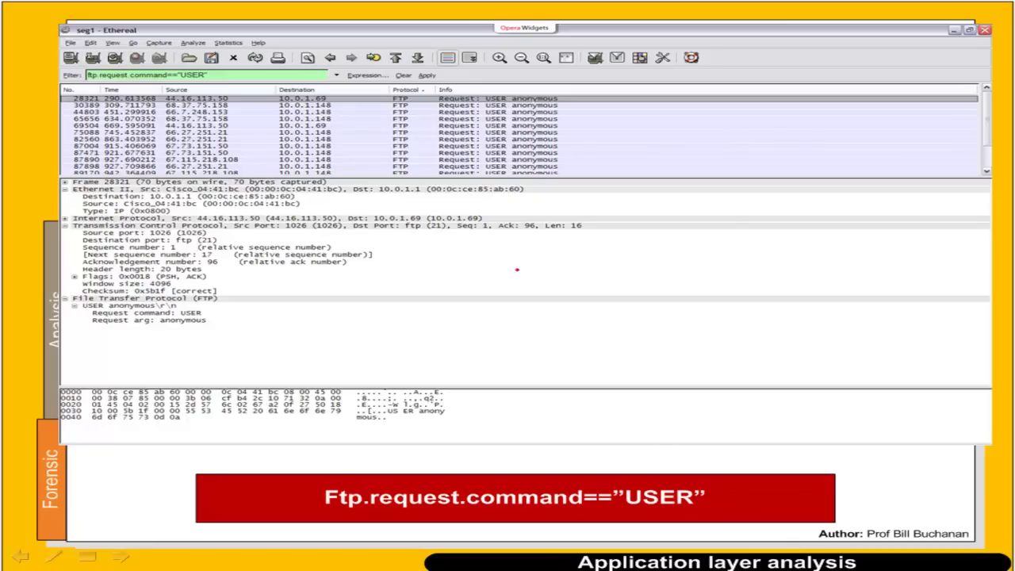
{"action": "mouse_move", "coordinate": [95, 89]}
{"action": "left_mouse_down"}
{"action": "mouse_move", "coordinate": [193, 88]}
{"action": "mouse_move", "coordinate": [112, 40]}
{"action": "mouse_move", "coordinate": [61, 79]}
{"action": "left_mouse_up"}
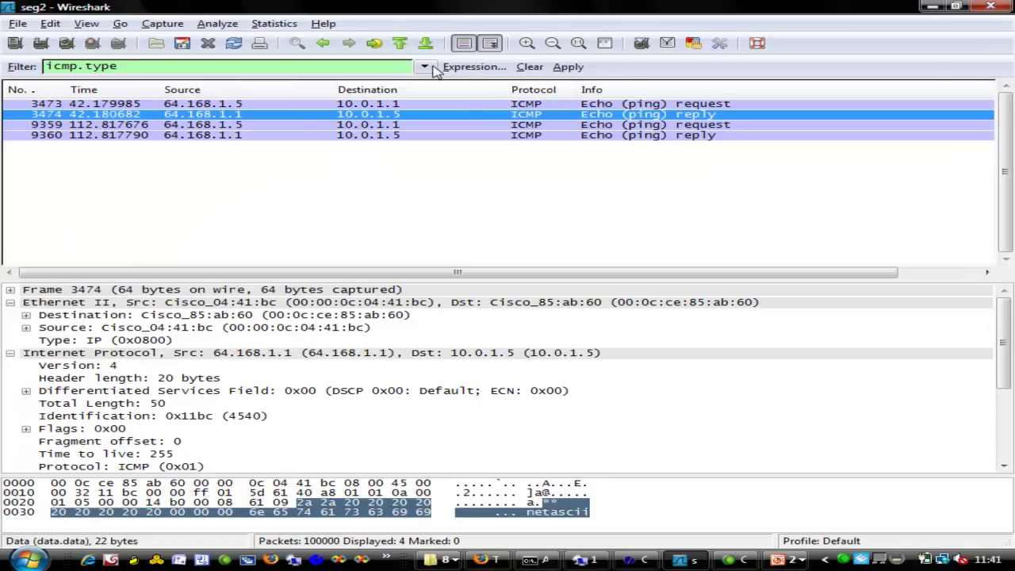
Step: Look through the FTP fields in the filter expression list, including ftp.response and ftp.request, and leave without adding one
{"action": "left_click", "coordinate": [455, 68]}
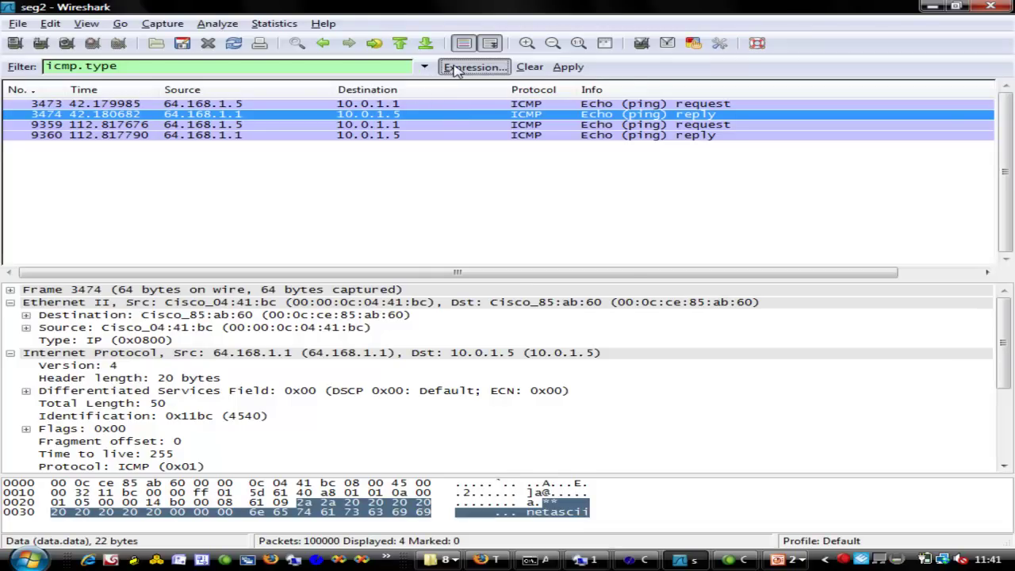
{"action": "left_click", "coordinate": [457, 68]}
{"action": "scroll", "coordinate": [341, 182], "scroll_direction": "down", "scroll_amount": 20}
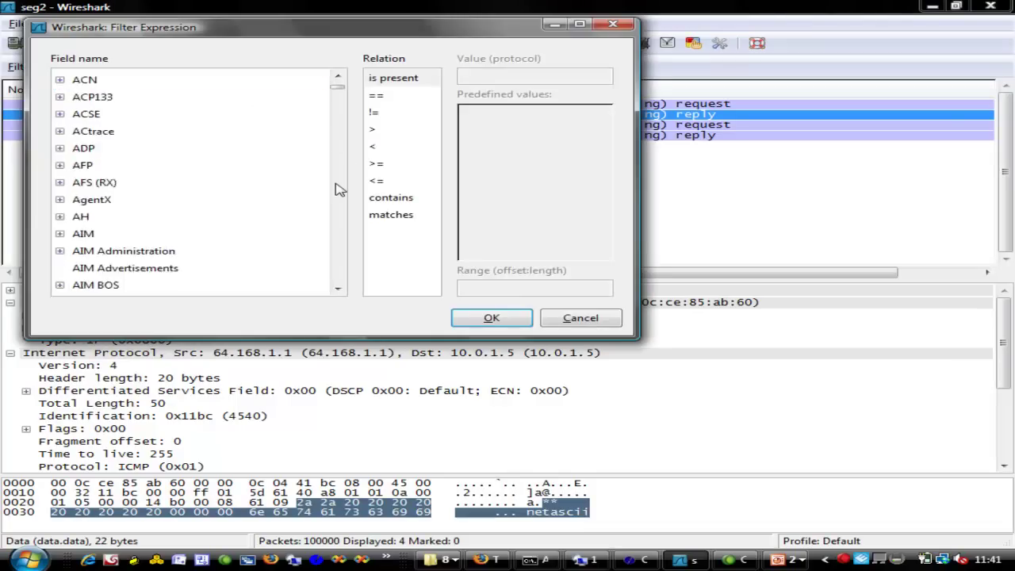
{"action": "left_click_drag", "start_coordinate": [338, 114], "coordinate": [339, 134]}
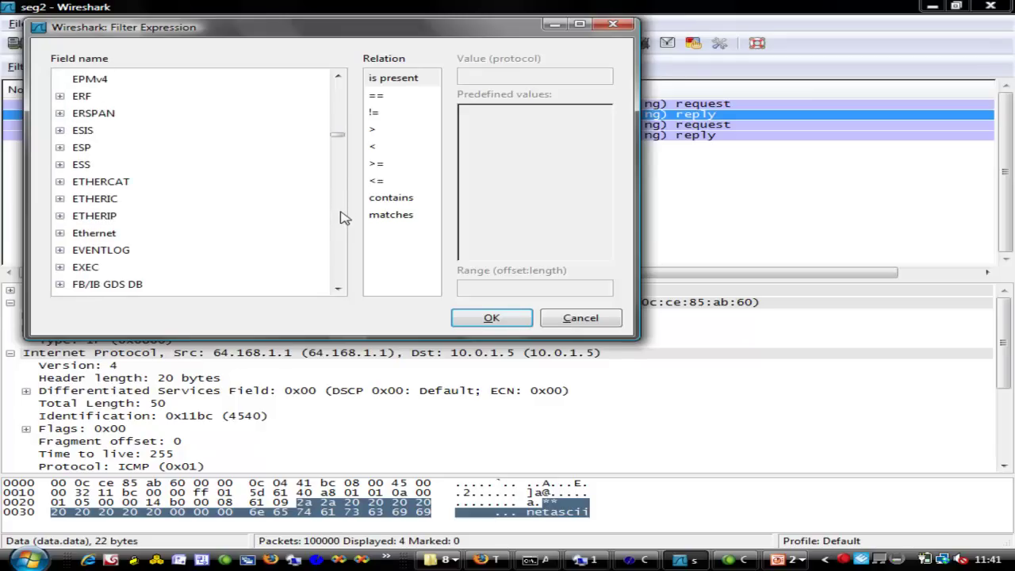
{"action": "scroll", "coordinate": [343, 217], "scroll_direction": "down", "scroll_amount": 4}
{"action": "scroll", "coordinate": [343, 217], "scroll_direction": "down", "scroll_amount": 4}
{"action": "scroll", "coordinate": [343, 218], "scroll_direction": "down", "scroll_amount": 4}
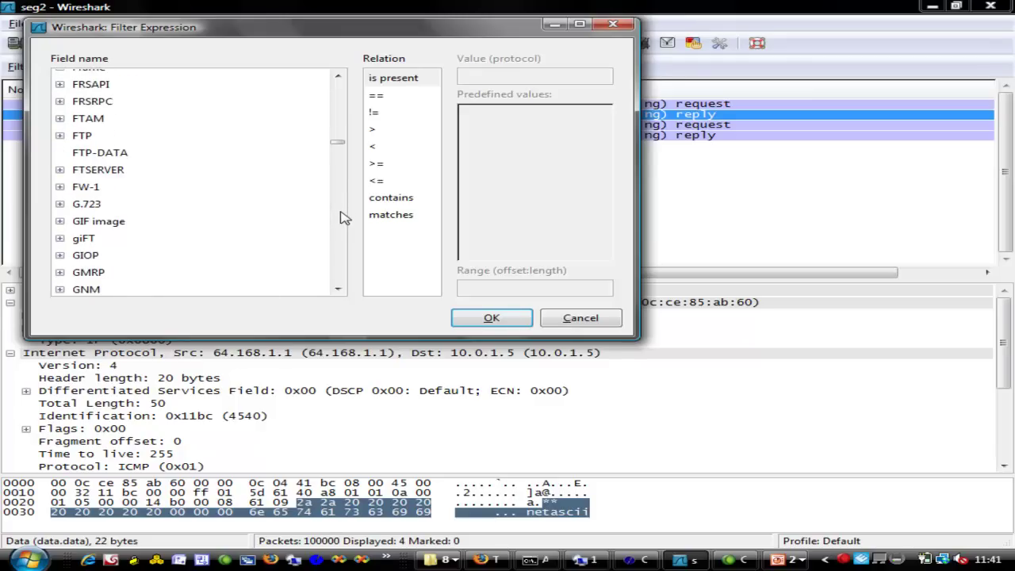
{"action": "left_click", "coordinate": [61, 136]}
{"action": "left_click", "coordinate": [152, 156]}
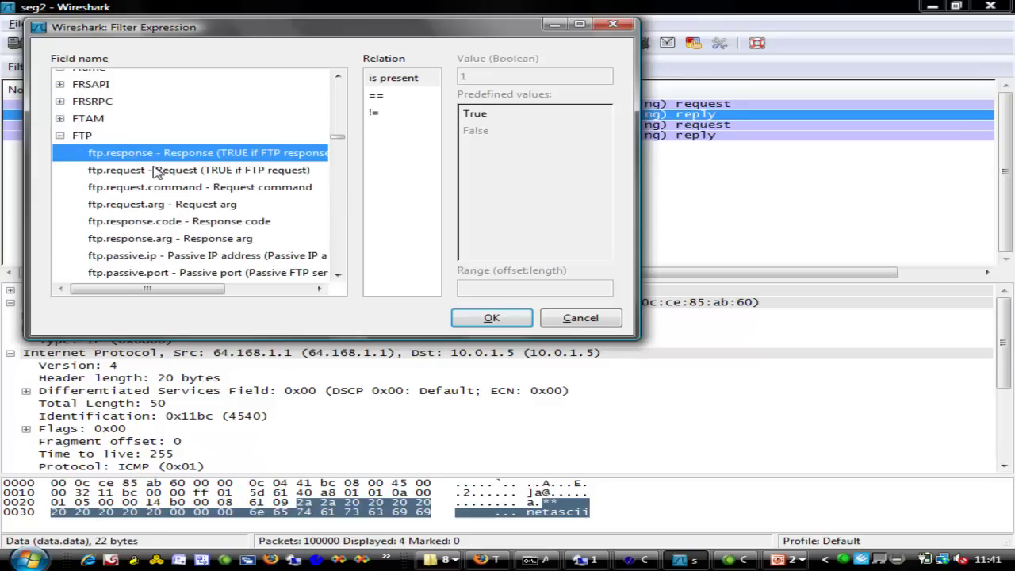
{"action": "left_click", "coordinate": [156, 171]}
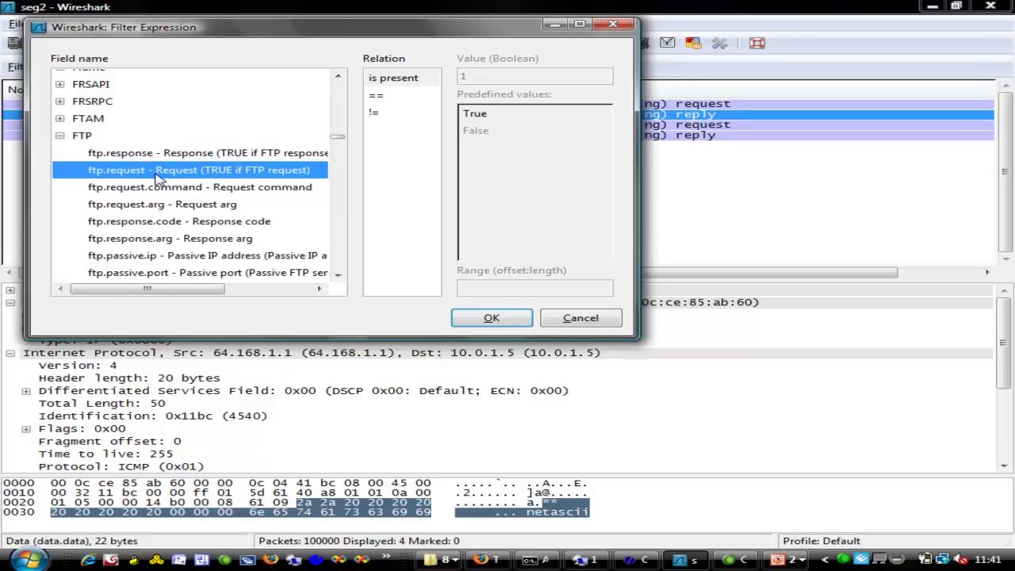
{"action": "left_click", "coordinate": [339, 275]}
{"action": "left_click", "coordinate": [339, 276]}
{"action": "left_click", "coordinate": [340, 275]}
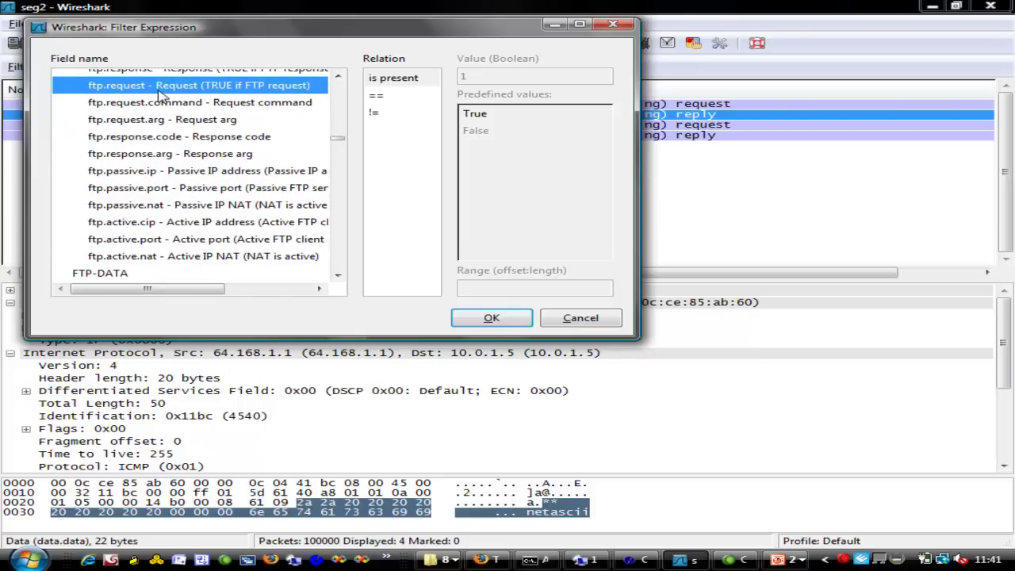
{"action": "left_click", "coordinate": [577, 318]}
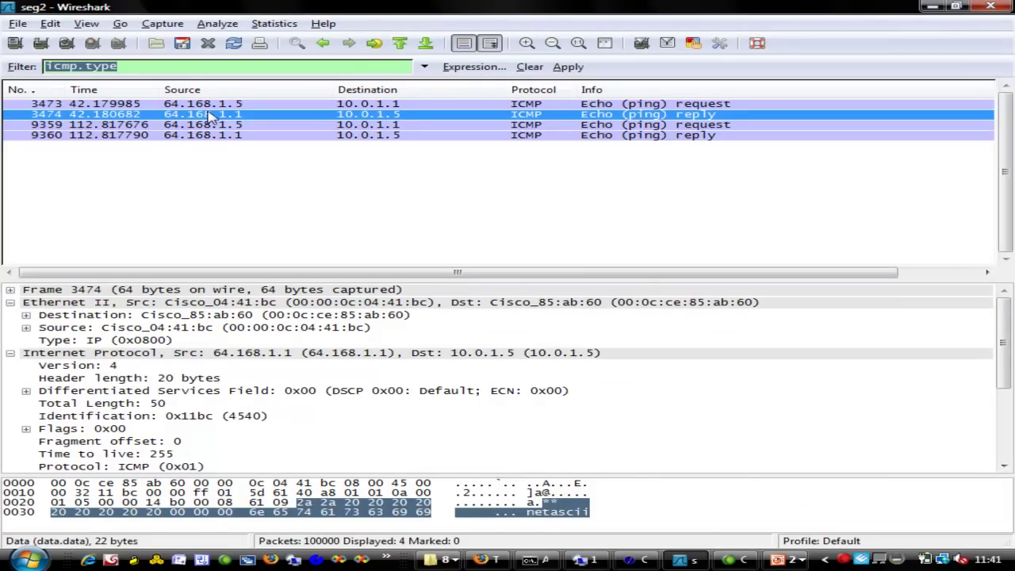
Step: Filter the capture with ftp.request.command=="USER"
{"action": "type", "text": "ftp.req"}
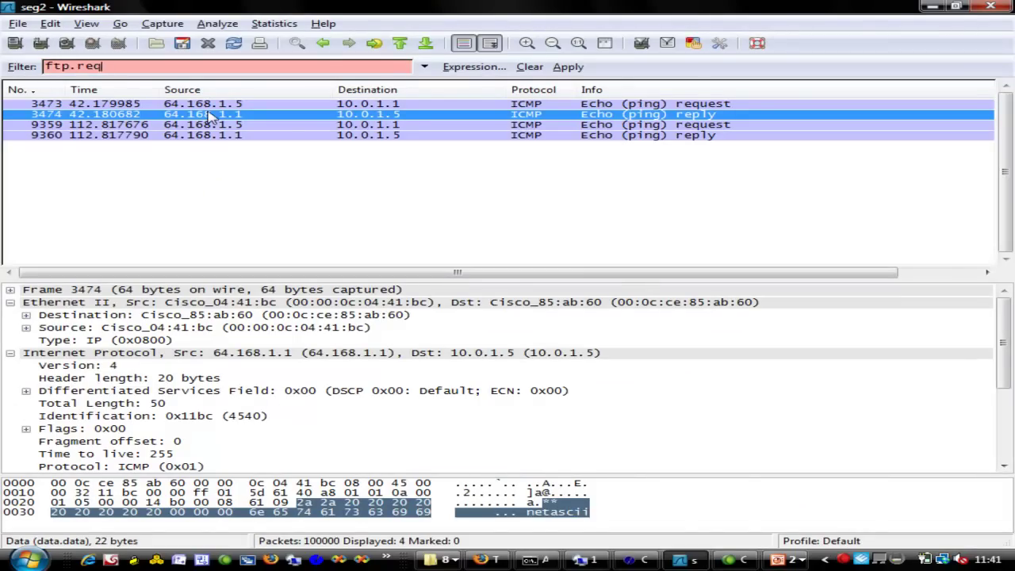
{"action": "type", "text": "uest.command==\"USER\""}
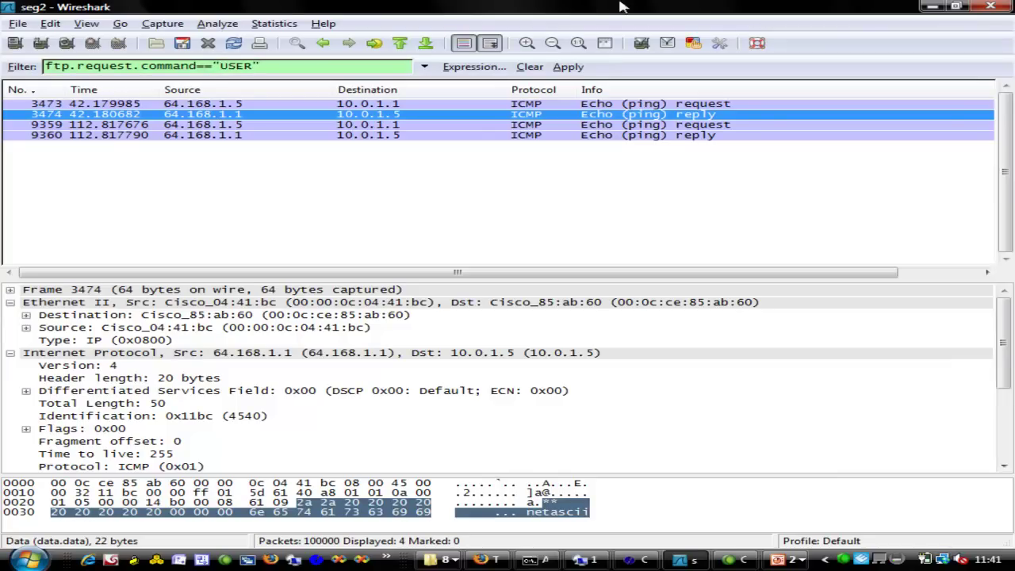
{"action": "left_click", "coordinate": [566, 68]}
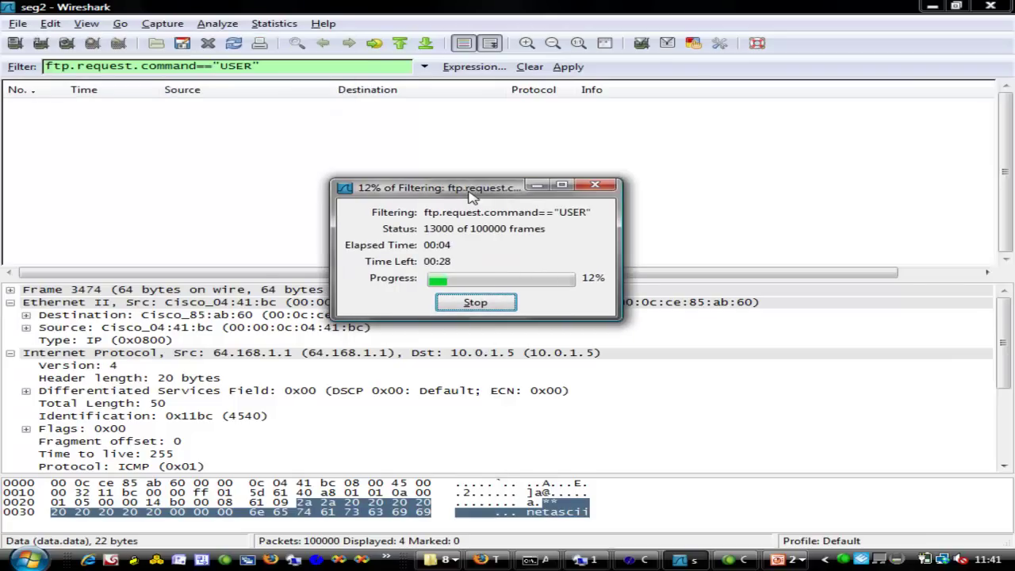
Step: Switch to the PowerPoint slide show, circle the USER anonymous entries in the packet list and draw short lines outward from the circle
{"action": "left_click", "coordinate": [789, 560]}
{"action": "left_click", "coordinate": [793, 519]}
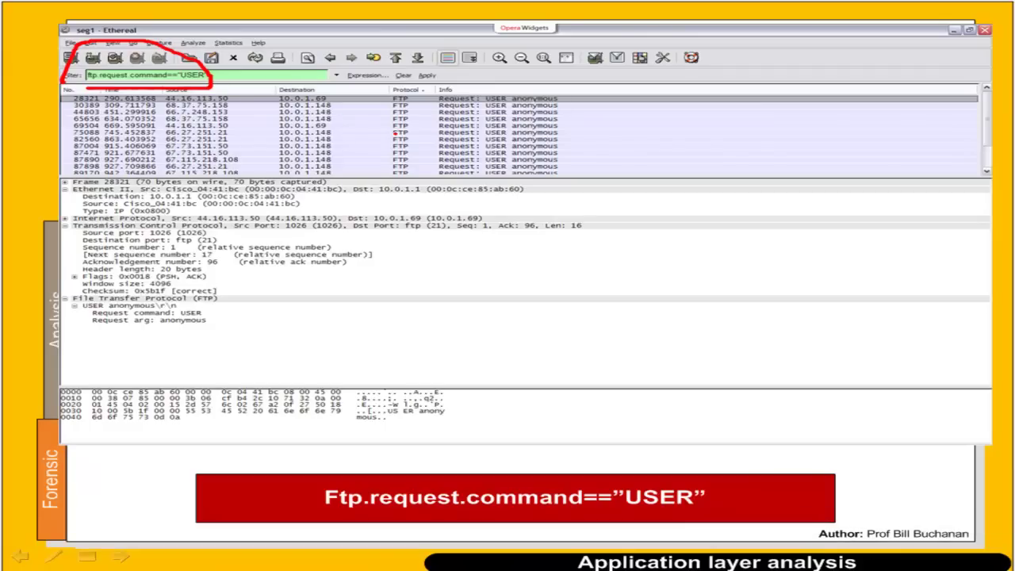
{"action": "mouse_move", "coordinate": [542, 90]}
{"action": "left_mouse_down"}
{"action": "mouse_move", "coordinate": [495, 84]}
{"action": "mouse_move", "coordinate": [457, 140]}
{"action": "mouse_move", "coordinate": [560, 200]}
{"action": "mouse_move", "coordinate": [559, 99]}
{"action": "left_mouse_up"}
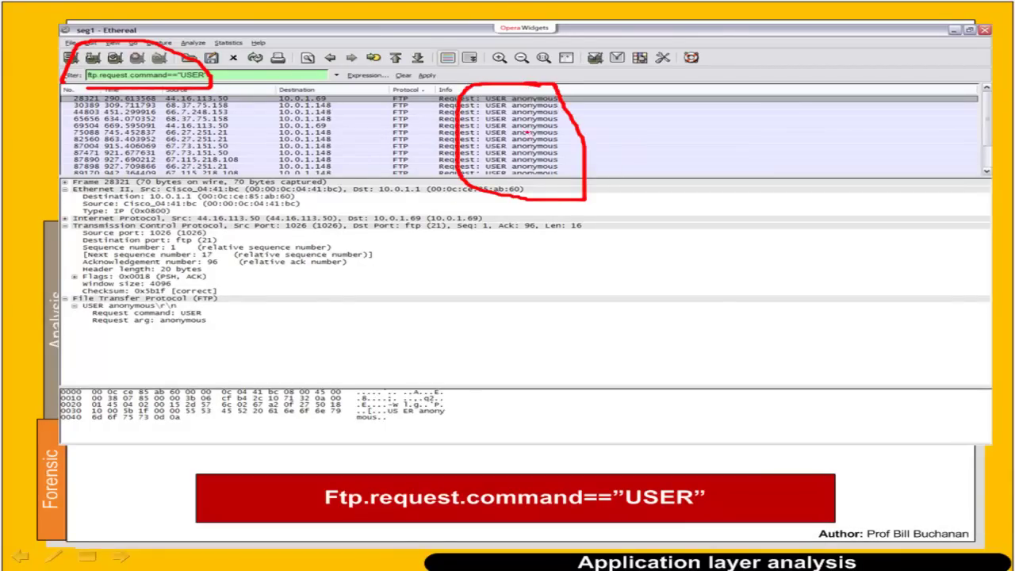
{"action": "left_click_drag", "start_coordinate": [569, 129], "coordinate": [625, 117]}
{"action": "left_click_drag", "start_coordinate": [560, 169], "coordinate": [633, 178]}
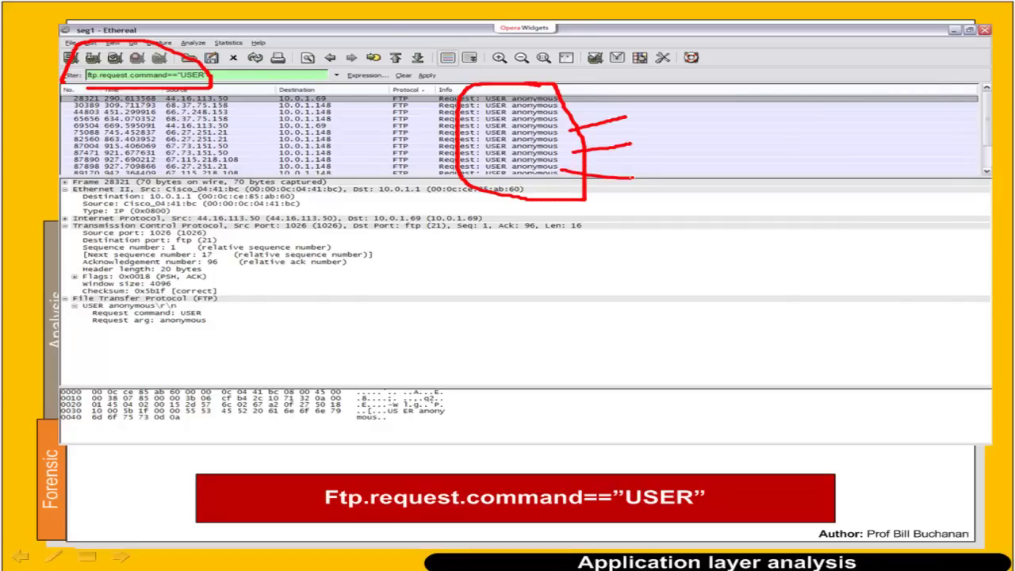
{"action": "left_click_drag", "start_coordinate": [542, 188], "coordinate": [563, 225]}
{"action": "left_click_drag", "start_coordinate": [532, 100], "coordinate": [585, 78]}
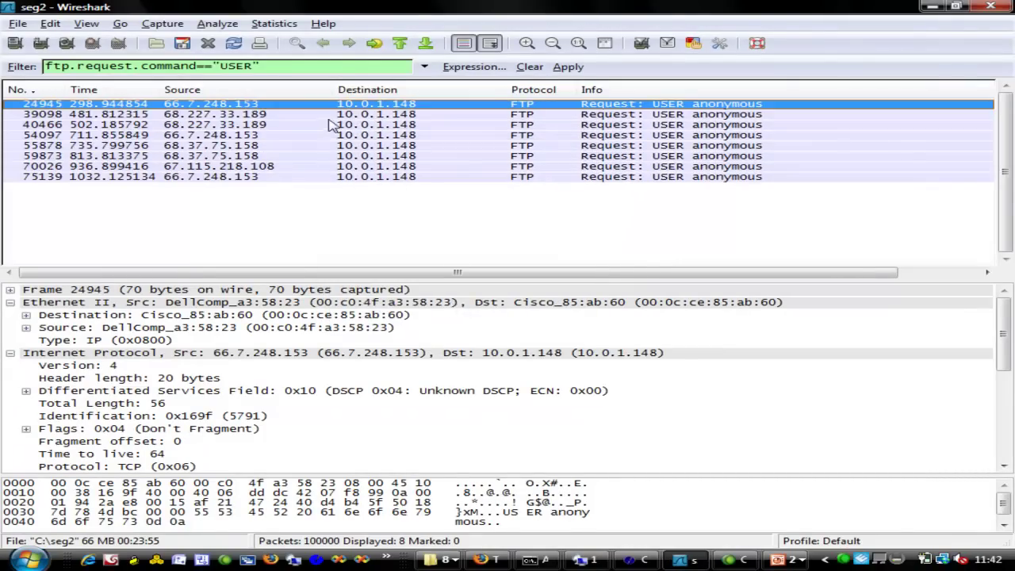
Step: Back in Wireshark, collapse the IP and TCP details of packet 39098 and inspect its FTP request command and argument
{"action": "key", "text": "Down"}
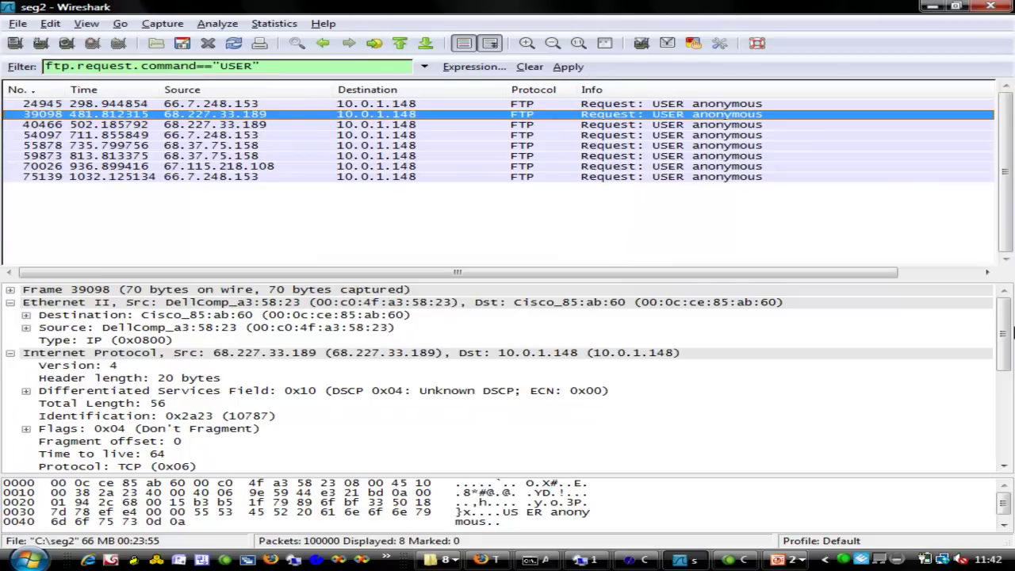
{"action": "left_click", "coordinate": [10, 353]}
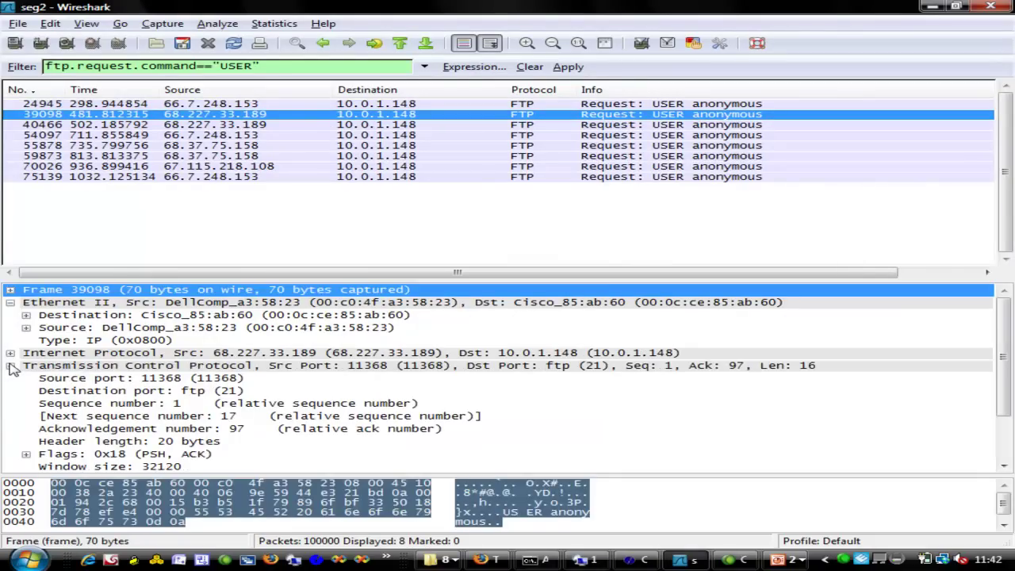
{"action": "left_click", "coordinate": [9, 365]}
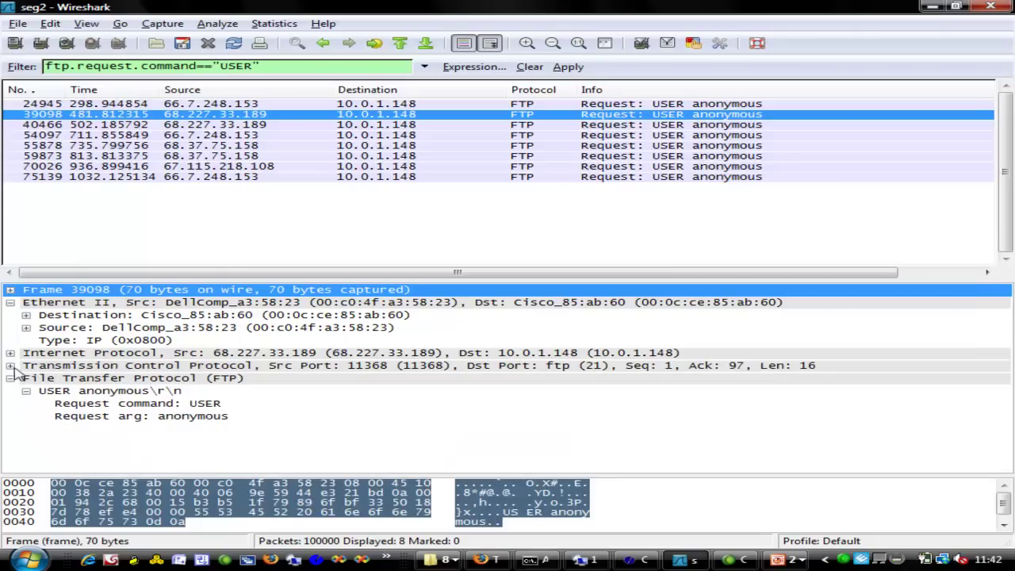
{"action": "left_click", "coordinate": [125, 386]}
{"action": "left_click", "coordinate": [114, 392]}
{"action": "left_click", "coordinate": [132, 404]}
{"action": "left_click", "coordinate": [137, 419]}
{"action": "left_click", "coordinate": [144, 406]}
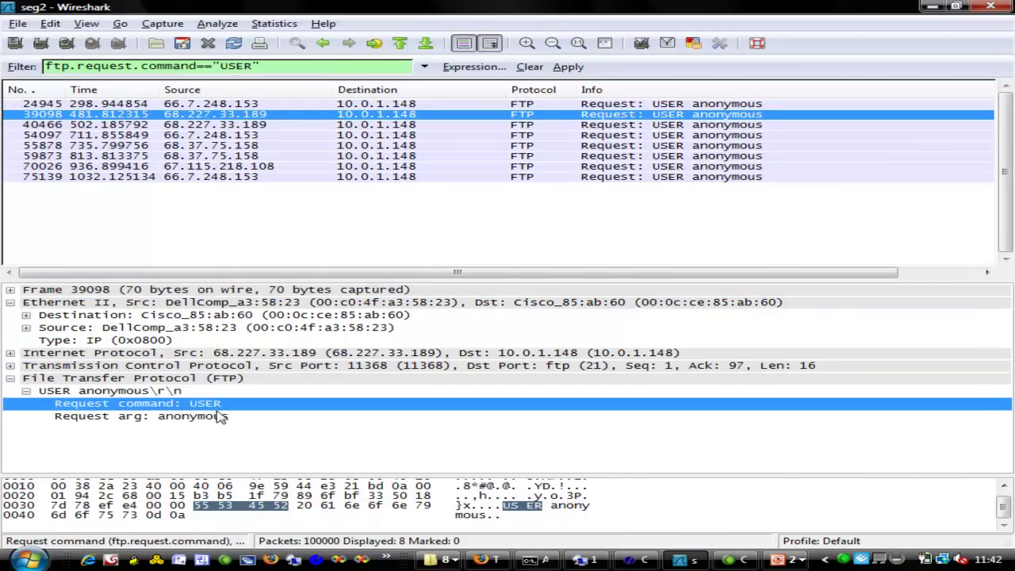
{"action": "left_click", "coordinate": [92, 418]}
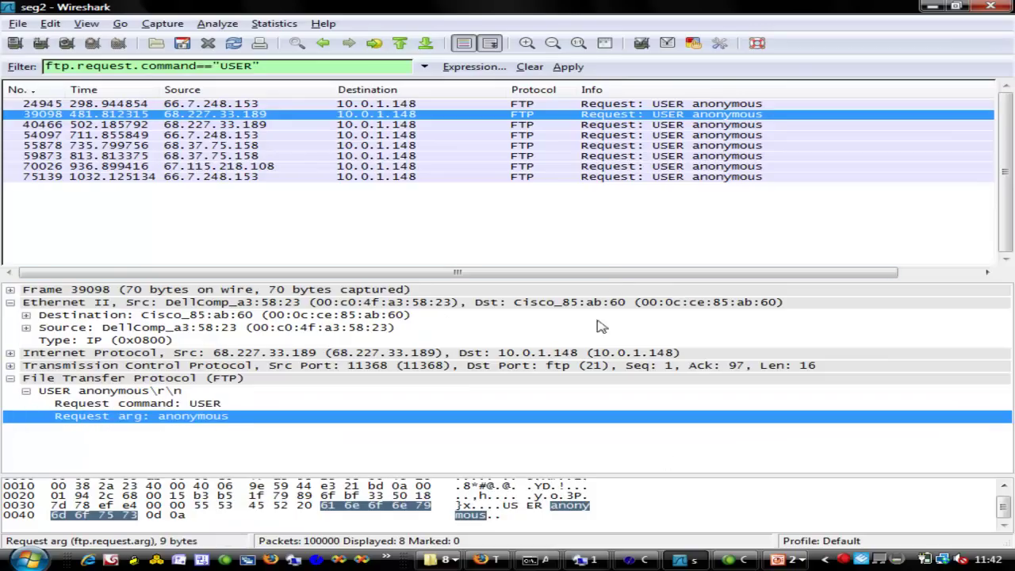
Step: Follow the TCP stream of the first FTP USER request, packet 24945
{"action": "left_click", "coordinate": [661, 125]}
{"action": "left_click", "coordinate": [656, 136]}
{"action": "left_click", "coordinate": [650, 156]}
{"action": "left_click", "coordinate": [645, 145]}
{"action": "left_click", "coordinate": [636, 104]}
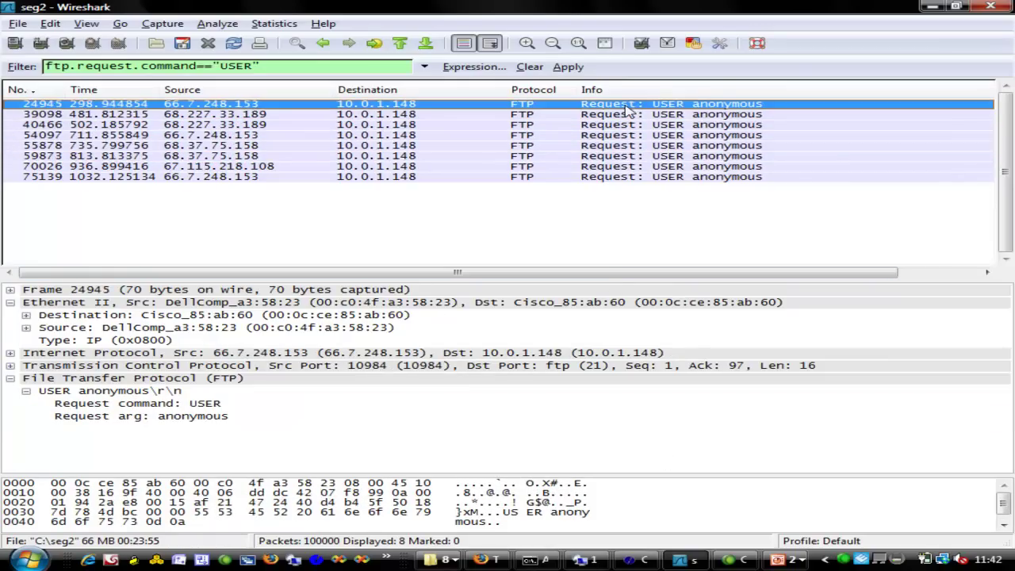
{"action": "right_click", "coordinate": [626, 106]}
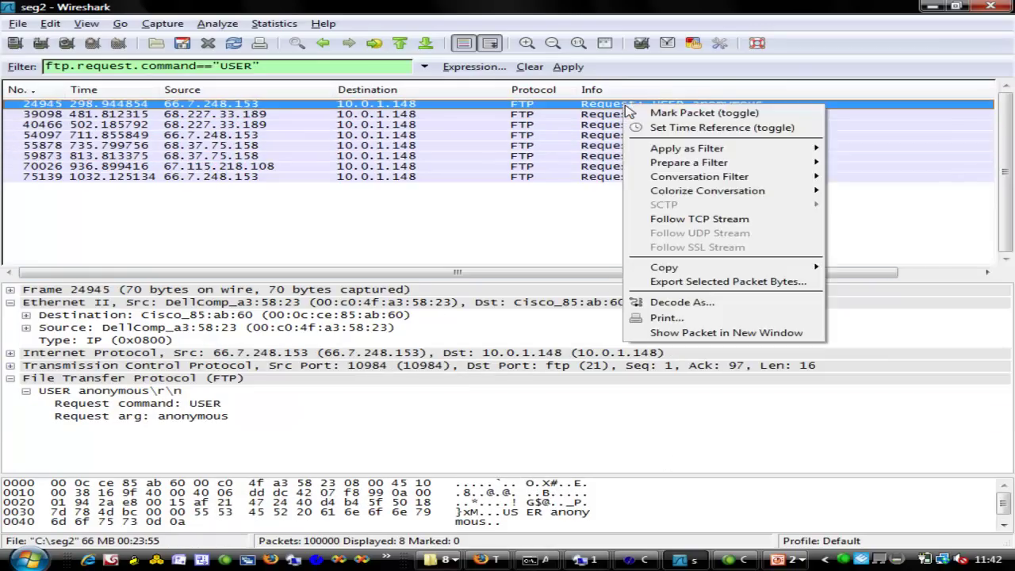
{"action": "left_click", "coordinate": [697, 220]}
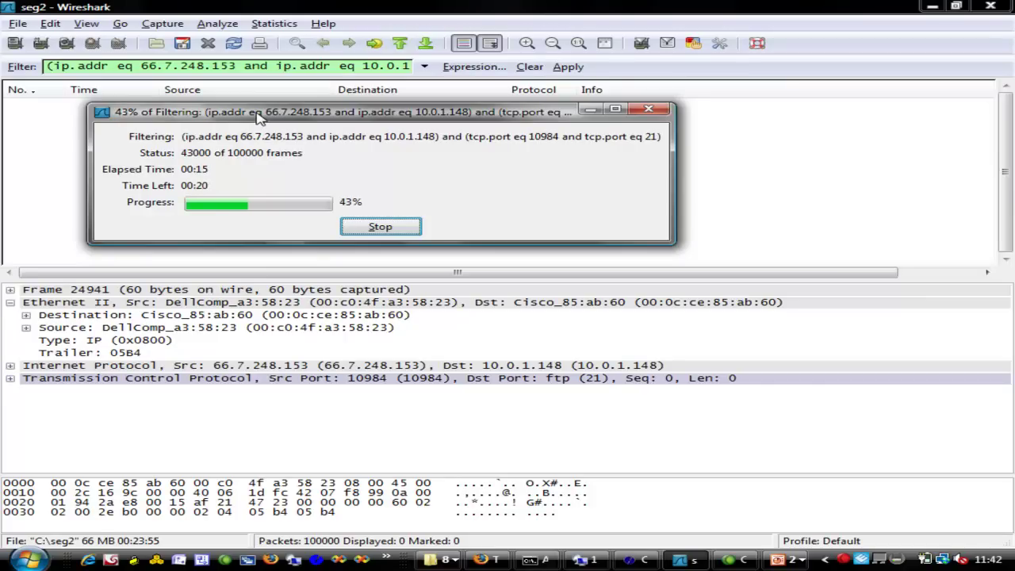
{"action": "left_click_drag", "start_coordinate": [260, 117], "coordinate": [423, 63]}
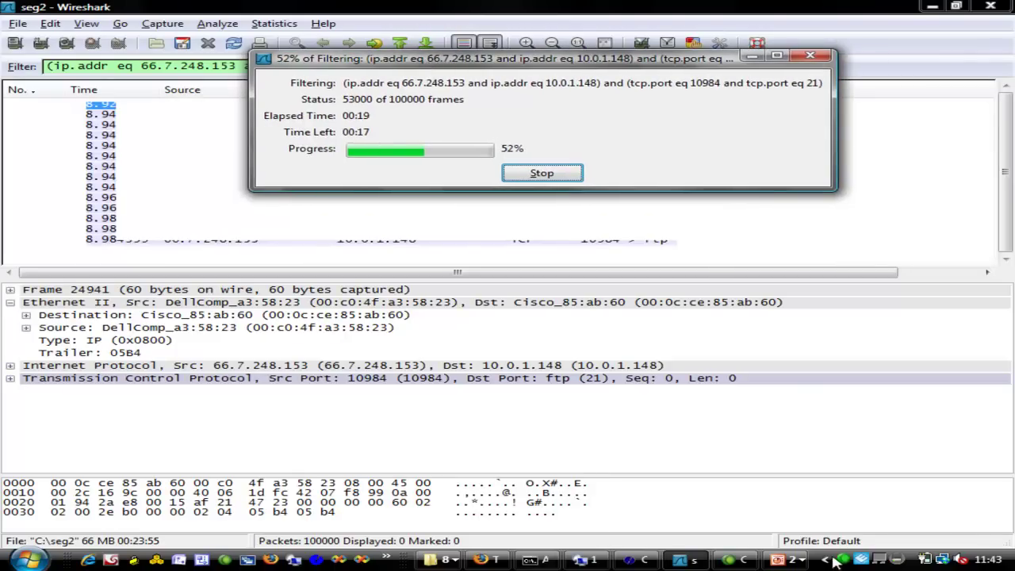
Step: Switch to the PowerPoint slide show, advance to the Ftp.request.command!="USER" slide, circle the != and bracket the listed FTP requests
{"action": "left_click", "coordinate": [785, 560]}
{"action": "left_click", "coordinate": [793, 460]}
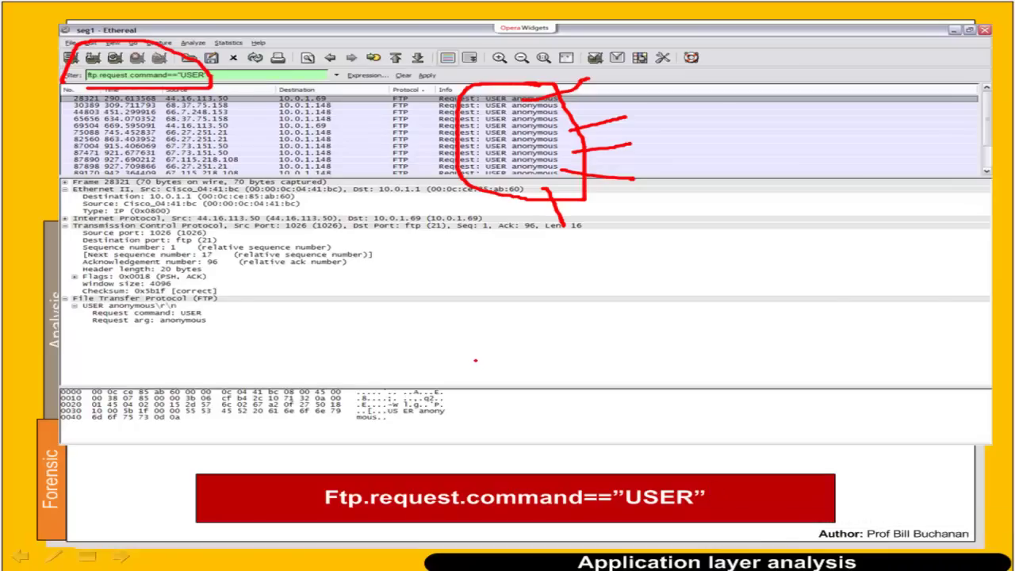
{"action": "key", "text": "Page_Down"}
{"action": "mouse_move", "coordinate": [628, 478]}
{"action": "left_mouse_down"}
{"action": "mouse_move", "coordinate": [572, 490]}
{"action": "mouse_move", "coordinate": [621, 481]}
{"action": "left_mouse_up"}
{"action": "mouse_move", "coordinate": [463, 81]}
{"action": "left_mouse_down"}
{"action": "mouse_move", "coordinate": [442, 129]}
{"action": "mouse_move", "coordinate": [481, 189]}
{"action": "left_mouse_up"}
{"action": "mouse_move", "coordinate": [585, 86]}
{"action": "left_mouse_down"}
{"action": "mouse_move", "coordinate": [647, 99]}
{"action": "mouse_move", "coordinate": [611, 183]}
{"action": "left_mouse_up"}
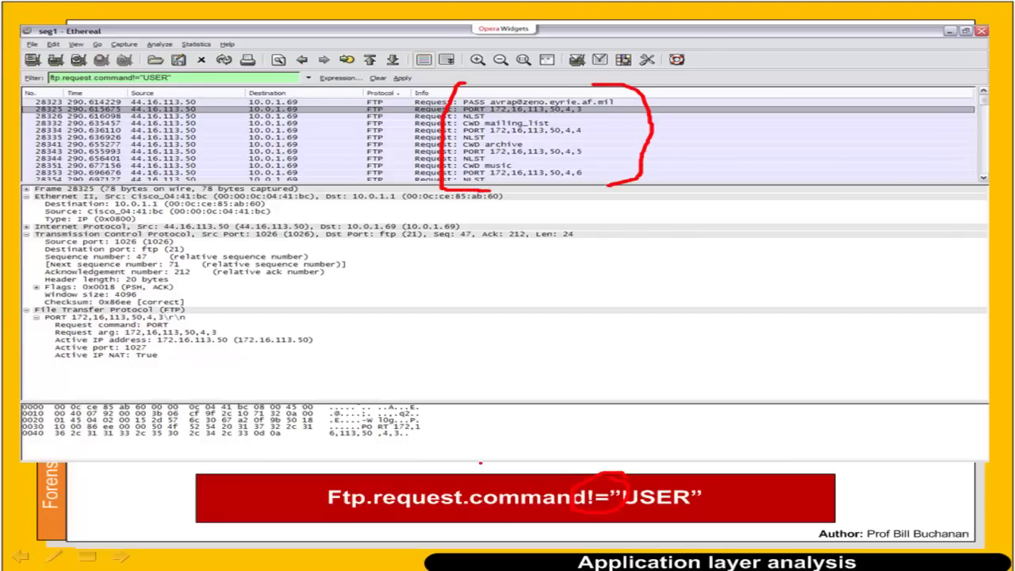
{"action": "key", "text": "Right"}
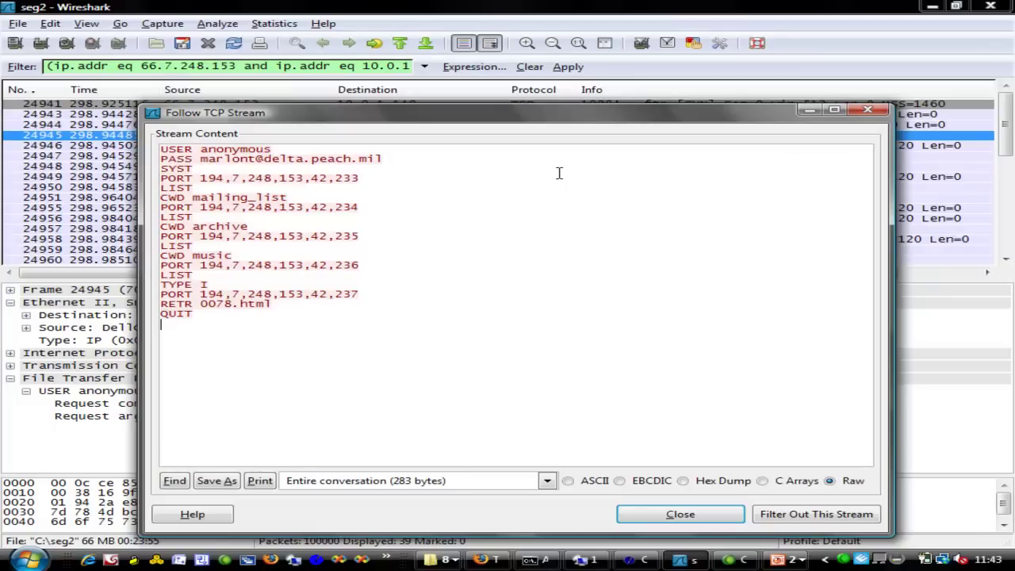
Step: Back in Wireshark, highlight the USER and PASS lines of the followed stream and the SYST and first PORT lines
{"action": "left_click_drag", "start_coordinate": [240, 329], "coordinate": [161, 149]}
{"action": "left_click", "coordinate": [252, 255]}
{"action": "left_click_drag", "start_coordinate": [390, 159], "coordinate": [160, 149]}
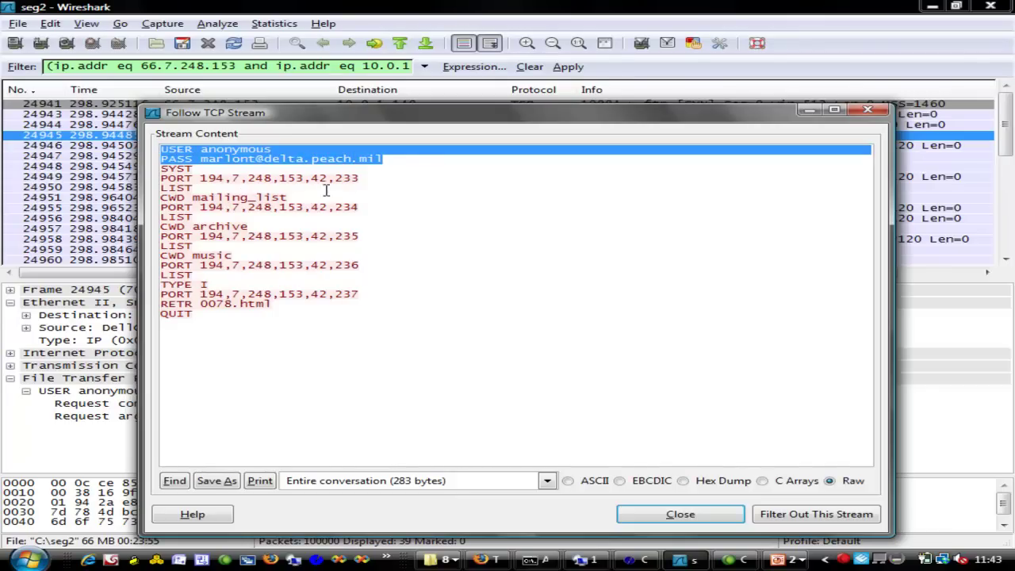
{"action": "left_click_drag", "start_coordinate": [361, 179], "coordinate": [159, 168]}
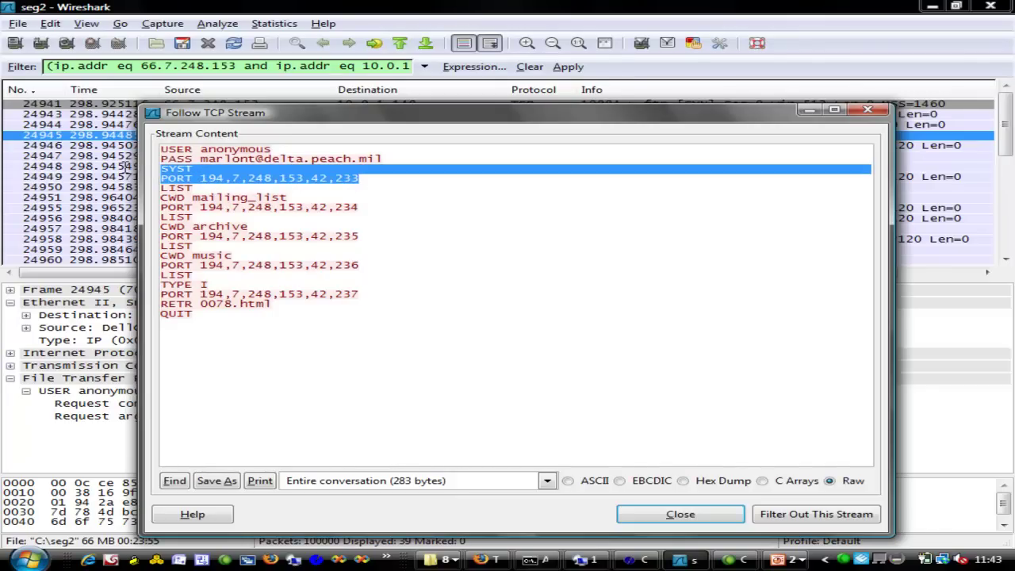
Step: Examine the stream's LIST commands and its directory changes to mailing_list and archive
{"action": "left_click", "coordinate": [227, 188]}
{"action": "left_click_drag", "start_coordinate": [360, 208], "coordinate": [140, 199]}
{"action": "mouse_move", "coordinate": [260, 201]}
{"action": "left_mouse_down"}
{"action": "mouse_move", "coordinate": [299, 203]}
{"action": "mouse_move", "coordinate": [262, 202]}
{"action": "left_mouse_up"}
{"action": "left_click", "coordinate": [197, 198]}
{"action": "triple_click", "coordinate": [198, 227]}
{"action": "left_click", "coordinate": [201, 228]}
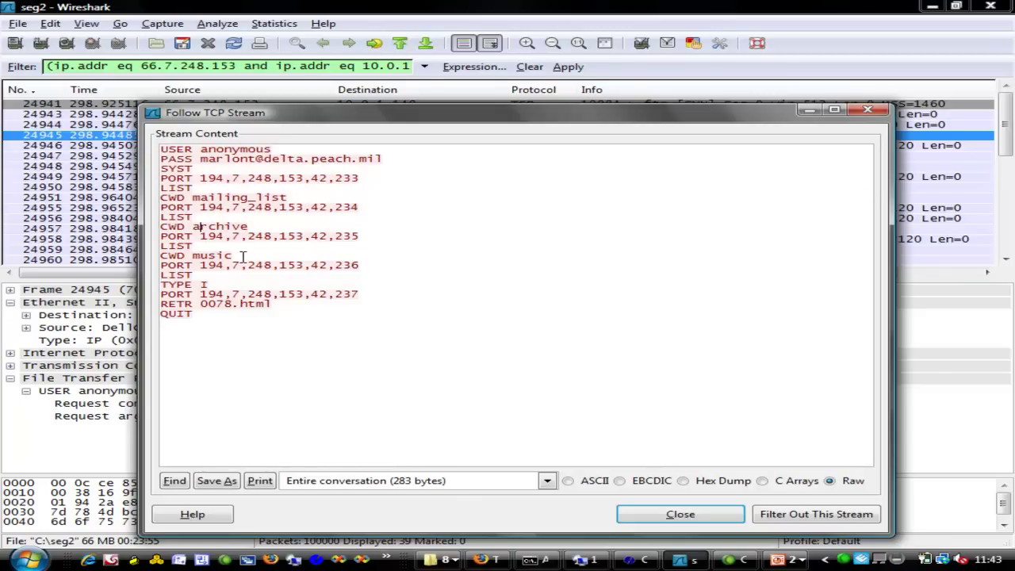
{"action": "double_click", "coordinate": [189, 275]}
Step: Highlight the RETR 0078.html and QUIT commands at the end of the stream, and close the stream window
{"action": "left_click", "coordinate": [306, 304]}
{"action": "left_click_drag", "start_coordinate": [277, 303], "coordinate": [150, 303]}
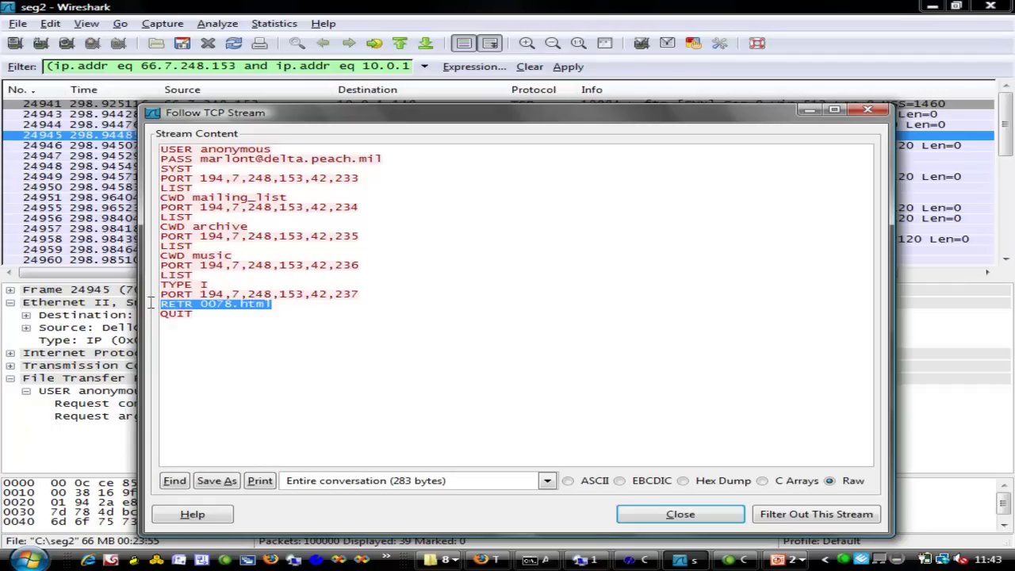
{"action": "left_click", "coordinate": [230, 303]}
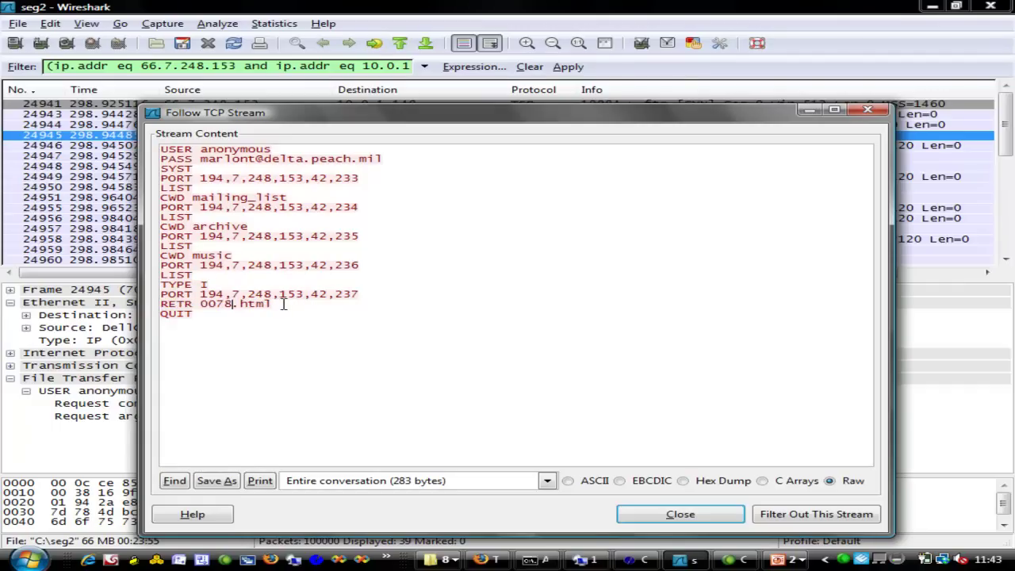
{"action": "left_click_drag", "start_coordinate": [282, 304], "coordinate": [200, 304]}
{"action": "left_click", "coordinate": [639, 415]}
{"action": "left_click_drag", "start_coordinate": [202, 314], "coordinate": [158, 304]}
{"action": "left_click", "coordinate": [868, 110]}
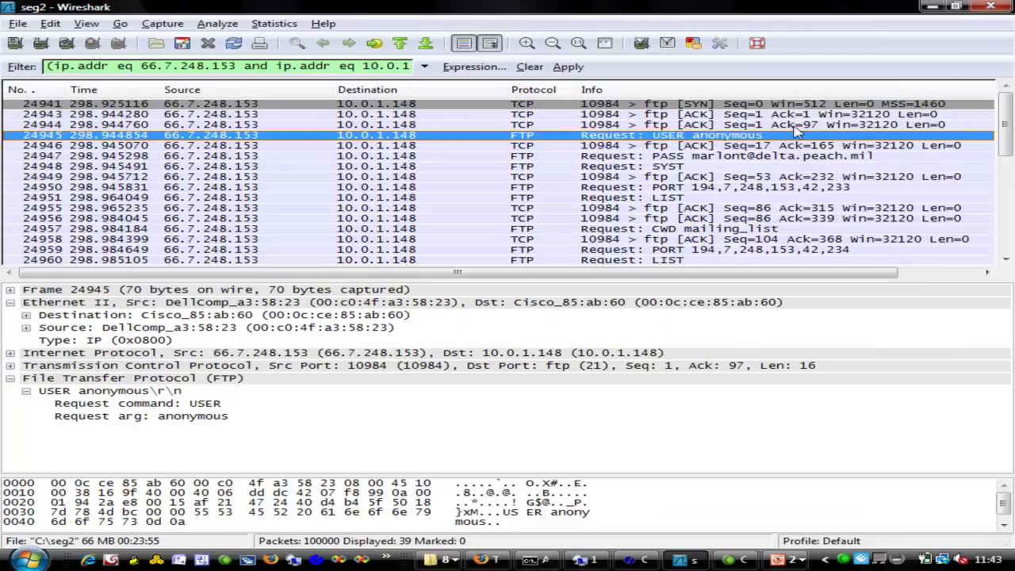
Step: Select the SYST request, packet 24948, and look through the remaining packets of the FTP conversation
{"action": "left_click", "coordinate": [663, 166]}
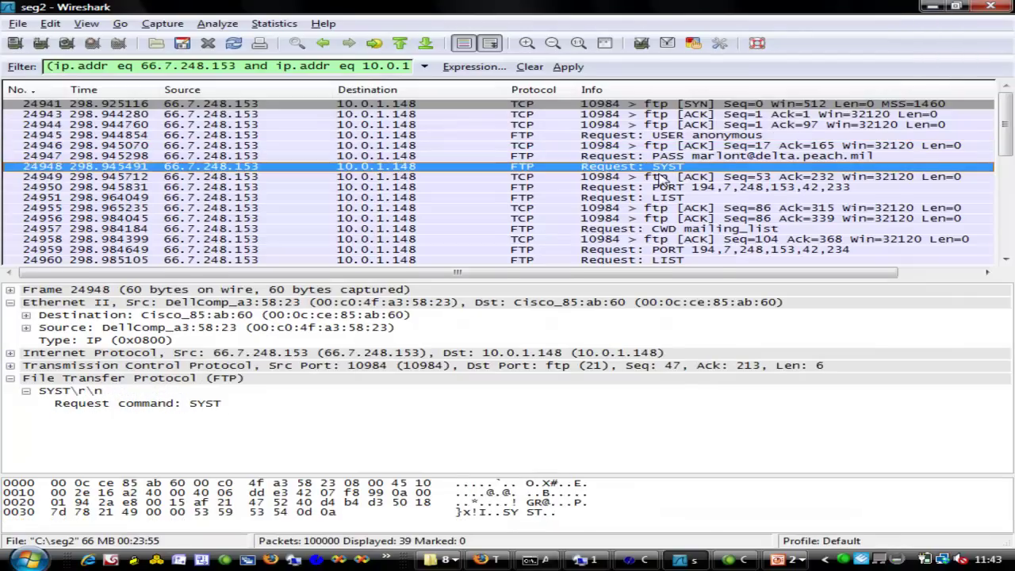
{"action": "scroll", "coordinate": [655, 184], "scroll_direction": "down", "scroll_amount": 7}
{"action": "scroll", "coordinate": [655, 184], "scroll_direction": "down", "scroll_amount": 1}
{"action": "scroll", "coordinate": [642, 178], "scroll_direction": "up", "scroll_amount": 8}
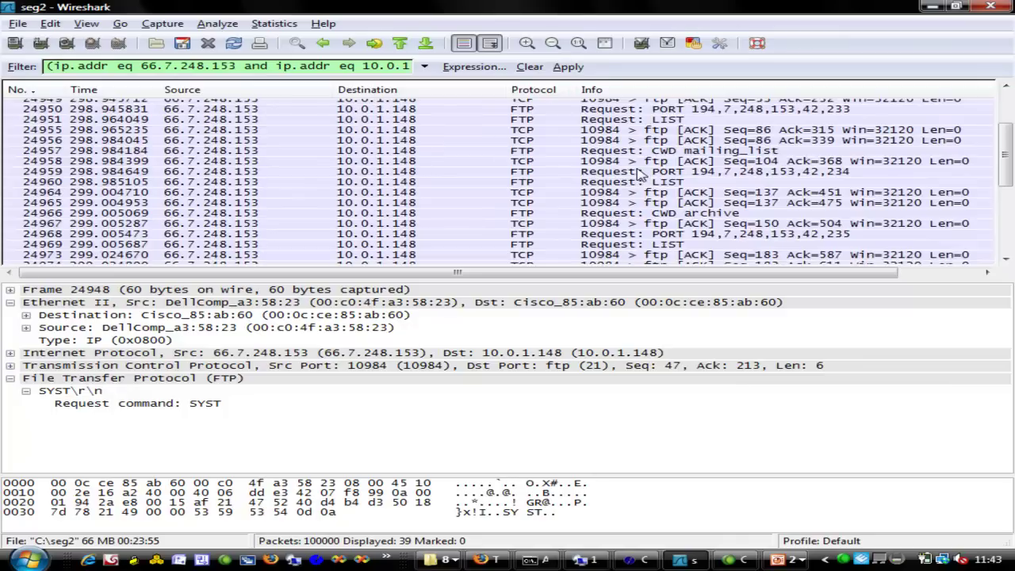
Step: Select the PASS request, packet 24947, in the filtered FTP conversation
{"action": "left_click", "coordinate": [646, 146]}
{"action": "left_click", "coordinate": [650, 156]}
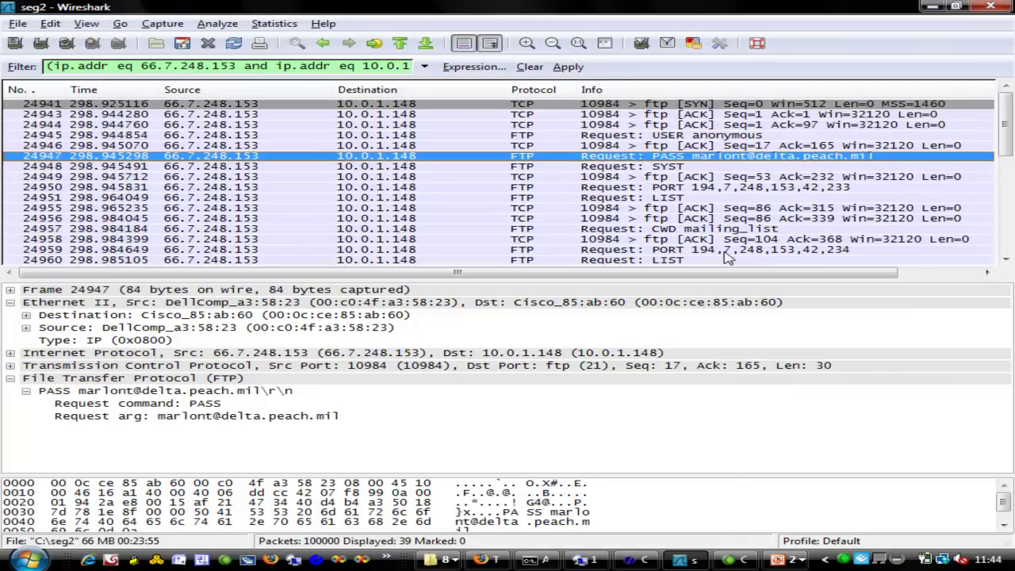
Step: Switch to the PowerPoint slide show and draw pen strokes over the followed stream's text and the next slide's FTP packet list
{"action": "key", "text": "alt+Tab"}
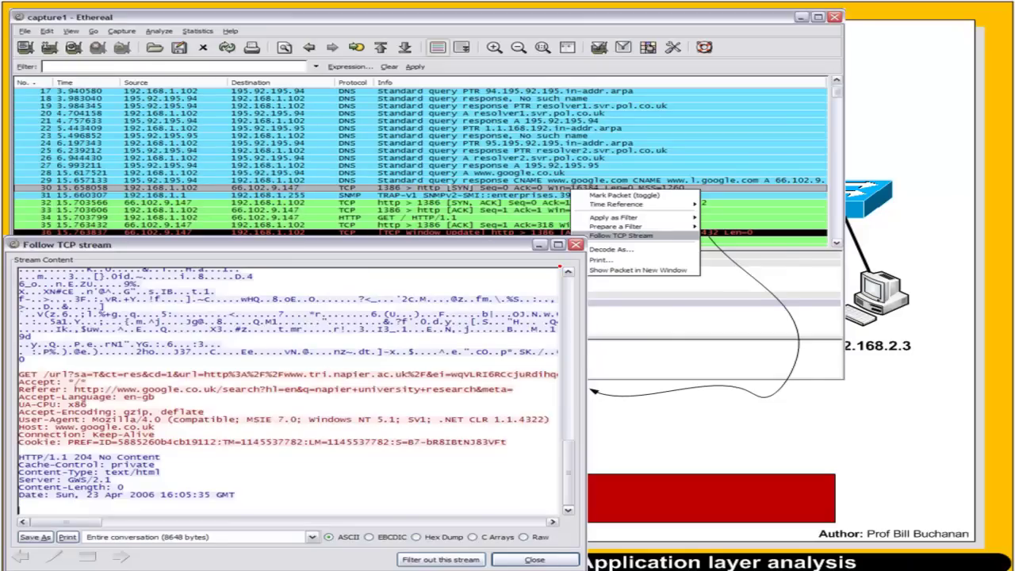
{"action": "mouse_move", "coordinate": [81, 299]}
{"action": "left_mouse_down"}
{"action": "mouse_move", "coordinate": [119, 333]}
{"action": "mouse_move", "coordinate": [136, 497]}
{"action": "left_mouse_up"}
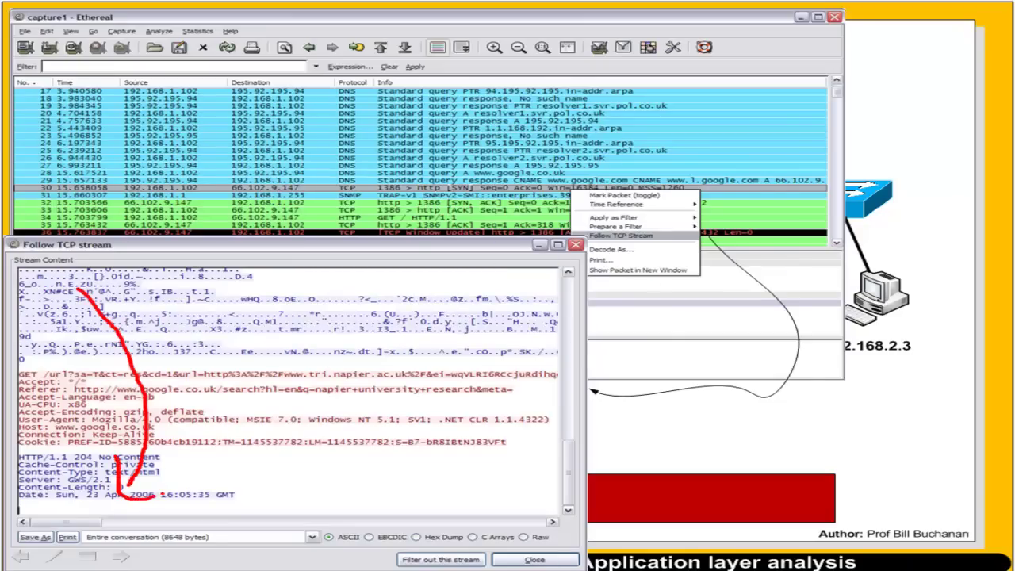
{"action": "left_click_drag", "start_coordinate": [212, 380], "coordinate": [236, 420]}
{"action": "key", "text": "Right"}
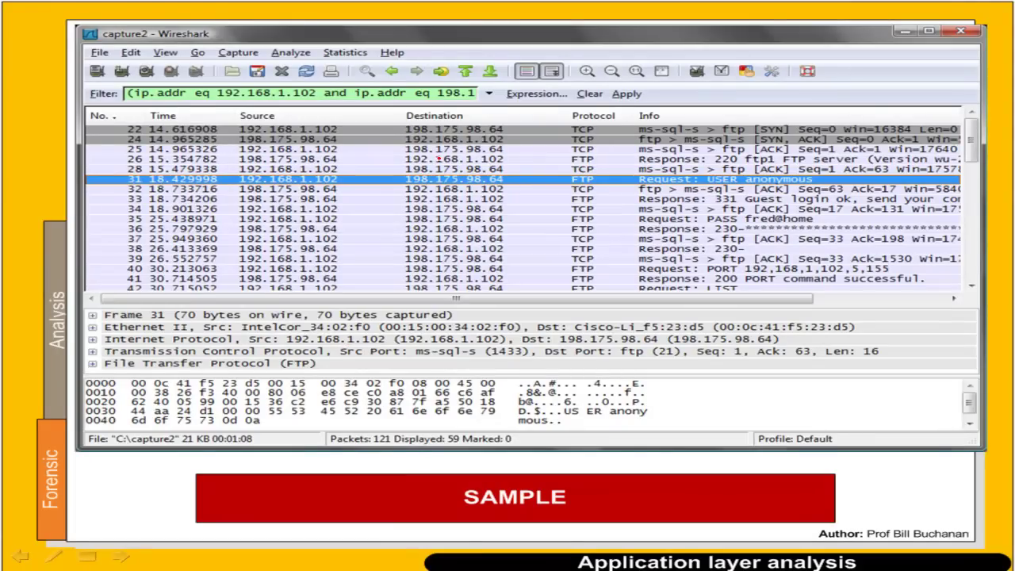
{"action": "mouse_move", "coordinate": [739, 138]}
{"action": "left_mouse_down"}
{"action": "mouse_move", "coordinate": [734, 207]}
{"action": "mouse_move", "coordinate": [713, 264]}
{"action": "left_mouse_up"}
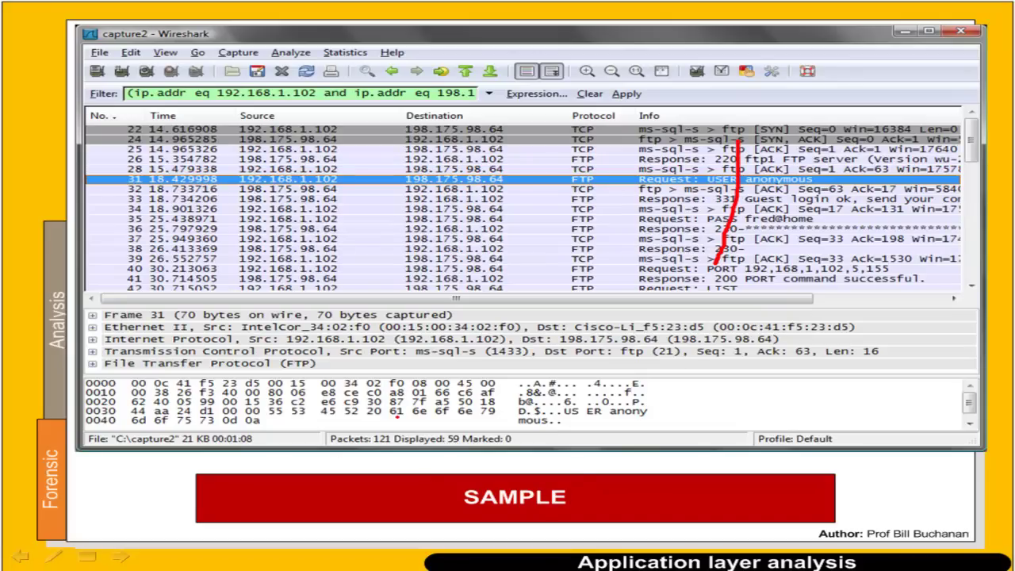
Step: Switch back to Wireshark, open the recent capture C:\capture2 and clear the display filter
{"action": "key", "text": "alt+Tab"}
{"action": "left_click", "coordinate": [17, 23]}
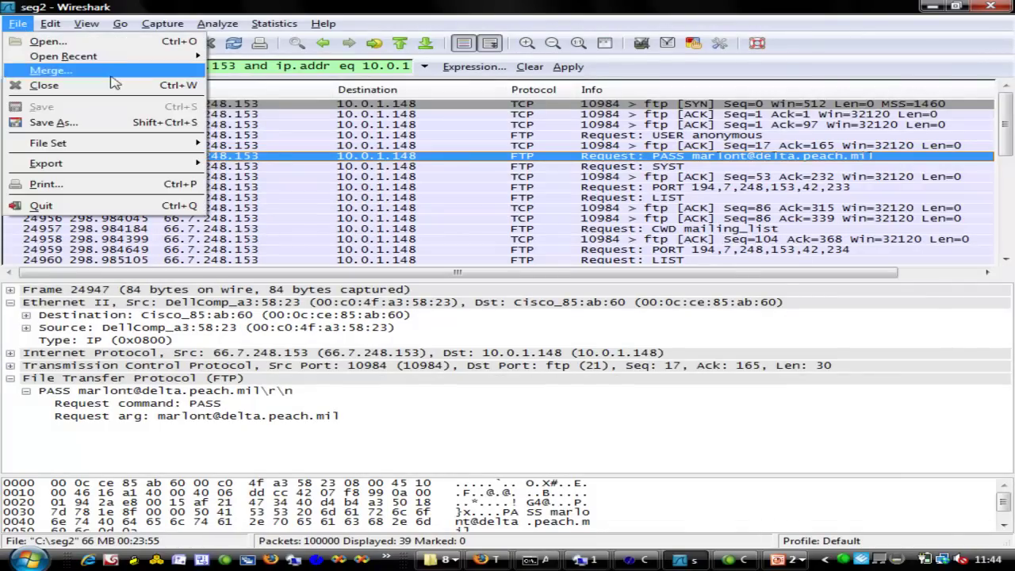
{"action": "mouse_move", "coordinate": [124, 57]}
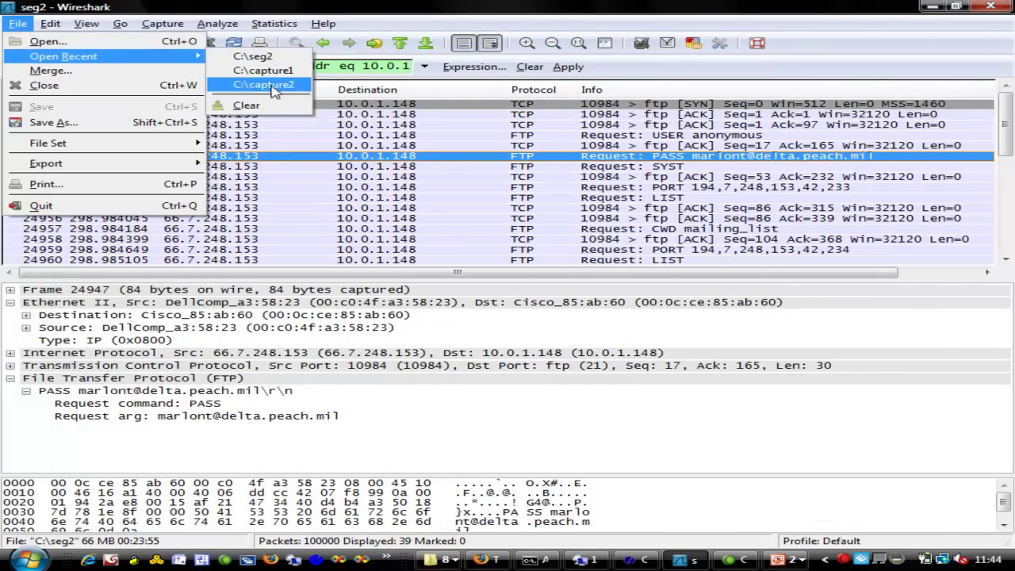
{"action": "left_click", "coordinate": [272, 91]}
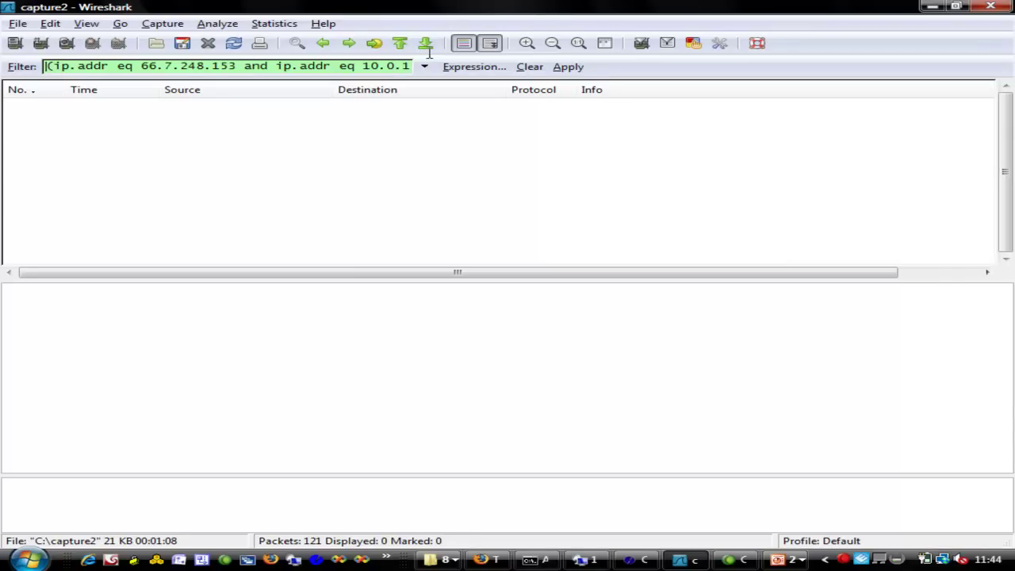
{"action": "key", "text": "ctrl+a"}
{"action": "key", "text": "BackSpace"}
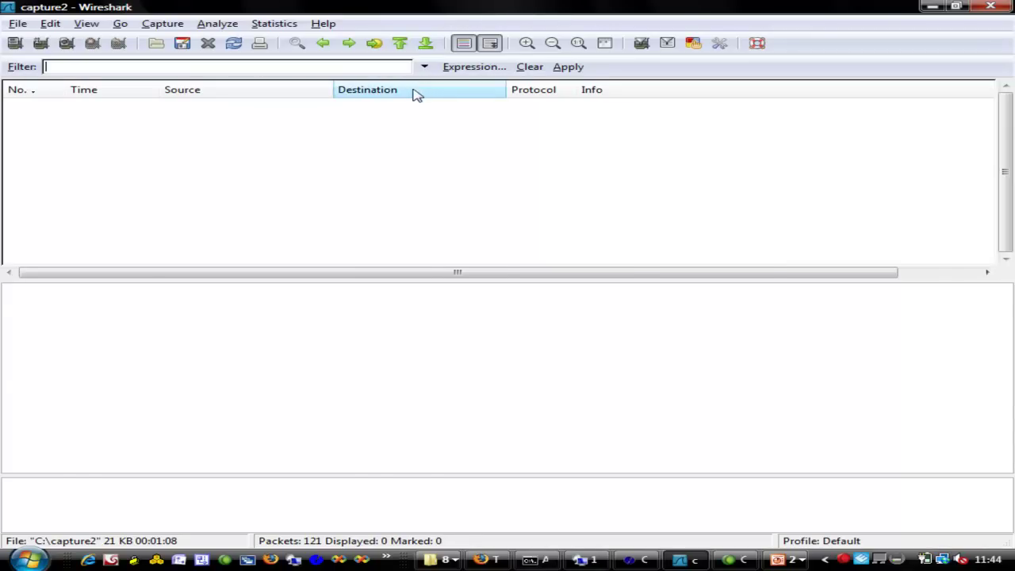
{"action": "key", "text": "Return"}
Step: Follow the TCP stream of packet 22, the SYN from 192.168.1.102 to the FTP server
{"action": "scroll", "coordinate": [568, 171], "scroll_direction": "down", "scroll_amount": 8}
{"action": "scroll", "coordinate": [568, 171], "scroll_direction": "up", "scroll_amount": 3}
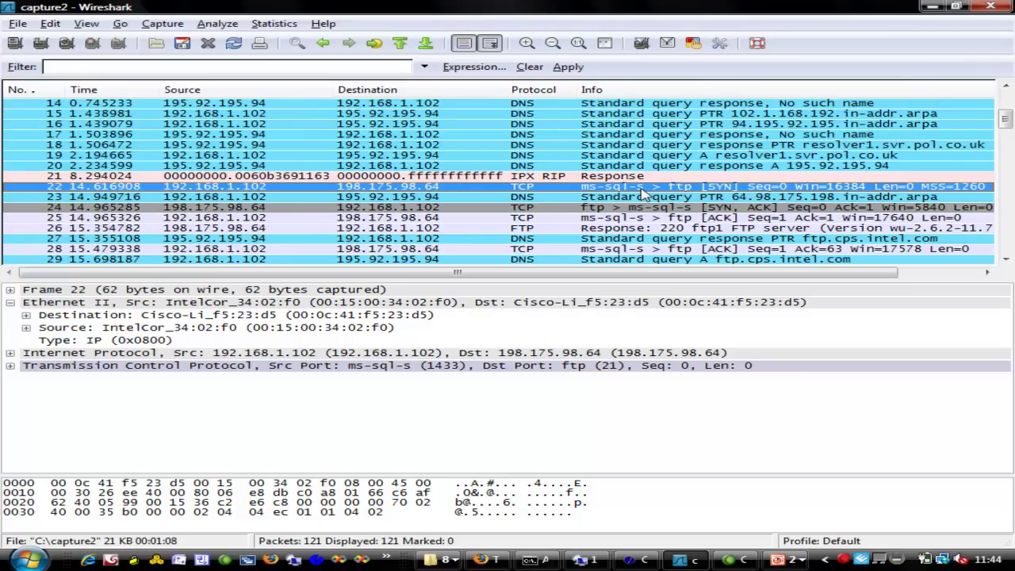
{"action": "right_click", "coordinate": [644, 193]}
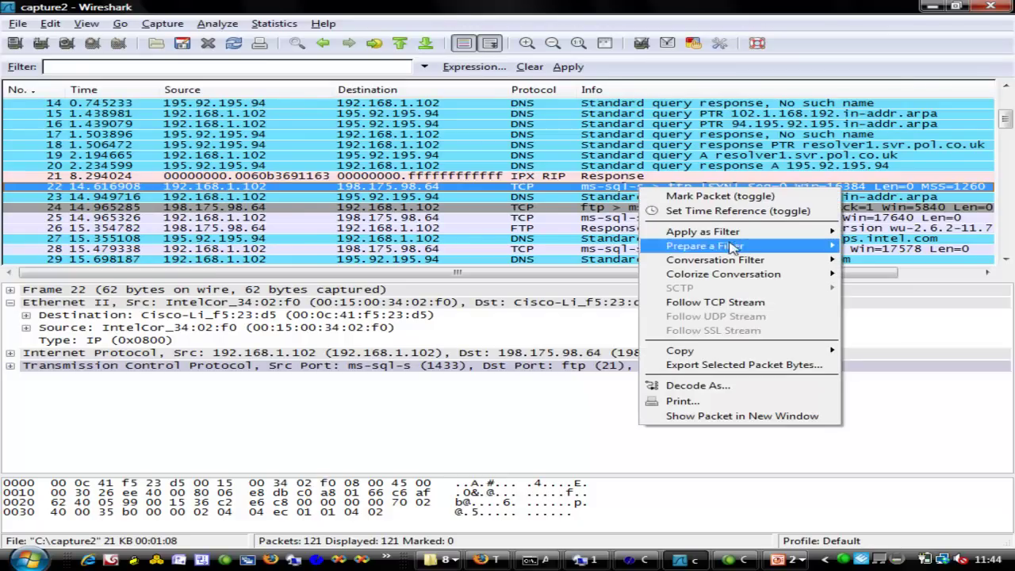
{"action": "left_click", "coordinate": [730, 303]}
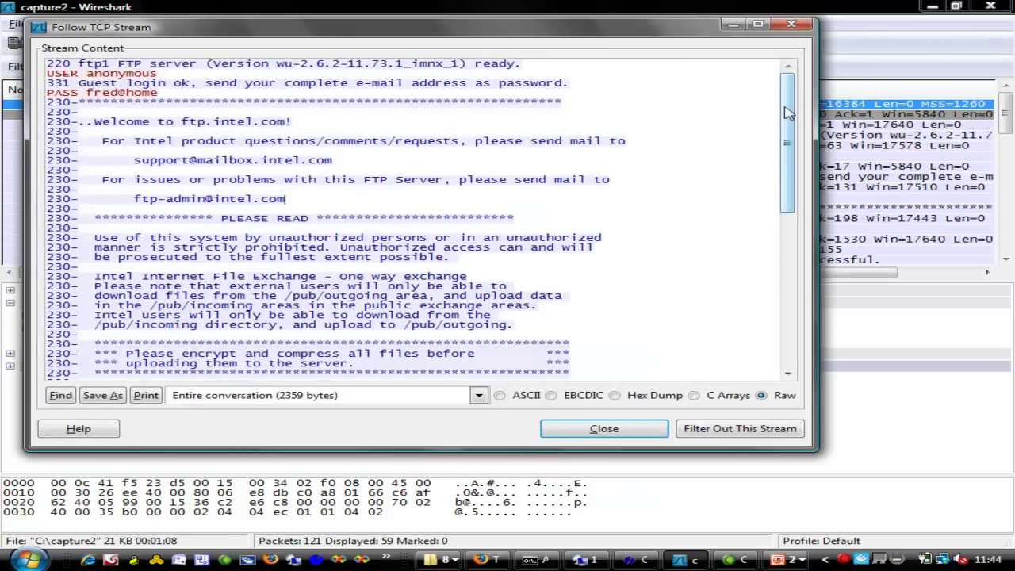
Step: Highlight the USER anonymous line and the PASS line at the start of the followed stream
{"action": "left_click_drag", "start_coordinate": [161, 74], "coordinate": [11, 74]}
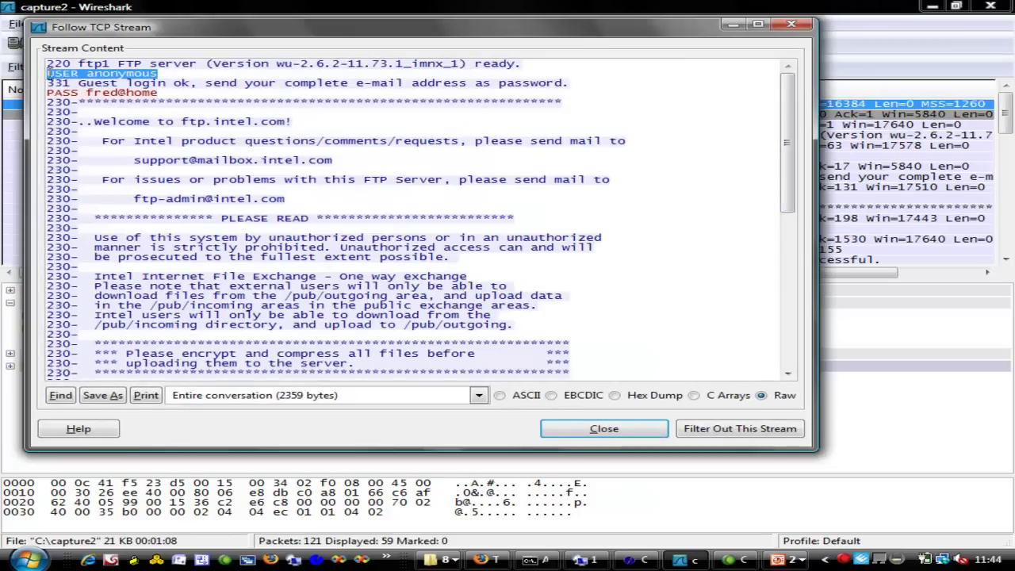
{"action": "left_click", "coordinate": [173, 94]}
{"action": "left_click_drag", "start_coordinate": [173, 95], "coordinate": [35, 96]}
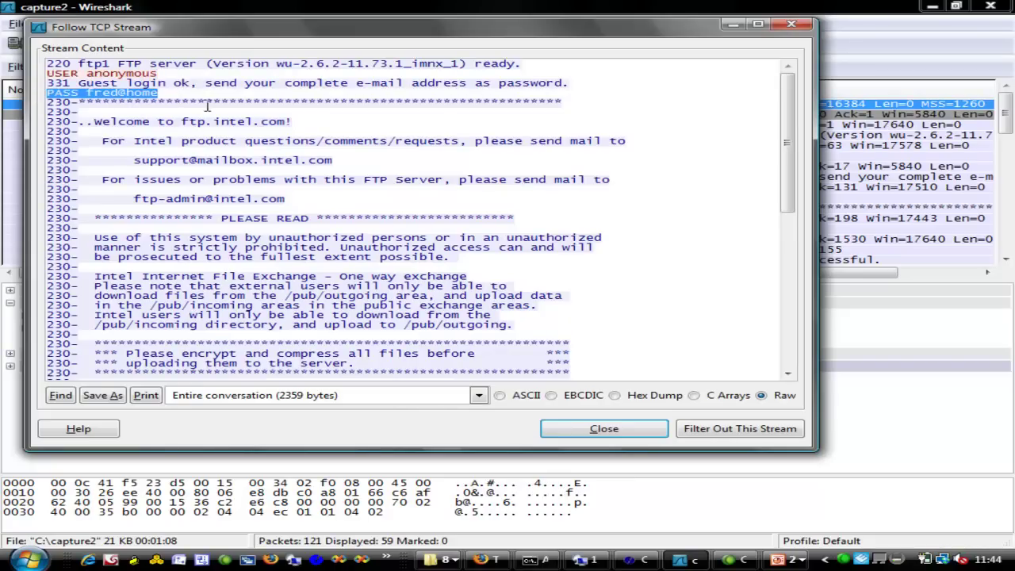
{"action": "left_click", "coordinate": [207, 103]}
Step: Highlight the stream's first two PORT commands, 192,168,1,102,5,155 and 192,168,1,102,5,156
{"action": "scroll", "coordinate": [372, 181], "scroll_direction": "down", "scroll_amount": 3}
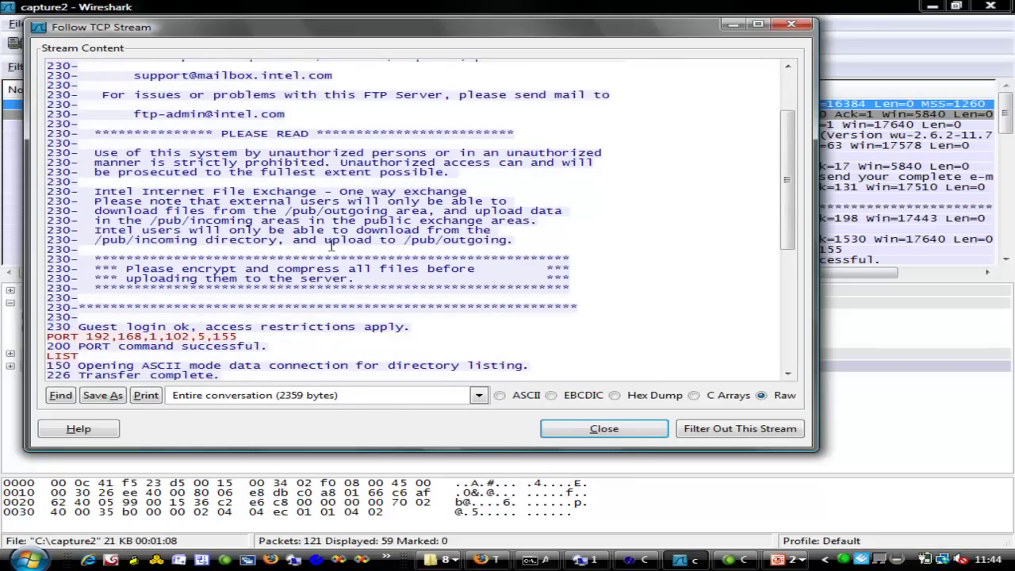
{"action": "scroll", "coordinate": [306, 153], "scroll_direction": "down", "scroll_amount": 3}
{"action": "left_click_drag", "start_coordinate": [259, 253], "coordinate": [37, 254]}
{"action": "left_click_drag", "start_coordinate": [238, 319], "coordinate": [32, 322]}
{"action": "left_click", "coordinate": [224, 289]}
{"action": "scroll", "coordinate": [225, 287], "scroll_direction": "down", "scroll_amount": 2}
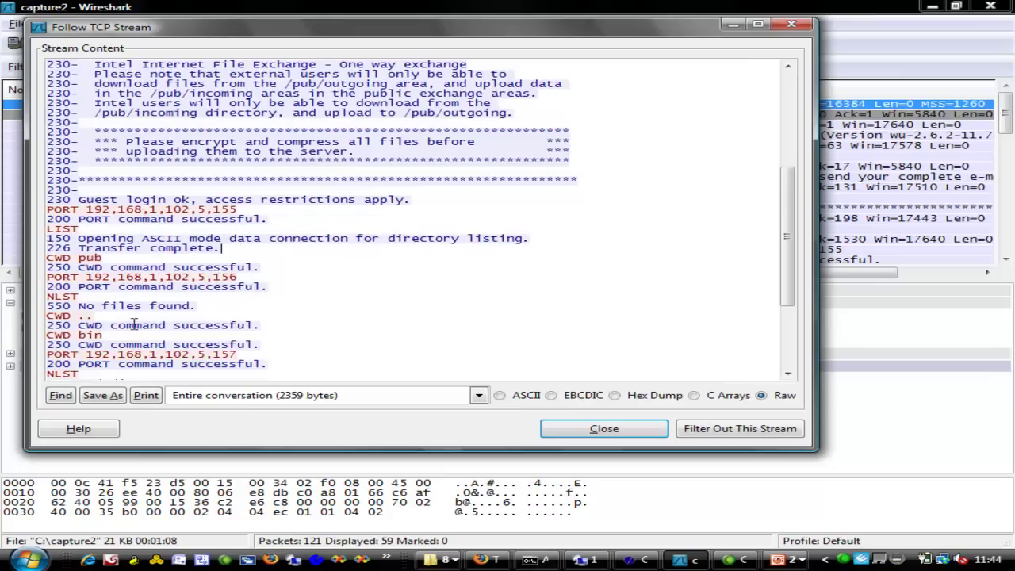
Step: Highlight the first CWD .. command and the CWD bin command in the stream
{"action": "left_click_drag", "start_coordinate": [121, 318], "coordinate": [45, 317]}
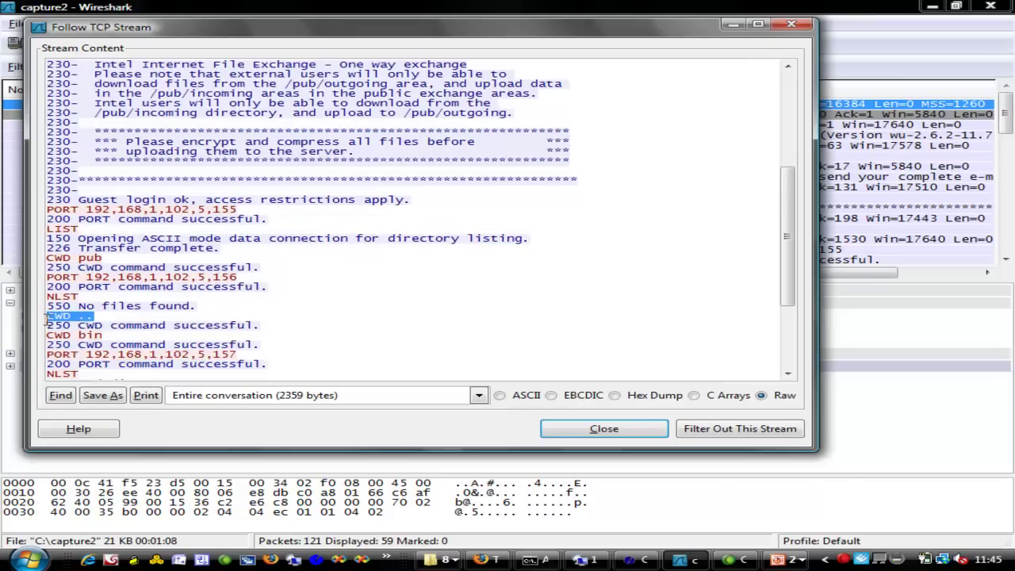
{"action": "left_click", "coordinate": [135, 320]}
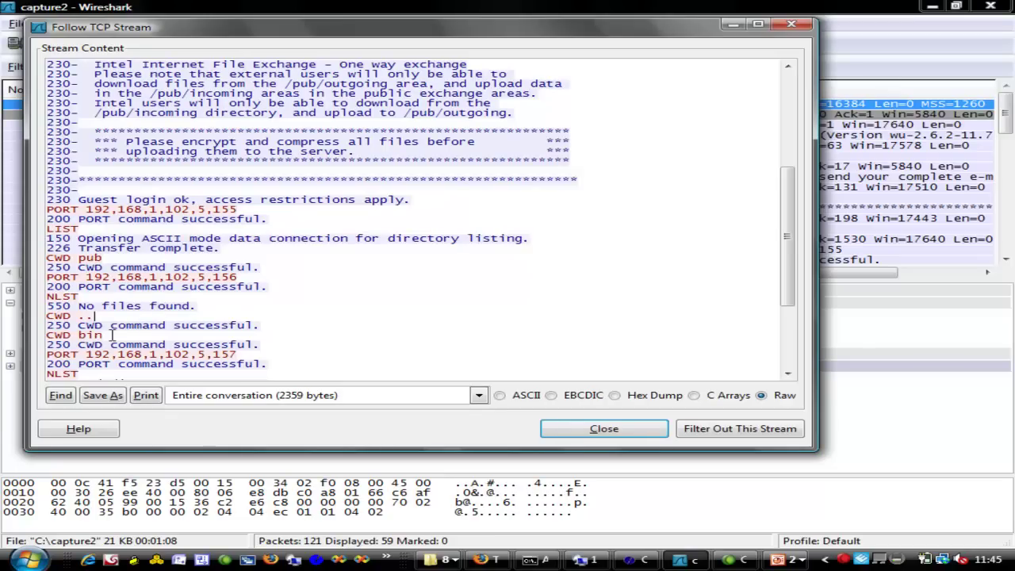
{"action": "left_click_drag", "start_coordinate": [103, 337], "coordinate": [38, 337]}
{"action": "left_click", "coordinate": [205, 297]}
Step: Examine the stream's remaining NLST and CWD commands through the closing QUIT command
{"action": "scroll", "coordinate": [212, 298], "scroll_direction": "down", "scroll_amount": 2}
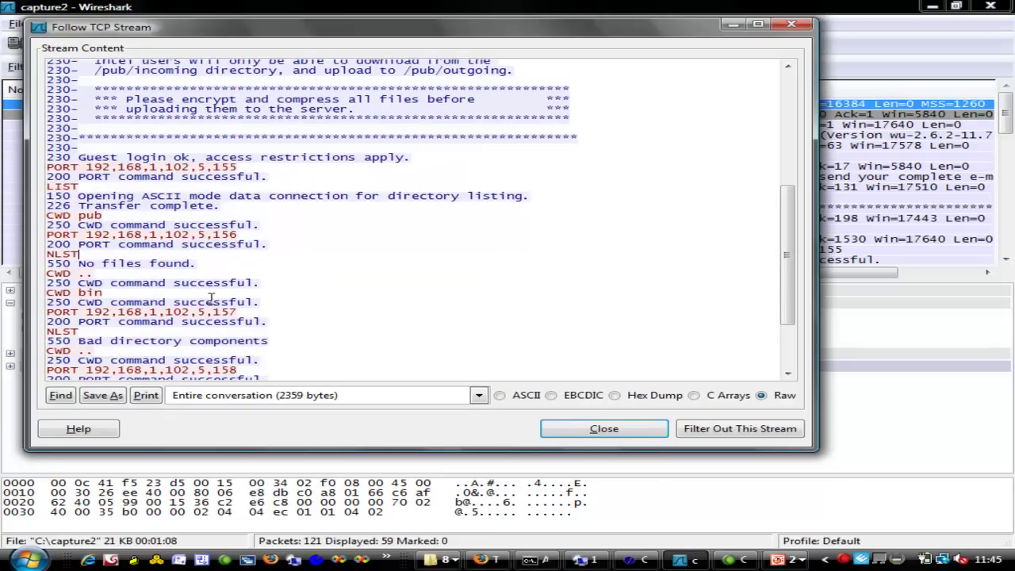
{"action": "scroll", "coordinate": [208, 313], "scroll_direction": "down", "scroll_amount": 2}
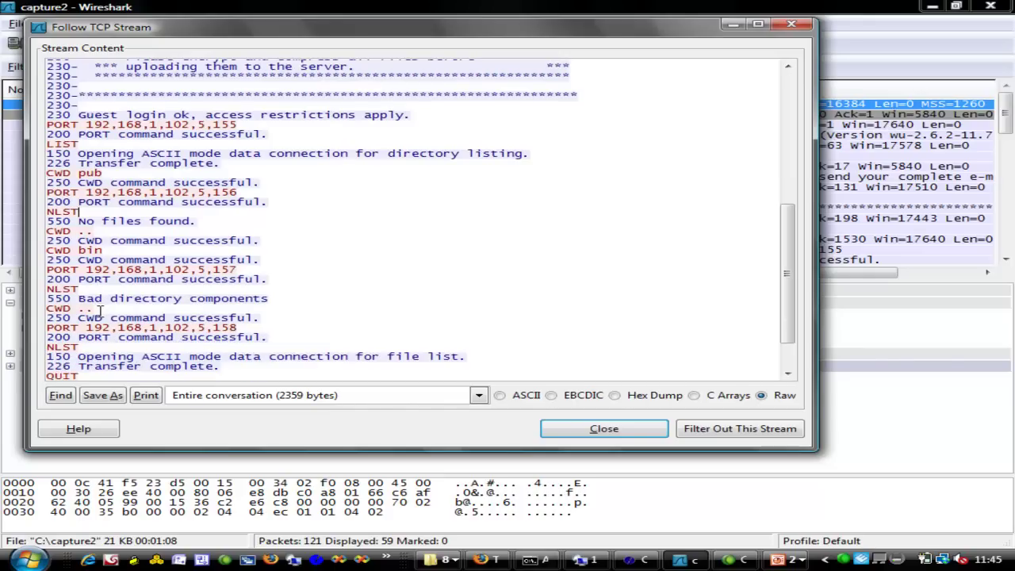
{"action": "scroll", "coordinate": [99, 309], "scroll_direction": "down", "scroll_amount": 2}
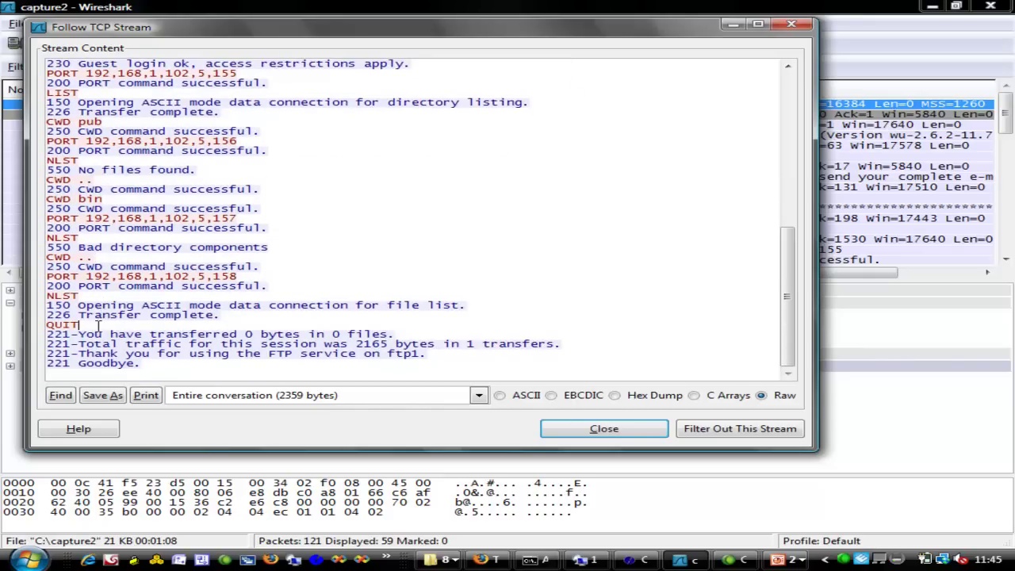
{"action": "scroll", "coordinate": [126, 307], "scroll_direction": "up", "scroll_amount": 3}
{"action": "scroll", "coordinate": [252, 200], "scroll_direction": "up", "scroll_amount": 9}
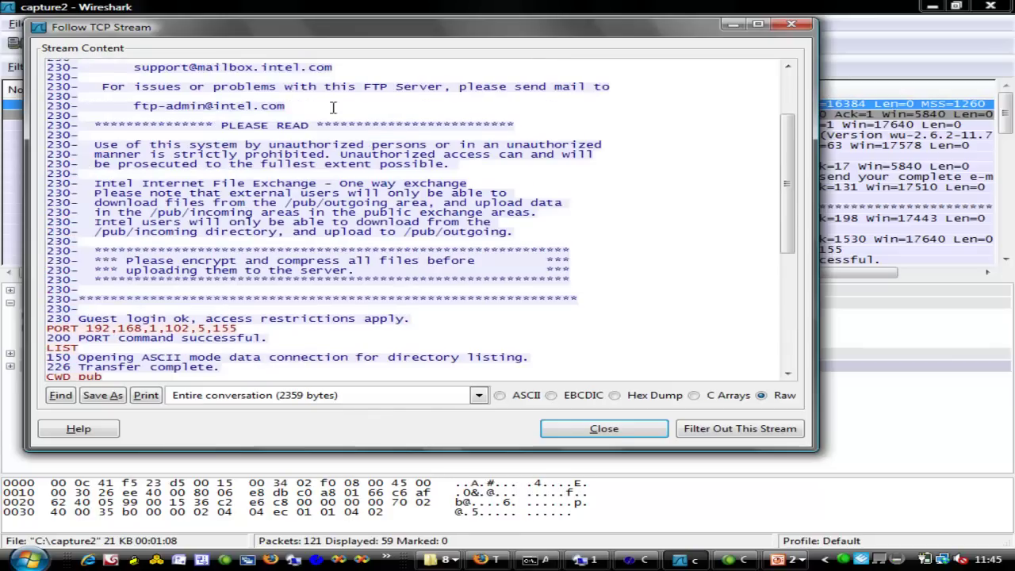
Step: Highlight the start of the 331 guest login response, and revisit the CWD bin command
{"action": "left_click_drag", "start_coordinate": [181, 81], "coordinate": [33, 79]}
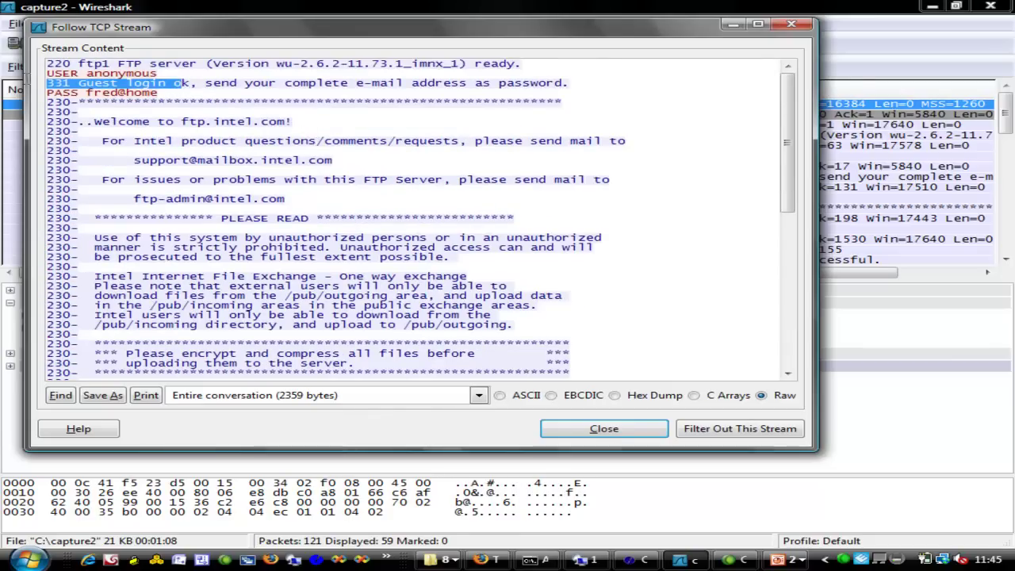
{"action": "left_click", "coordinate": [221, 159]}
{"action": "scroll", "coordinate": [238, 238], "scroll_direction": "down", "scroll_amount": 10}
{"action": "scroll", "coordinate": [195, 230], "scroll_direction": "up", "scroll_amount": 2}
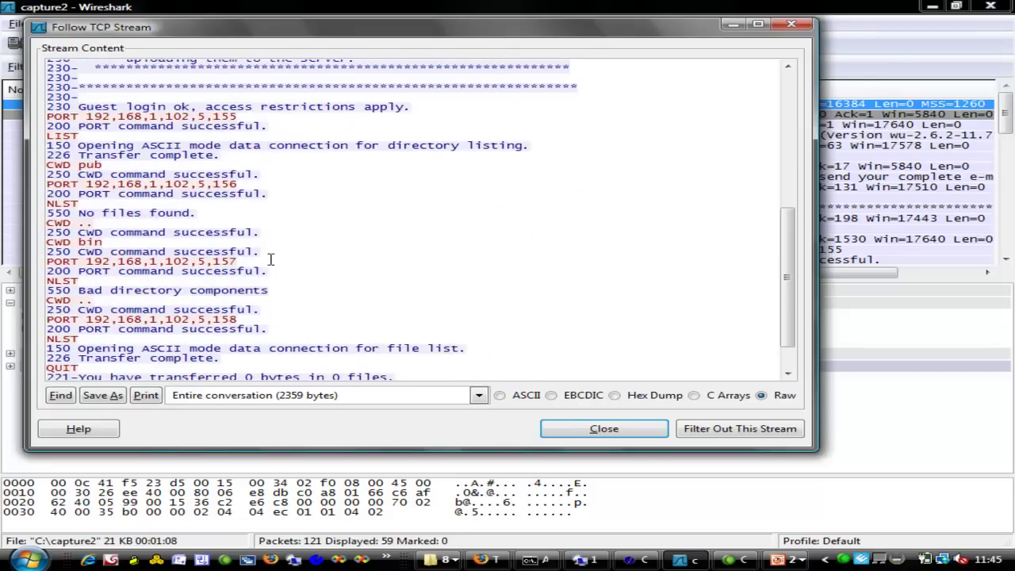
{"action": "triple_click", "coordinate": [130, 244]}
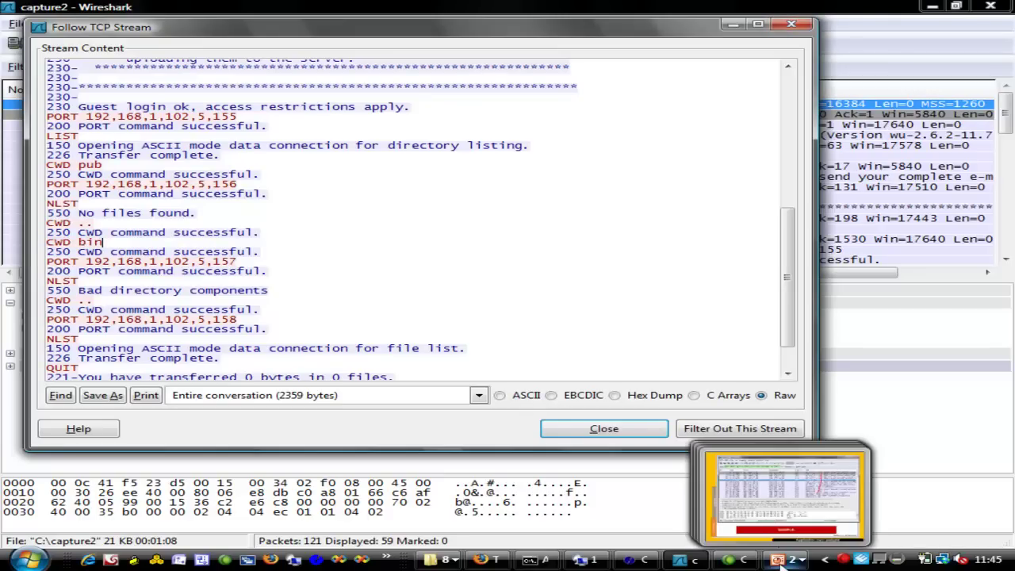
Step: Close the followed stream's window and select packet 39 in the FTP conversation
{"action": "left_click", "coordinate": [902, 222]}
{"action": "left_click", "coordinate": [790, 24]}
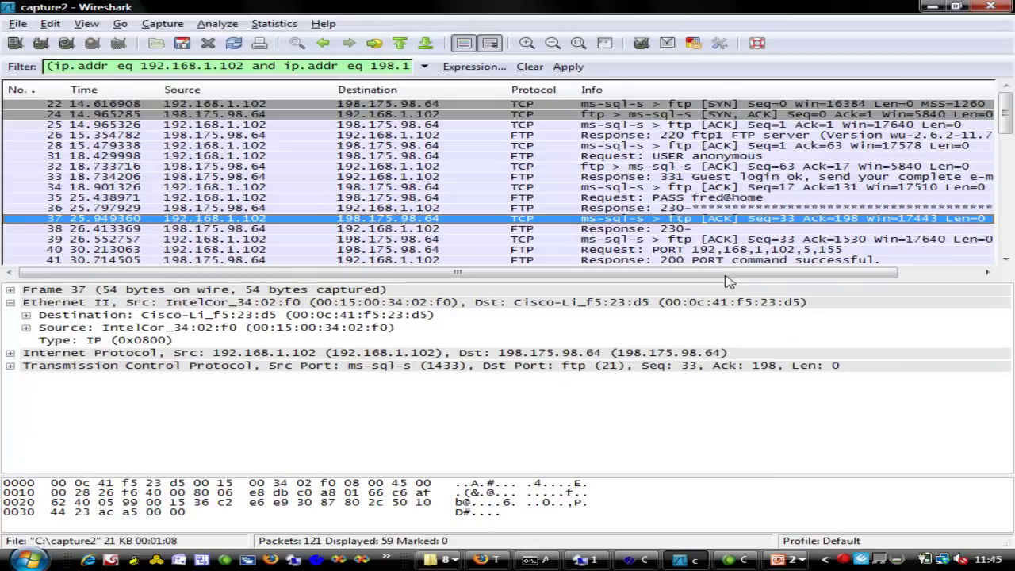
{"action": "left_click", "coordinate": [729, 239]}
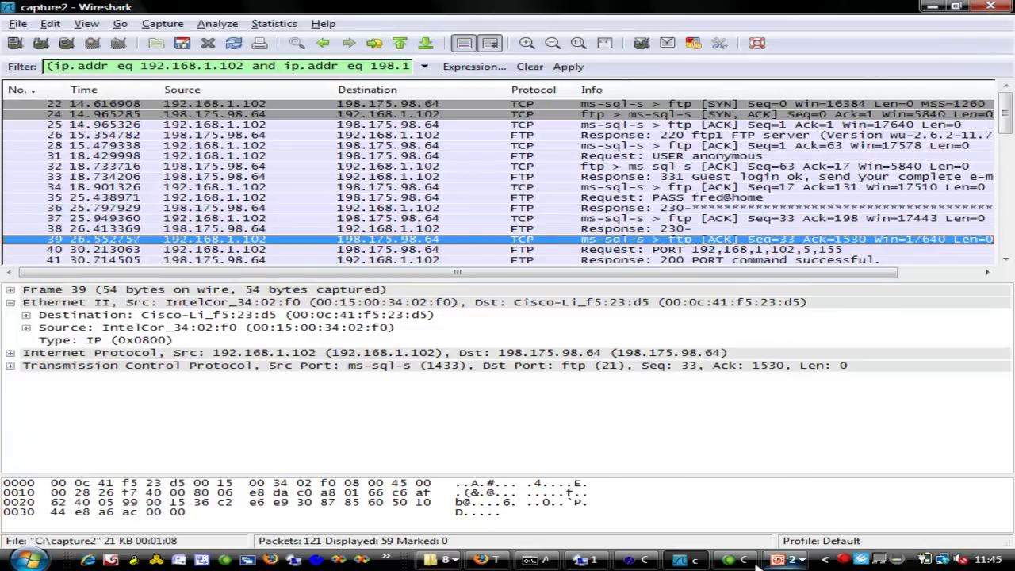
Step: Switch to the unit07_forensic_science slide show and browse past the capture2 sample to the Example investigations and Analysis slides
{"action": "mouse_move", "coordinate": [776, 561]}
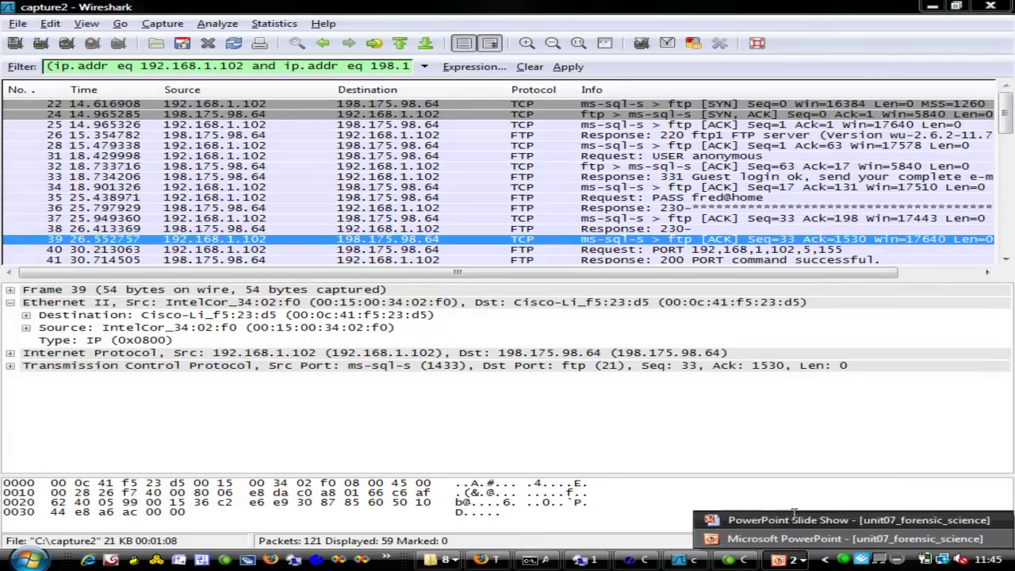
{"action": "left_click", "coordinate": [861, 484]}
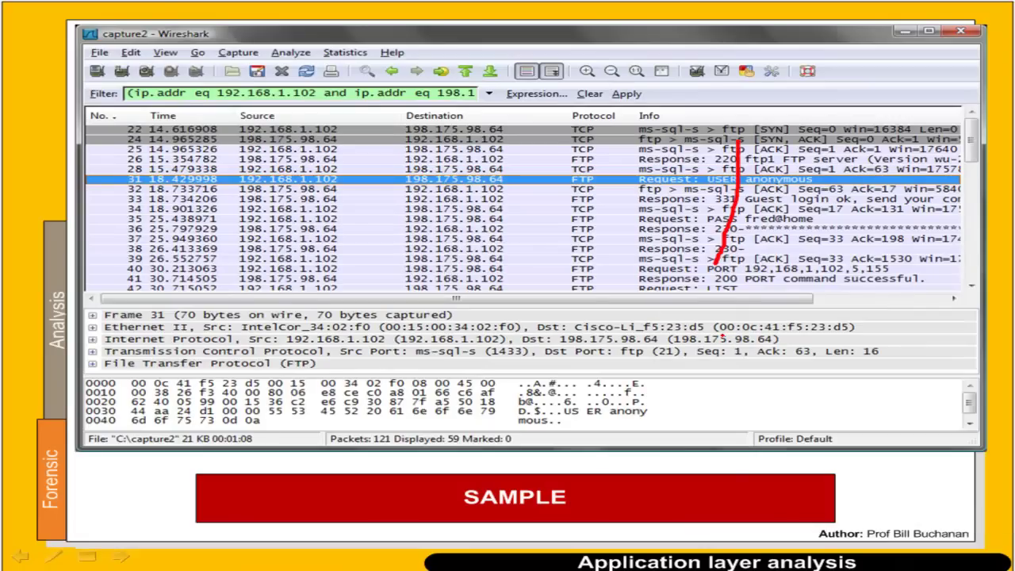
{"action": "key", "text": "Right"}
{"action": "key", "text": "Right"}
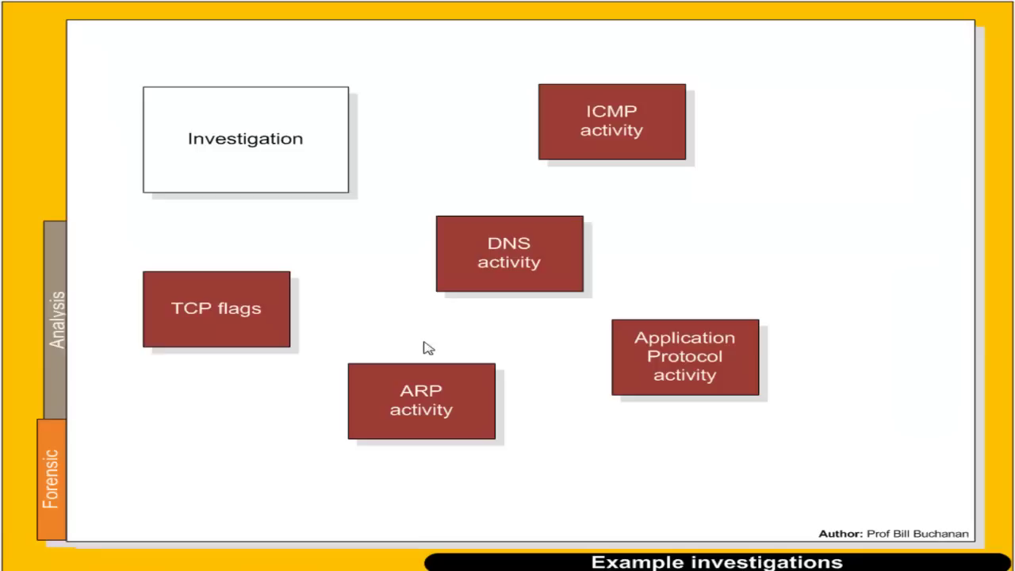
{"action": "key", "text": "Left"}
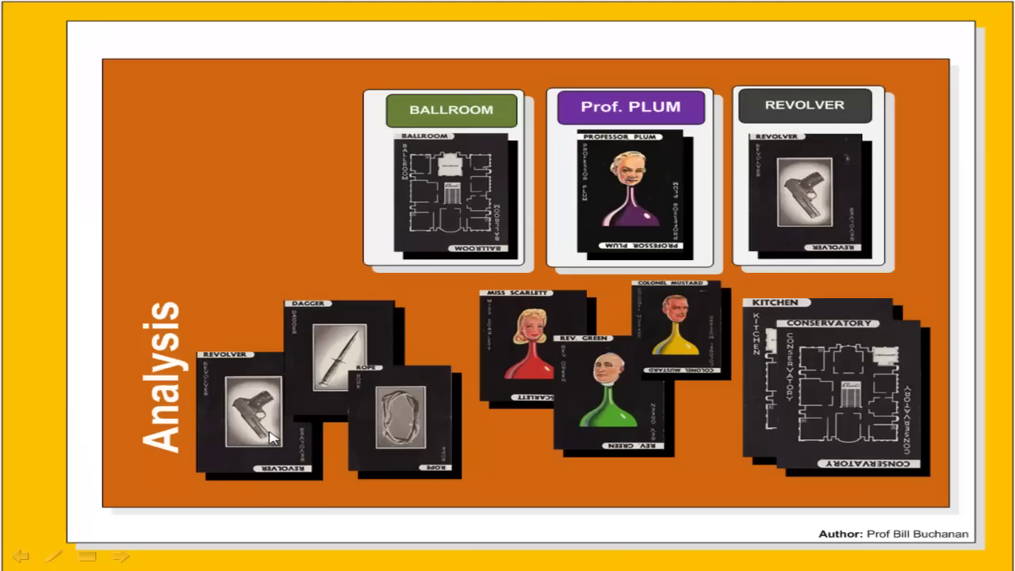
Step: Switch to Wireshark's unfiltered seg2 capture and inspect packets 5, 9 and 7
{"action": "key", "text": "alt+Tab"}
{"action": "key", "text": "alt+Tab"}
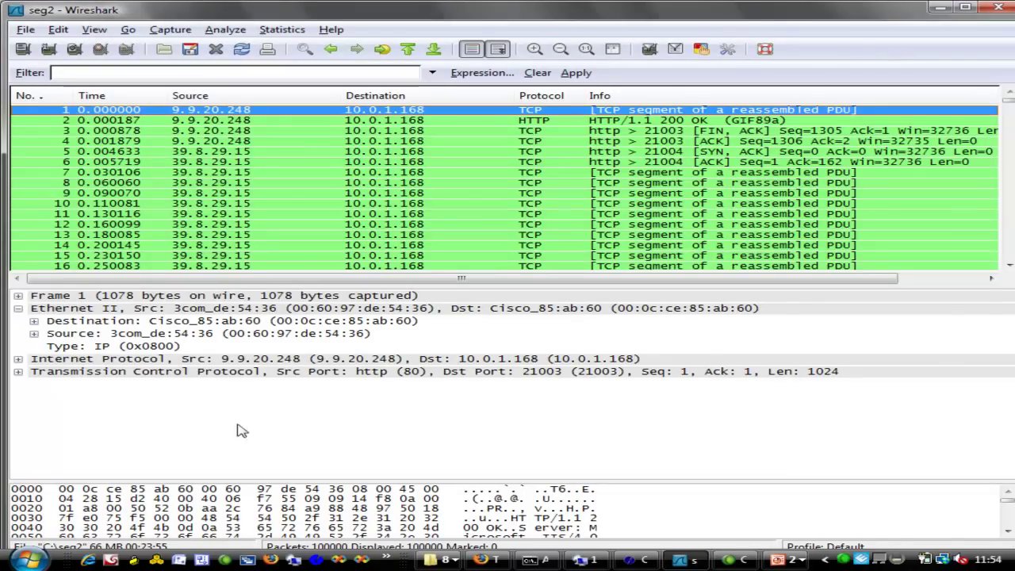
{"action": "left_click", "coordinate": [219, 155]}
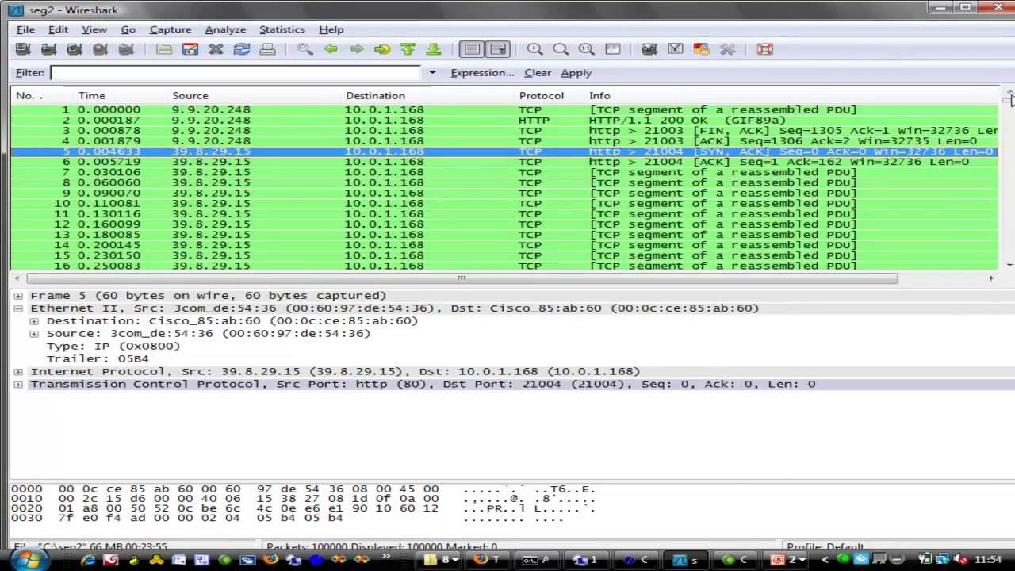
{"action": "left_click", "coordinate": [809, 194]}
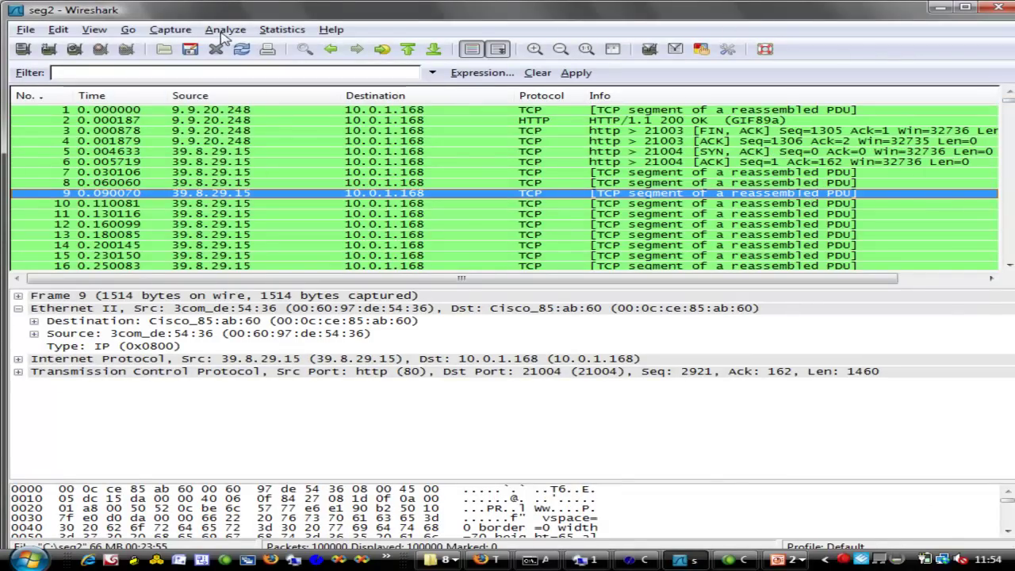
{"action": "left_click", "coordinate": [585, 172]}
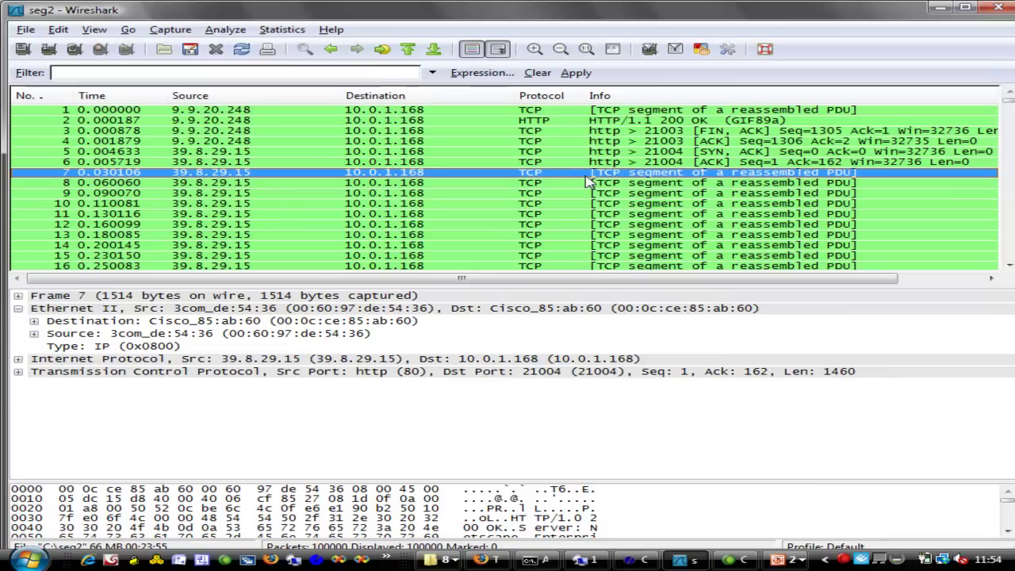
Step: Open the seg2 capture summary, check the time between the first and last packet, and close the summary
{"action": "left_click", "coordinate": [225, 32]}
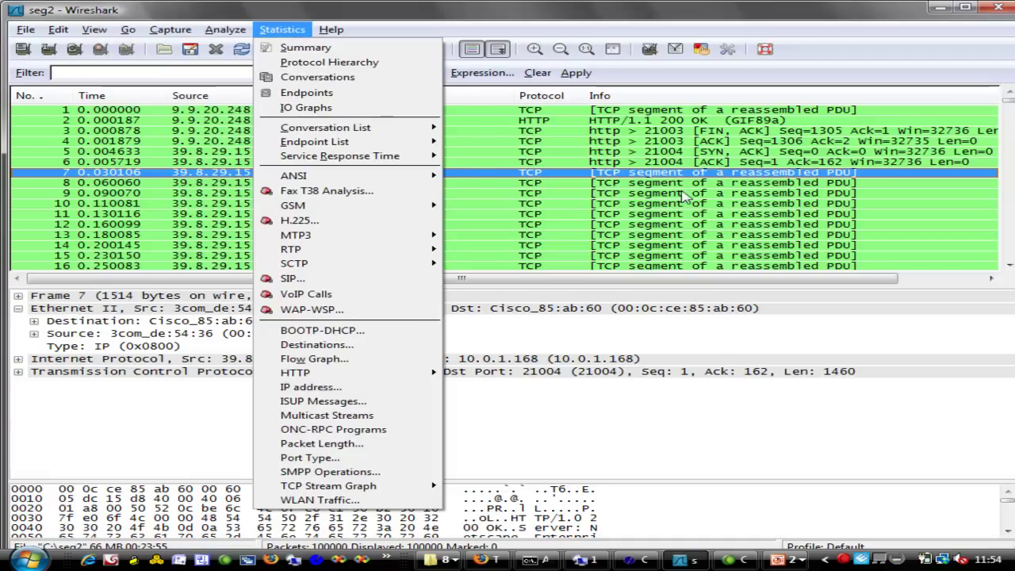
{"action": "left_click", "coordinate": [285, 29]}
{"action": "left_click", "coordinate": [224, 32]}
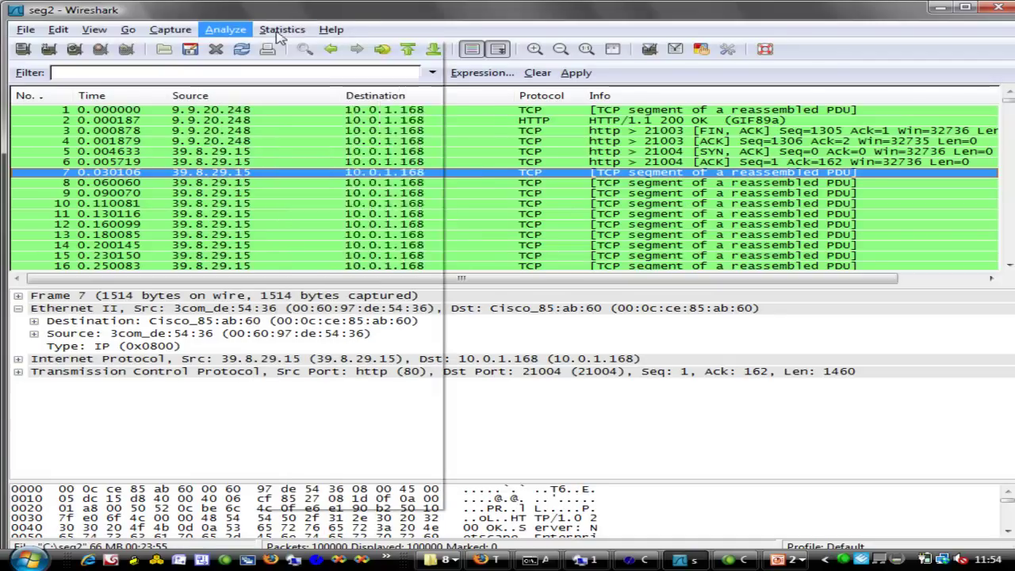
{"action": "mouse_move", "coordinate": [283, 30]}
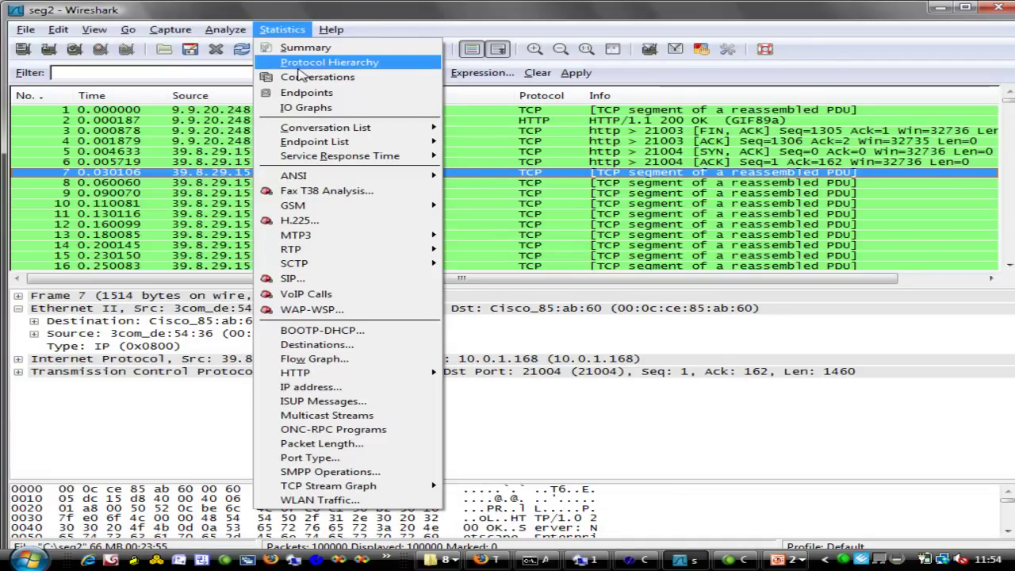
{"action": "left_click", "coordinate": [302, 51]}
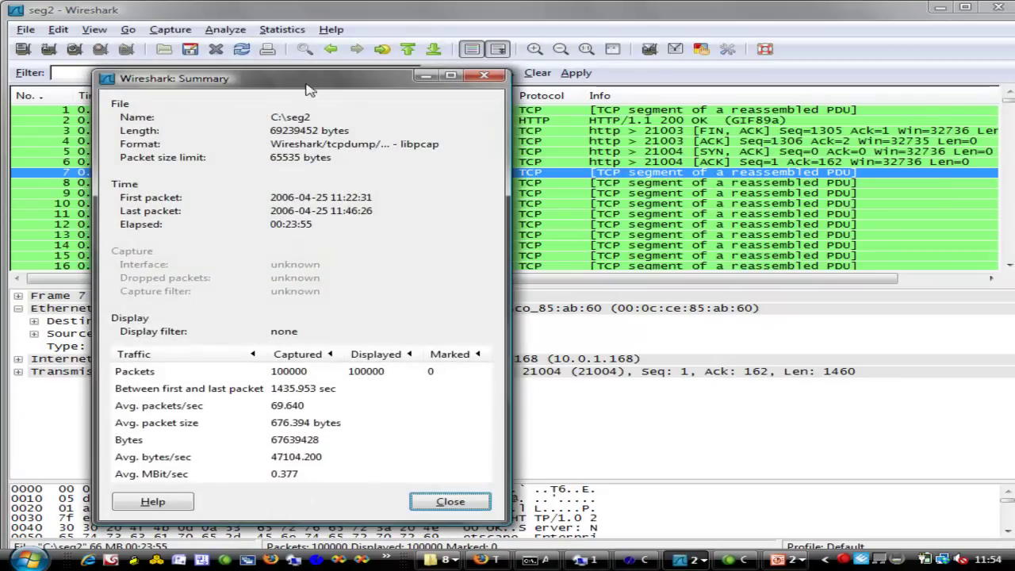
{"action": "left_click_drag", "start_coordinate": [311, 41], "coordinate": [807, 6]}
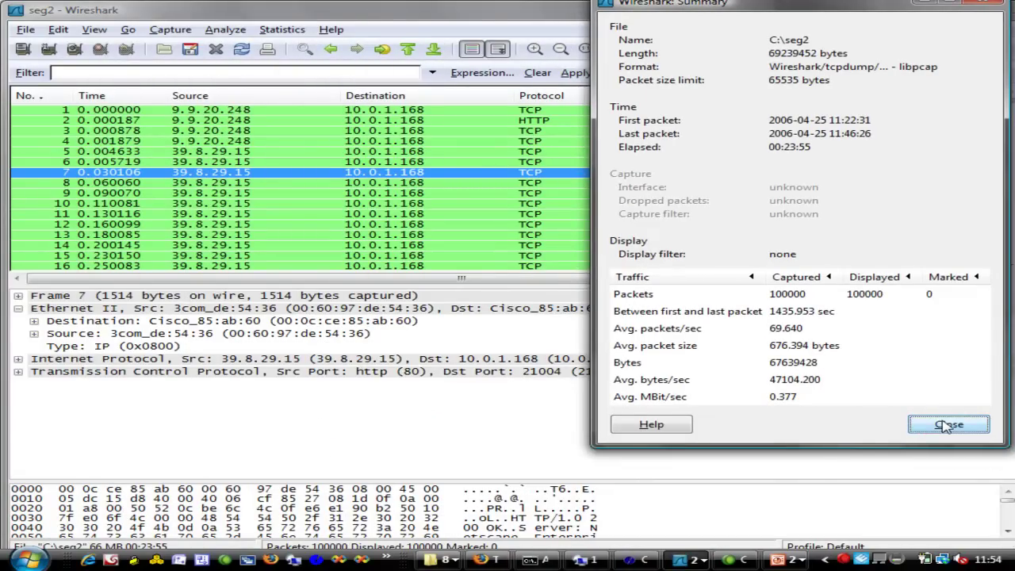
{"action": "left_click", "coordinate": [789, 311]}
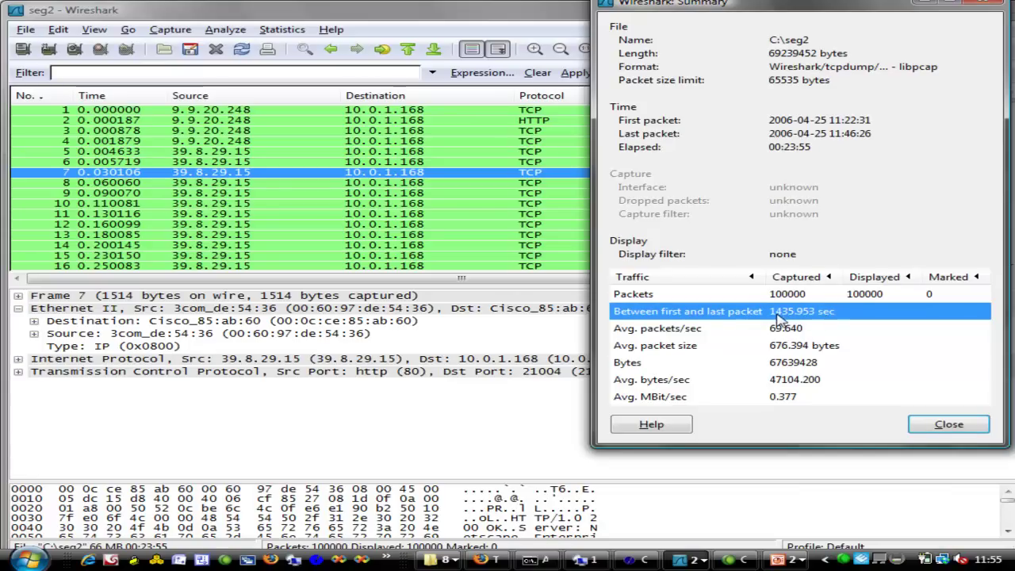
{"action": "left_click", "coordinate": [948, 425]}
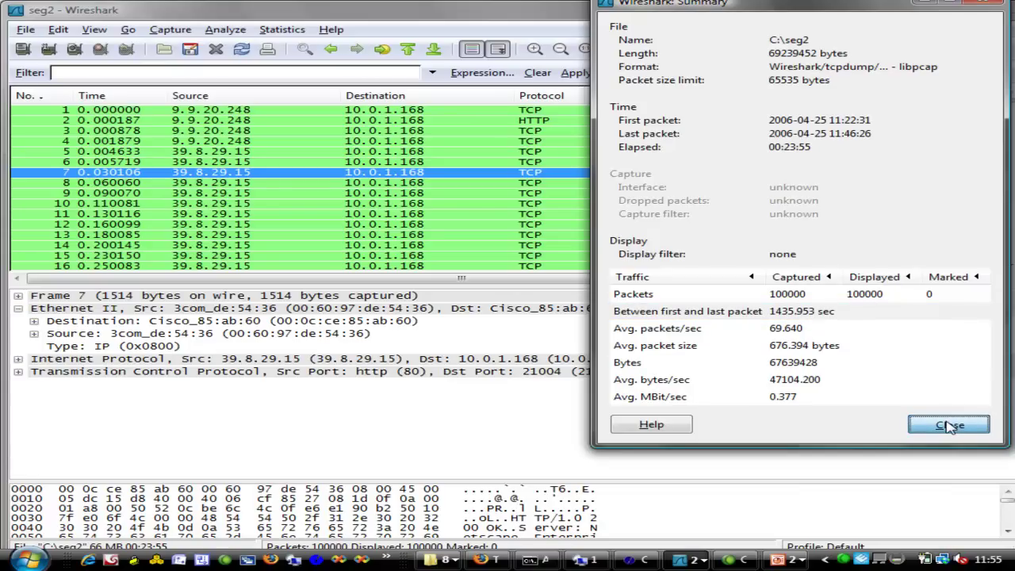
Step: Open the protocol hierarchy statistics and review Internet Protocol, Logical-Link Control, Configuration Test Protocol and Address Resolution Protocol under Ethernet
{"action": "left_click", "coordinate": [238, 31]}
{"action": "mouse_move", "coordinate": [282, 30]}
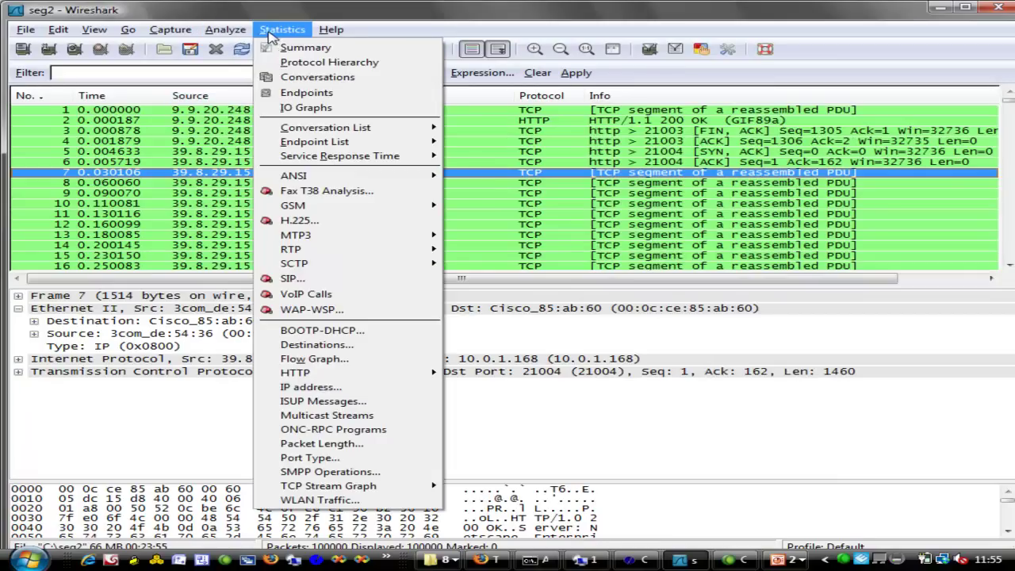
{"action": "left_click", "coordinate": [302, 63]}
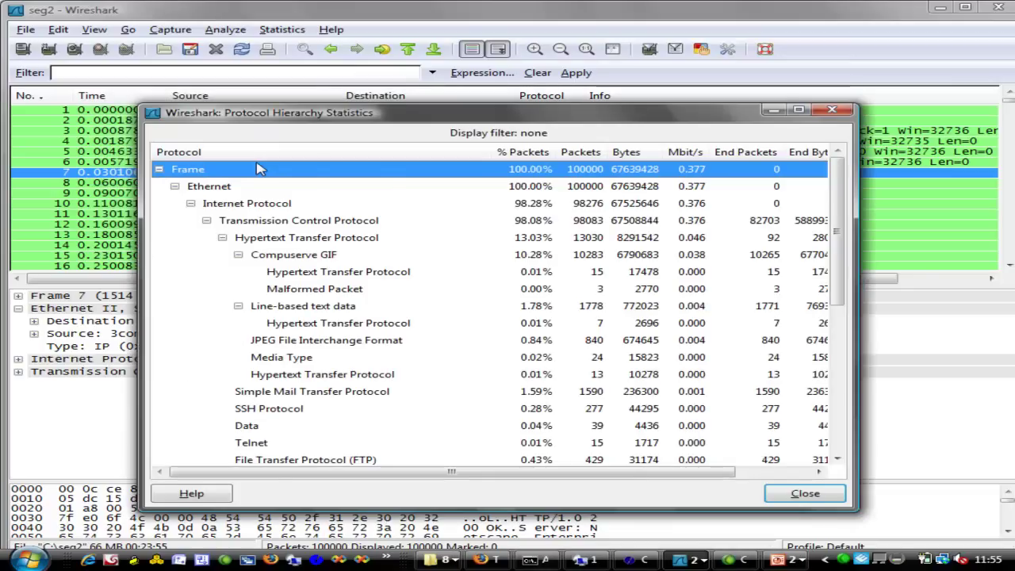
{"action": "left_click", "coordinate": [175, 187]}
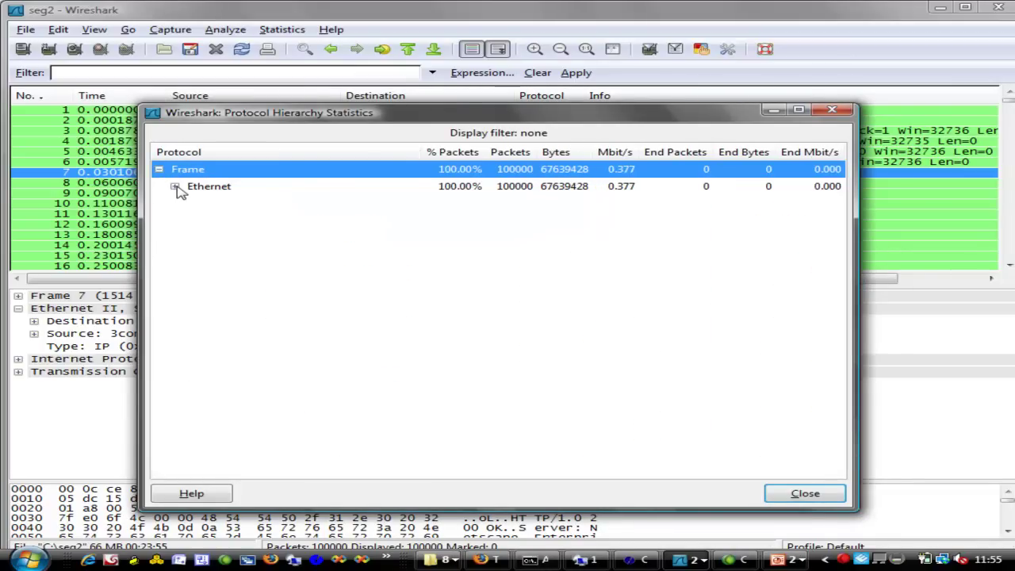
{"action": "left_click", "coordinate": [175, 187]}
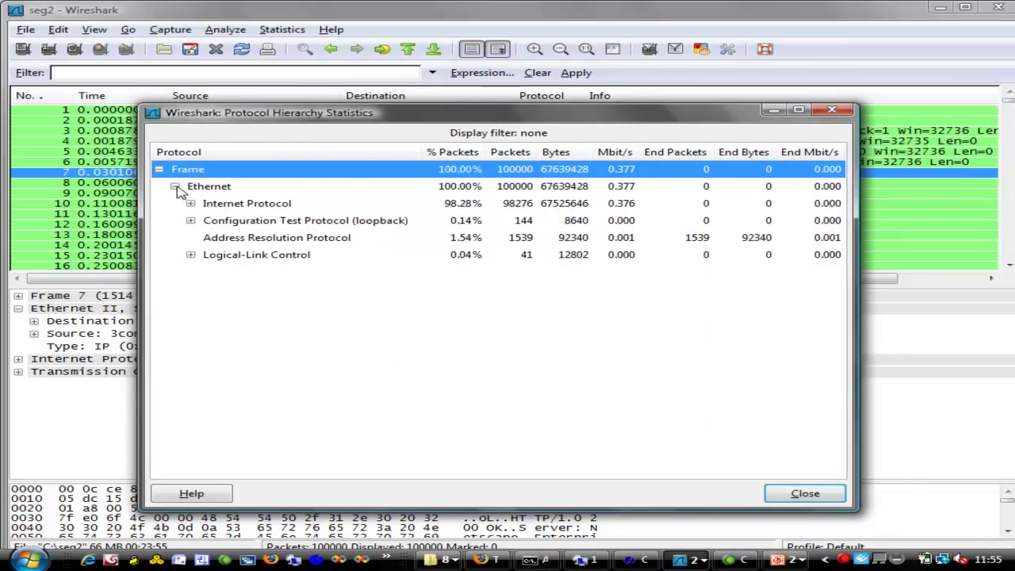
{"action": "left_click", "coordinate": [236, 207]}
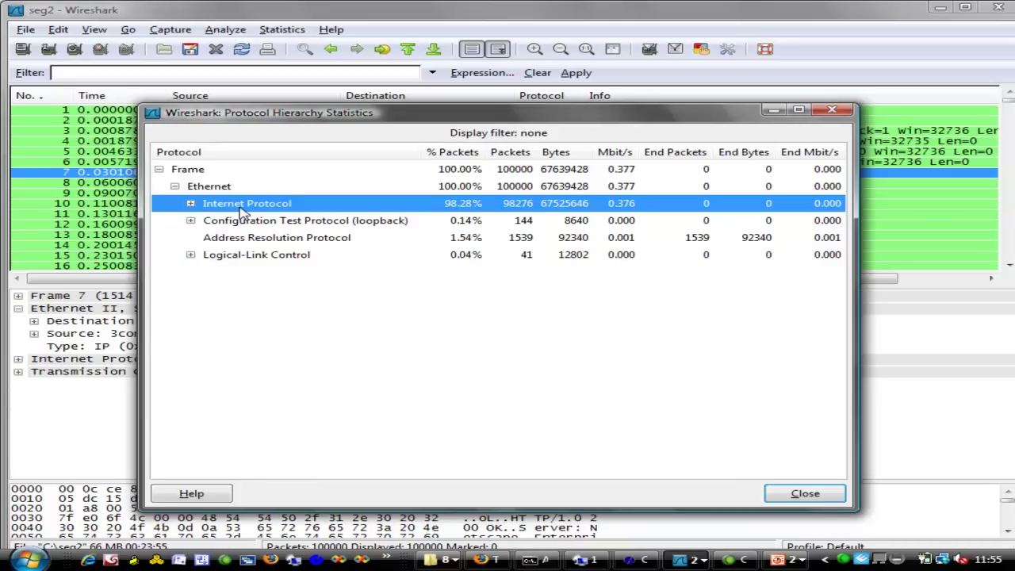
{"action": "left_click", "coordinate": [230, 260]}
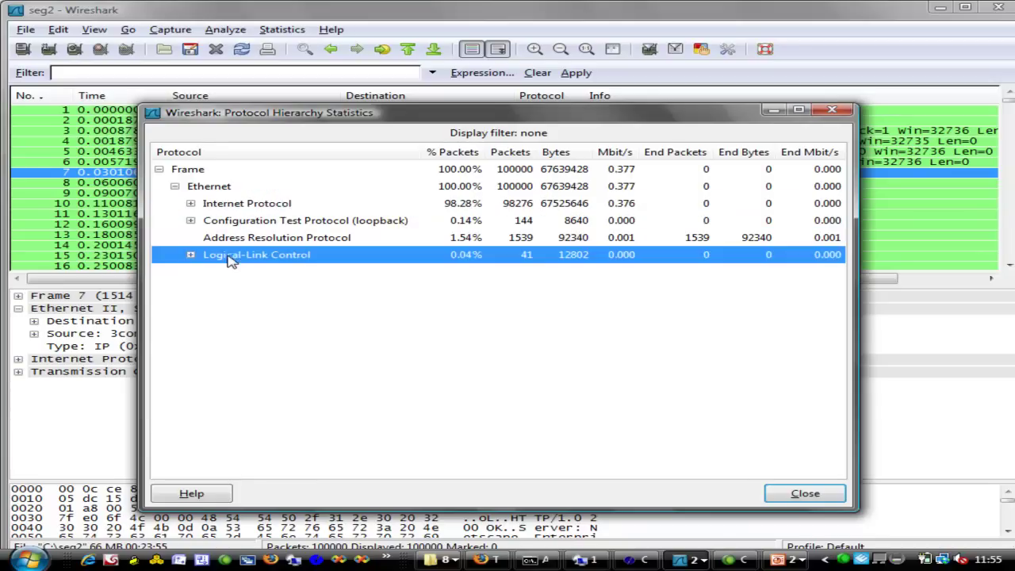
{"action": "left_click", "coordinate": [230, 224]}
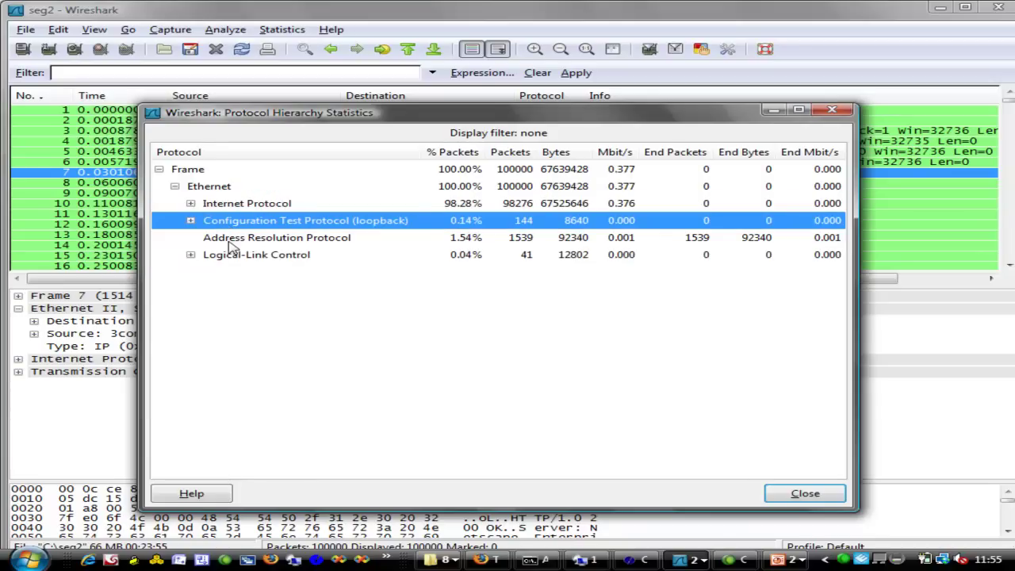
{"action": "left_click", "coordinate": [234, 242]}
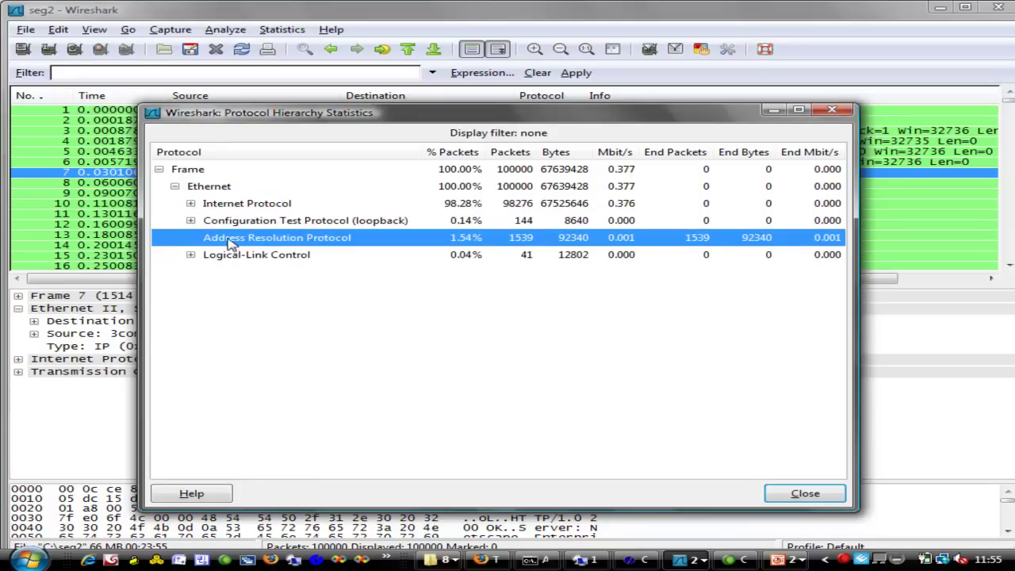
Step: Expand Internet Protocol in the hierarchy and review its TCP, Open Shortest Path First and Internet Control Message Protocol entries
{"action": "left_click", "coordinate": [191, 204]}
{"action": "left_click", "coordinate": [242, 226]}
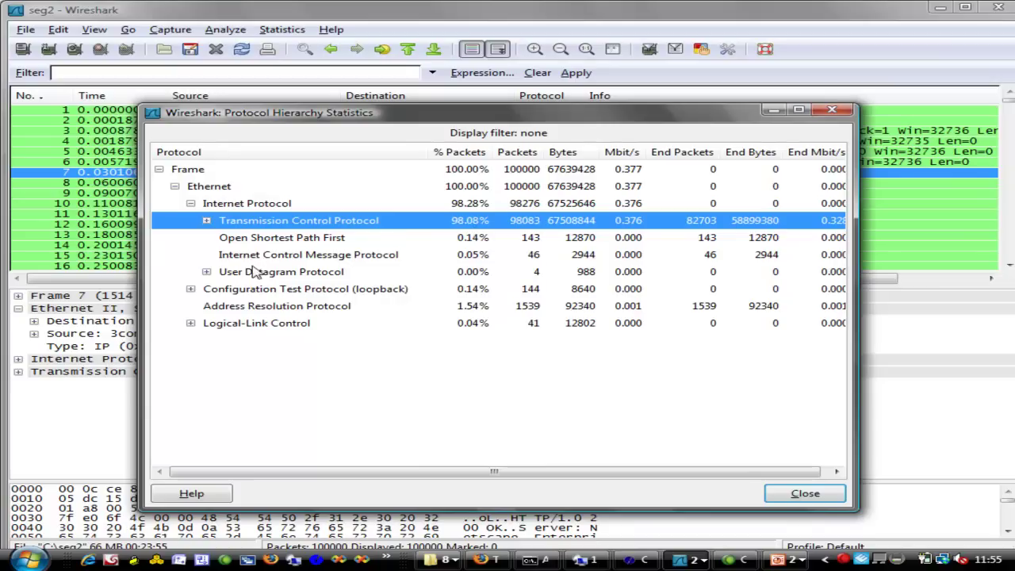
{"action": "left_click", "coordinate": [266, 238]}
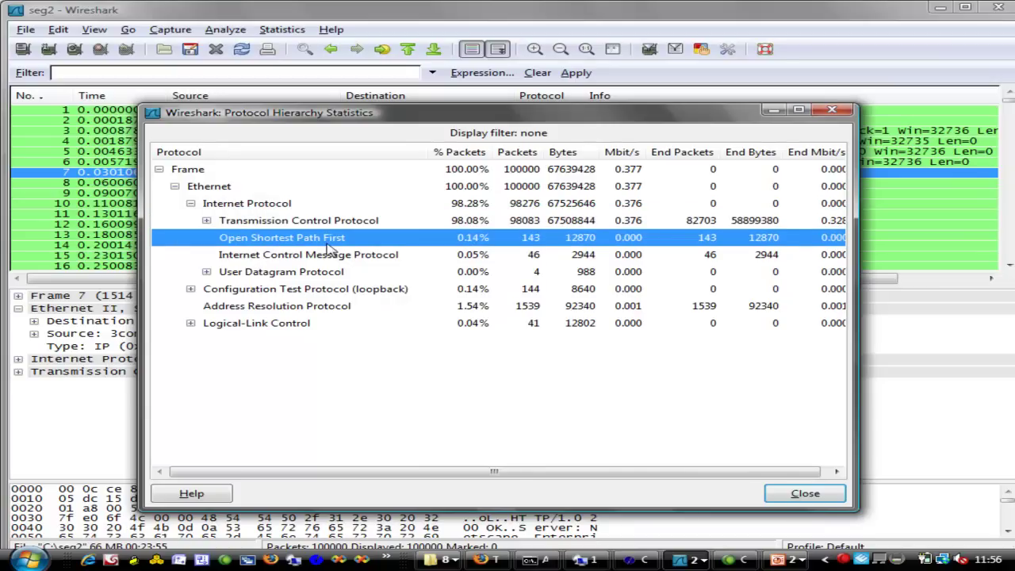
{"action": "left_click", "coordinate": [258, 257]}
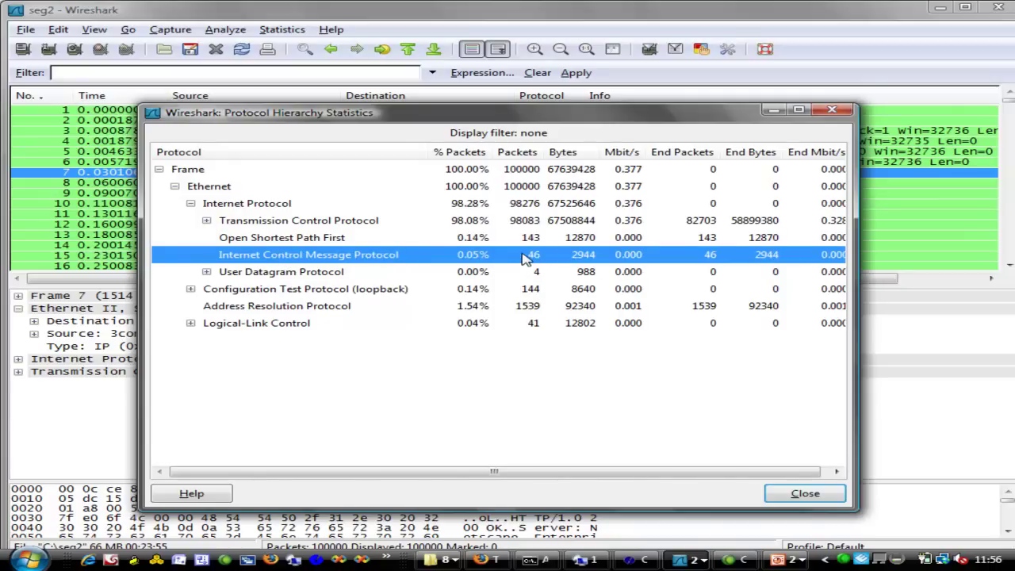
Step: Expand Transmission Control Protocol and review its HTTP, SMTP, SSH, Data, Telnet and FTP entries
{"action": "left_click", "coordinate": [308, 226]}
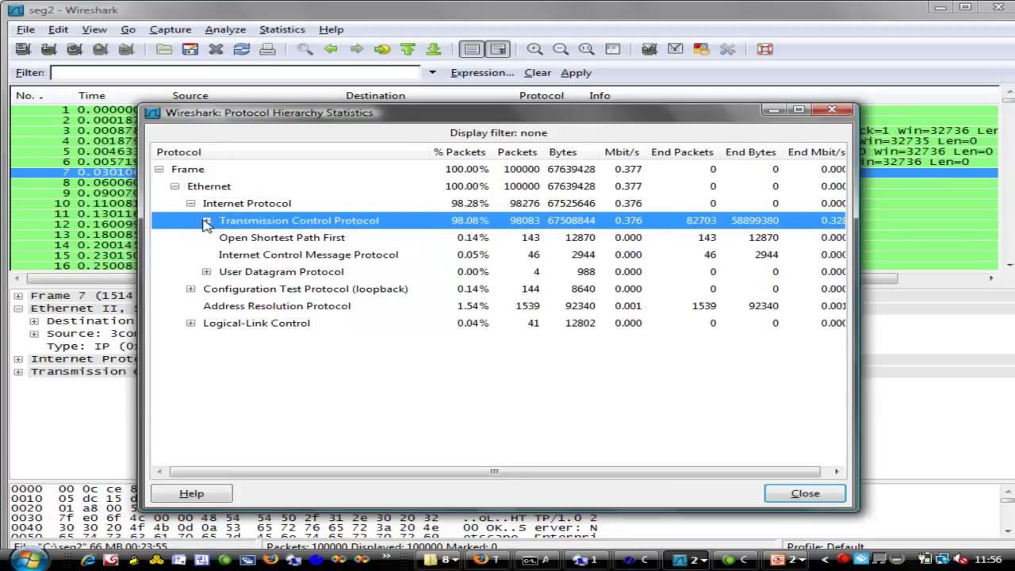
{"action": "left_click", "coordinate": [205, 222]}
{"action": "left_click", "coordinate": [276, 240]}
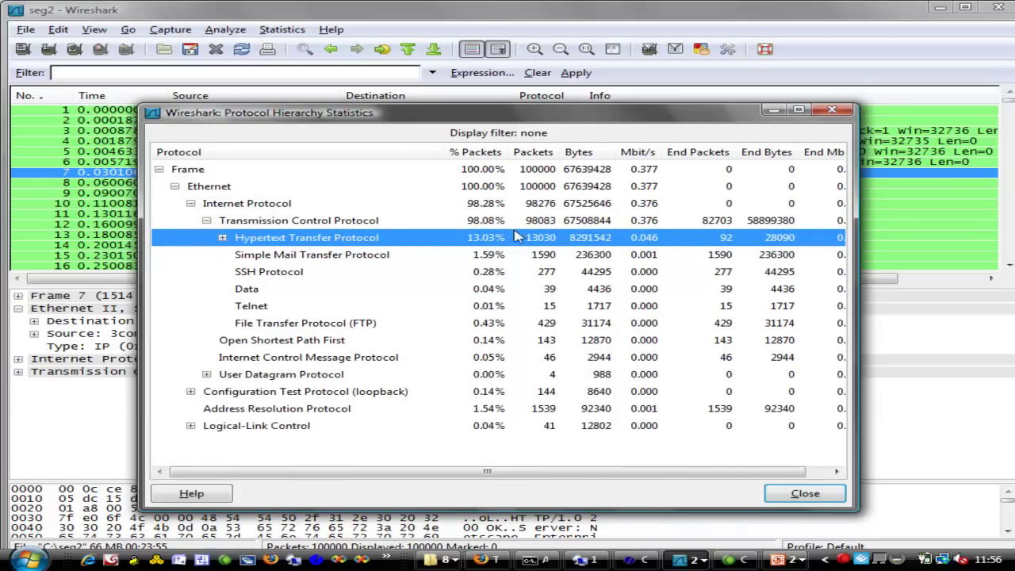
{"action": "left_click", "coordinate": [291, 258]}
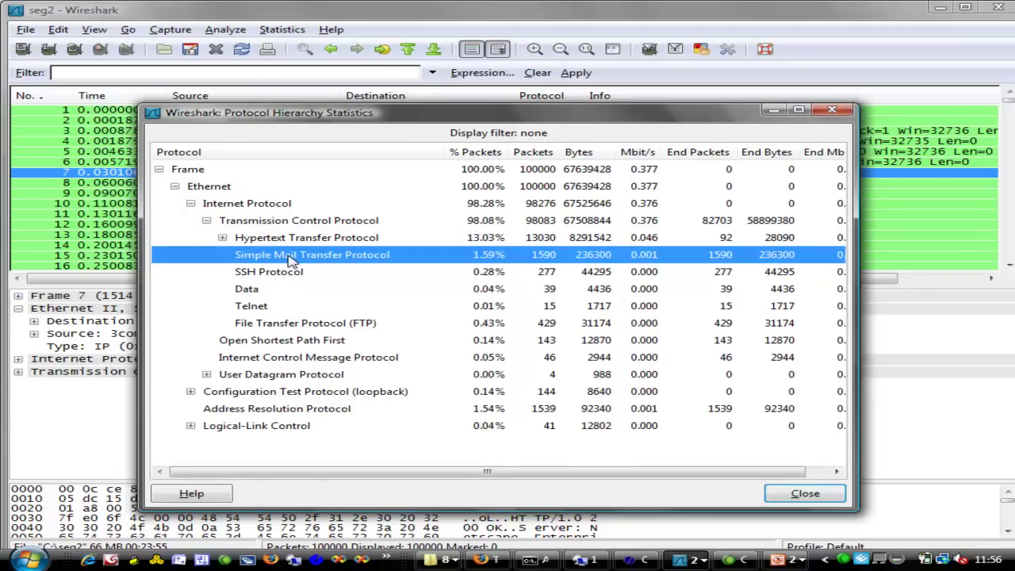
{"action": "left_click", "coordinate": [271, 273]}
{"action": "left_click", "coordinate": [252, 295]}
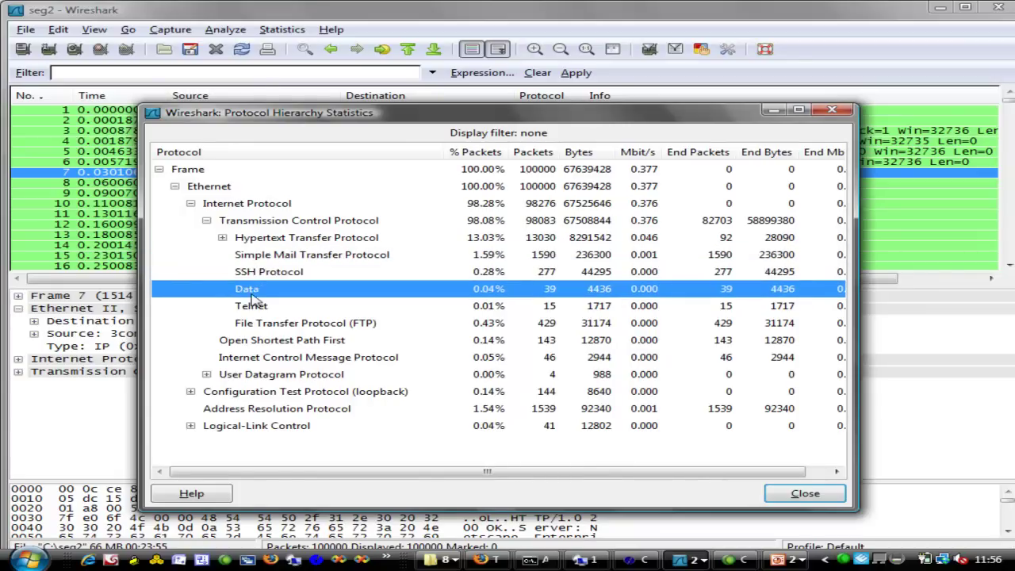
{"action": "left_click", "coordinate": [258, 309]}
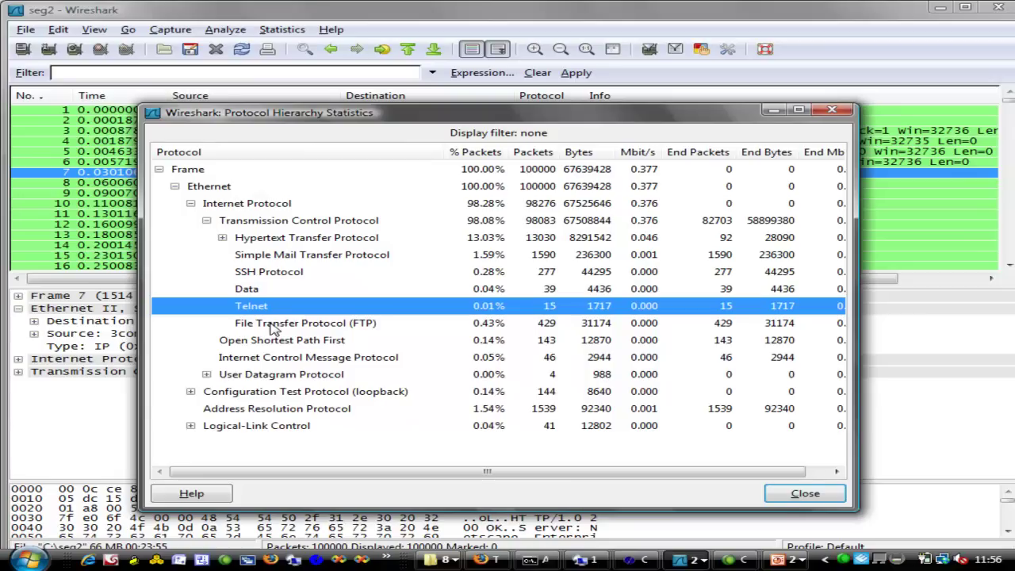
{"action": "left_click", "coordinate": [272, 327]}
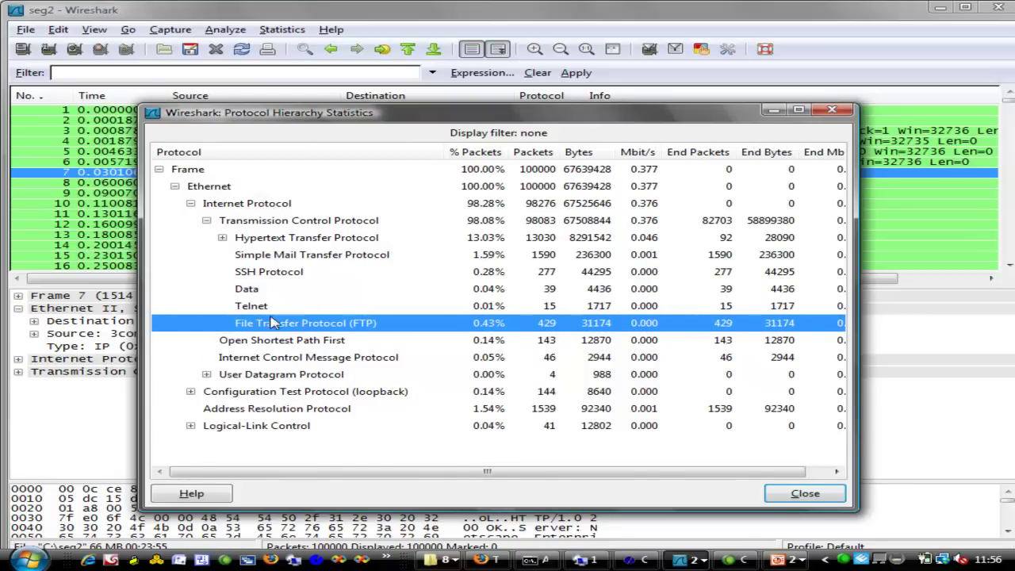
Step: Expand User Datagram Protocol down through NetBIOS Datagram Service and SMB, and review the UDP and NetBIOS entries
{"action": "left_click", "coordinate": [206, 374]}
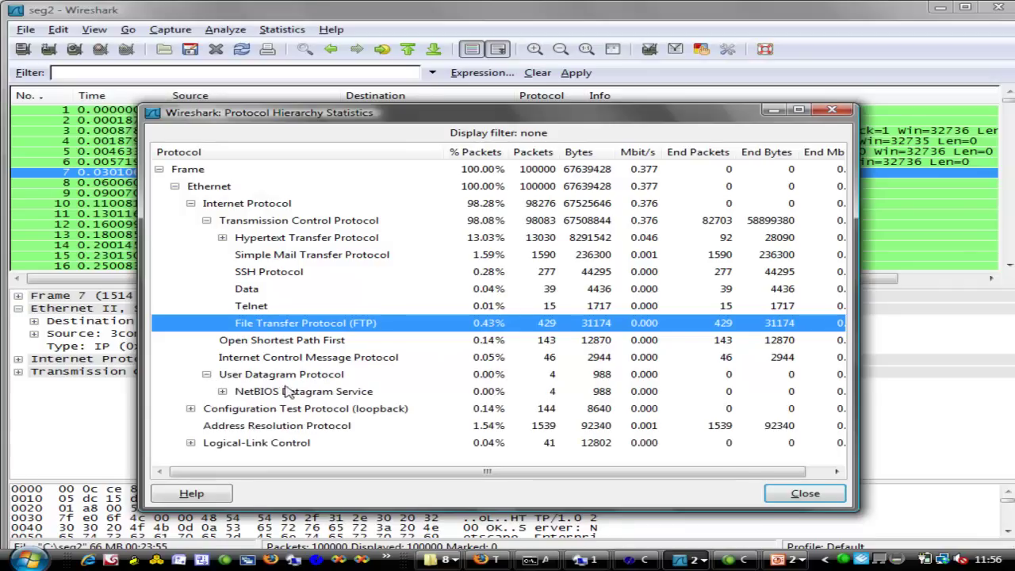
{"action": "left_click", "coordinate": [222, 391]}
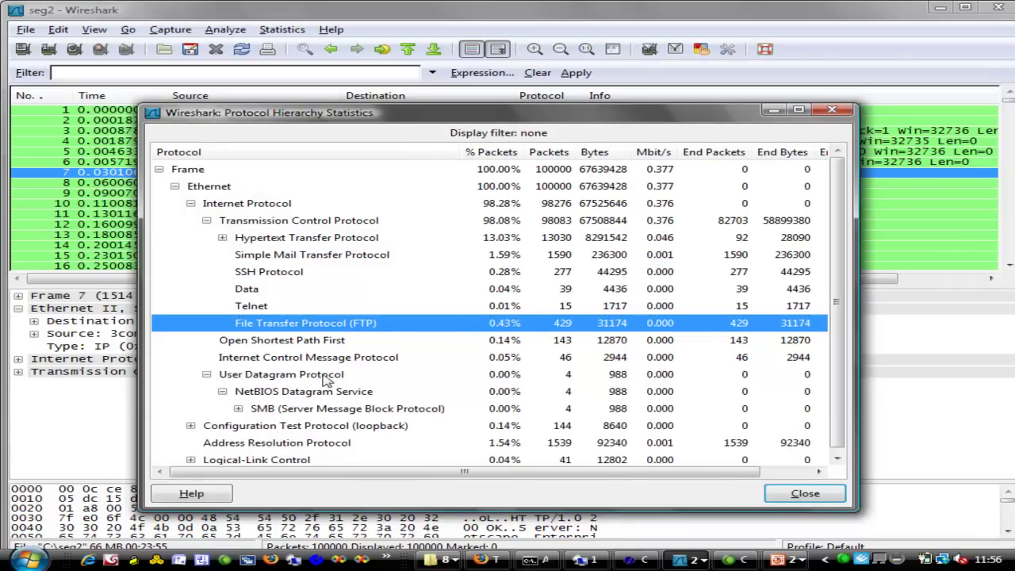
{"action": "left_click", "coordinate": [238, 409]}
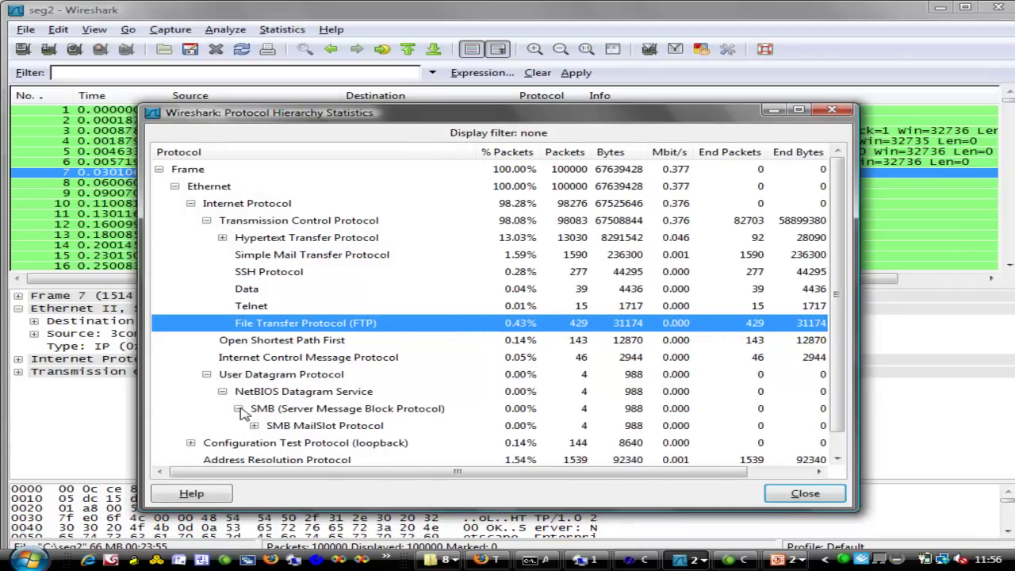
{"action": "left_click", "coordinate": [277, 377]}
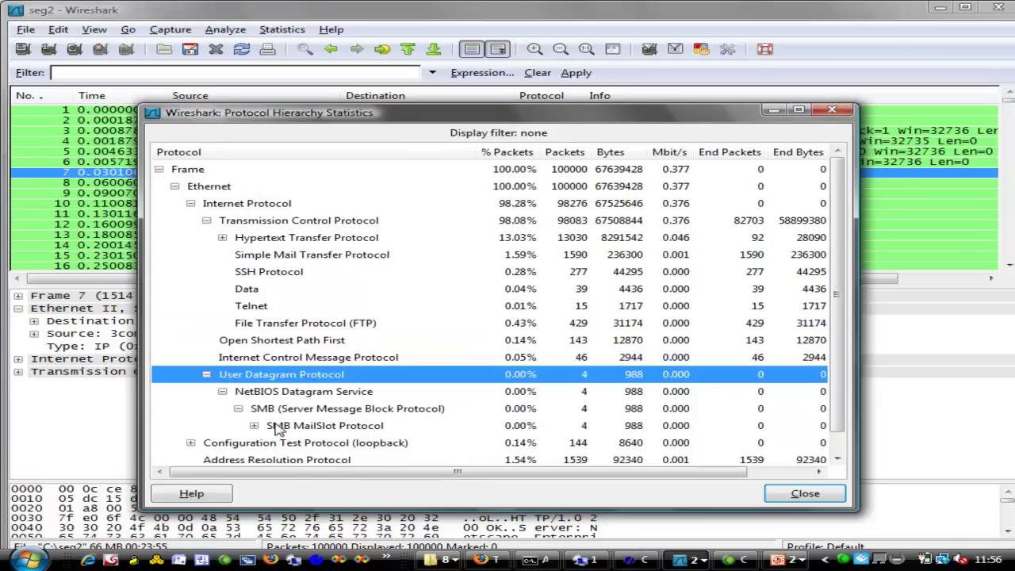
{"action": "left_click", "coordinate": [286, 394]}
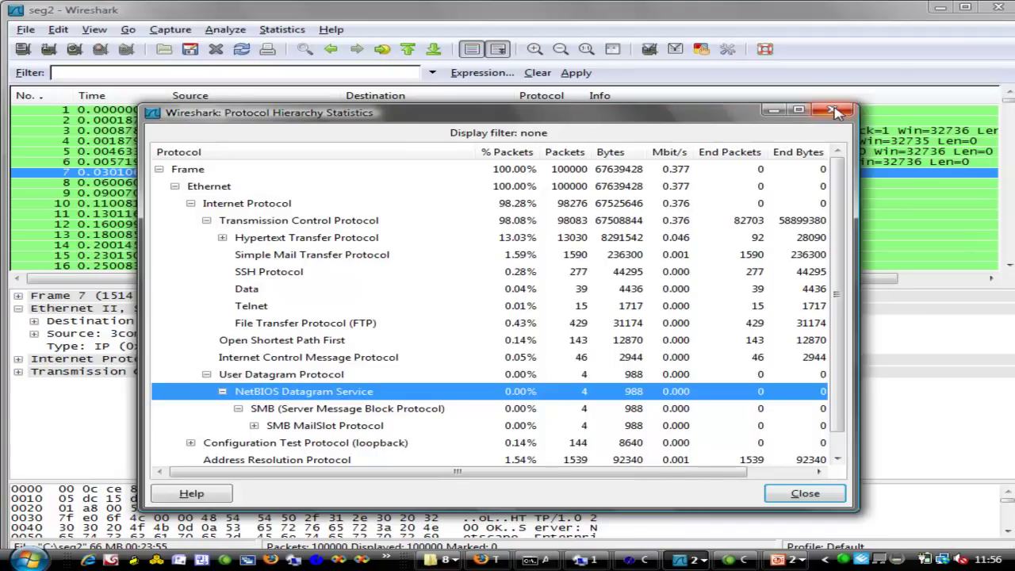
Step: Expand Configuration Test Protocol (loopback), select its Data entry, and close the protocol hierarchy statistics
{"action": "left_click", "coordinate": [191, 443]}
{"action": "left_click", "coordinate": [231, 460]}
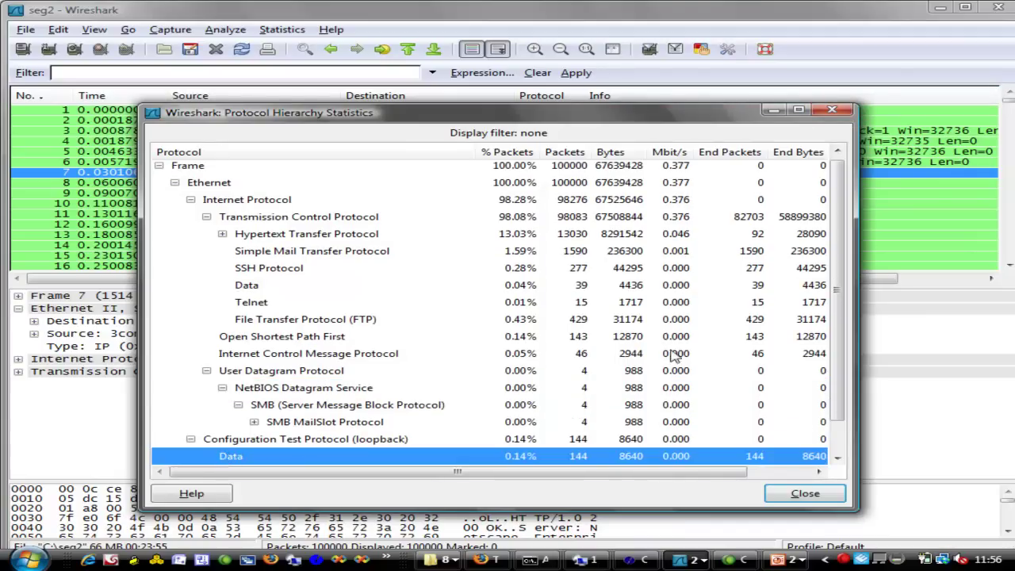
{"action": "left_click", "coordinate": [832, 109]}
Step: Generate the endpoint statistics for the seg2 capture and stop the refiltering of all packets partway through
{"action": "left_click", "coordinate": [232, 31]}
{"action": "mouse_move", "coordinate": [283, 30]}
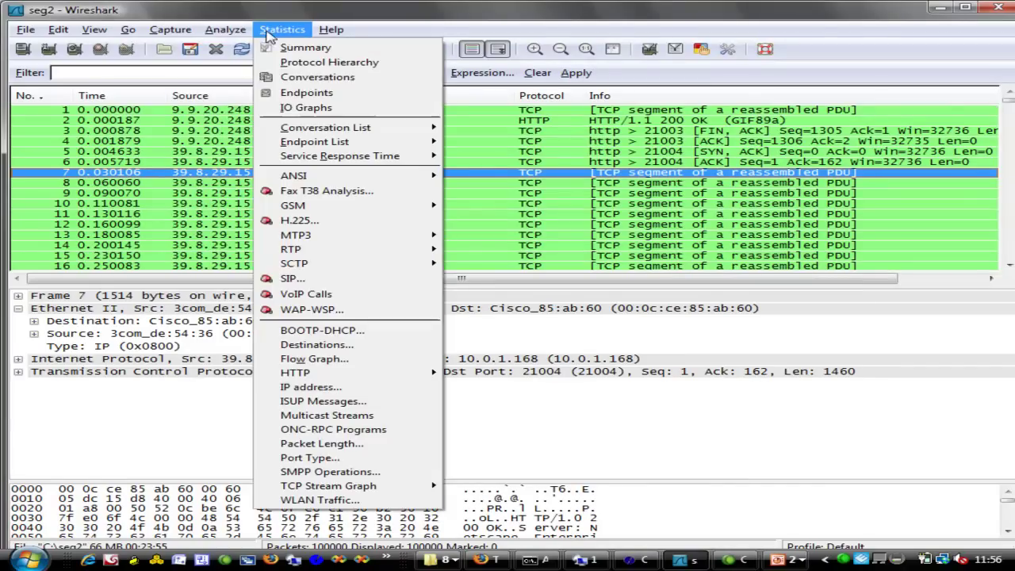
{"action": "left_click", "coordinate": [317, 93]}
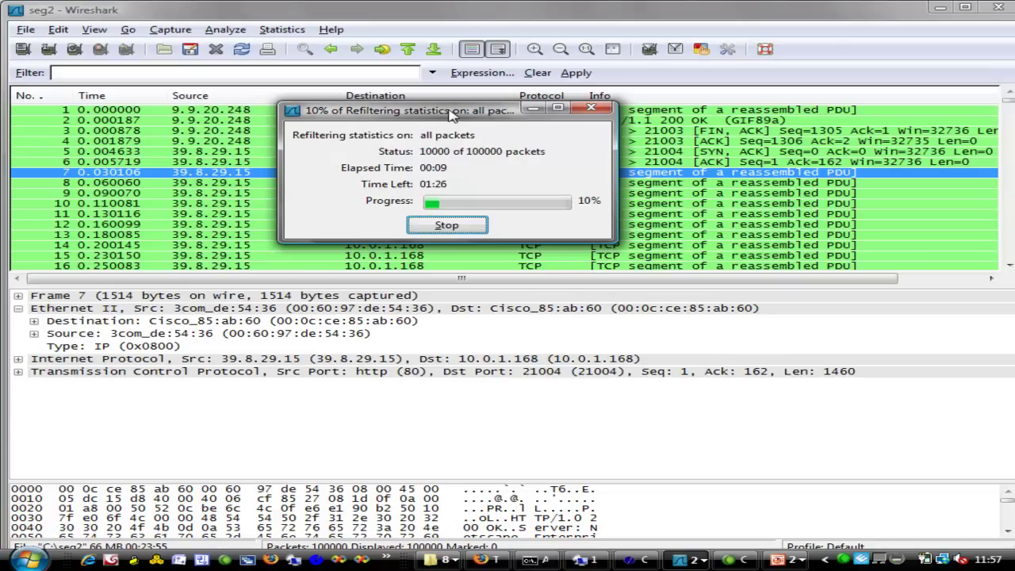
{"action": "left_click_drag", "start_coordinate": [444, 115], "coordinate": [375, 61]}
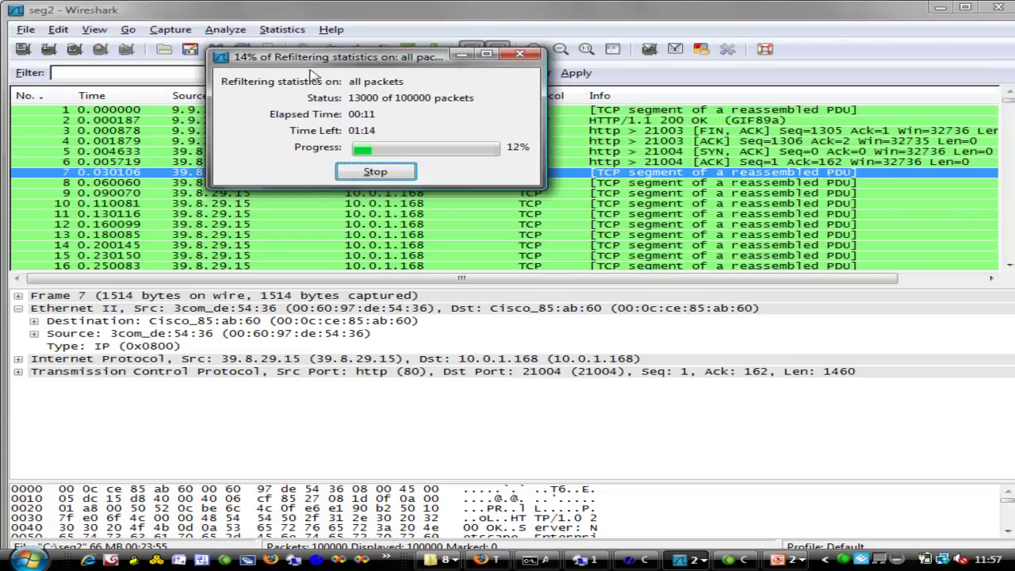
{"action": "left_click_drag", "start_coordinate": [278, 63], "coordinate": [204, 35]}
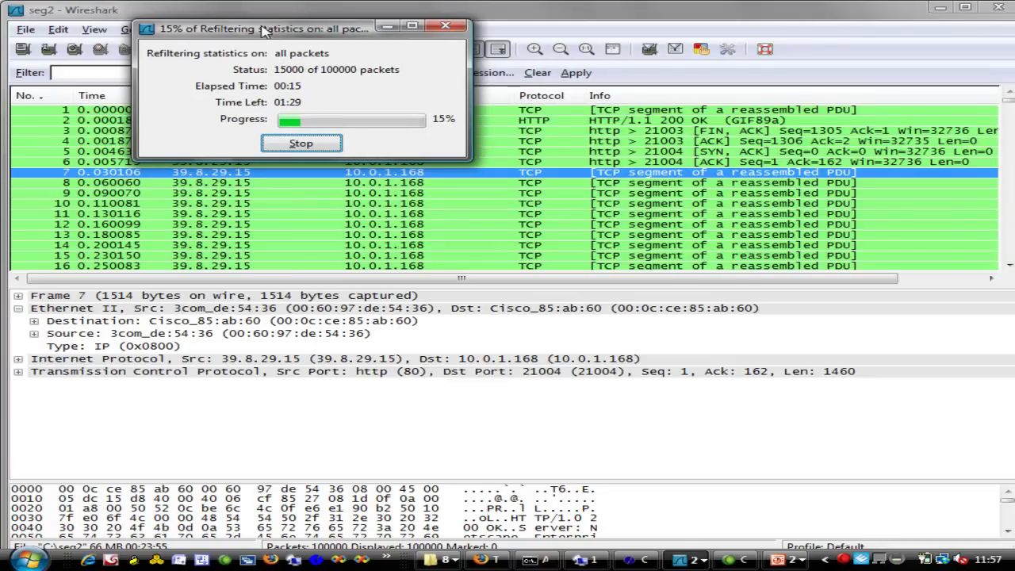
{"action": "left_click_drag", "start_coordinate": [264, 62], "coordinate": [284, 104]}
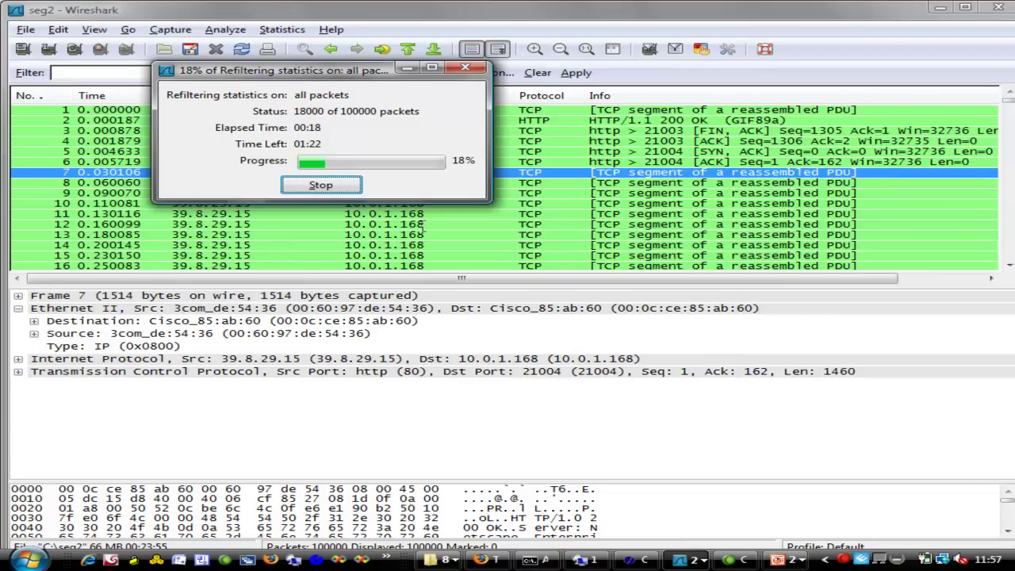
{"action": "left_click_drag", "start_coordinate": [300, 74], "coordinate": [477, 27]}
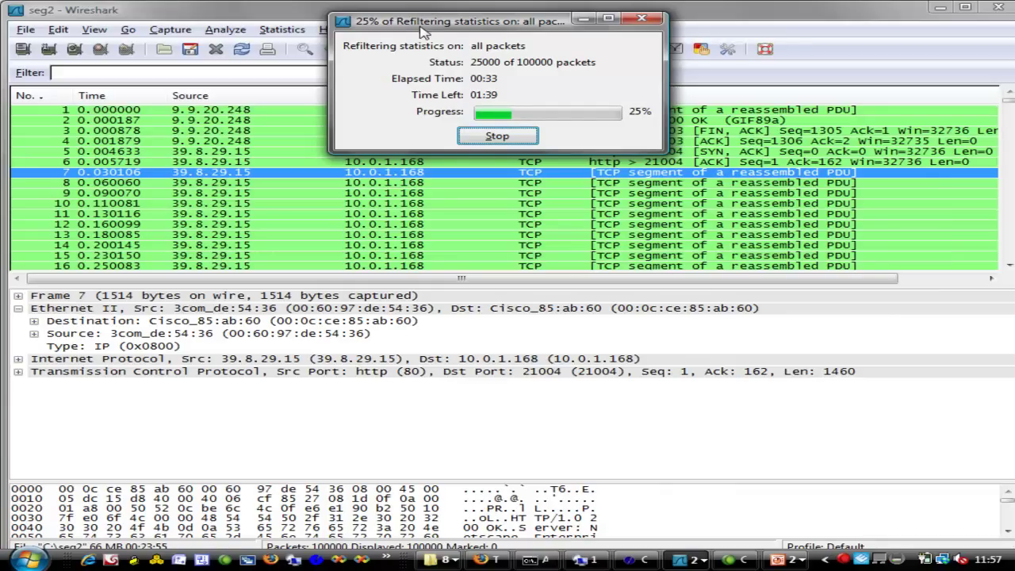
{"action": "left_click", "coordinate": [498, 137]}
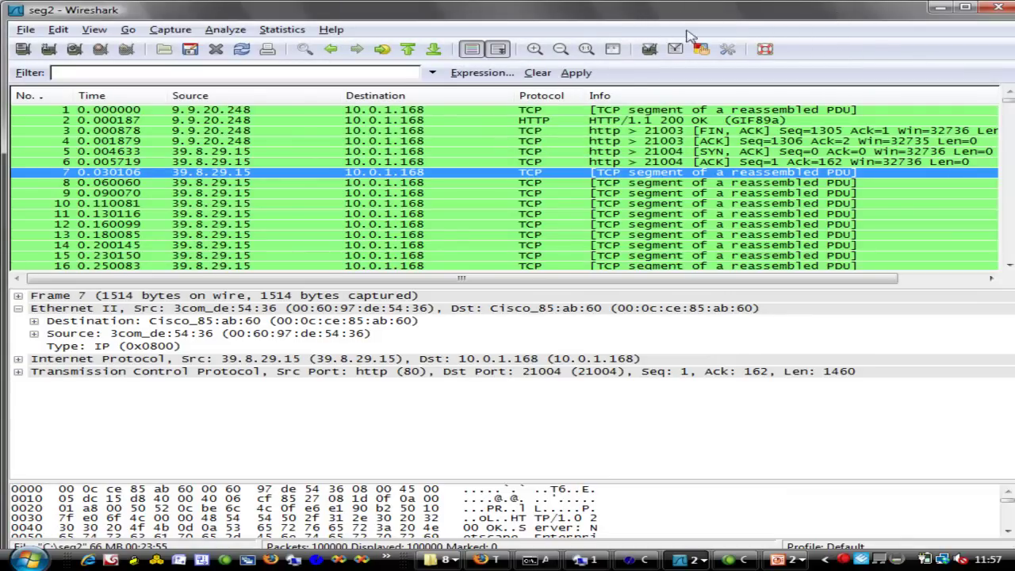
Step: Restore the main capture window to a smaller size and arrange it behind the Endpoints window
{"action": "left_click", "coordinate": [967, 11]}
{"action": "key", "text": "alt+Tab"}
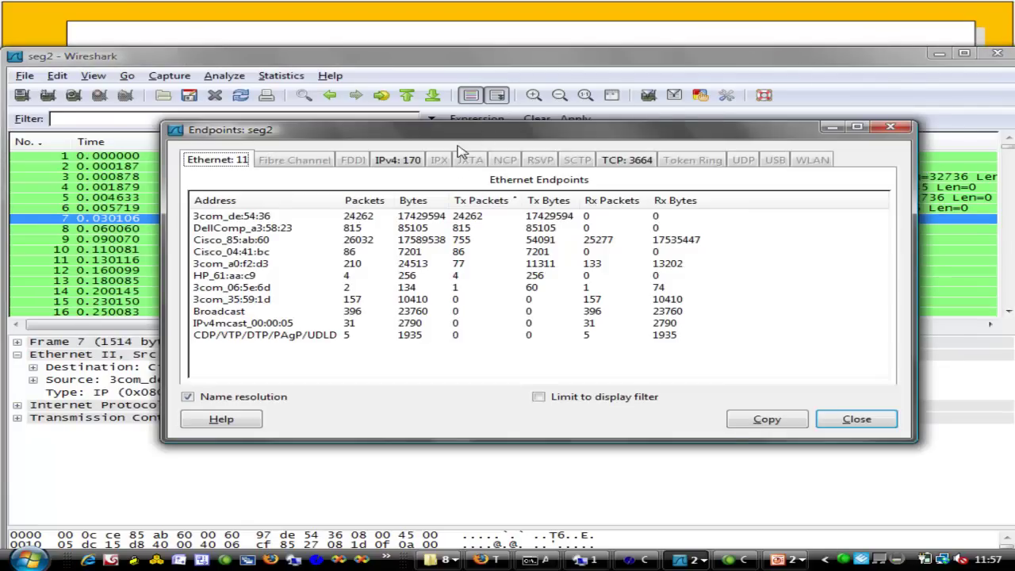
{"action": "left_click_drag", "start_coordinate": [466, 134], "coordinate": [474, 89]}
{"action": "left_click_drag", "start_coordinate": [118, 61], "coordinate": [118, 40]}
{"action": "key", "text": "alt+Tab"}
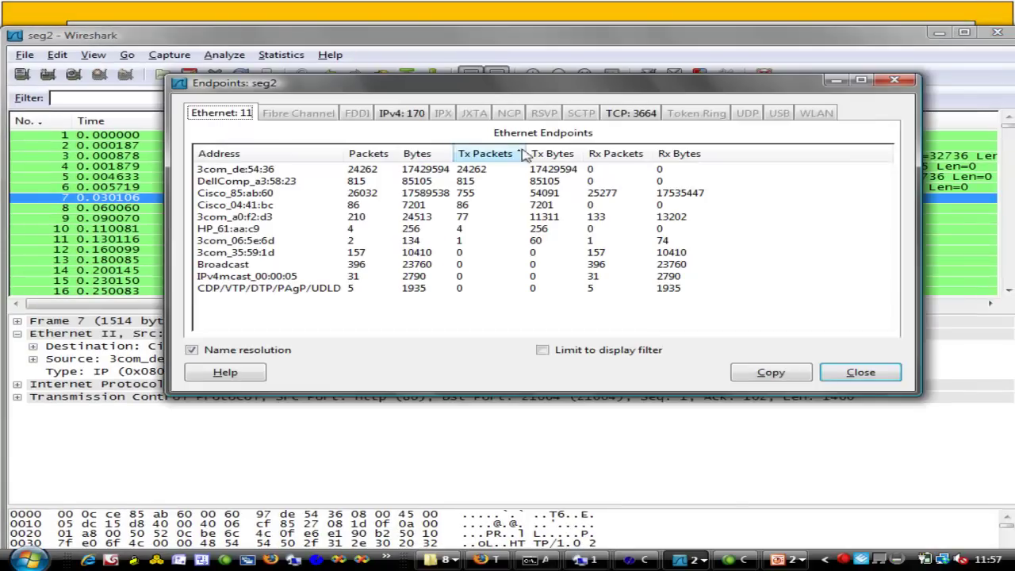
Step: Show the IPv4 endpoints and check the entries for 80.134.241.210, 79.25.71.143 and 39.8.29.15
{"action": "left_click", "coordinate": [402, 114]}
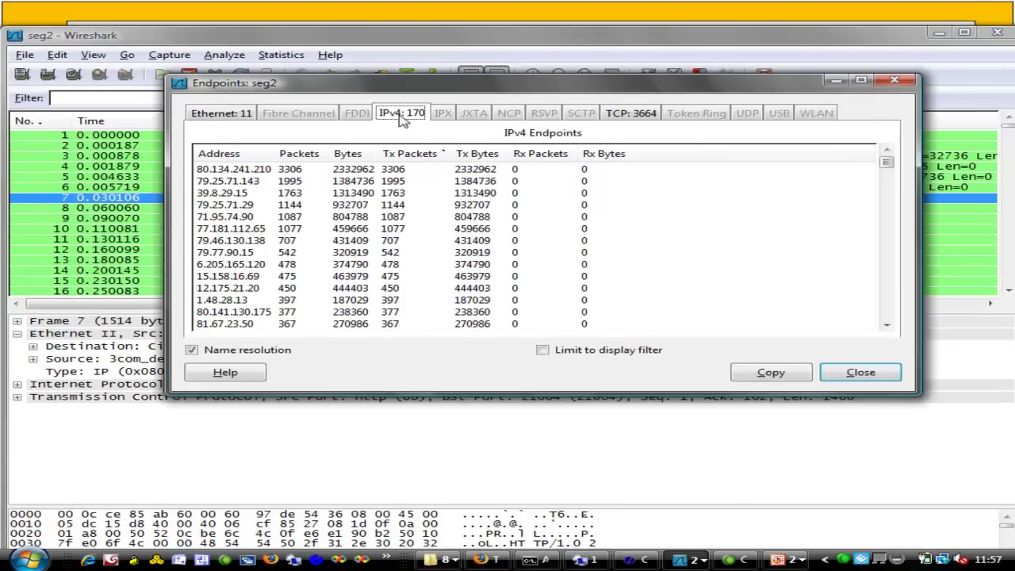
{"action": "left_click", "coordinate": [227, 171]}
{"action": "left_click", "coordinate": [227, 183]}
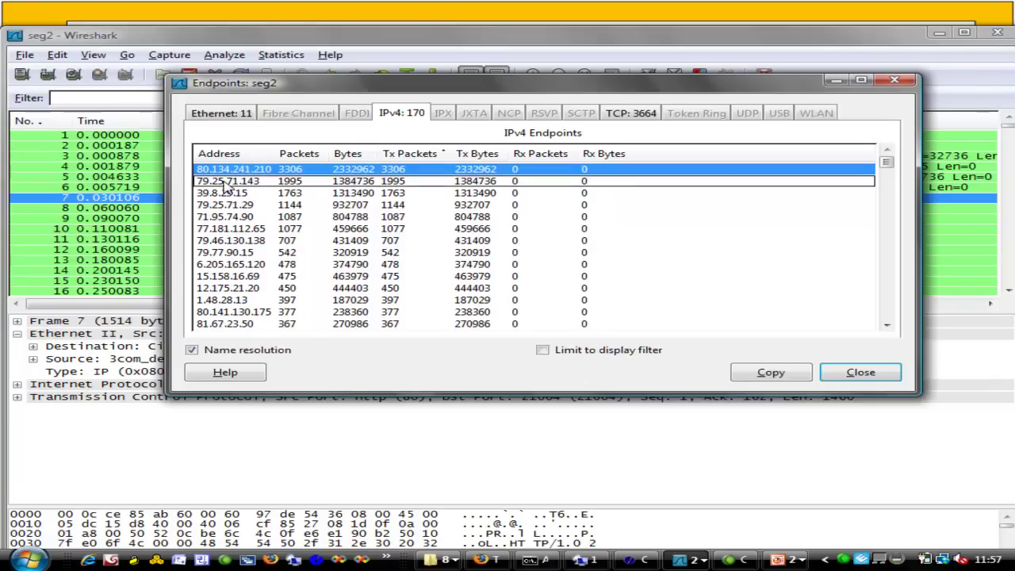
{"action": "left_click", "coordinate": [226, 192]}
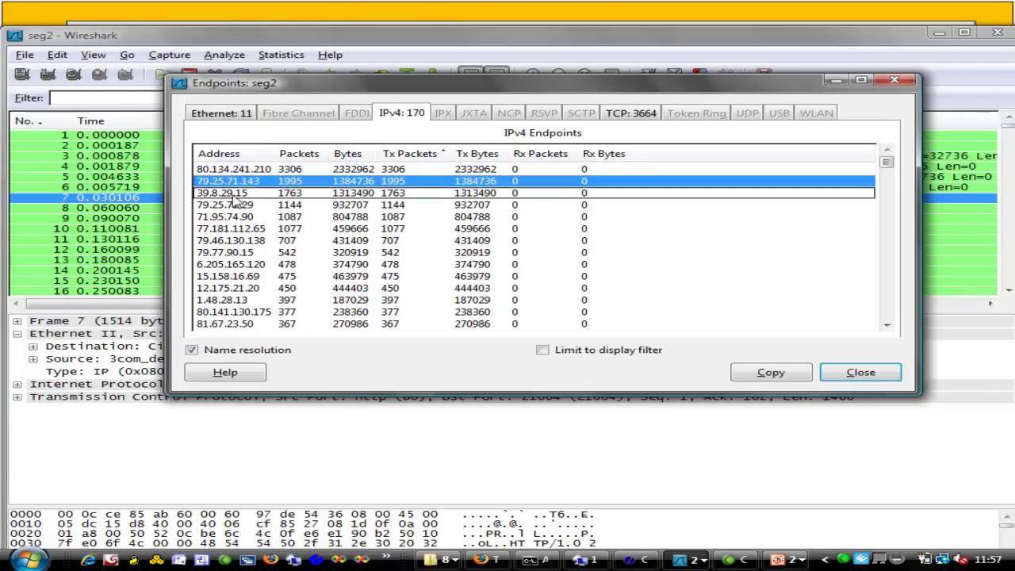
Step: Review the Ethernet endpoints, comparing the traffic of 3com_de:54:36, DellComp_a3:58:23 and Cisco_85:ab:60
{"action": "left_click", "coordinate": [222, 114]}
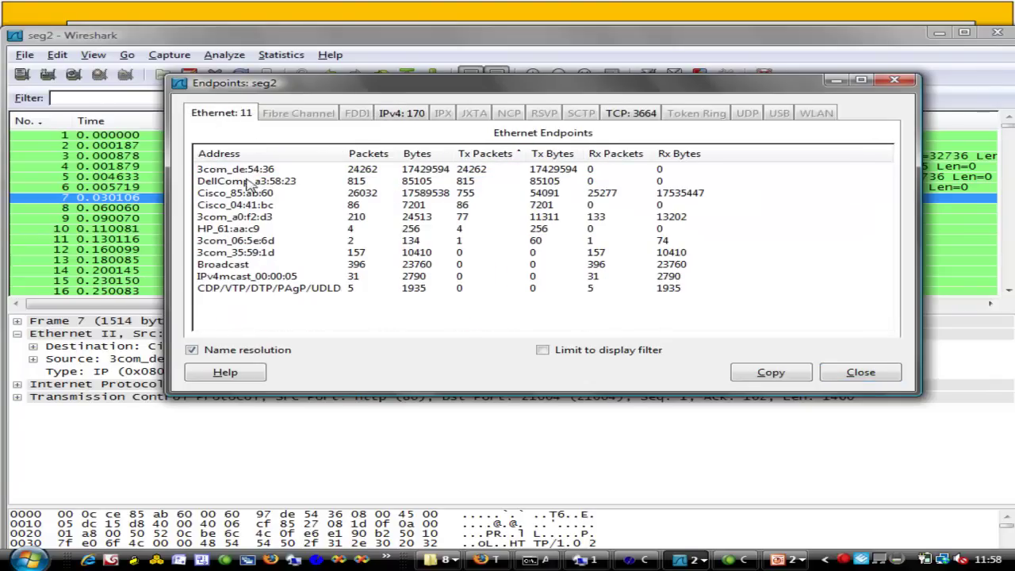
{"action": "left_click", "coordinate": [370, 173]}
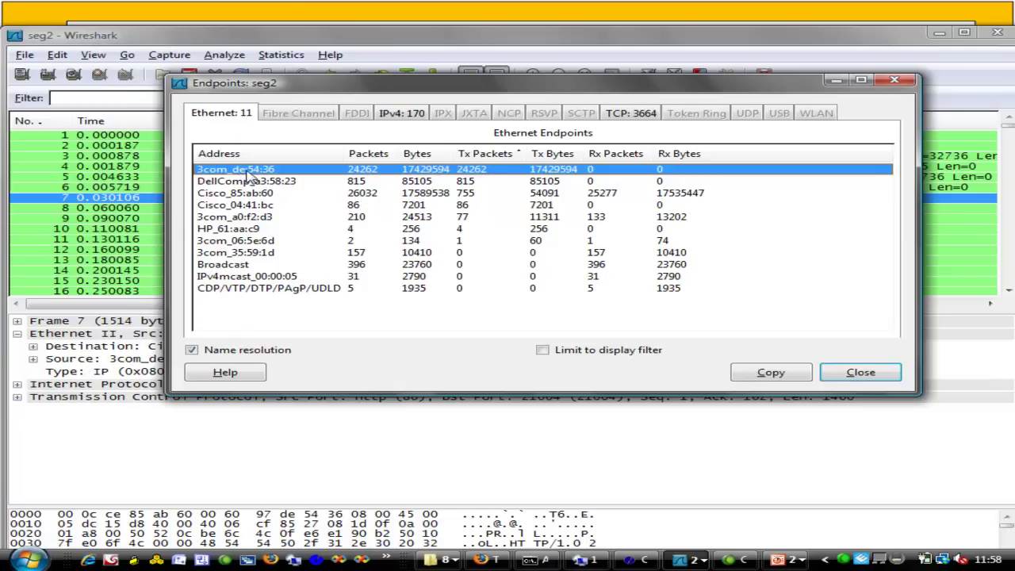
{"action": "left_click", "coordinate": [261, 185]}
{"action": "left_click", "coordinate": [547, 194]}
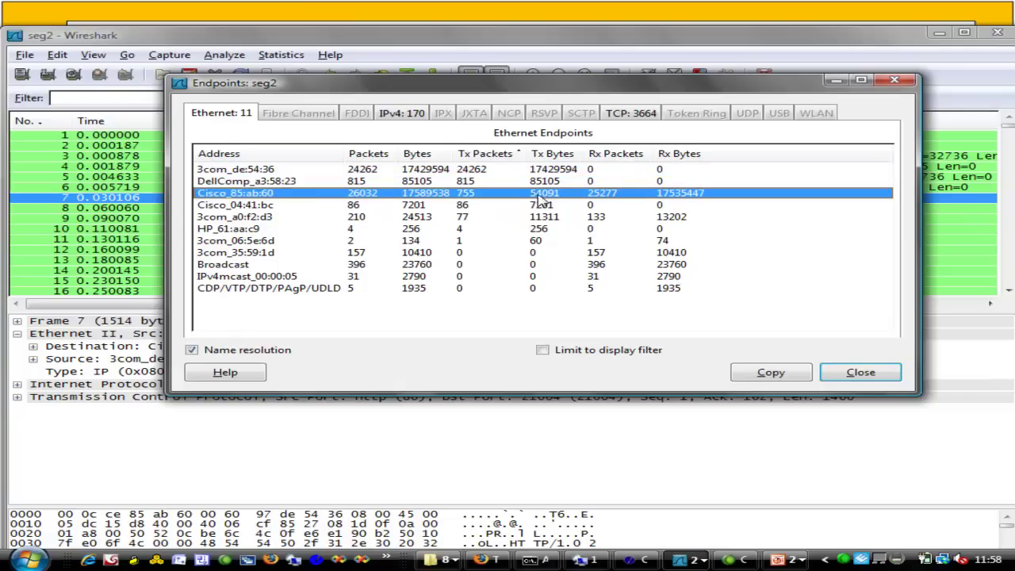
{"action": "left_click", "coordinate": [544, 181]}
{"action": "left_click", "coordinate": [648, 195]}
Step: Return to the IPv4 endpoints and examine the highest transmitters, from 80.134.241.210 down to 77.181.112.65
{"action": "left_click", "coordinate": [406, 114]}
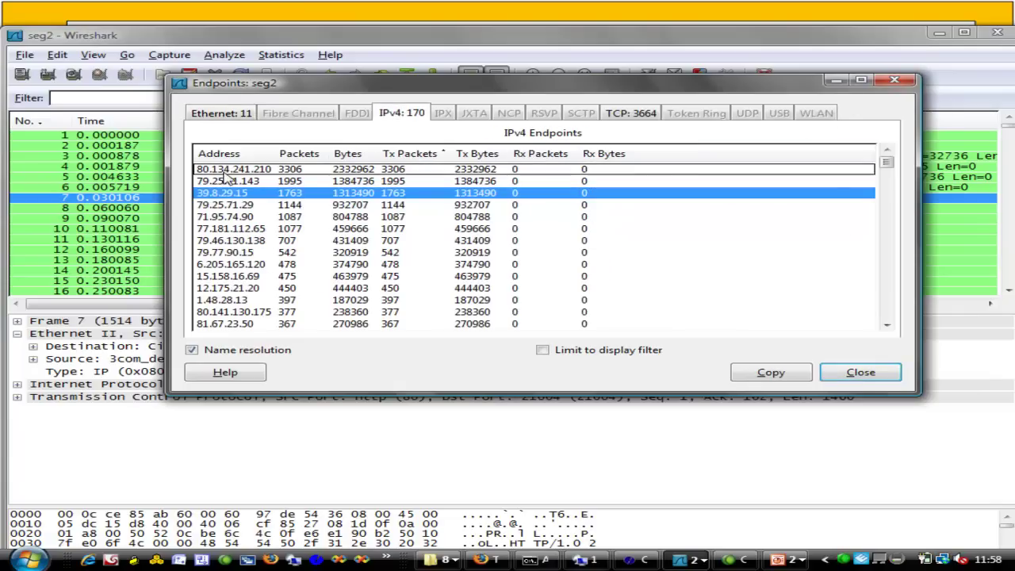
{"action": "left_click", "coordinate": [224, 171]}
{"action": "left_click", "coordinate": [226, 182]}
{"action": "left_click", "coordinate": [226, 194]}
{"action": "left_click", "coordinate": [229, 216]}
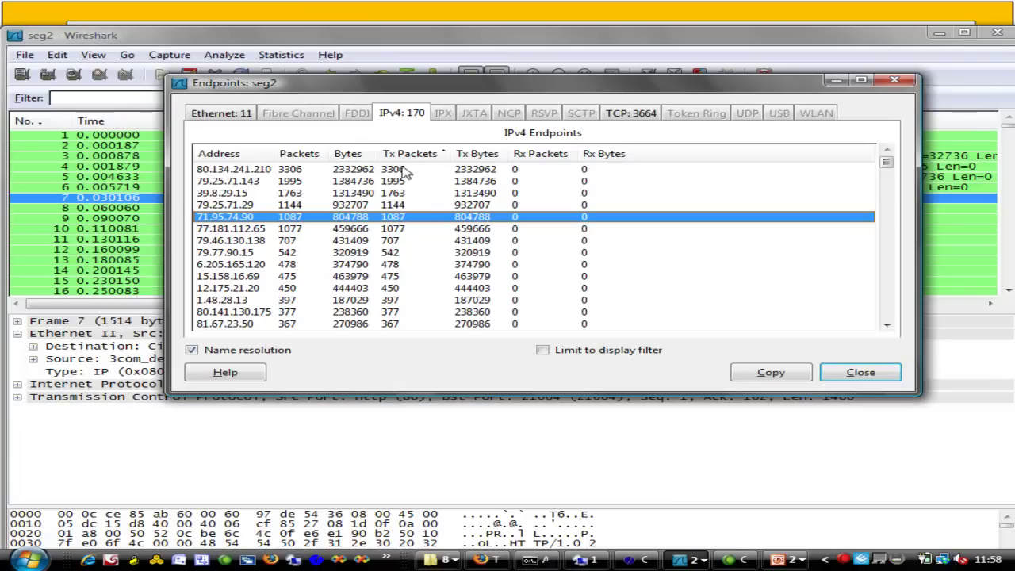
{"action": "left_click", "coordinate": [249, 227]}
Step: Look through the remaining IPv4 endpoints down to the 10.0.1.x addresses at the end of the list
{"action": "scroll", "coordinate": [248, 228], "scroll_direction": "down", "scroll_amount": 15}
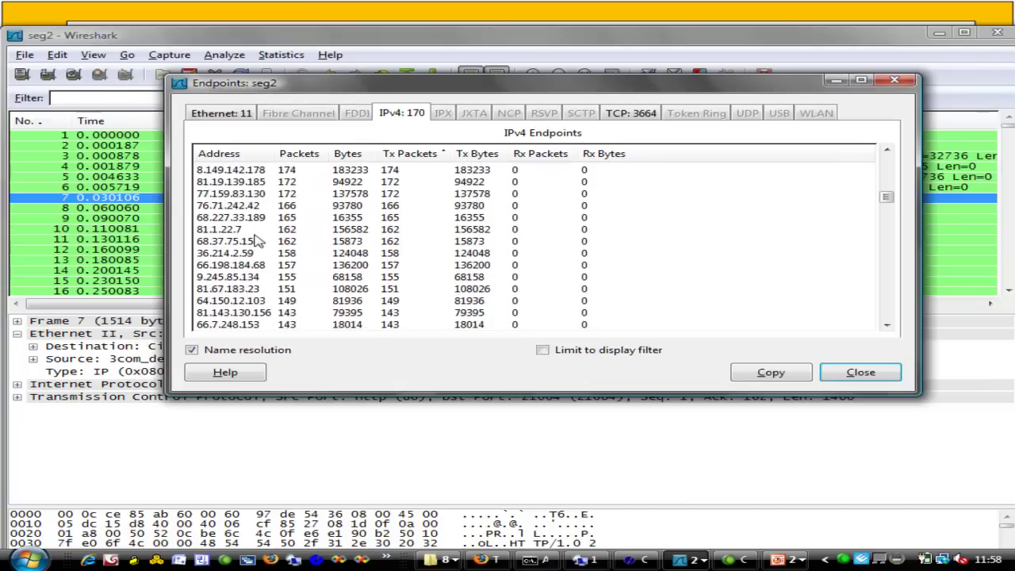
{"action": "scroll", "coordinate": [256, 231], "scroll_direction": "down", "scroll_amount": 20}
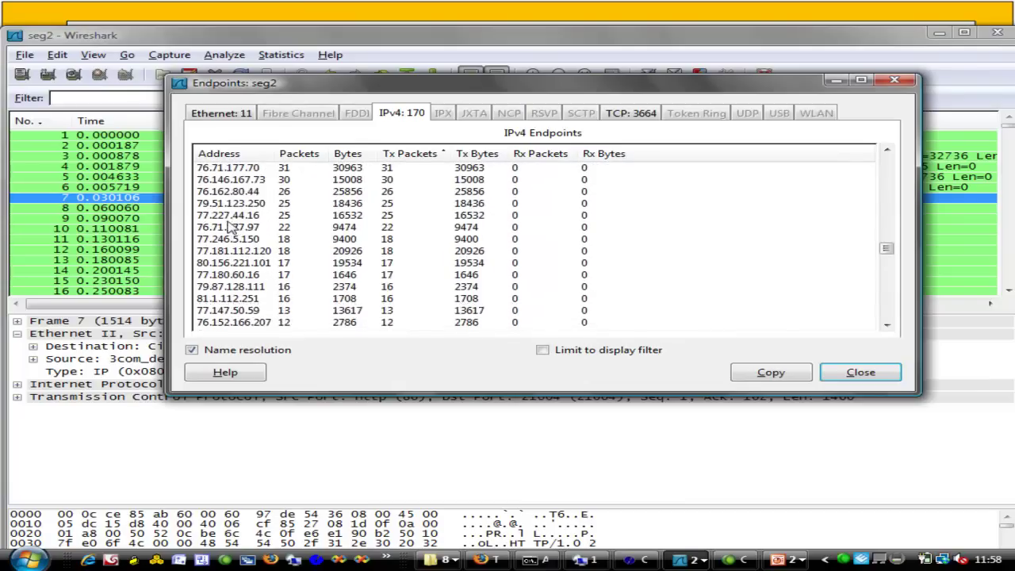
{"action": "scroll", "coordinate": [245, 223], "scroll_direction": "down", "scroll_amount": 20}
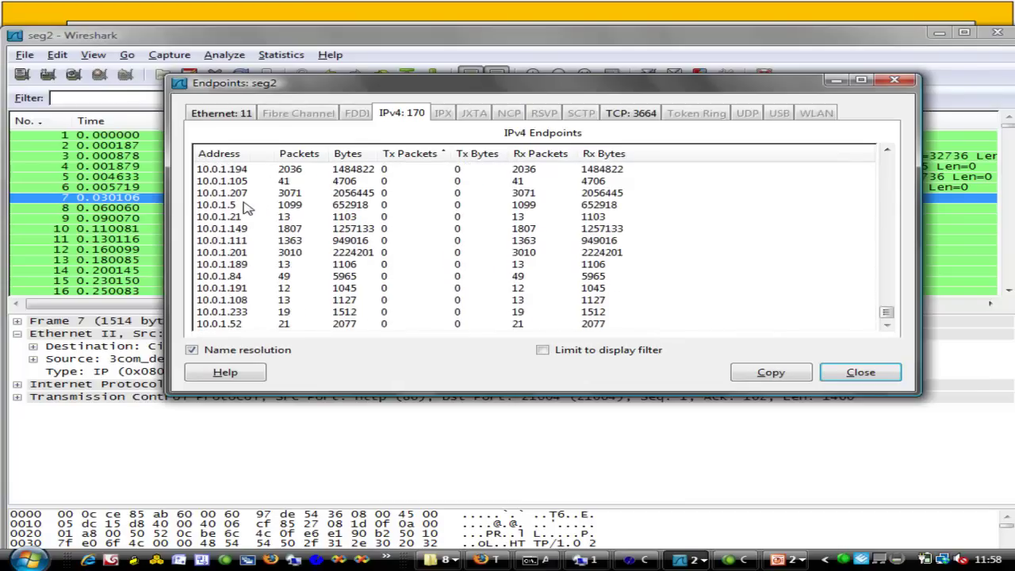
{"action": "scroll", "coordinate": [248, 205], "scroll_direction": "up", "scroll_amount": 15}
{"action": "scroll", "coordinate": [246, 197], "scroll_direction": "down", "scroll_amount": 15}
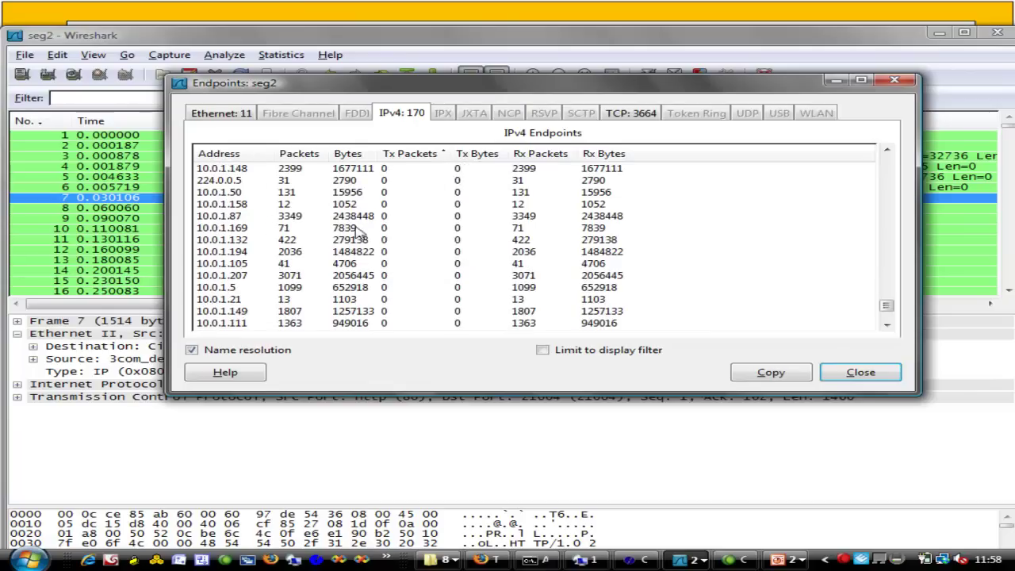
Step: Compare the received packets and bytes of the 10.0.1.x endpoints, selecting 10.0.1.87 and 10.0.1.168
{"action": "left_click", "coordinate": [295, 207]}
{"action": "key", "text": "Down"}
{"action": "key", "text": "Down"}
{"action": "key", "text": "Down"}
{"action": "key", "text": "Down"}
{"action": "key", "text": "Down"}
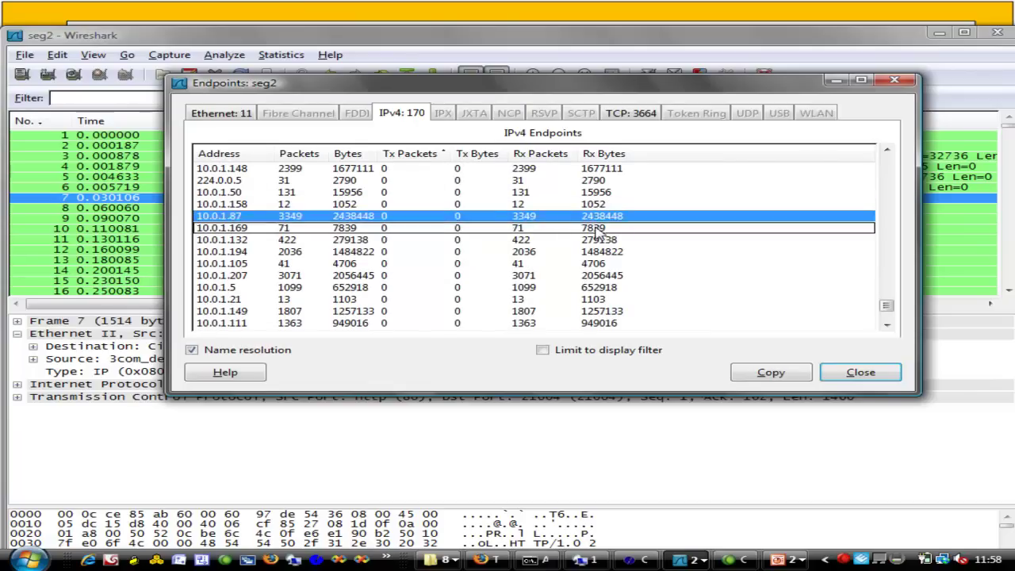
{"action": "scroll", "coordinate": [618, 282], "scroll_direction": "up", "scroll_amount": 8}
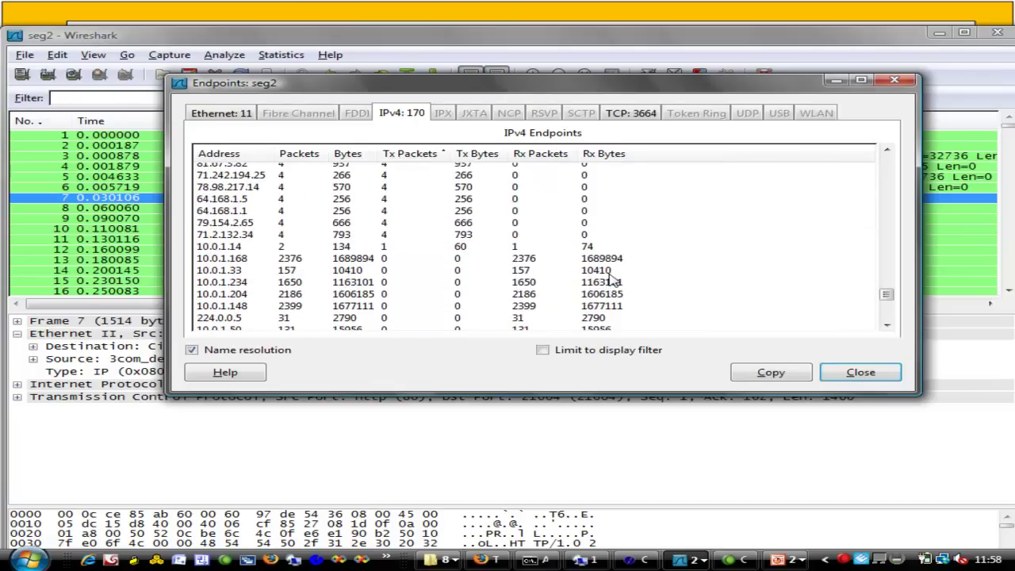
{"action": "scroll", "coordinate": [612, 277], "scroll_direction": "down", "scroll_amount": 5}
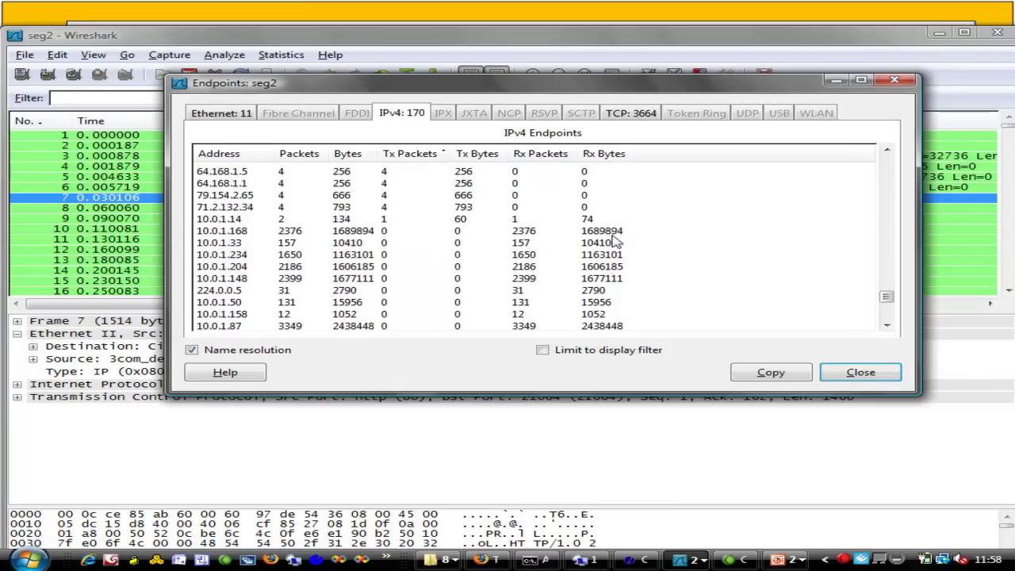
{"action": "left_click", "coordinate": [612, 232]}
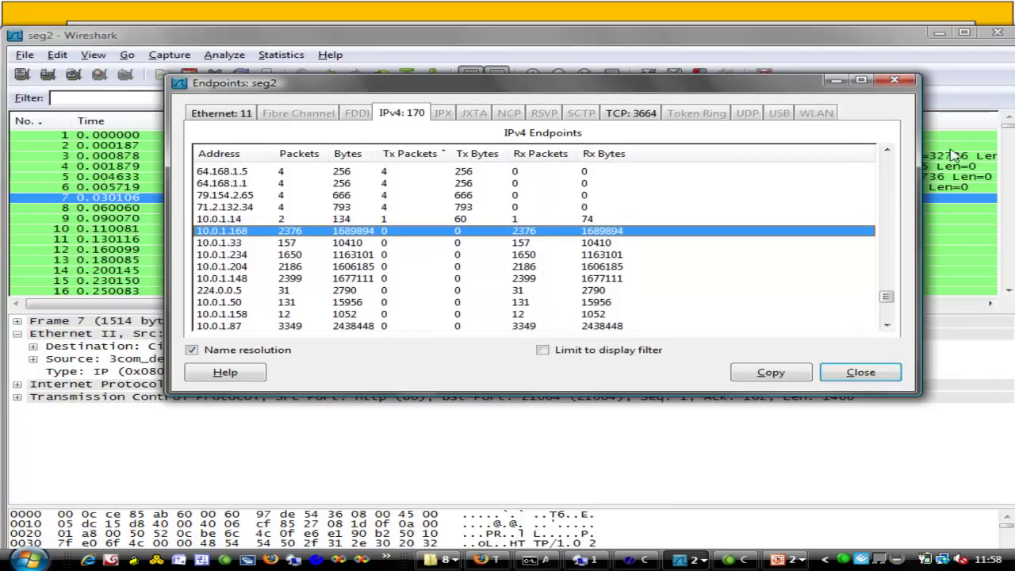
Step: Review the TCP endpoints, checking the smtp entry for 66.27.251.21 and the http entry for 77.181.112.36, and close the endpoint statistics
{"action": "left_click", "coordinate": [632, 113]}
{"action": "left_click", "coordinate": [219, 180]}
{"action": "scroll", "coordinate": [292, 224], "scroll_direction": "down", "scroll_amount": 3}
{"action": "scroll", "coordinate": [292, 228], "scroll_direction": "down", "scroll_amount": 10}
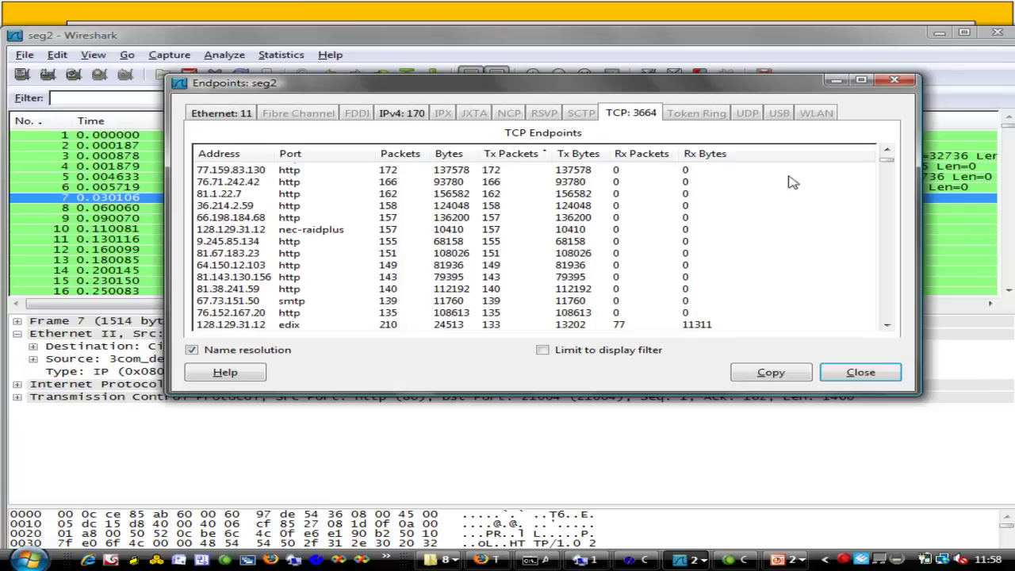
{"action": "scroll", "coordinate": [890, 249], "scroll_direction": "down", "scroll_amount": 15}
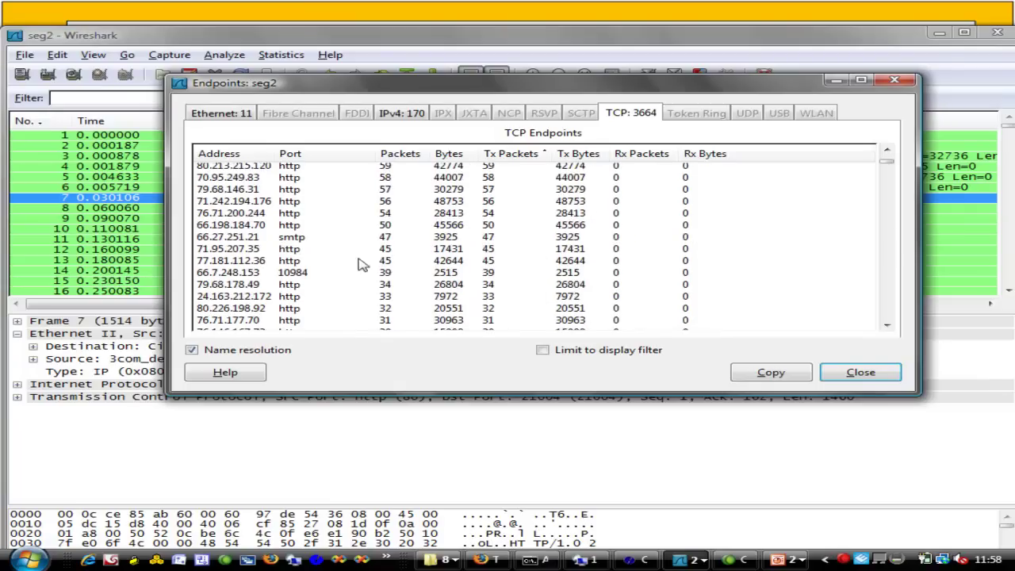
{"action": "left_click", "coordinate": [275, 238]}
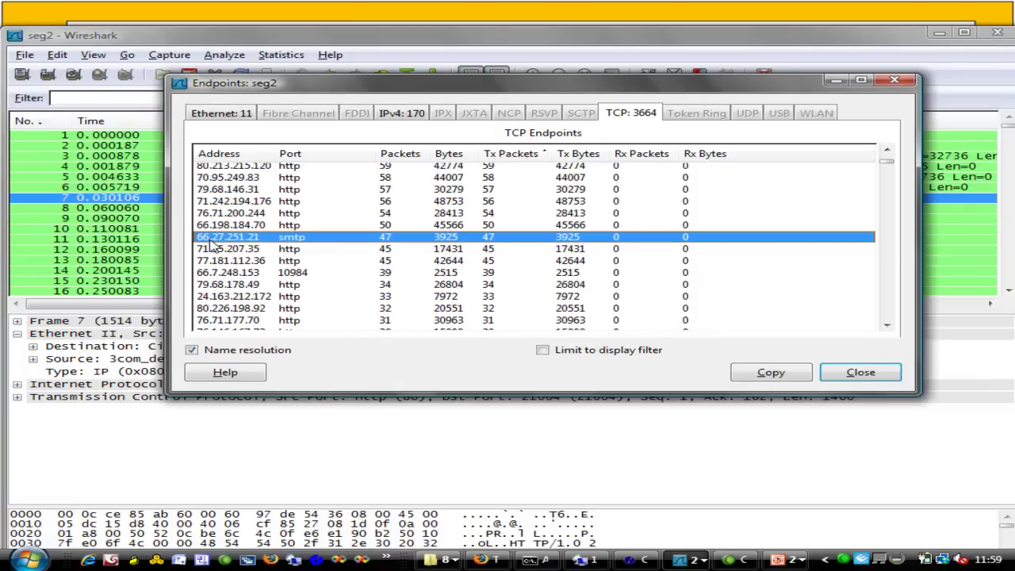
{"action": "left_click", "coordinate": [275, 261]}
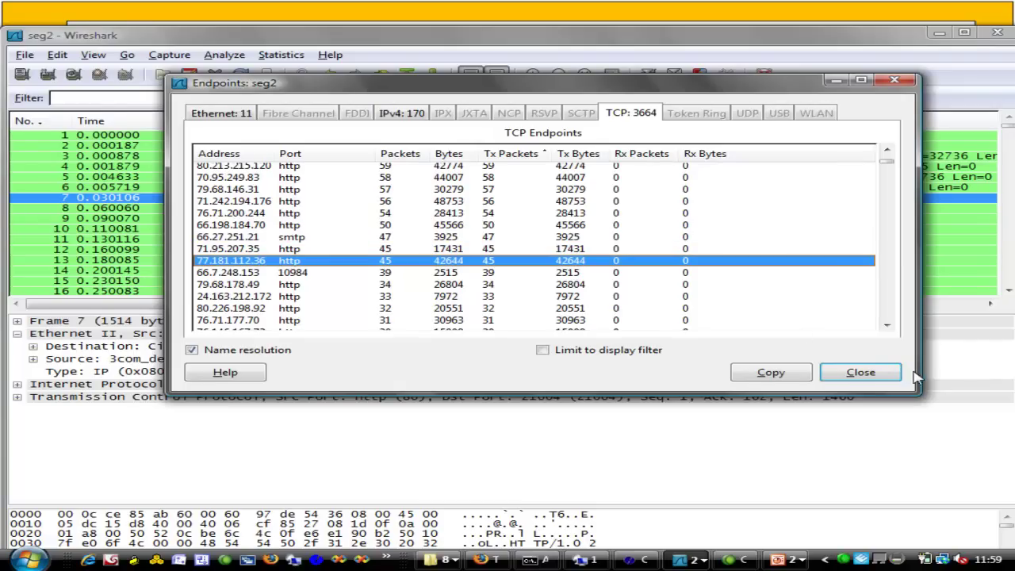
{"action": "left_click", "coordinate": [860, 373]}
Step: Generate the IO graph of the seg2 capture, bring it to the front for review, and close it
{"action": "left_click", "coordinate": [230, 60]}
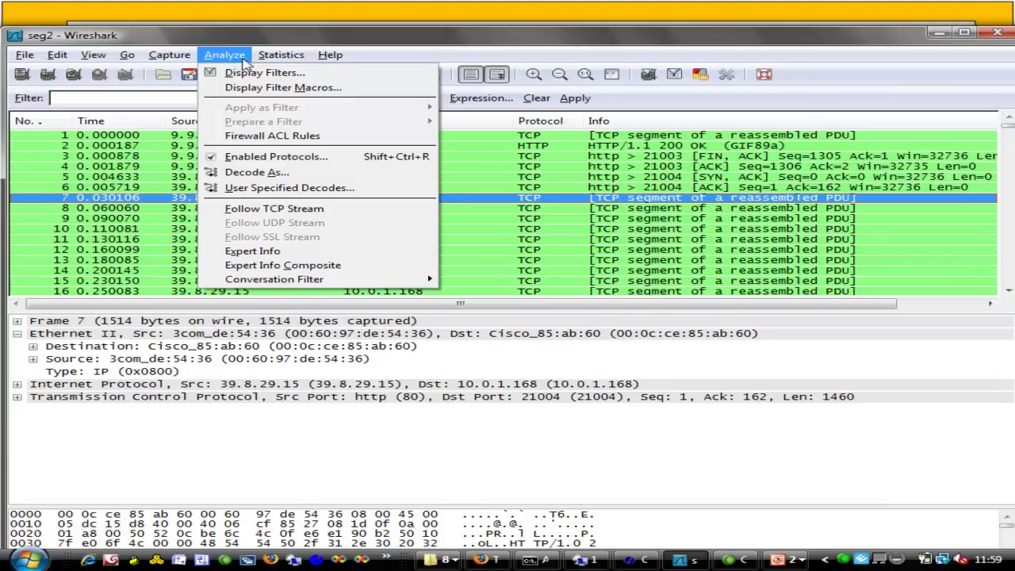
{"action": "mouse_move", "coordinate": [280, 54]}
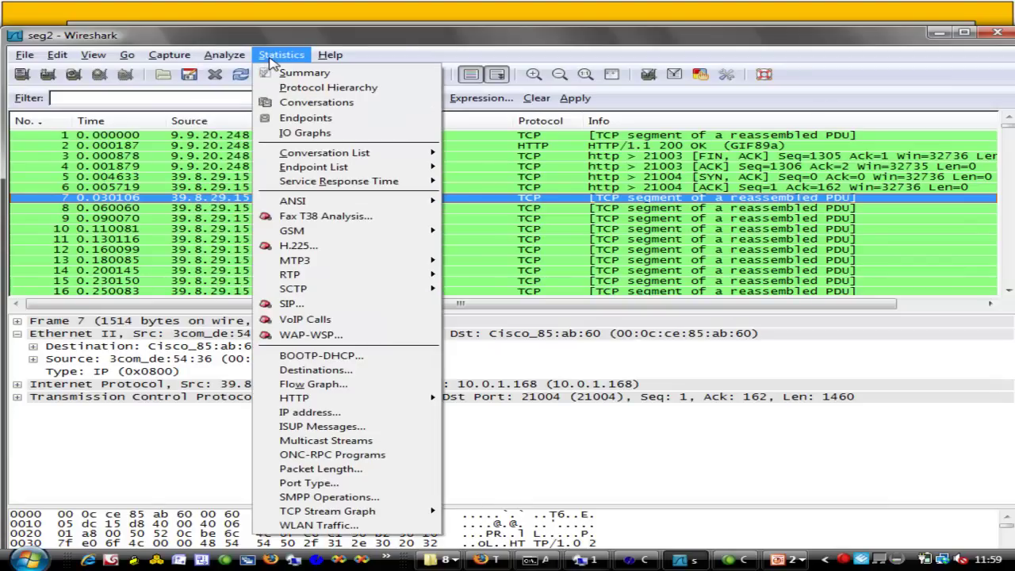
{"action": "left_click", "coordinate": [314, 137]}
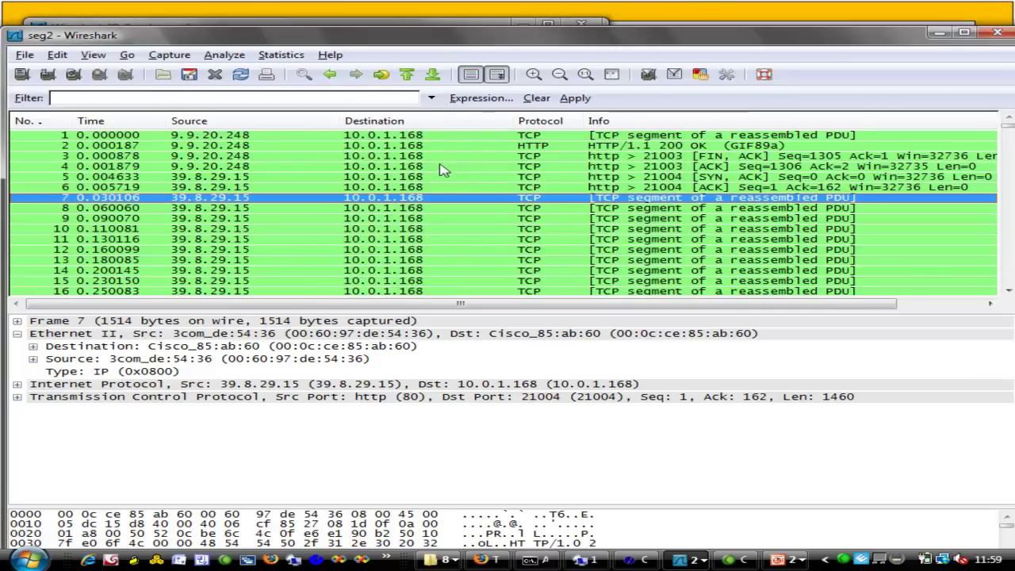
{"action": "left_click", "coordinate": [374, 24]}
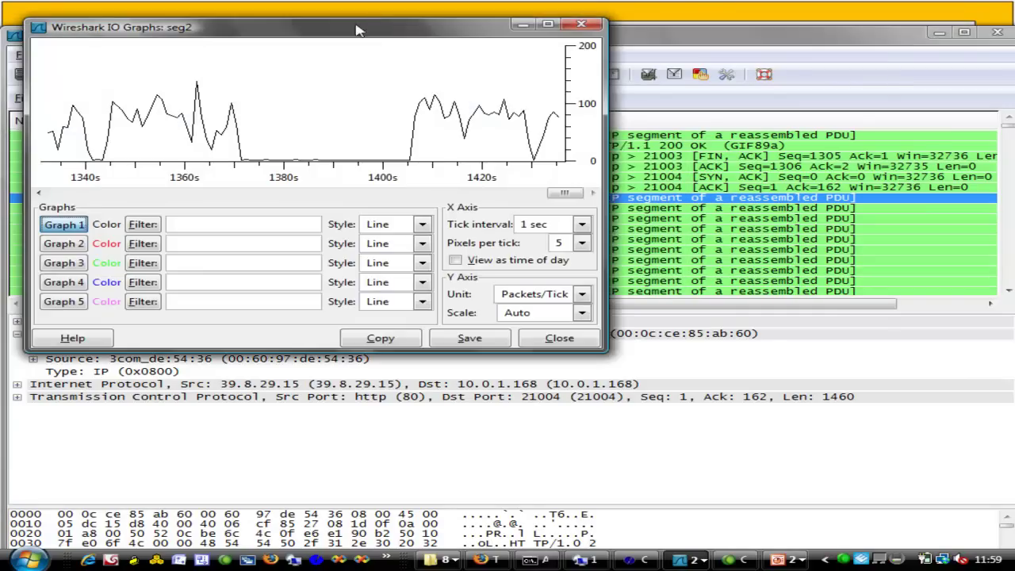
{"action": "left_click_drag", "start_coordinate": [345, 34], "coordinate": [440, 58]}
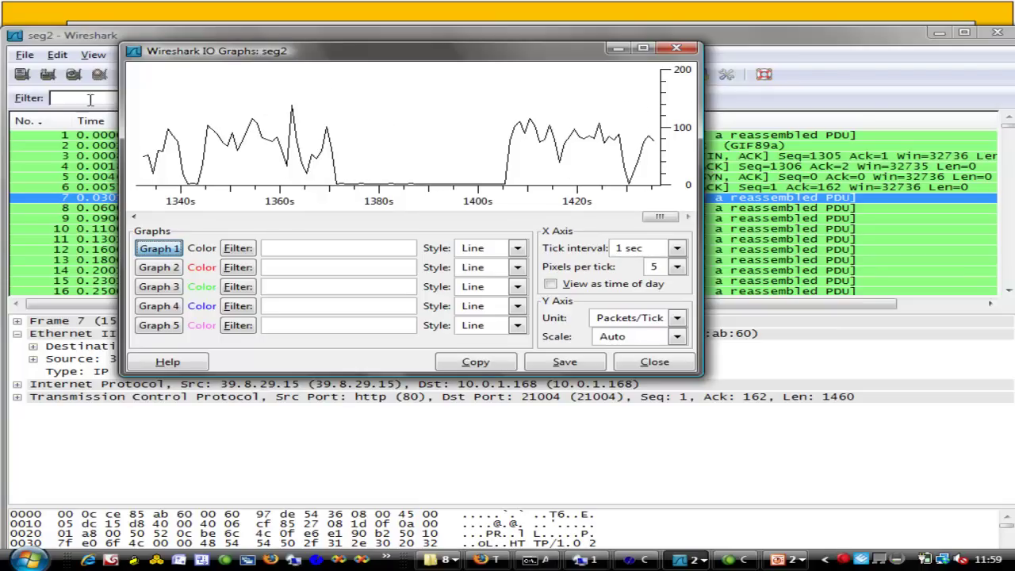
{"action": "left_click", "coordinate": [677, 49]}
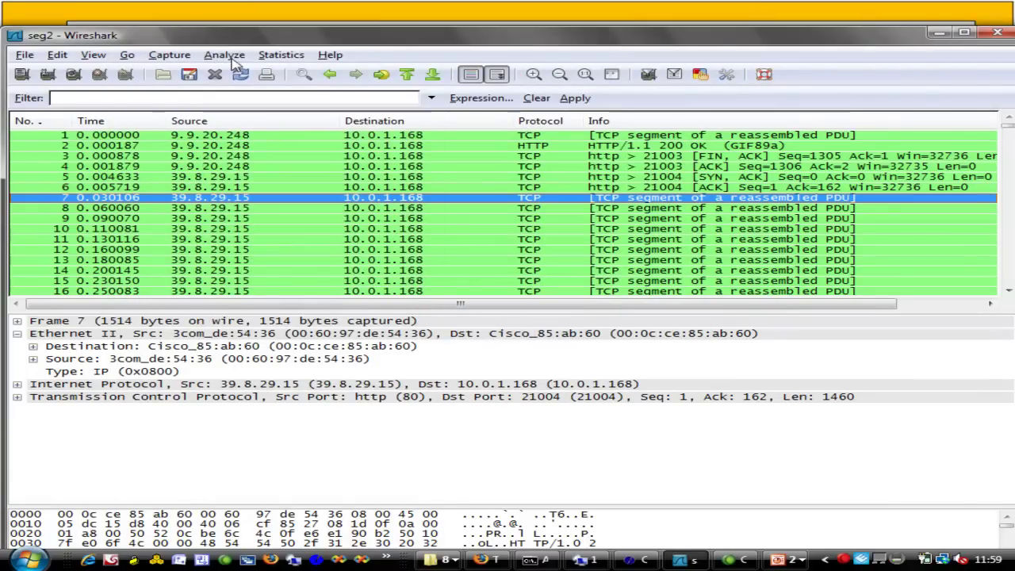
Step: Generate the flow graph for displayed packets with general flow and standard source/destination addresses, stopping the refiltering early
{"action": "left_click", "coordinate": [230, 57]}
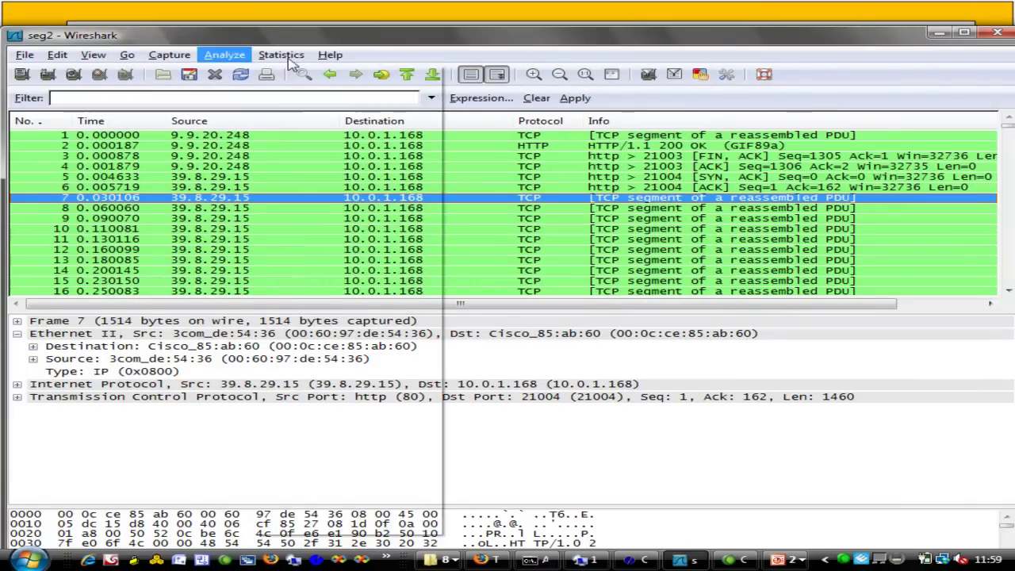
{"action": "mouse_move", "coordinate": [290, 62]}
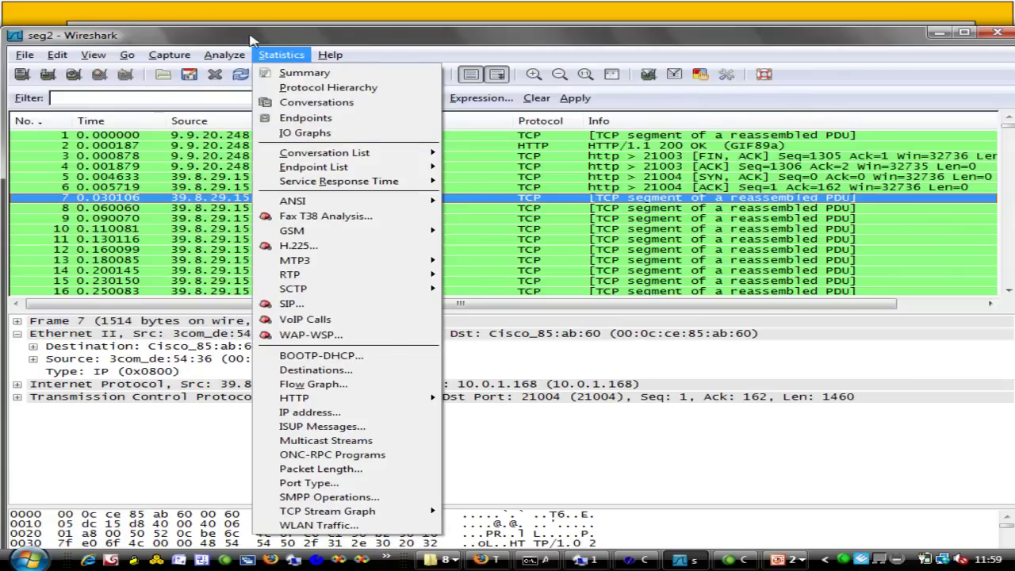
{"action": "left_click", "coordinate": [260, 57]}
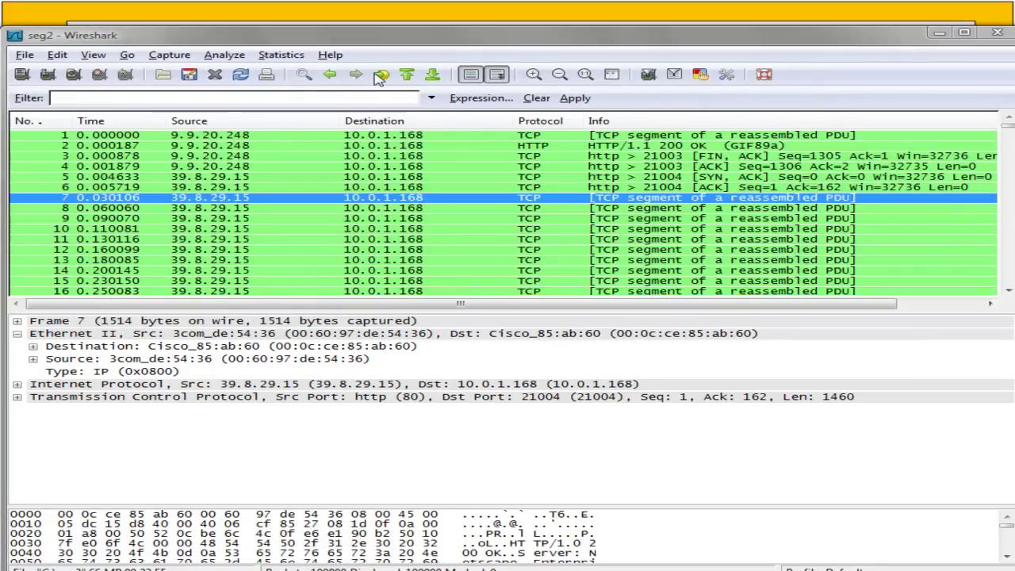
{"action": "left_click", "coordinate": [236, 57]}
{"action": "mouse_move", "coordinate": [278, 57]}
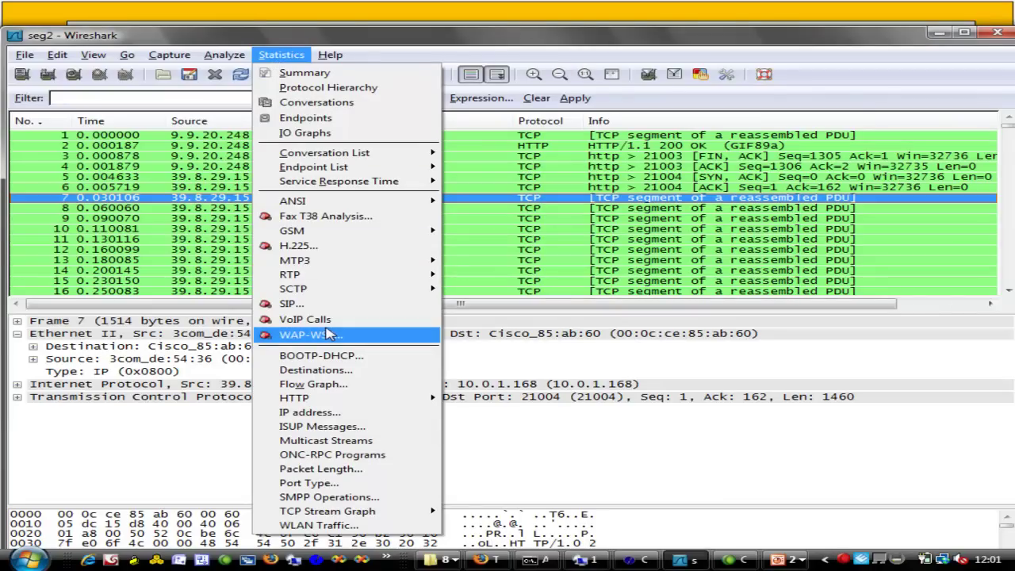
{"action": "left_click", "coordinate": [341, 385]}
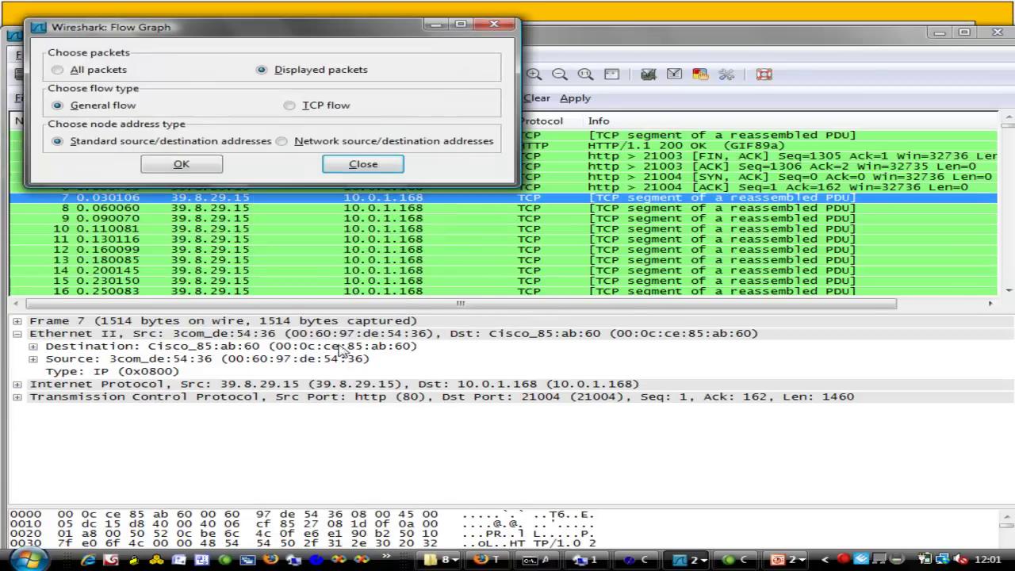
{"action": "left_click", "coordinate": [181, 165]}
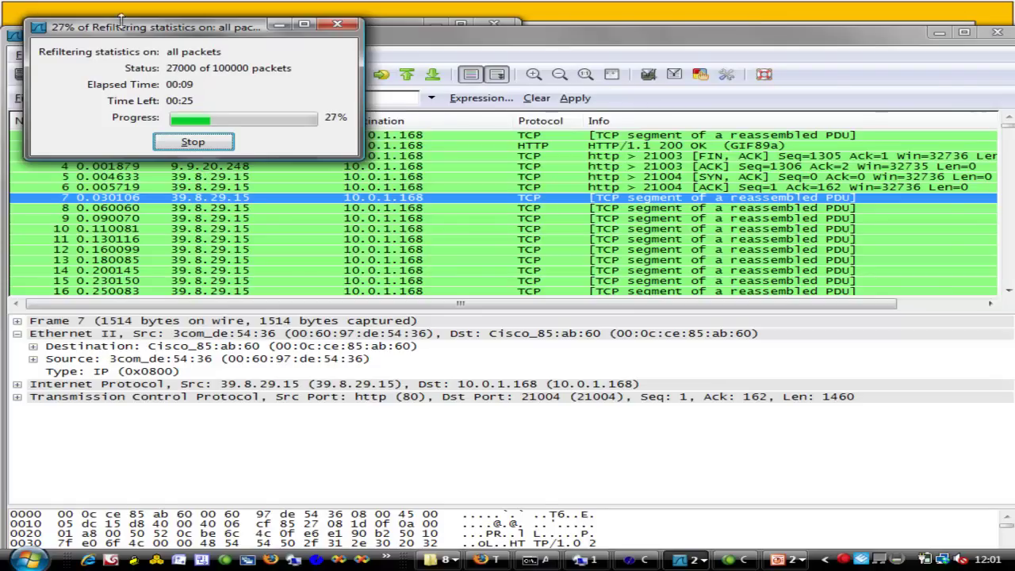
{"action": "left_click_drag", "start_coordinate": [163, 31], "coordinate": [321, 91]}
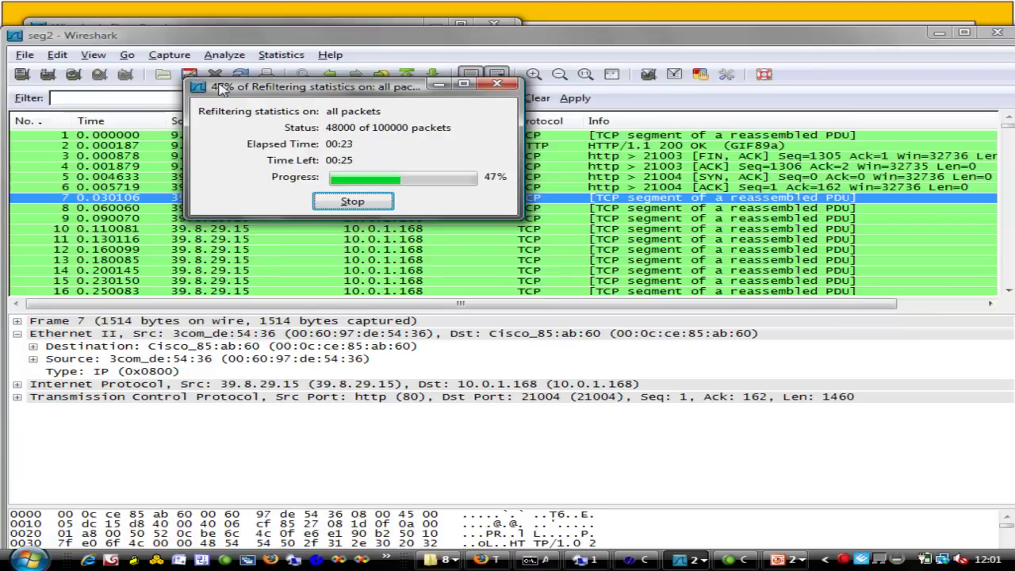
{"action": "left_click_drag", "start_coordinate": [235, 94], "coordinate": [176, 91]}
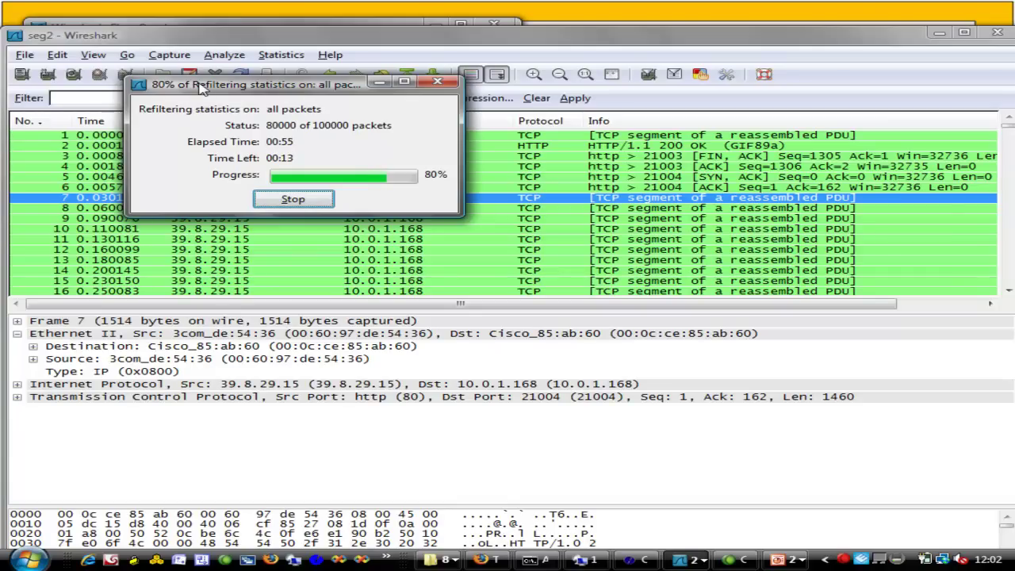
{"action": "left_click", "coordinate": [308, 202]}
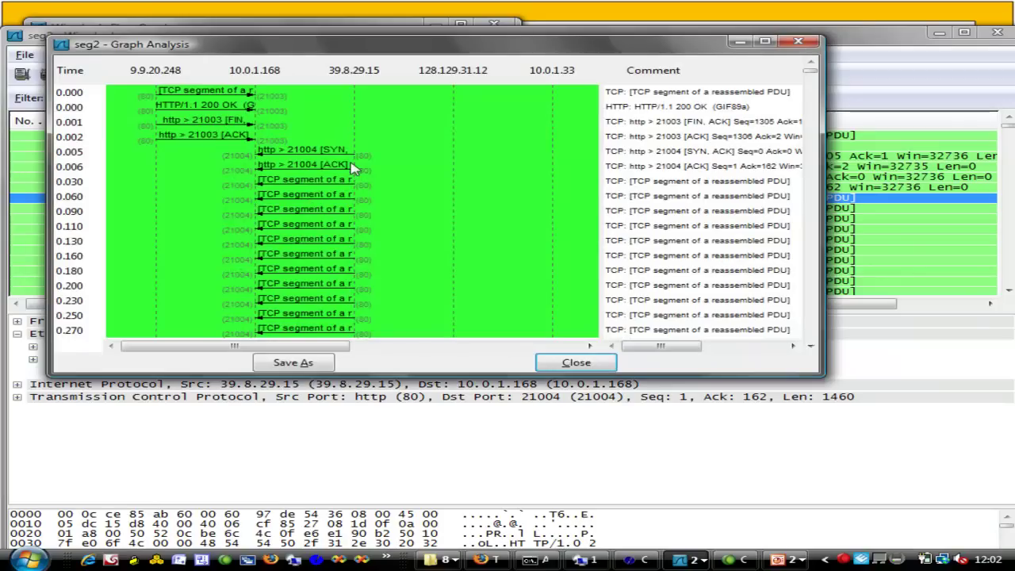
Step: Examine the first flows into 10.0.1.168, selecting the TCP segment and HTTP response from 9.9.20.248 and the SYN from 39.8.29.15
{"action": "left_click", "coordinate": [210, 94]}
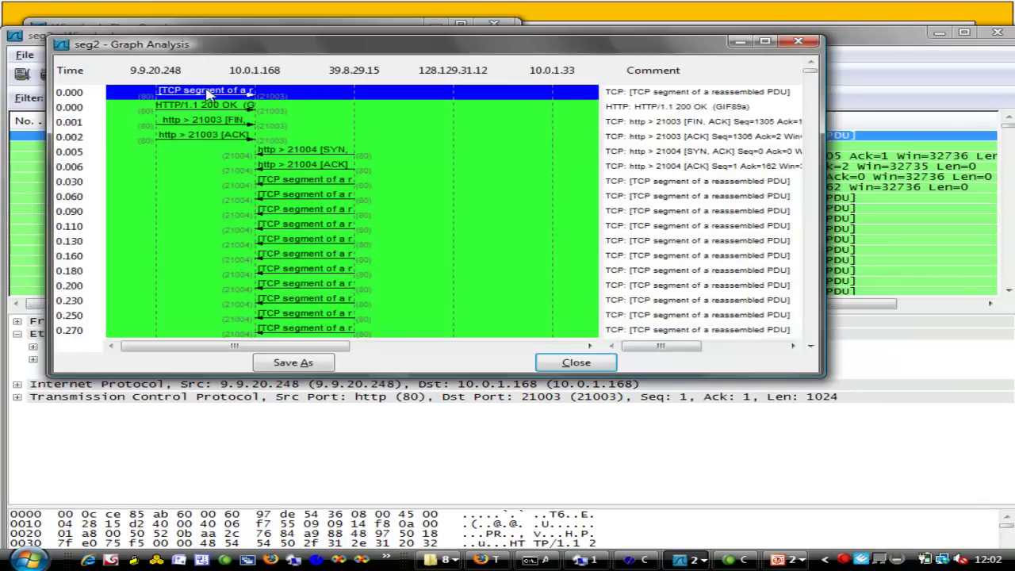
{"action": "left_click", "coordinate": [212, 109]}
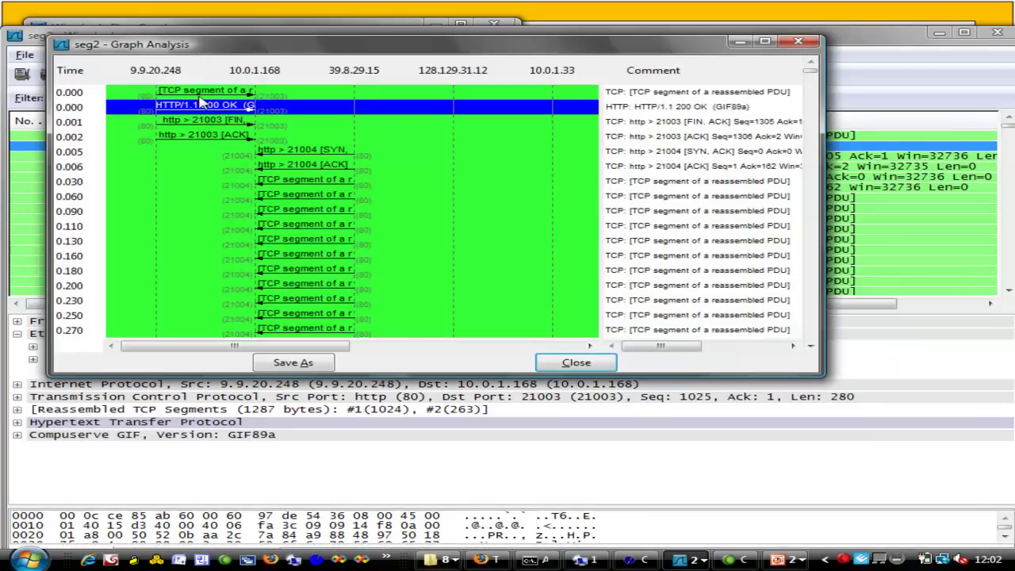
{"action": "left_click", "coordinate": [214, 94]}
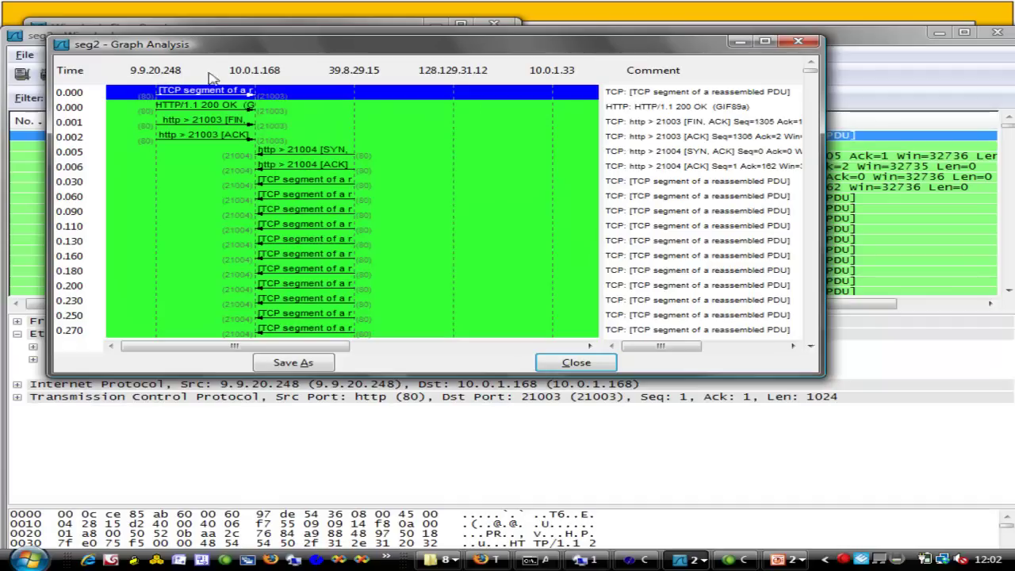
{"action": "left_click", "coordinate": [207, 108]}
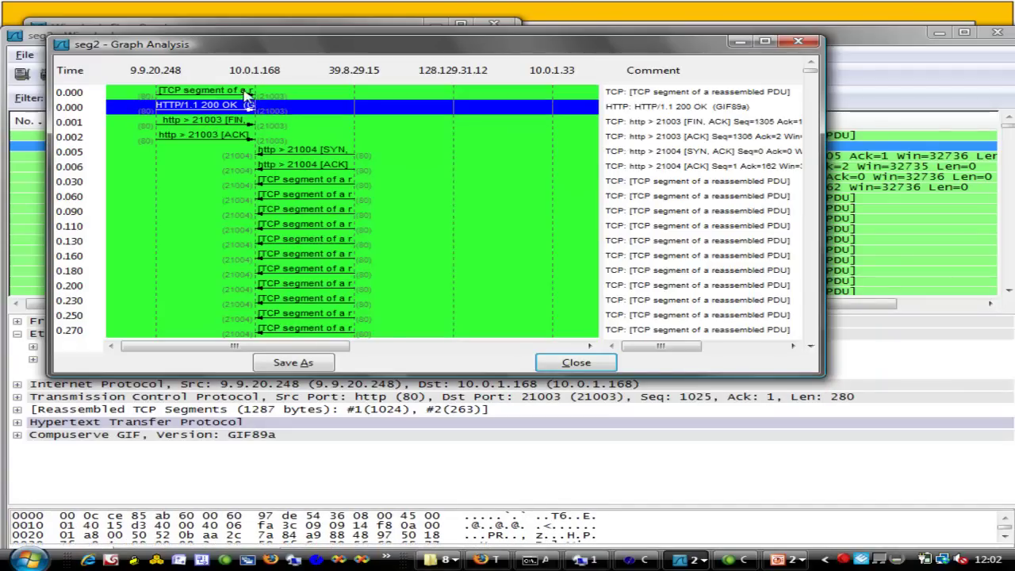
{"action": "left_click", "coordinate": [301, 156]}
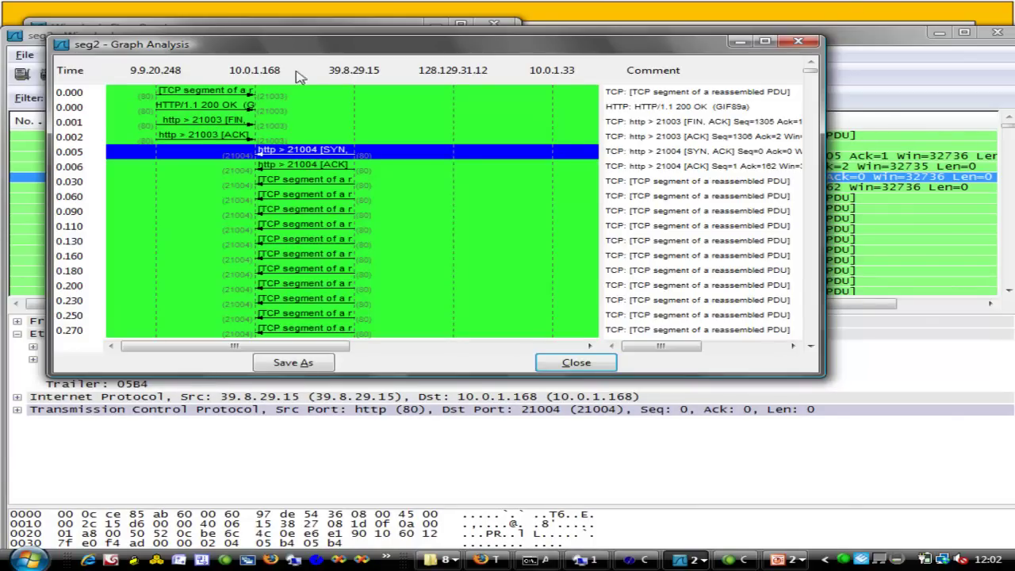
Step: Follow the flow graph through its first two seconds, selecting the nec-raidplus > ssh flow and the TCP segment at 1.950
{"action": "scroll", "coordinate": [329, 232], "scroll_direction": "down", "scroll_amount": 4}
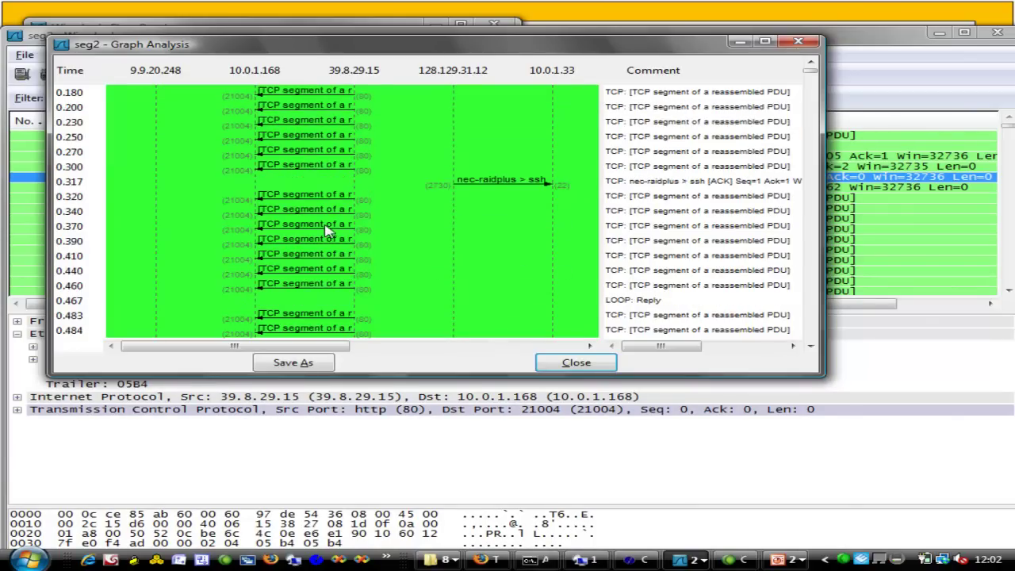
{"action": "left_click", "coordinate": [517, 182]}
{"action": "scroll", "coordinate": [465, 188], "scroll_direction": "down", "scroll_amount": 6}
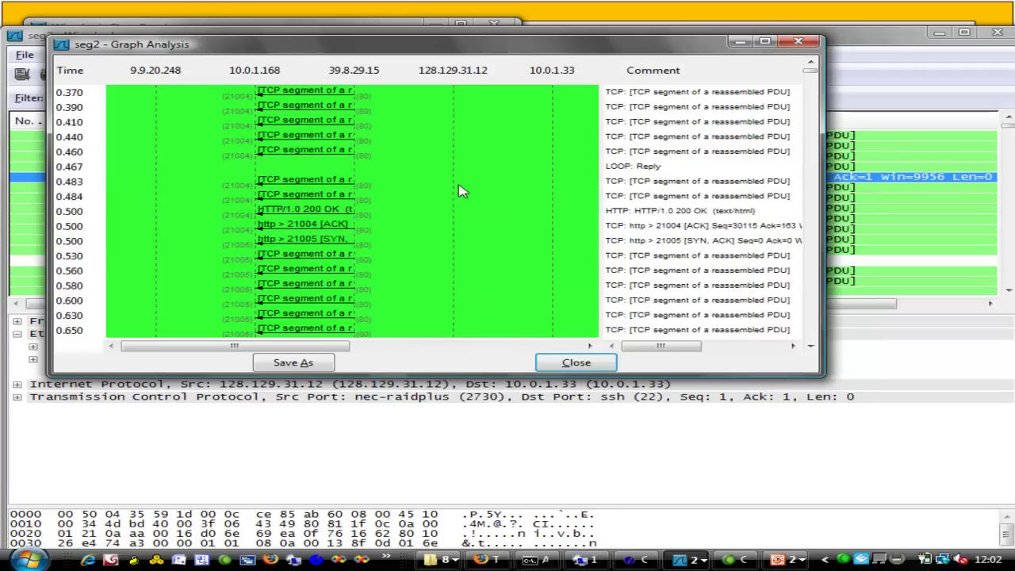
{"action": "scroll", "coordinate": [381, 184], "scroll_direction": "down", "scroll_amount": 13}
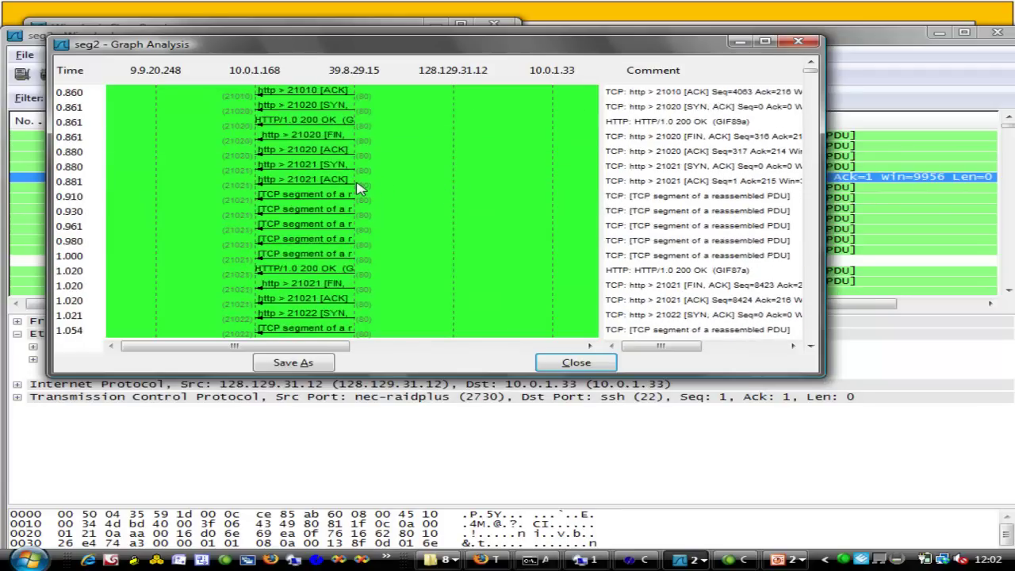
{"action": "scroll", "coordinate": [350, 188], "scroll_direction": "down", "scroll_amount": 12}
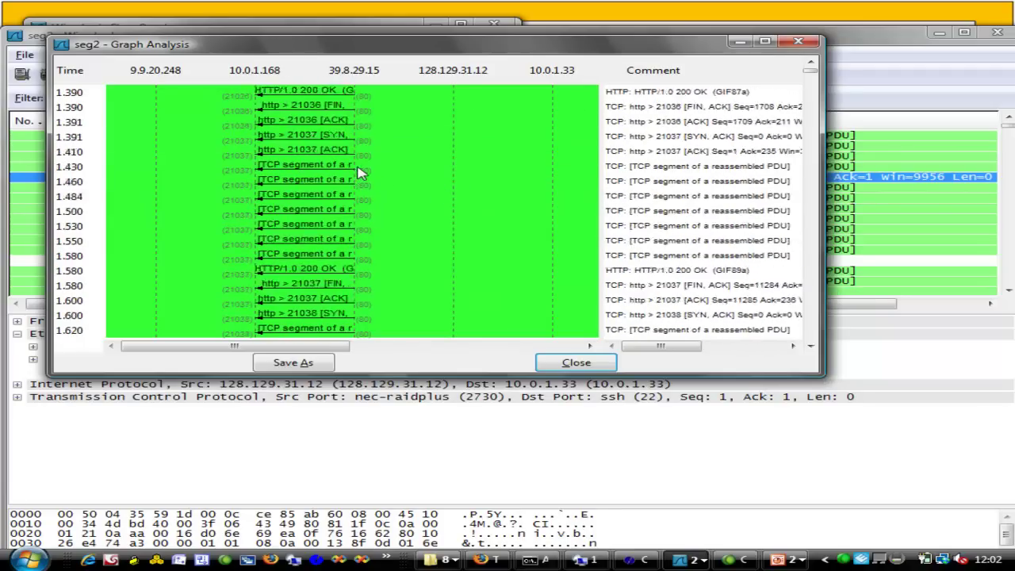
{"action": "scroll", "coordinate": [349, 188], "scroll_direction": "down", "scroll_amount": 9}
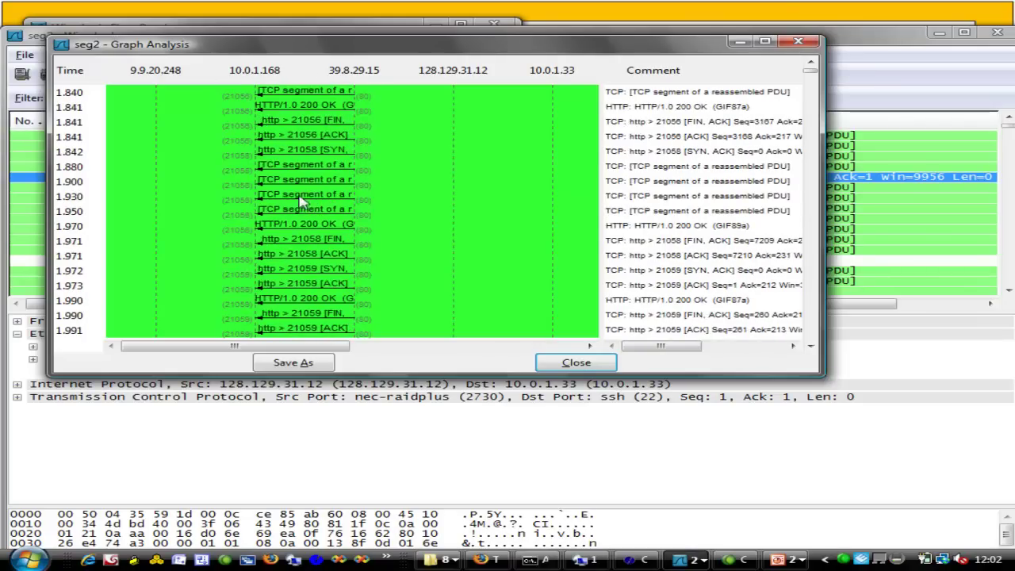
{"action": "left_click", "coordinate": [362, 214]}
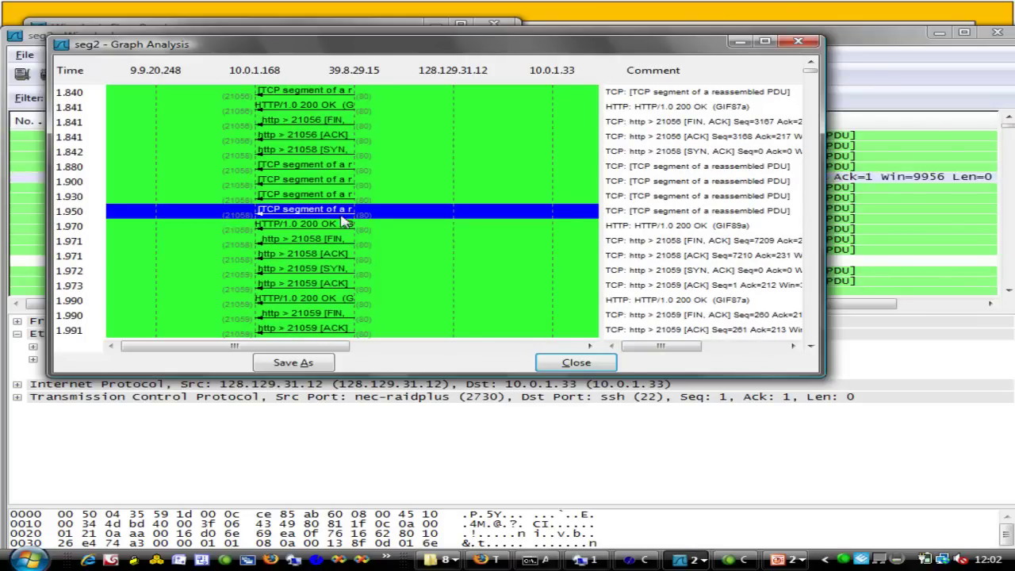
{"action": "scroll", "coordinate": [369, 224], "scroll_direction": "down", "scroll_amount": 8}
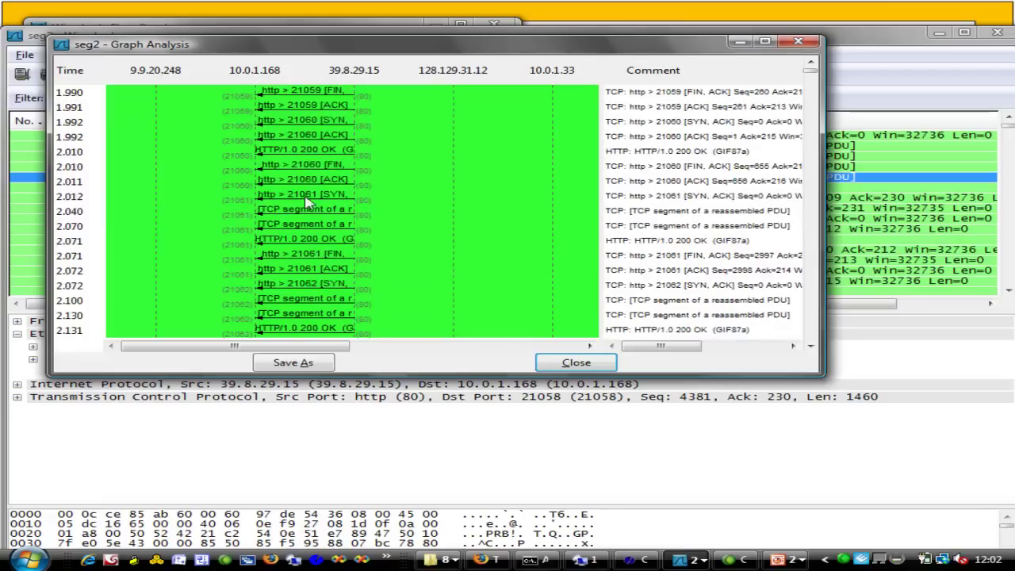
{"action": "scroll", "coordinate": [626, 205], "scroll_direction": "down", "scroll_amount": 3}
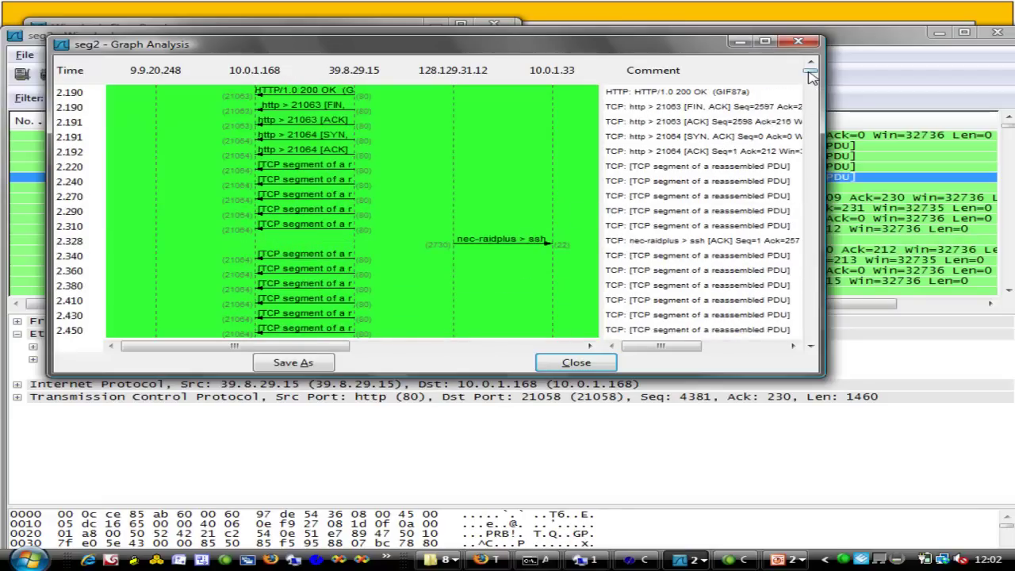
Step: Jump to the flows around 577 seconds and widen the comment area to read their descriptions
{"action": "left_click_drag", "start_coordinate": [811, 76], "coordinate": [810, 220]}
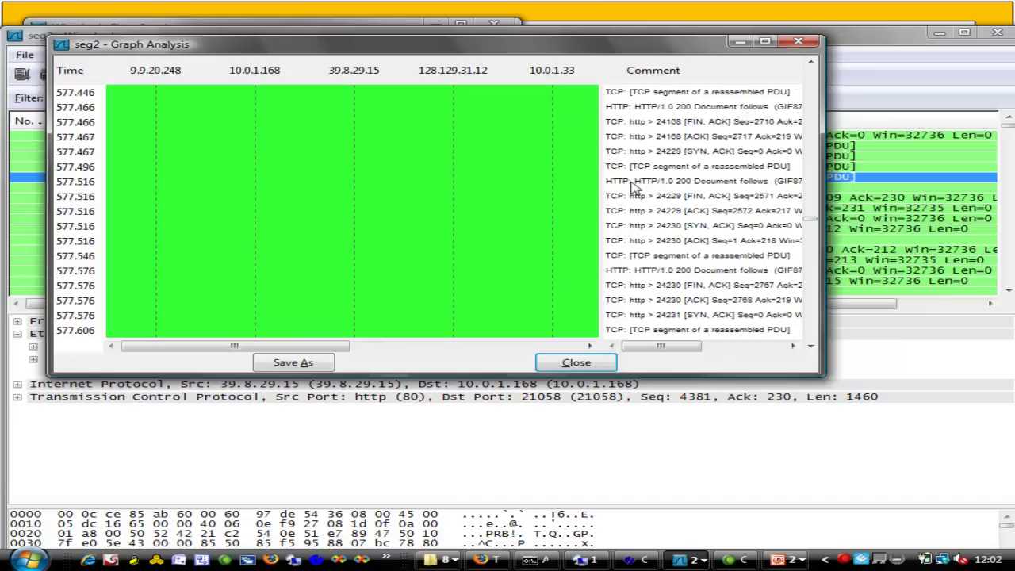
{"action": "mouse_move", "coordinate": [600, 176]}
{"action": "left_mouse_down"}
{"action": "mouse_move", "coordinate": [806, 185]}
{"action": "mouse_move", "coordinate": [586, 190]}
{"action": "mouse_move", "coordinate": [614, 187]}
{"action": "left_mouse_up"}
{"action": "left_click_drag", "start_coordinate": [686, 188], "coordinate": [552, 184]}
{"action": "scroll", "coordinate": [306, 220], "scroll_direction": "down", "scroll_amount": 9}
{"action": "left_click_drag", "start_coordinate": [266, 347], "coordinate": [211, 347]}
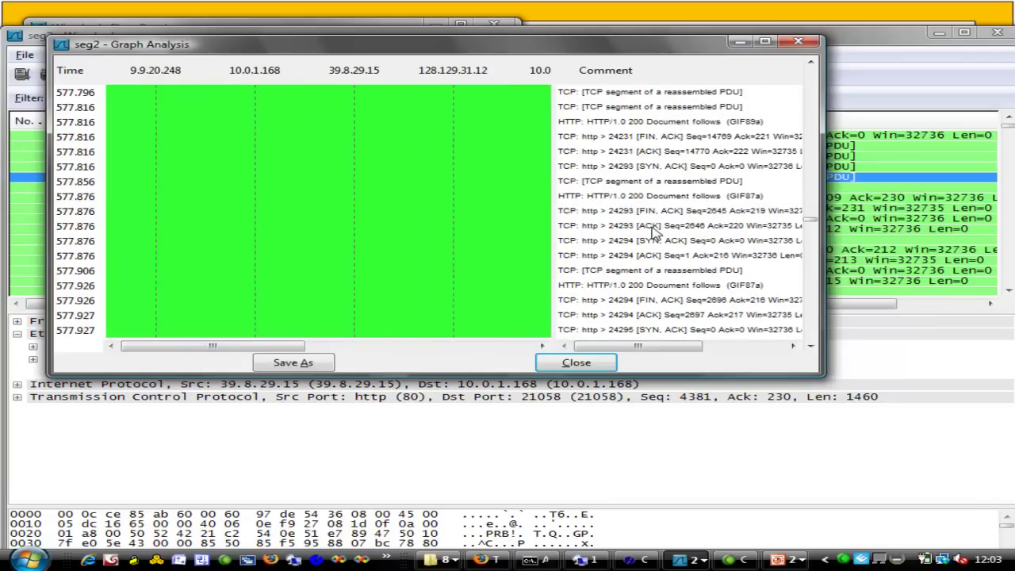
Step: Close the flow graph and its options dialog, and select HTTP packet 151 in the packet list
{"action": "left_click", "coordinate": [595, 361]}
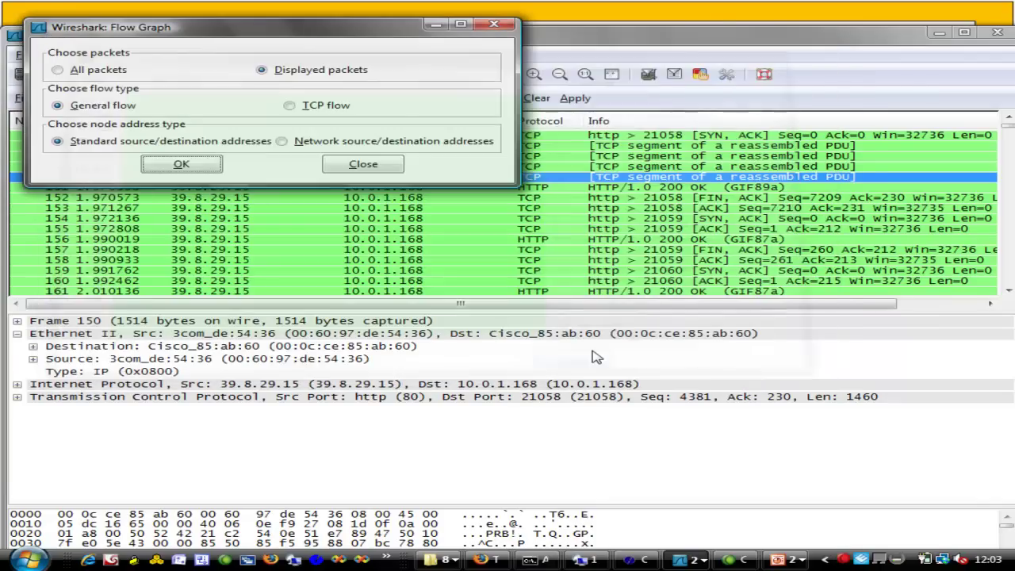
{"action": "left_click", "coordinate": [353, 173]}
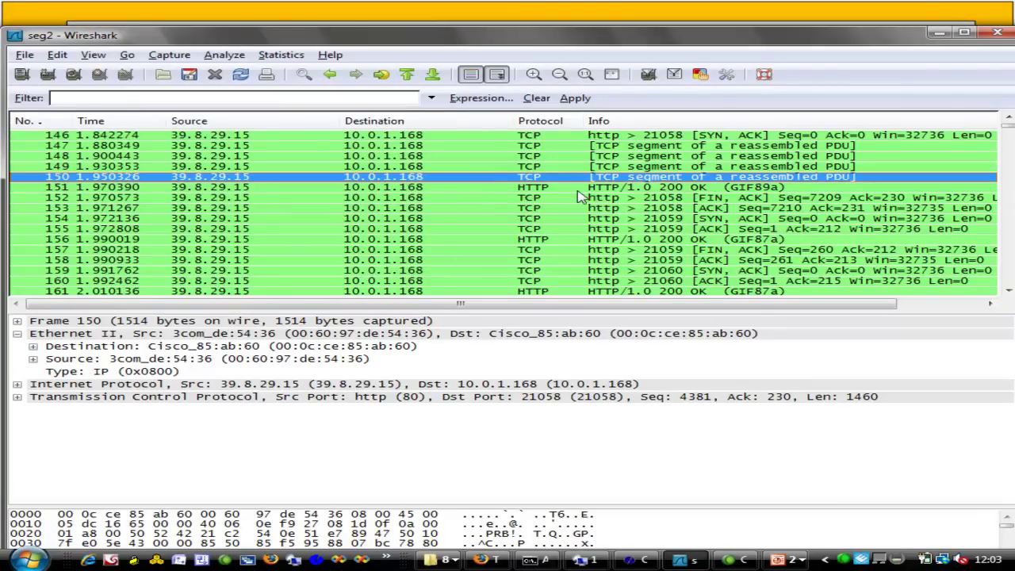
{"action": "left_click", "coordinate": [576, 188]}
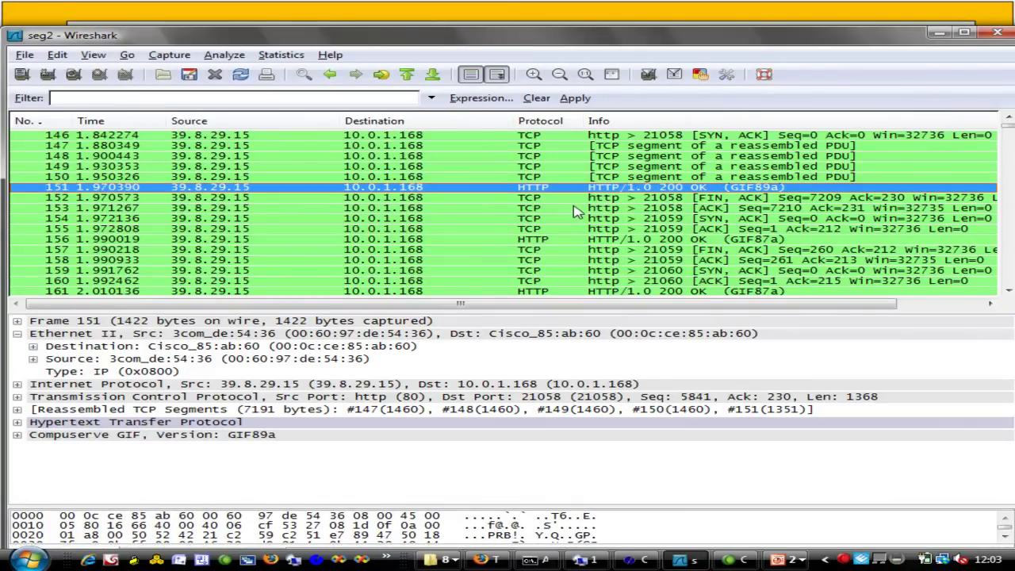